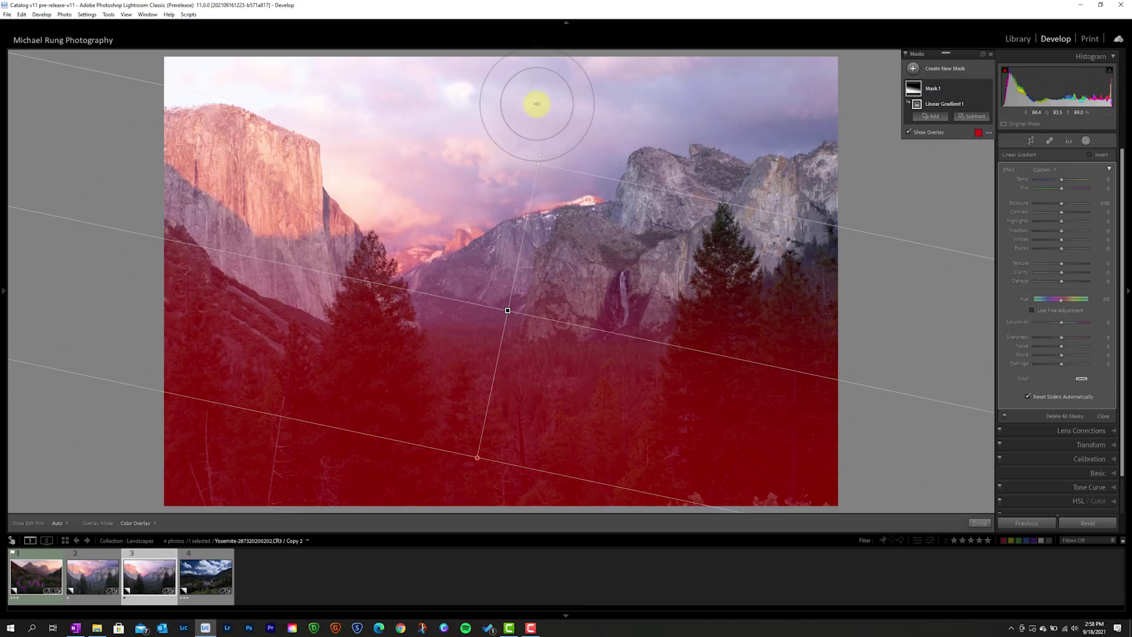
Replace the tilted linear gradient with a level one fading from the foreground trees up to the distant ridge line
right_click(506, 311)
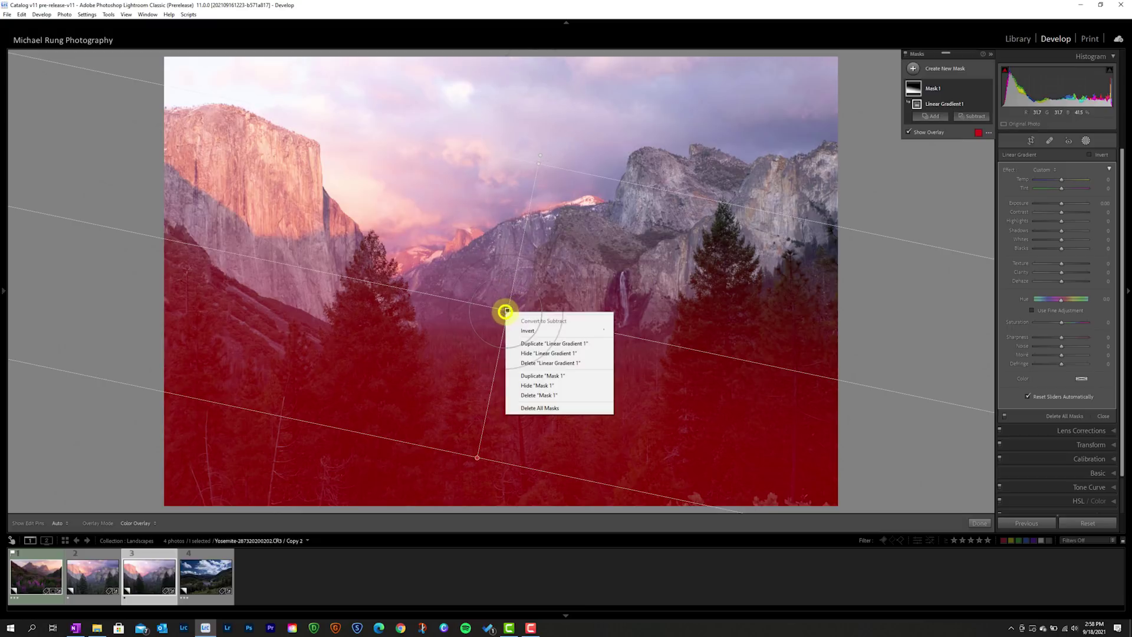
click(540, 363)
click(708, 171)
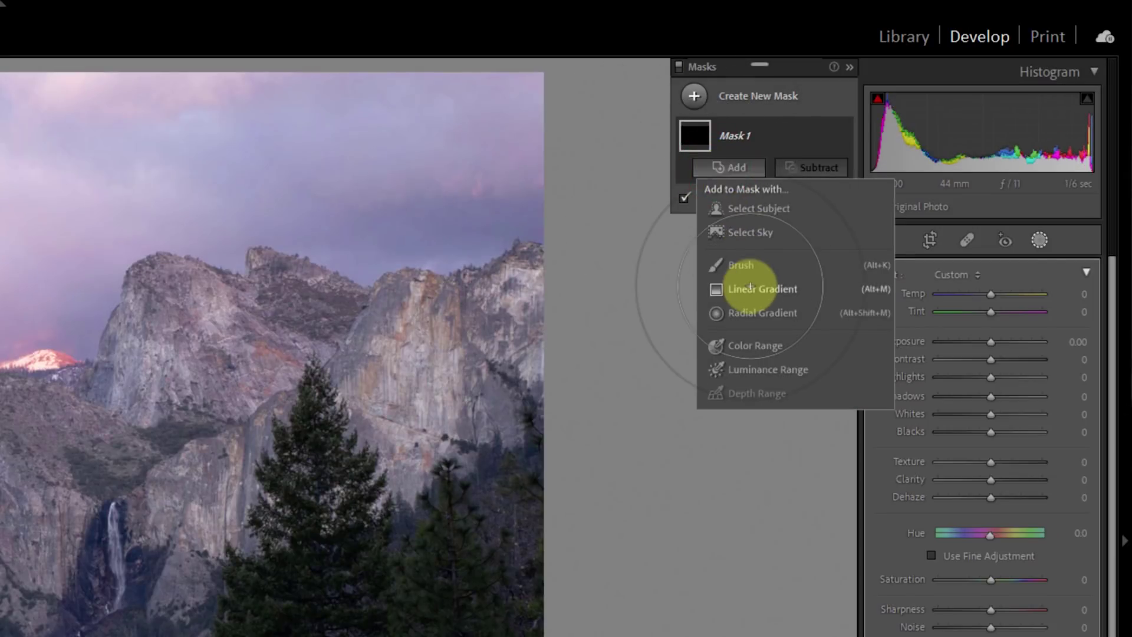
click(750, 287)
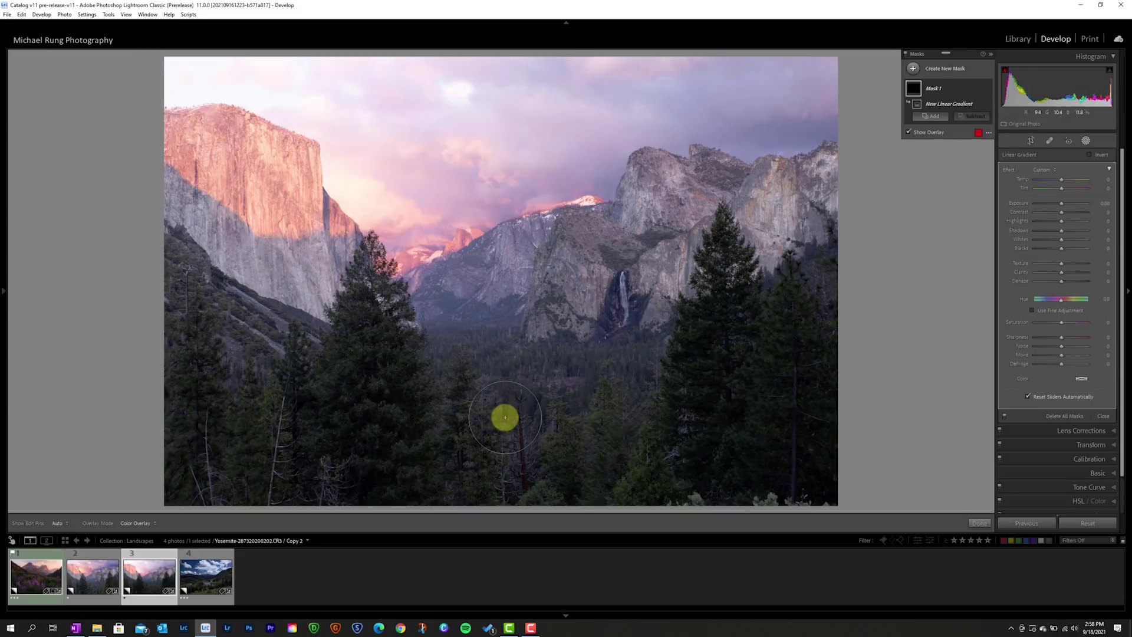
drag(505, 418, 513, 221)
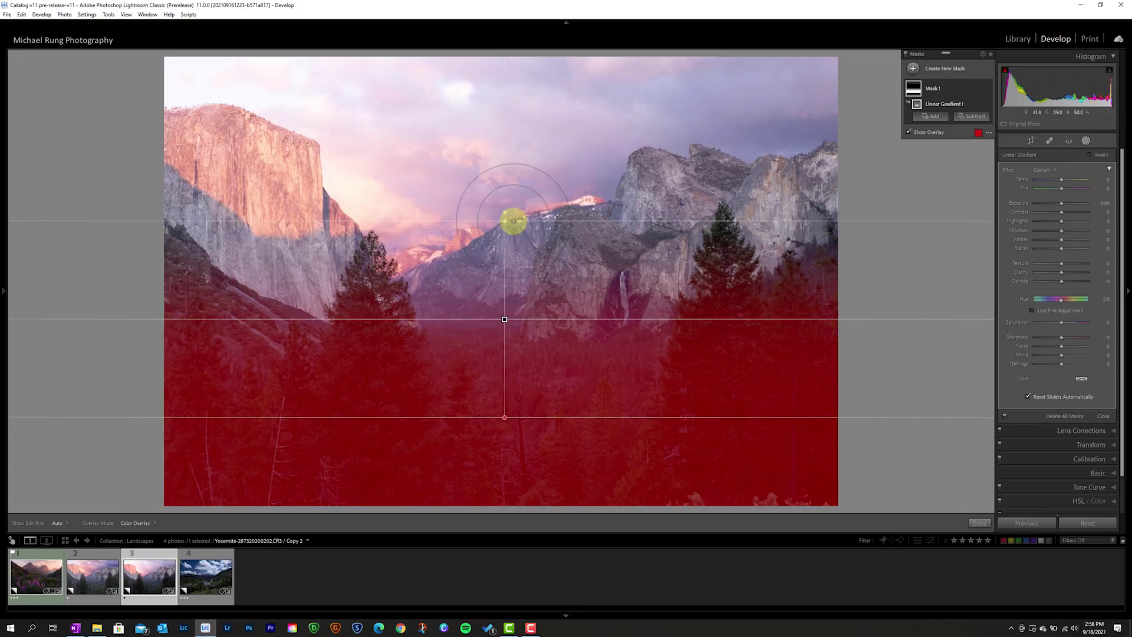
Delete the linear gradient and add a wide elliptical radial gradient to the mask, centred on the valley and extending past the cliff
click(505, 319)
right_click(505, 318)
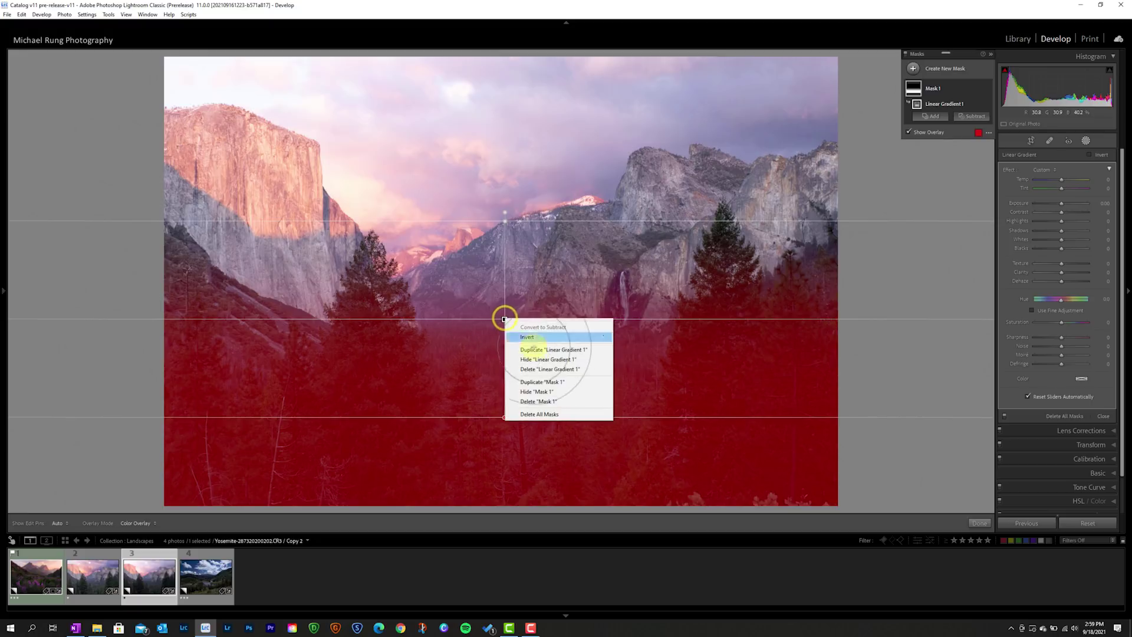
click(536, 369)
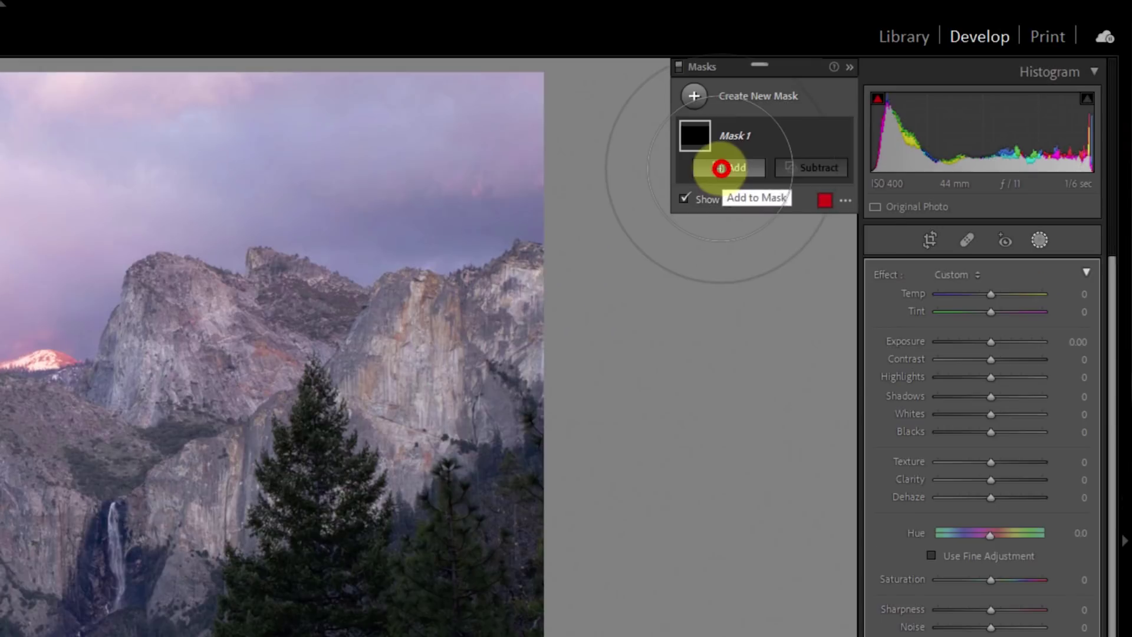
click(928, 104)
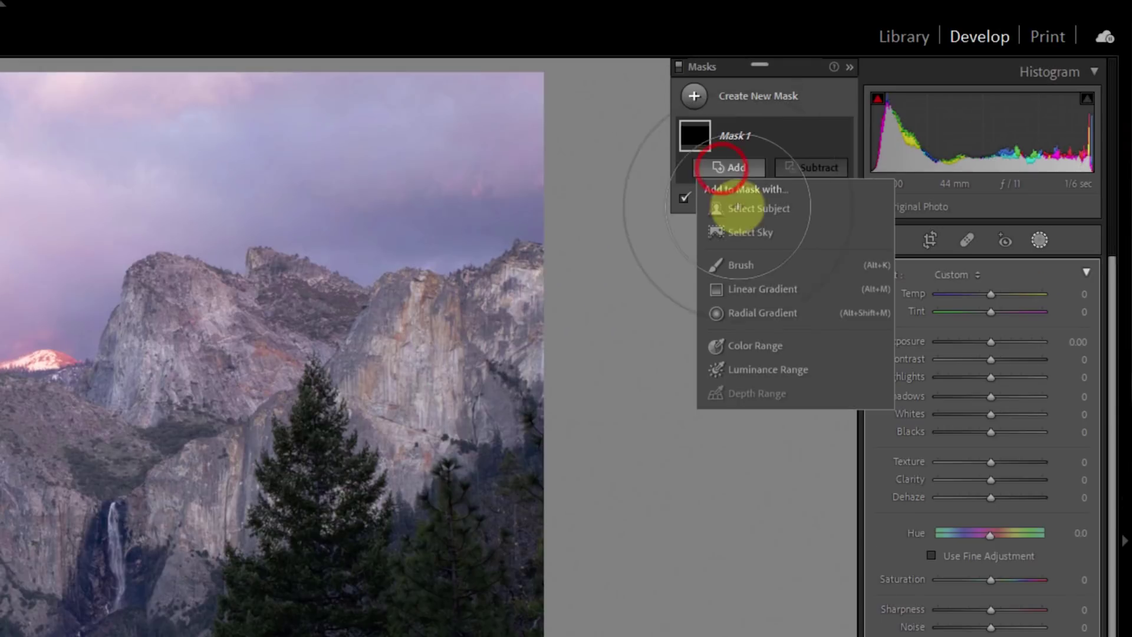
click(748, 311)
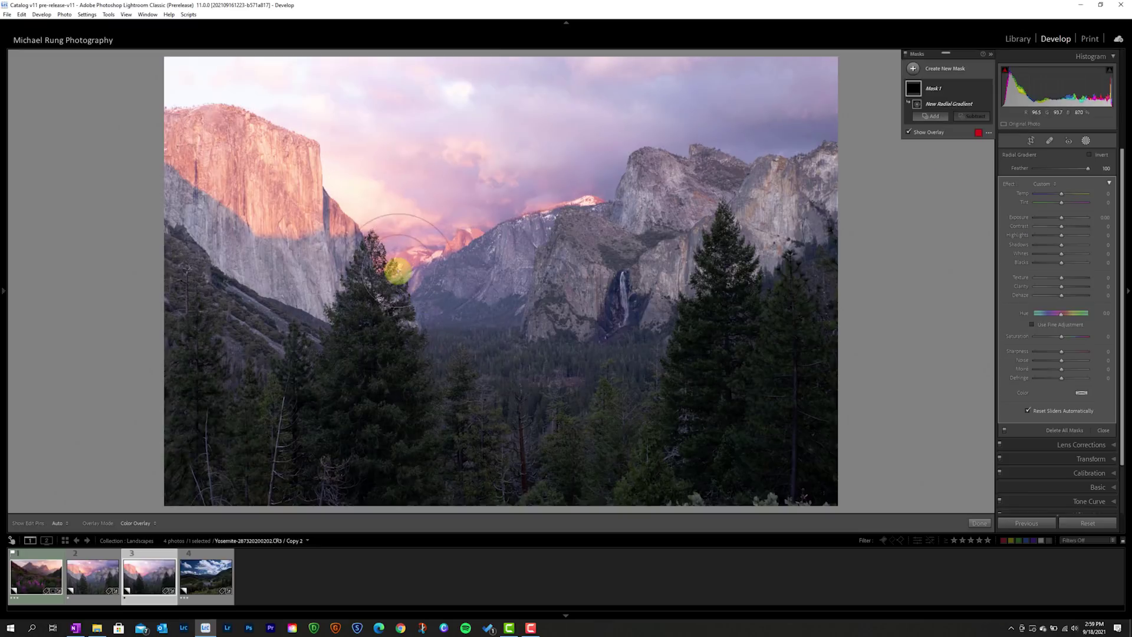
click(439, 311)
drag(564, 253, 734, 167)
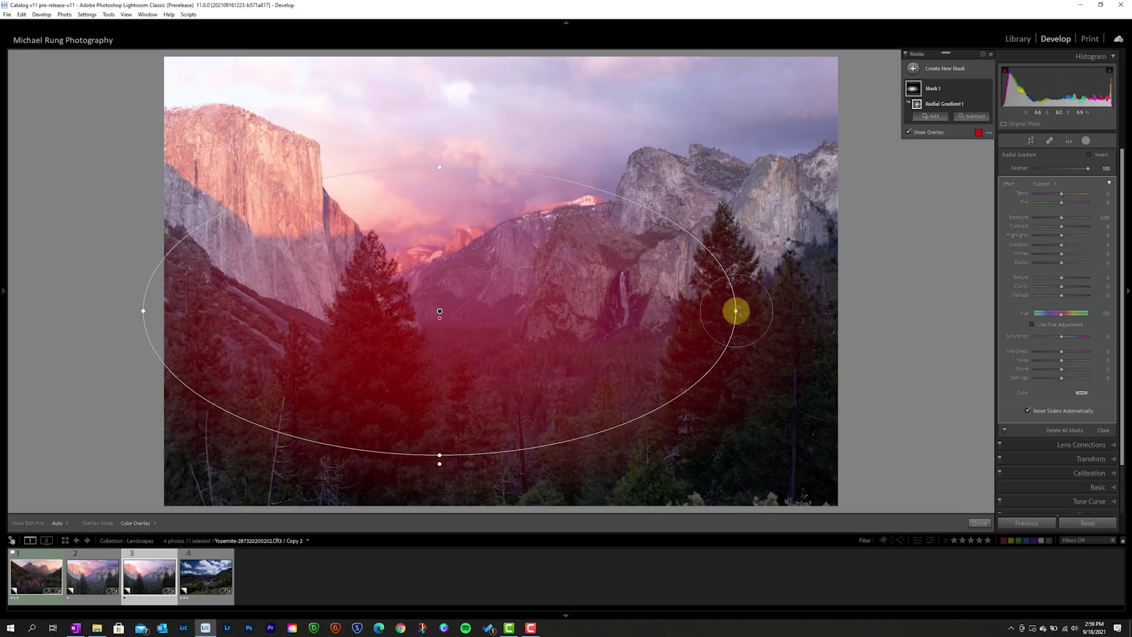
drag(736, 311, 771, 306)
Delete the elliptical radial gradient and draw a new one outward from the valley centre
right_click(439, 311)
click(472, 361)
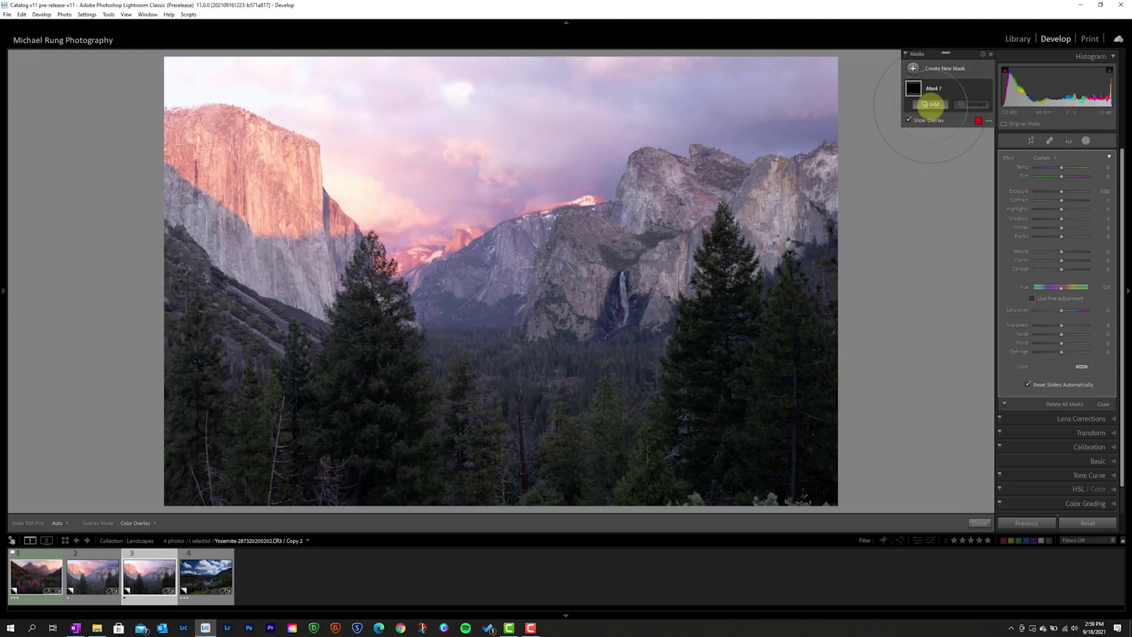
click(931, 105)
click(936, 175)
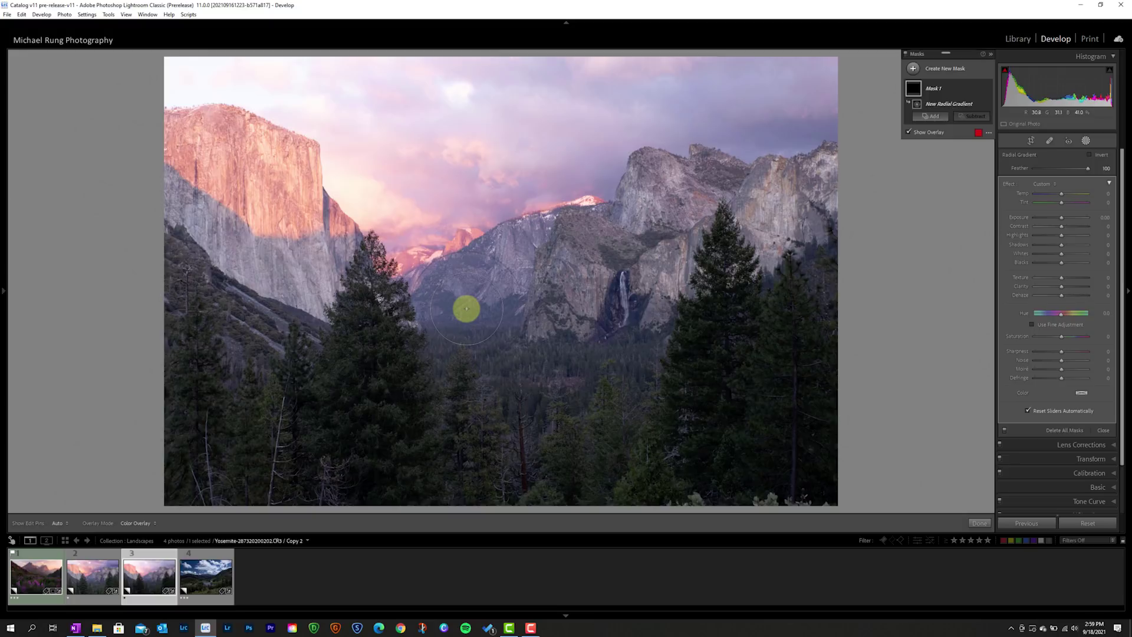
drag(467, 309, 657, 185)
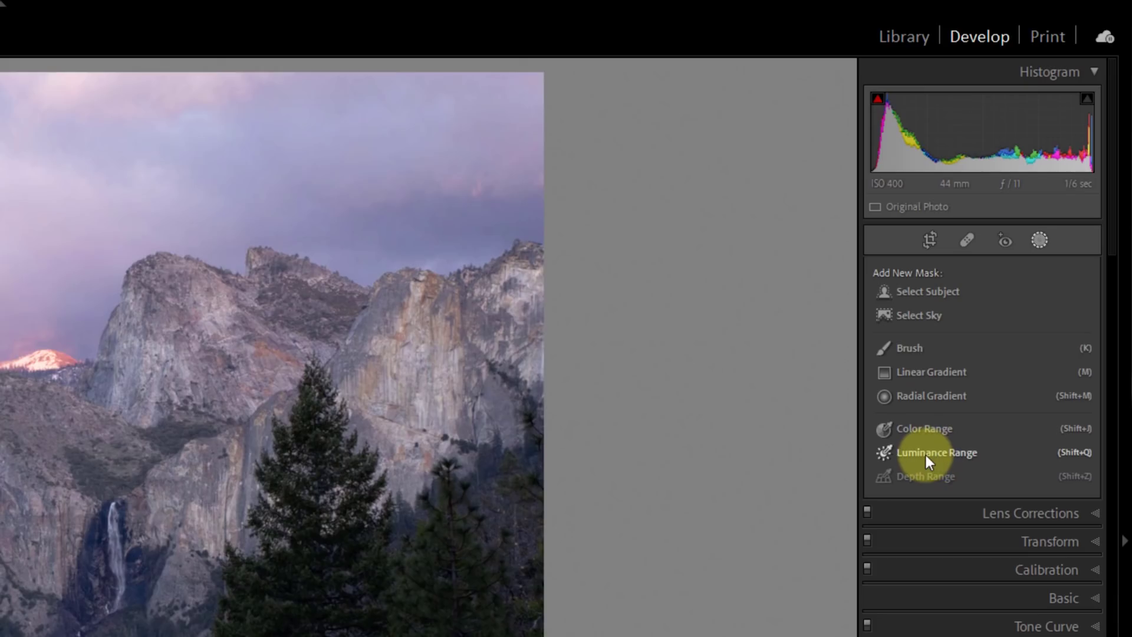
Create a luminance range mask sampled from the bright sky beside the sunlit cliff
click(926, 453)
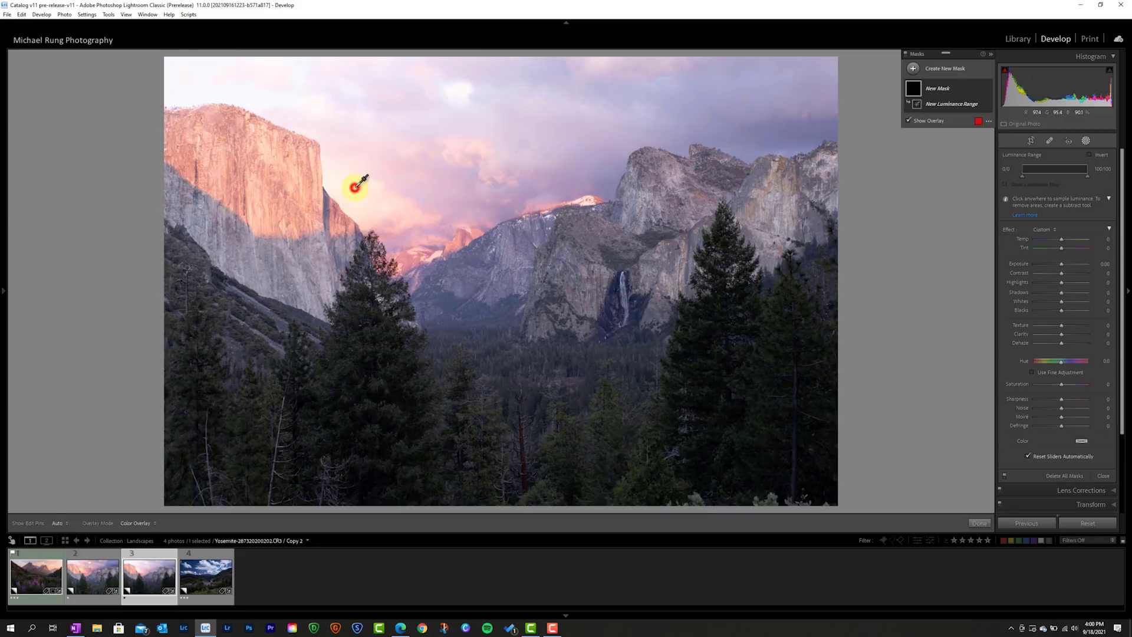
click(569, 389)
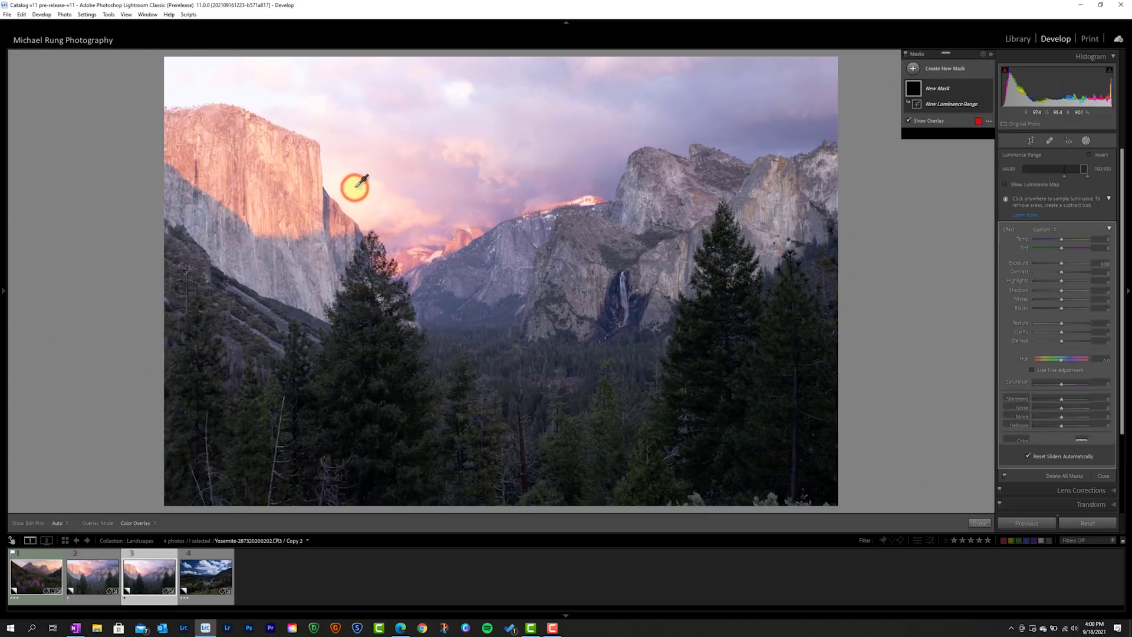
click(356, 186)
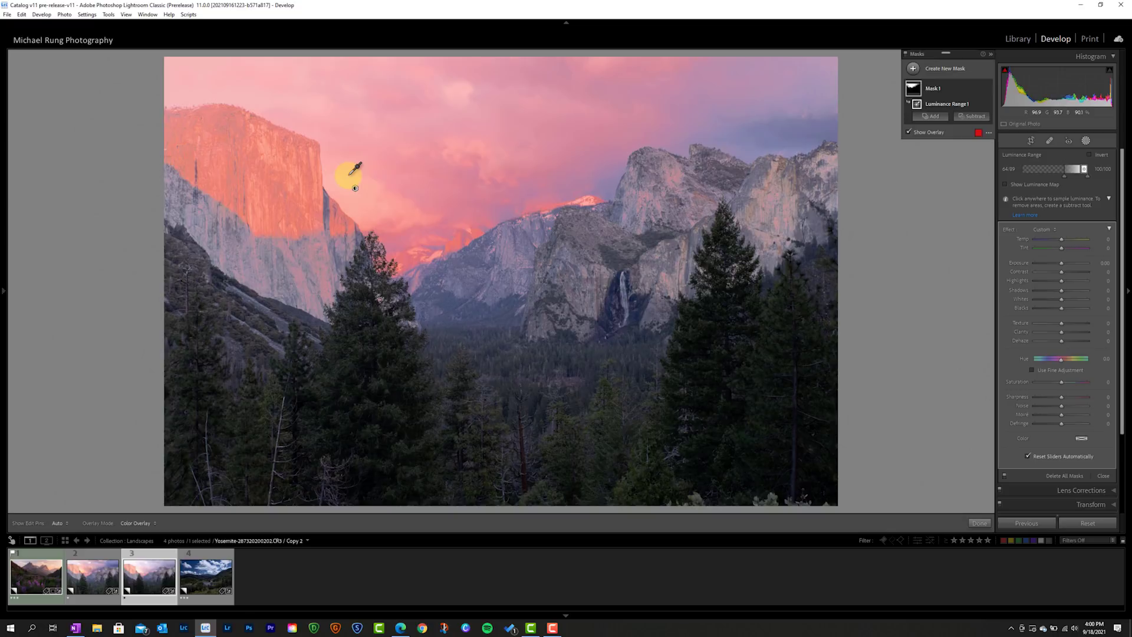
Resample the luminance range from an area of the bright sky, then from a point in the dark cloud above the far mountains
drag(335, 171, 365, 200)
drag(365, 198, 366, 198)
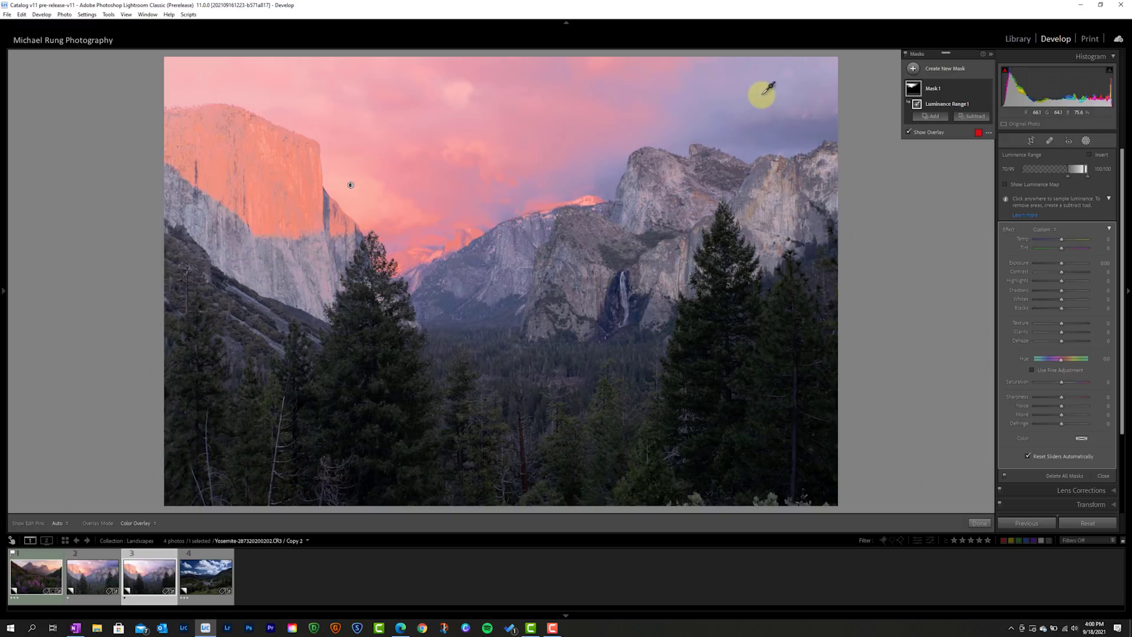
click(788, 132)
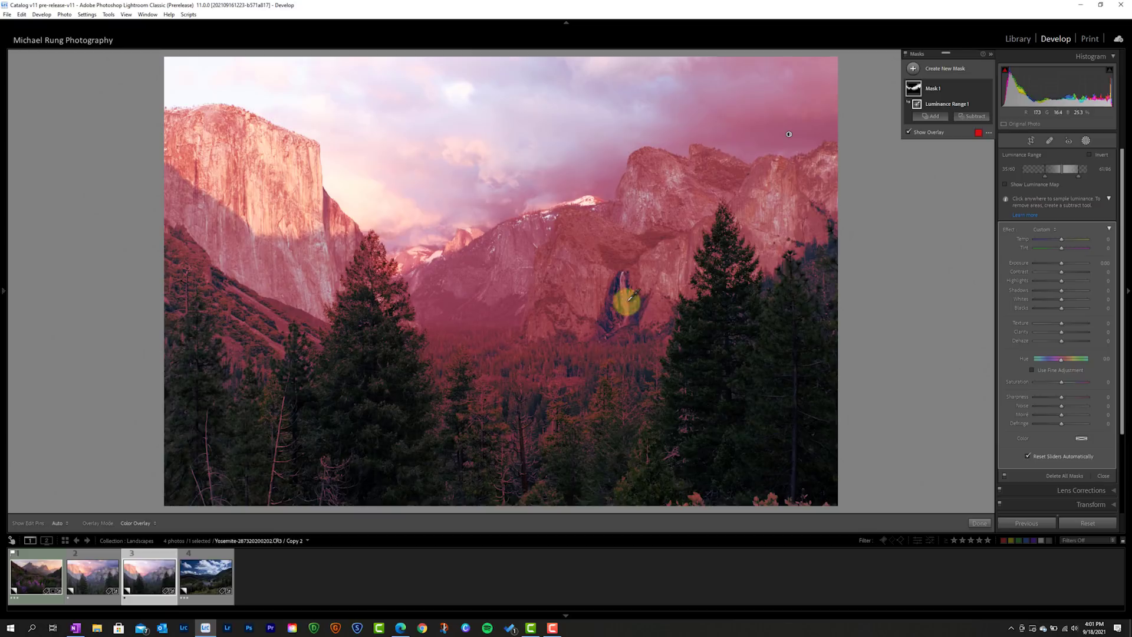
Delete the luminance range component and add a color range to the mask, sampled from an area of the sunlit cliff face
right_click(789, 134)
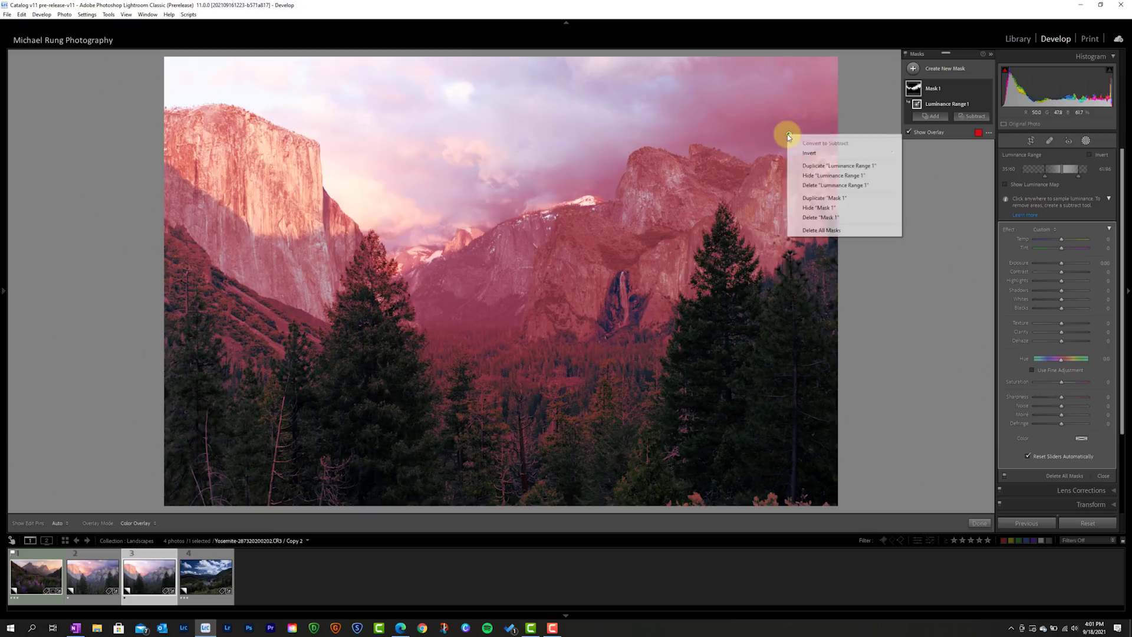
click(826, 185)
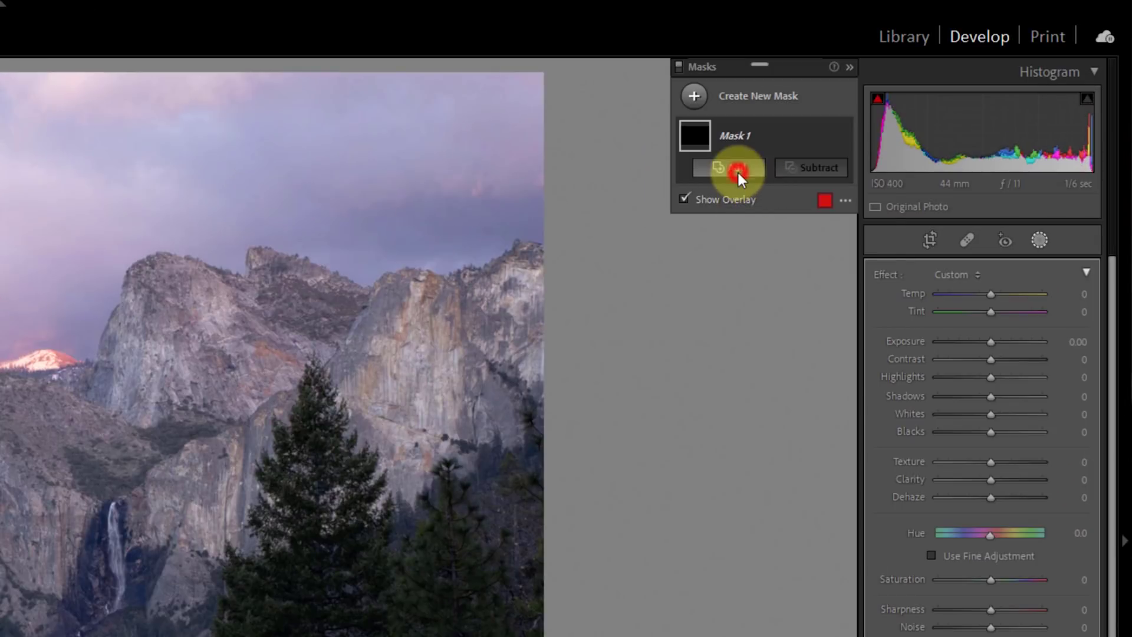
click(737, 170)
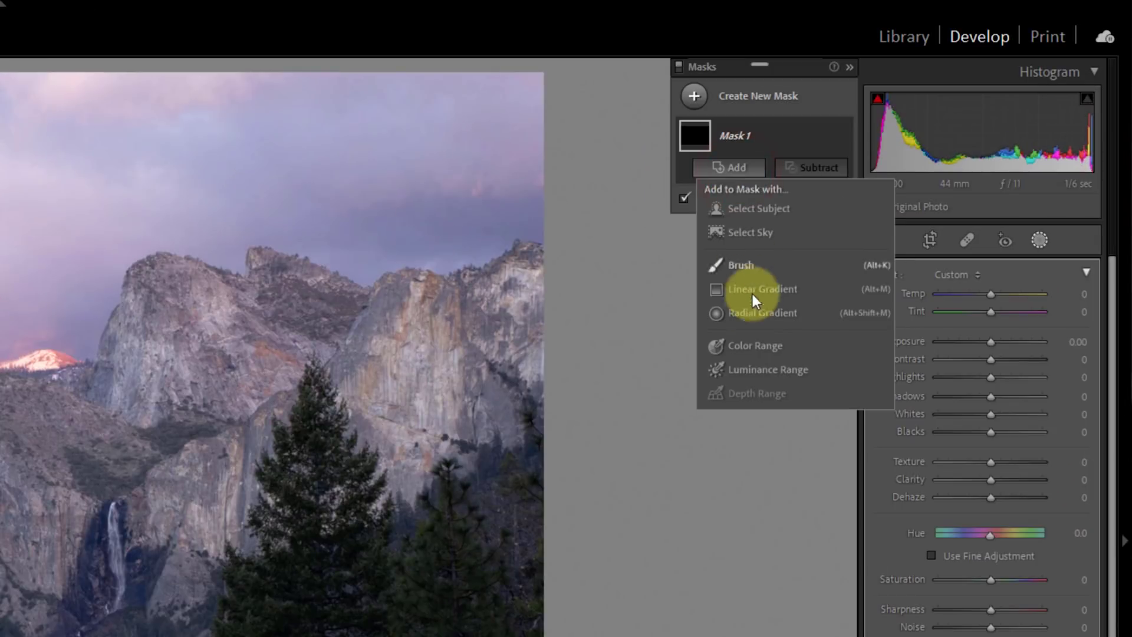
click(737, 347)
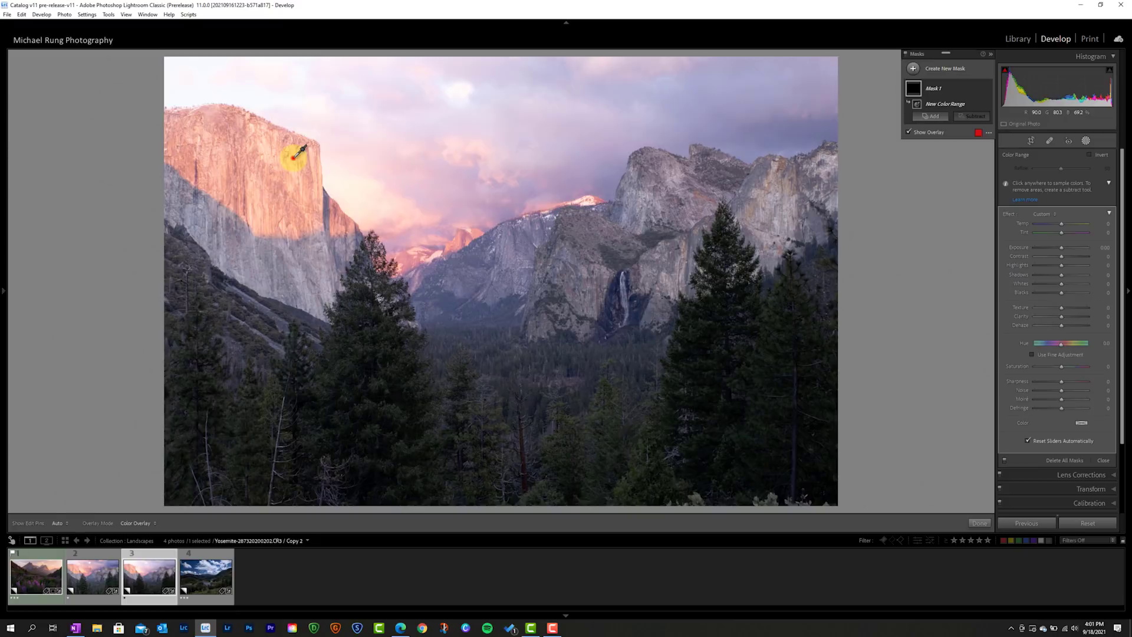
click(388, 302)
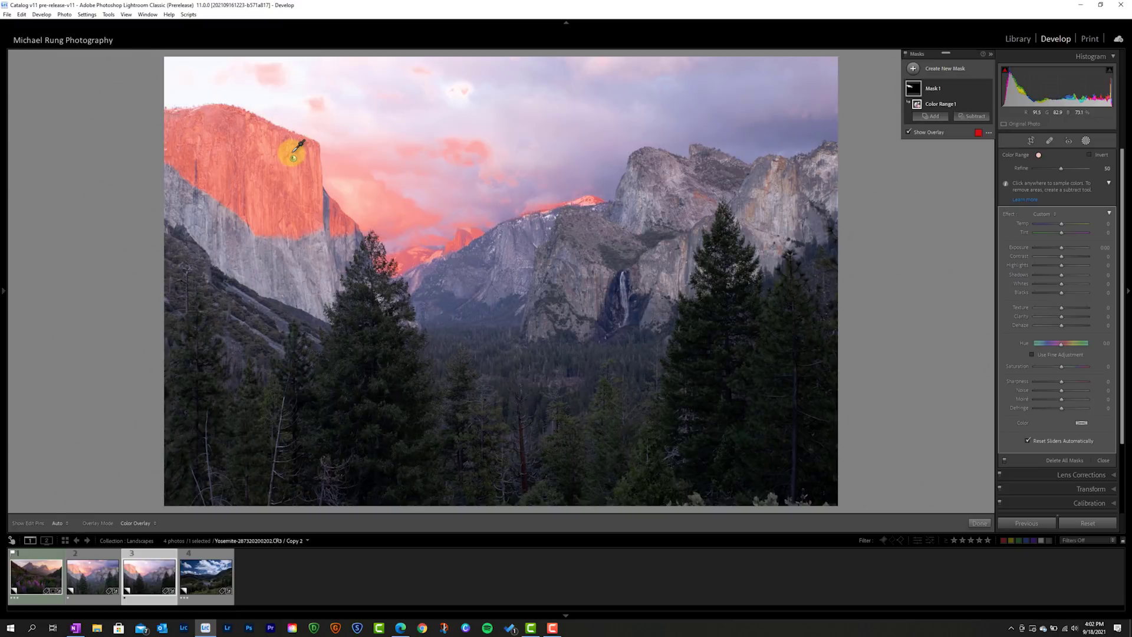
drag(267, 144, 305, 182)
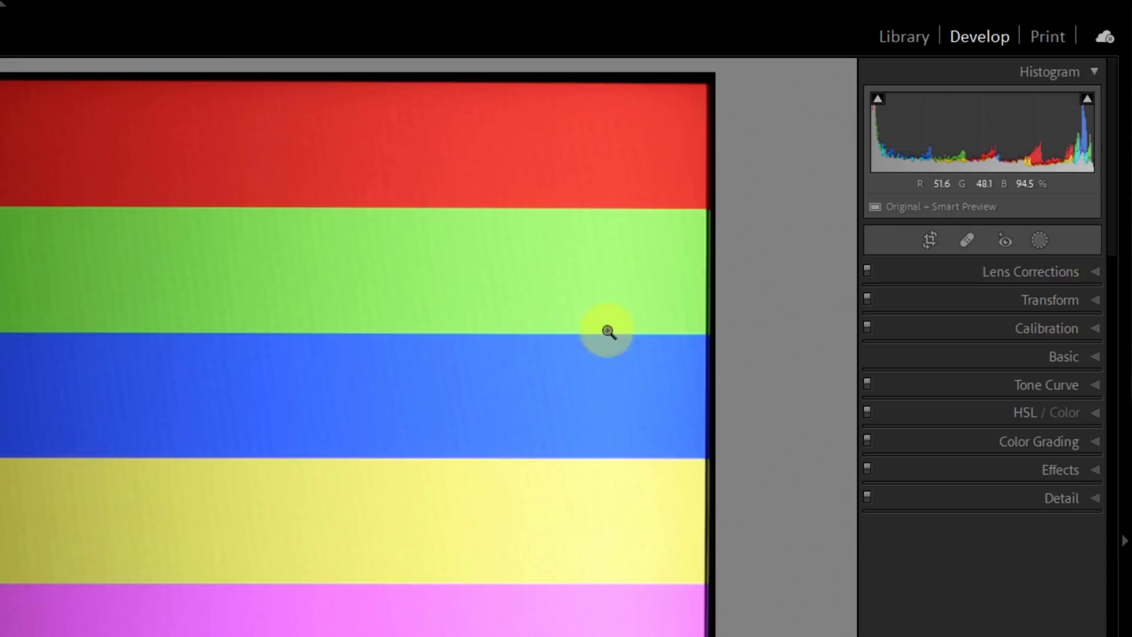
Create a color range mask on the color gradient bars, sampled from an area of the blue bar, and show its overlay
click(1041, 239)
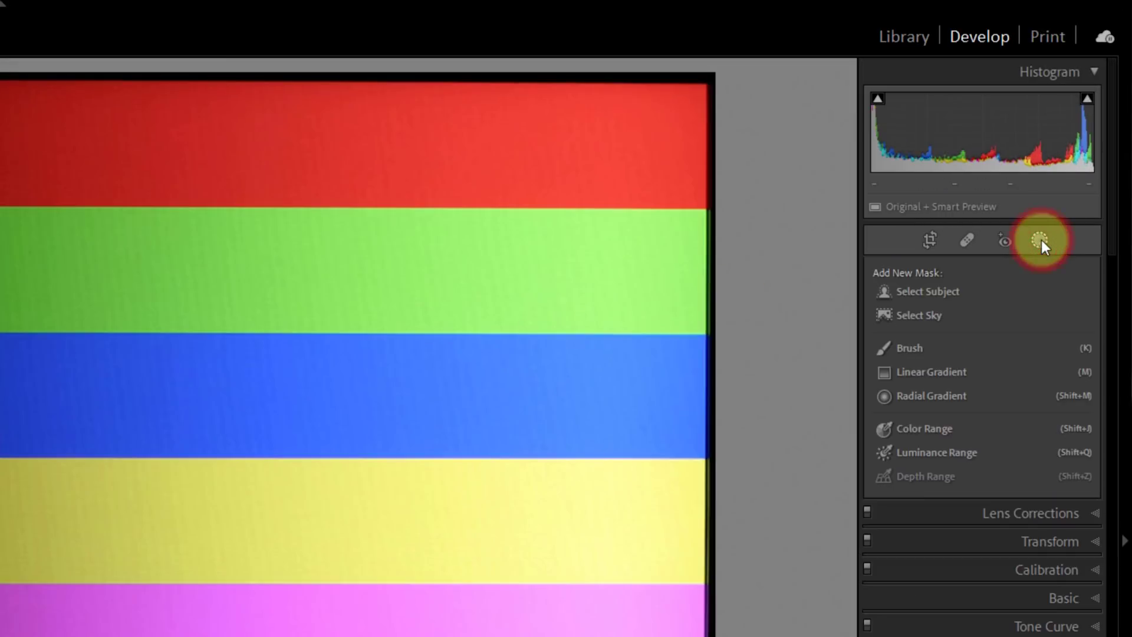
click(917, 431)
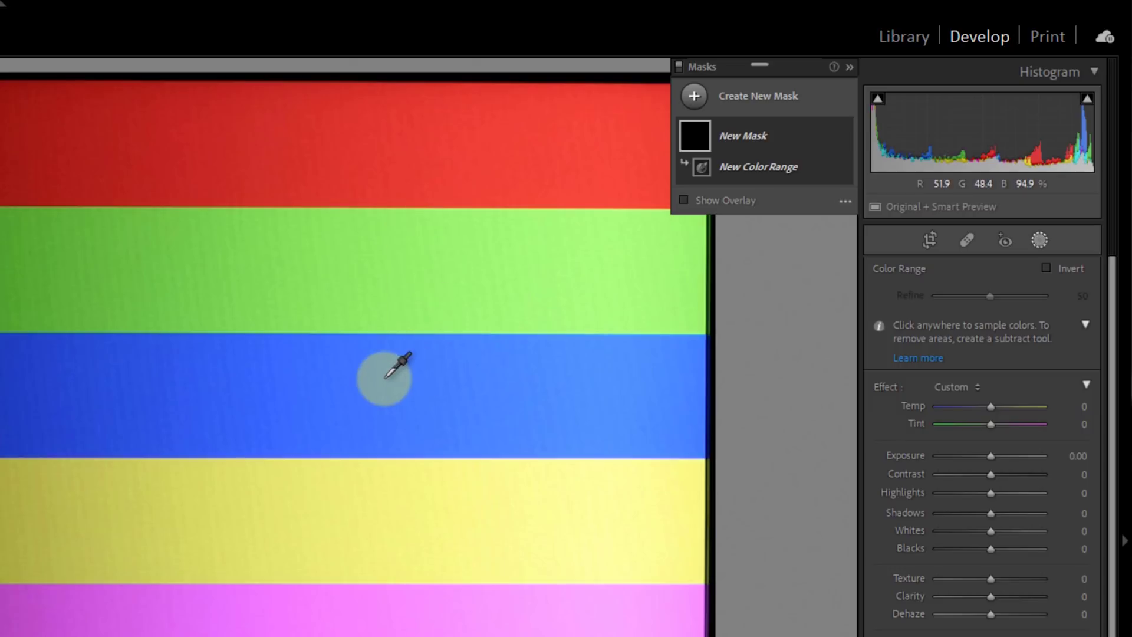
mouse_move(366, 384)
mouse_down()
mouse_move(450, 384)
mouse_move(473, 395)
mouse_move(470, 417)
mouse_up()
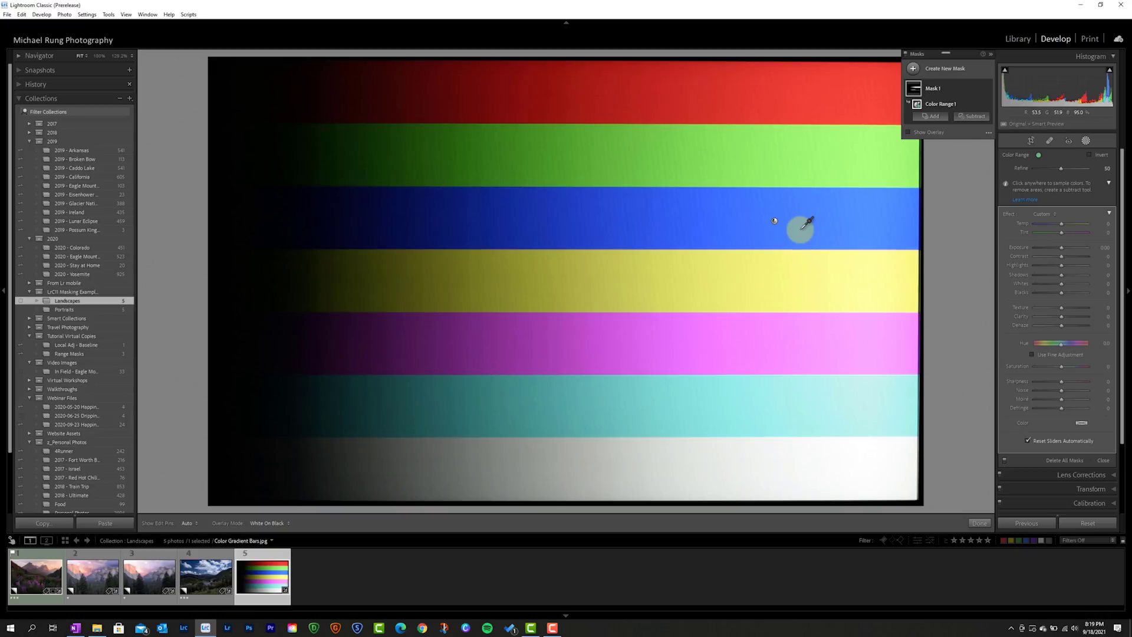
key(o)
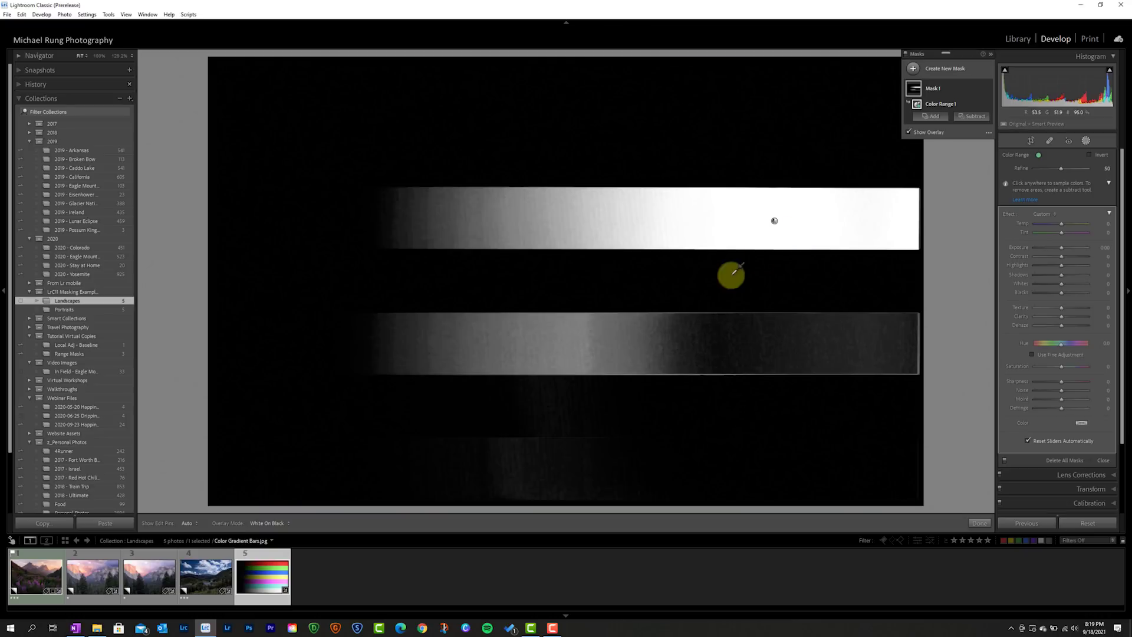
key(o)
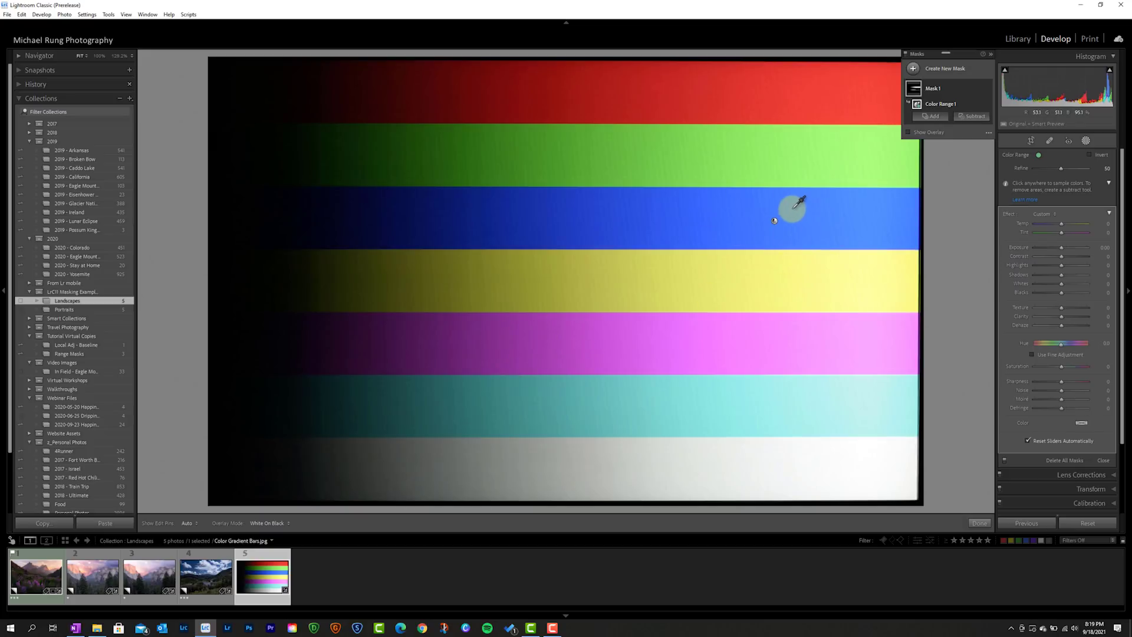
key(o)
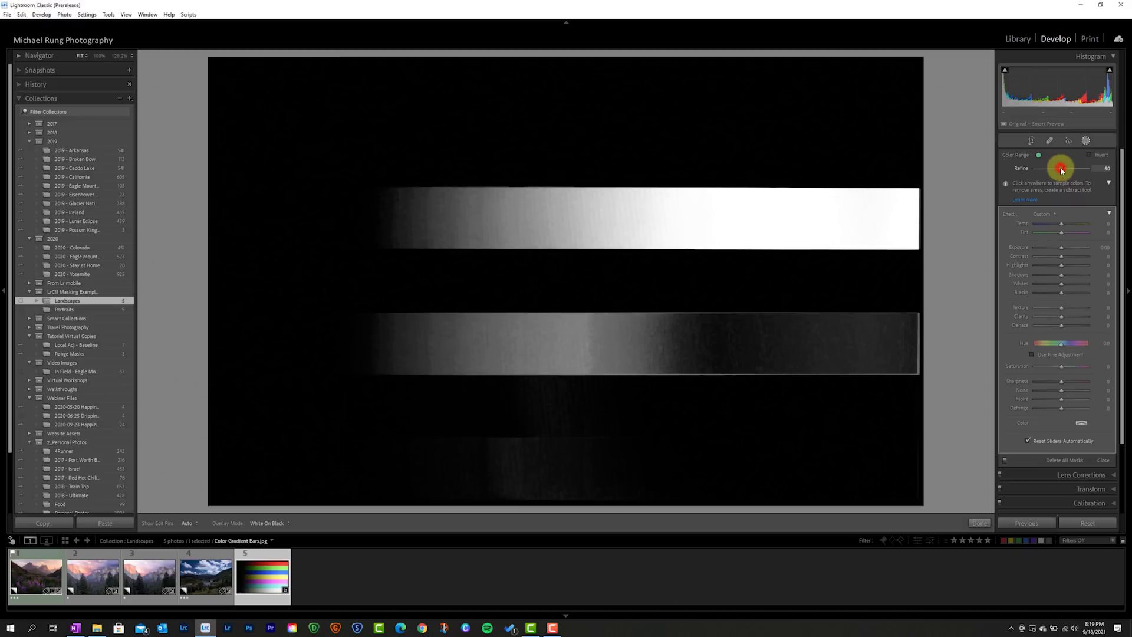
Set the color range's Refine amount to 1 and hide the mask overlay
drag(989, 295, 1000, 300)
mouse_move(1065, 171)
mouse_down()
mouse_move(1080, 168)
mouse_move(1062, 172)
mouse_up()
drag(1061, 170, 1024, 168)
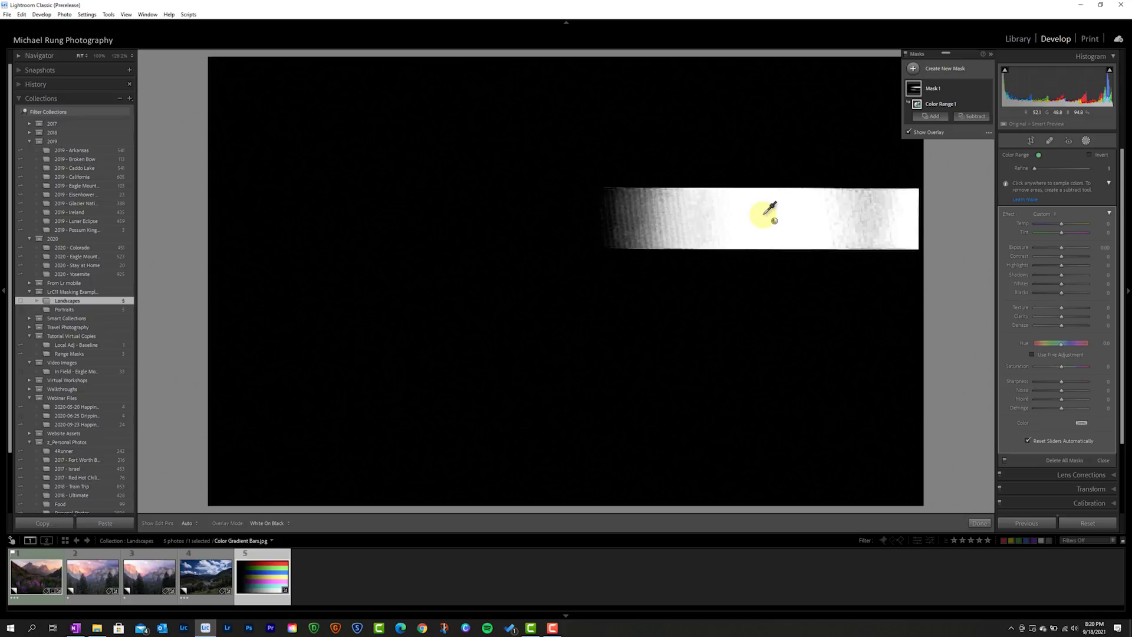
key(o)
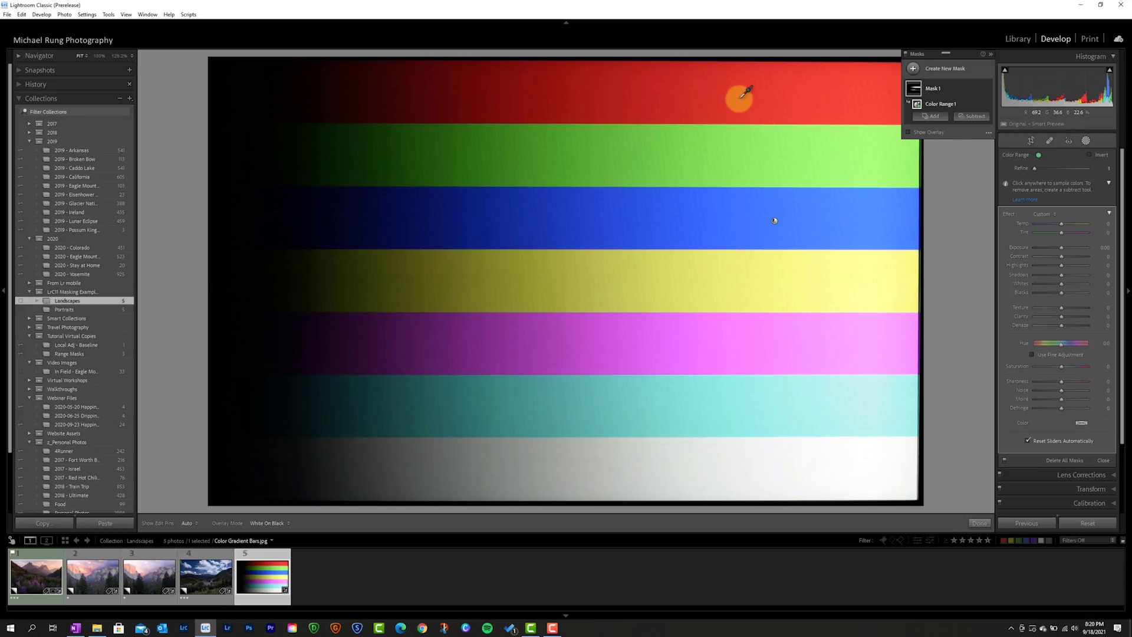
Resample the color range from an area spanning the red, green and blue bars and check the resulting mask overlay
drag(743, 94, 814, 236)
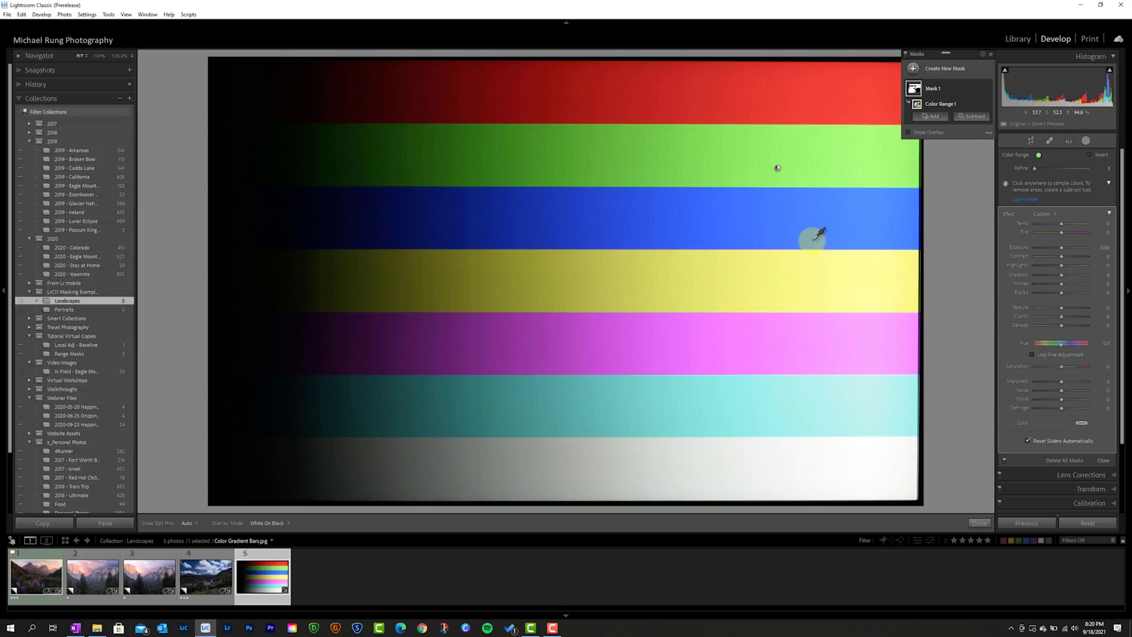
key(o)
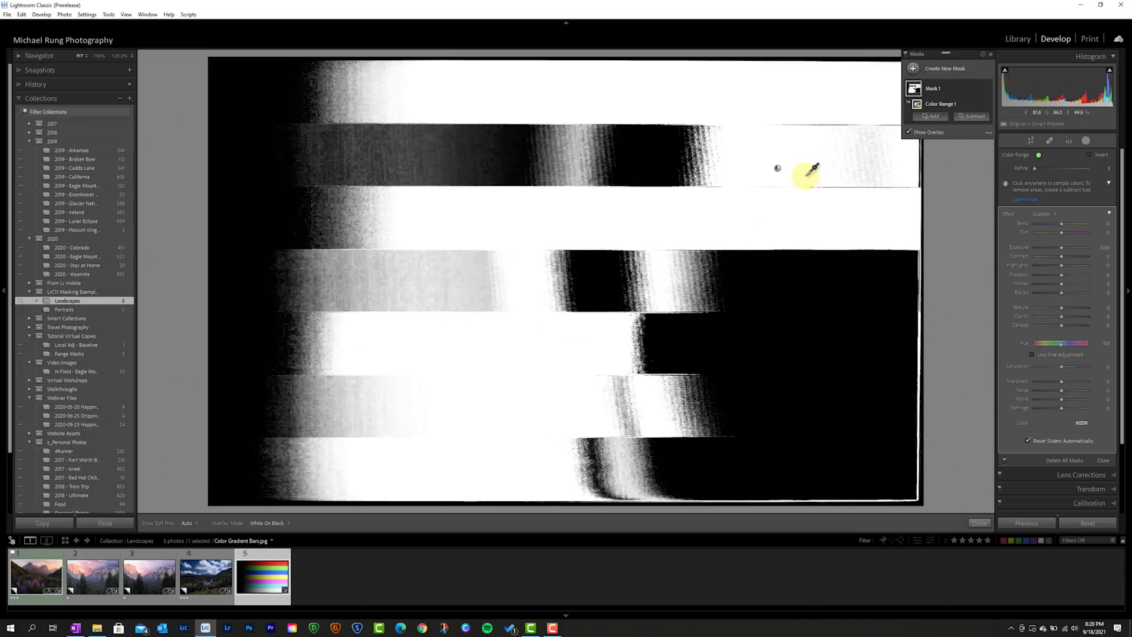
key(o)
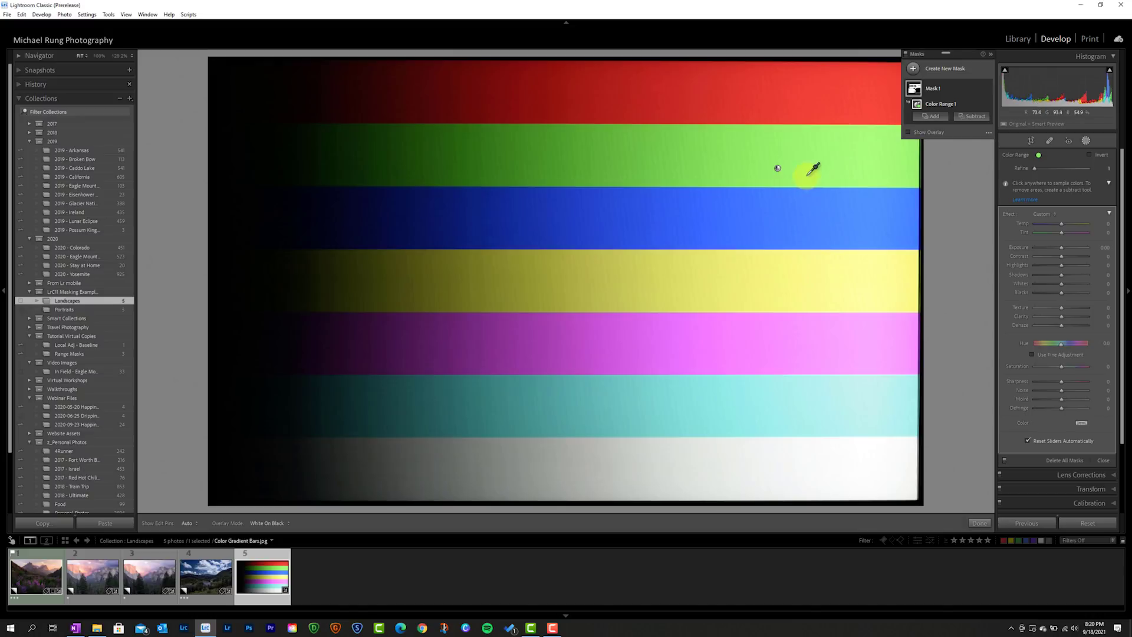
Resample the color range from a single point in the bright part of the red bar
click(774, 95)
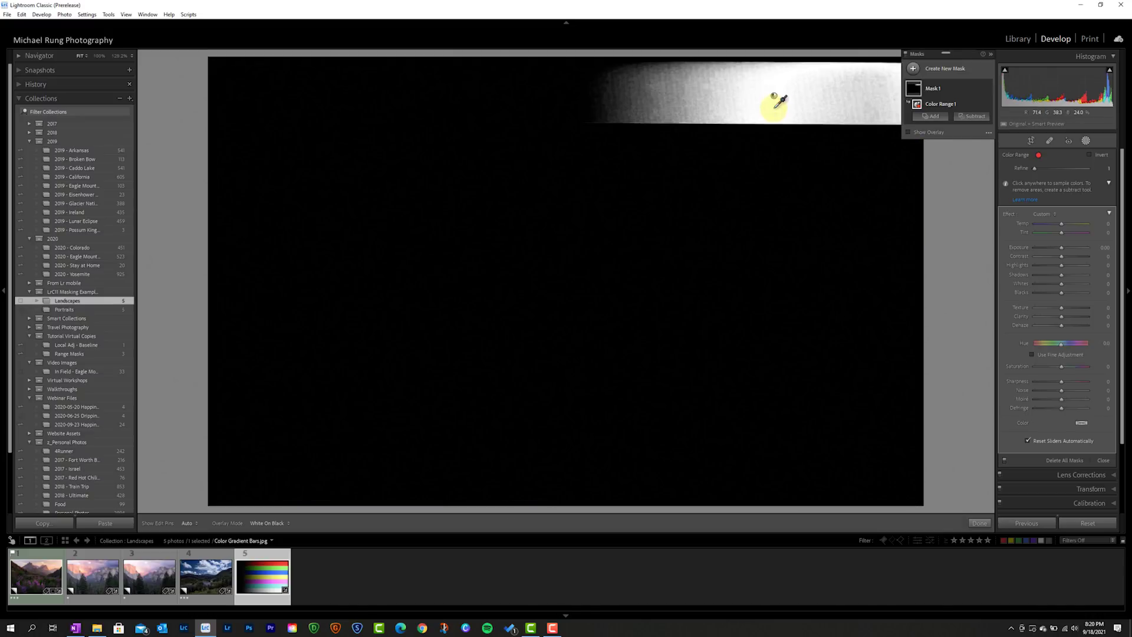
Add samples from the bright parts of the green and blue bars to the color range and show the mask overlay
shift+click(779, 154)
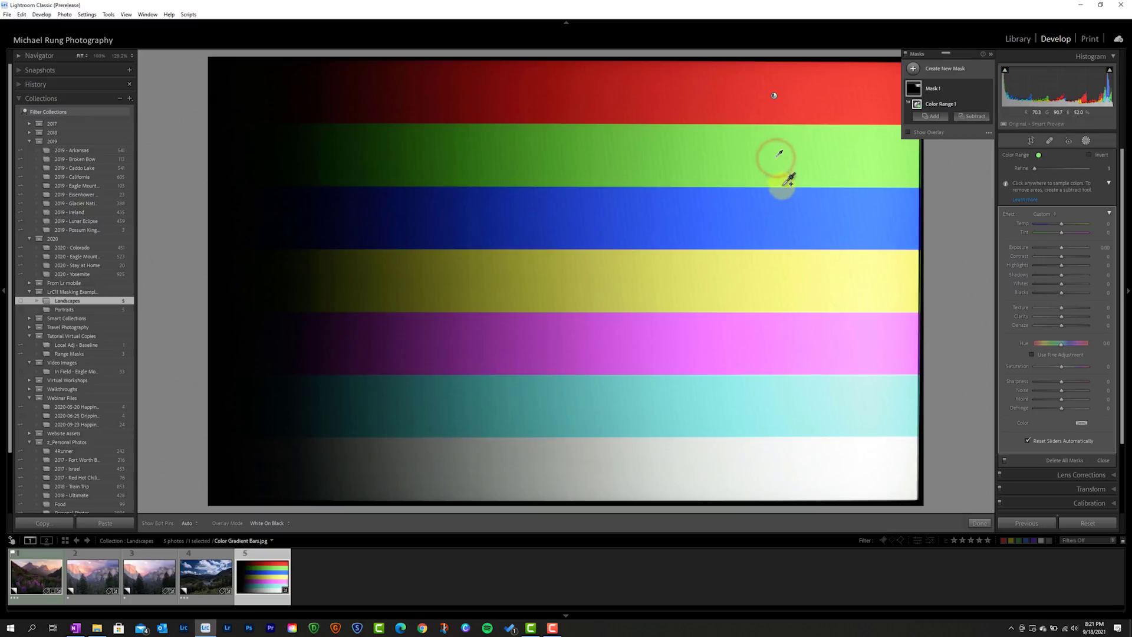
shift+click(778, 217)
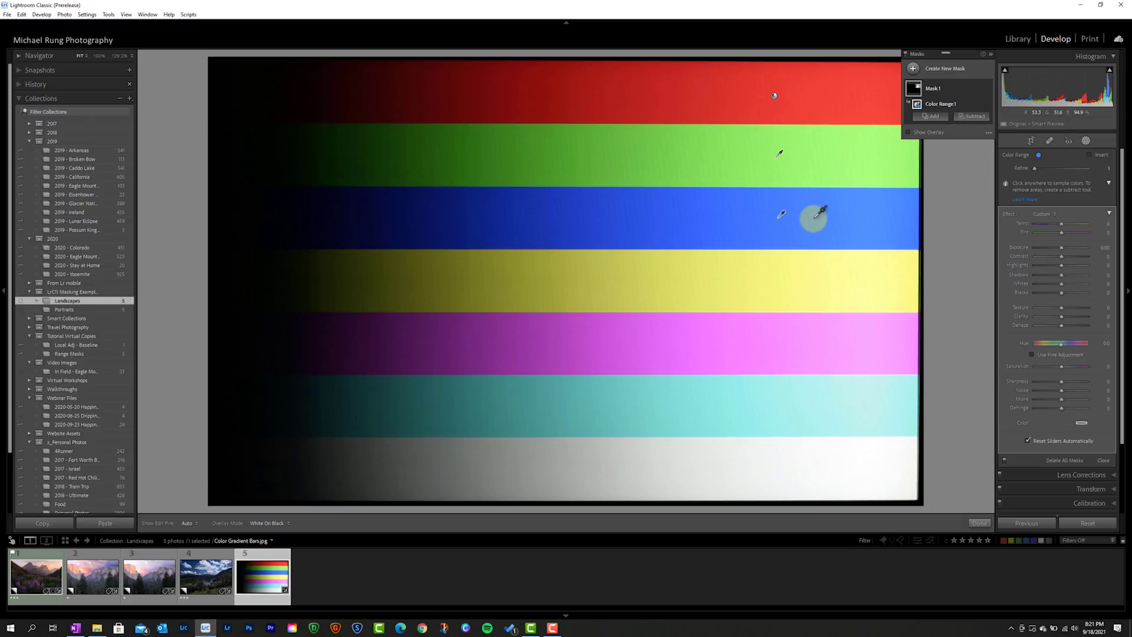
key(o)
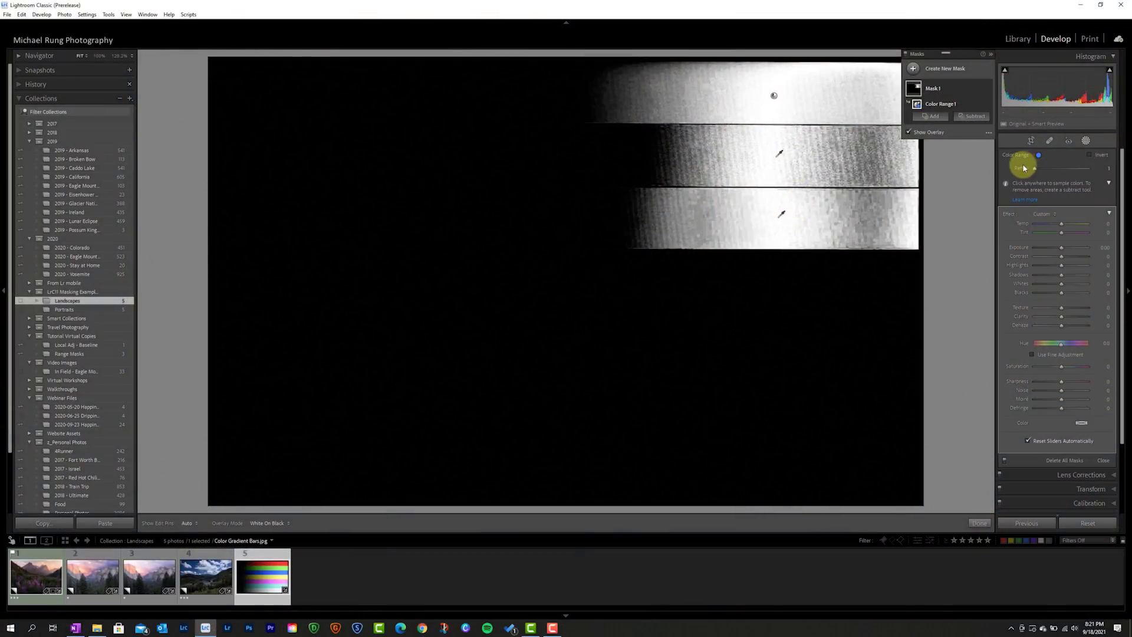
Try a Refine amount of 21 on the three-color range and reset Refine to its default of 50
mouse_move(1036, 170)
mouse_down()
mouse_move(1084, 172)
mouse_move(1046, 170)
mouse_up()
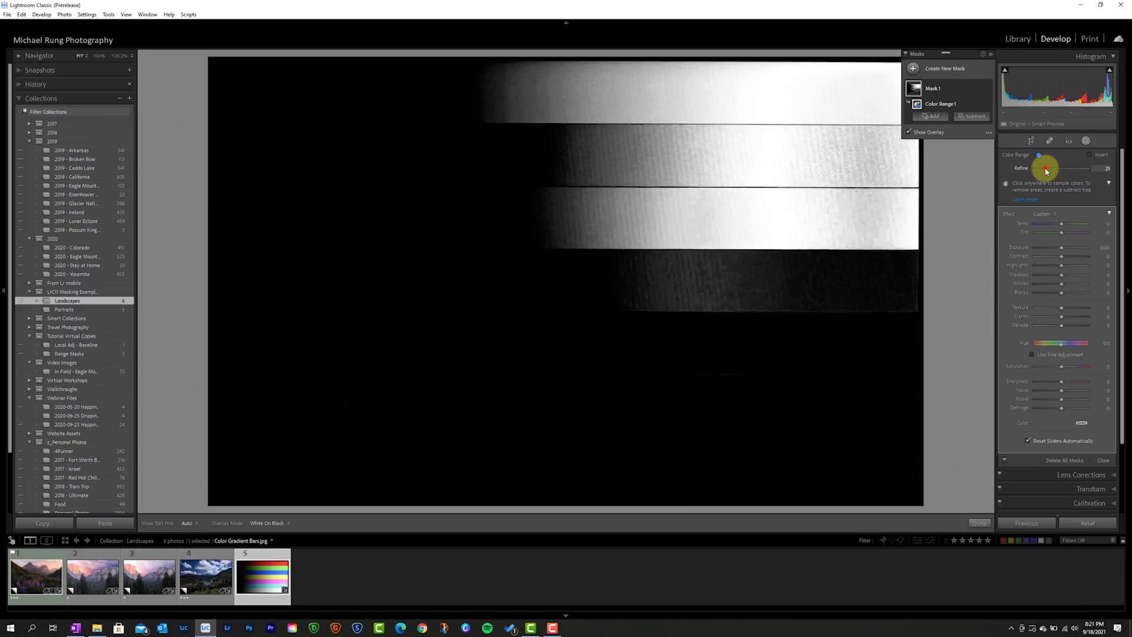
double_click(1021, 168)
Replace the color range mask with a luminance range mask sampled from the bright part of the green bar, and compare its overlay on and off
click(979, 90)
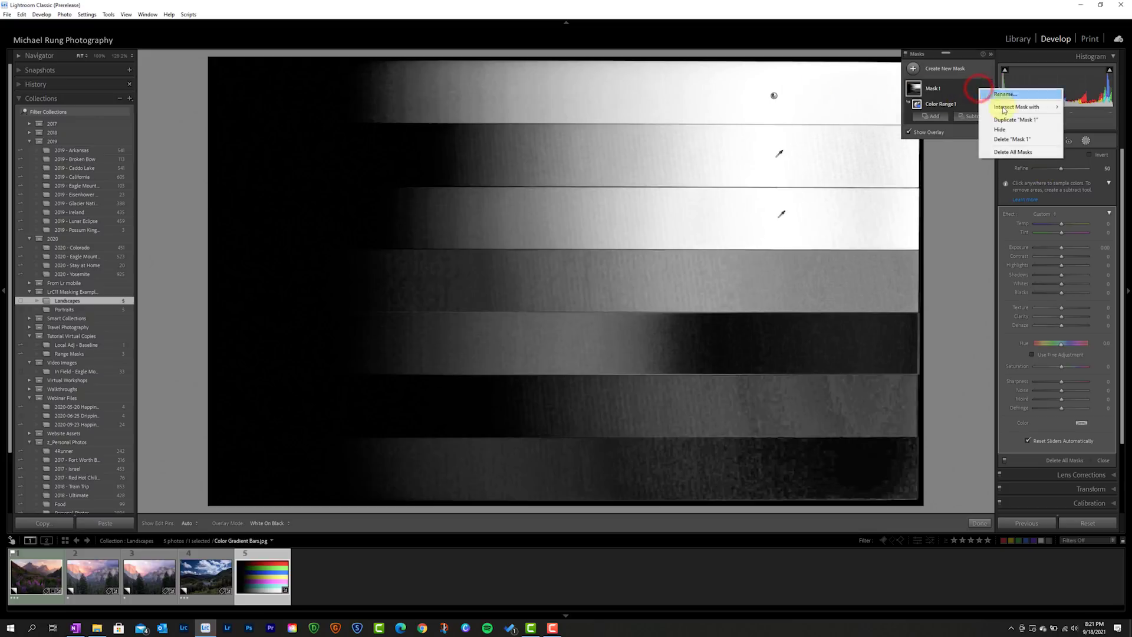
click(1026, 140)
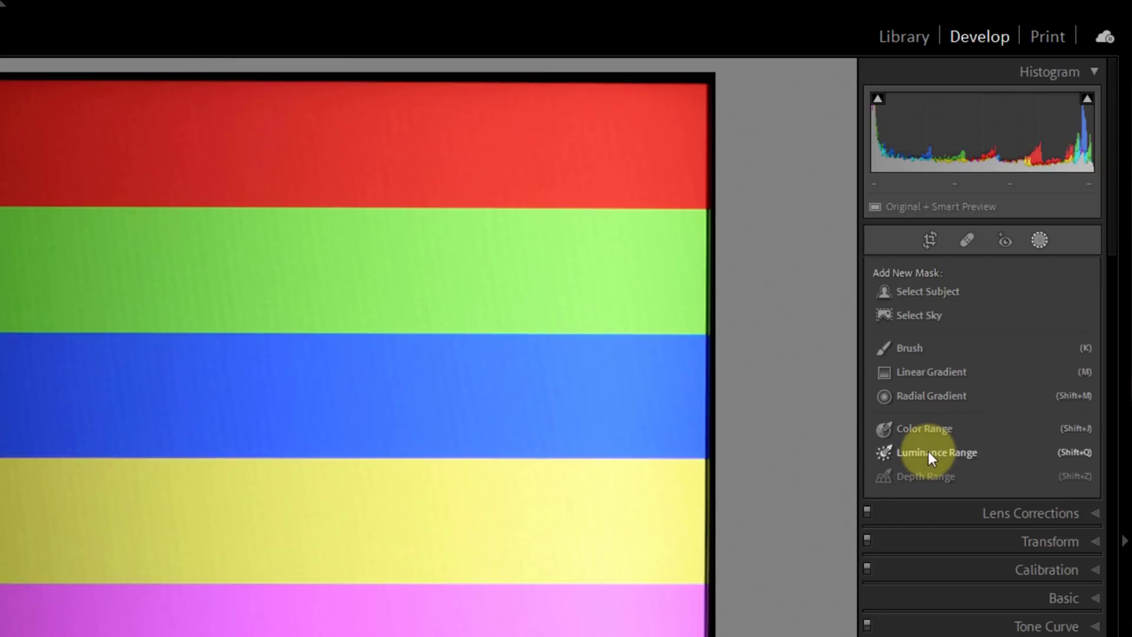
click(929, 451)
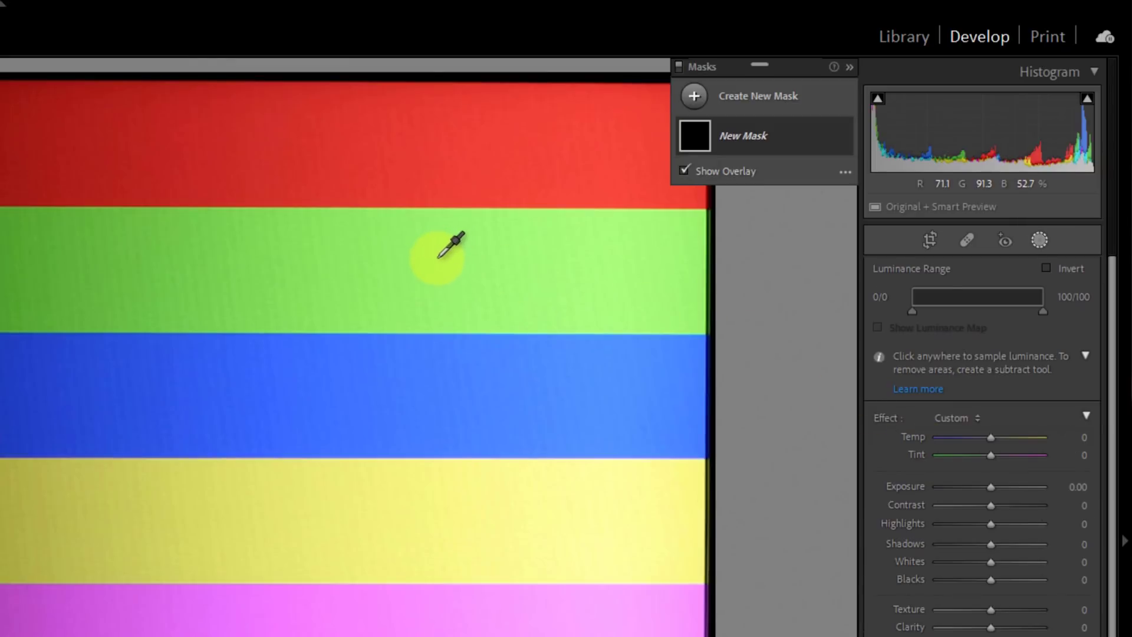
click(456, 264)
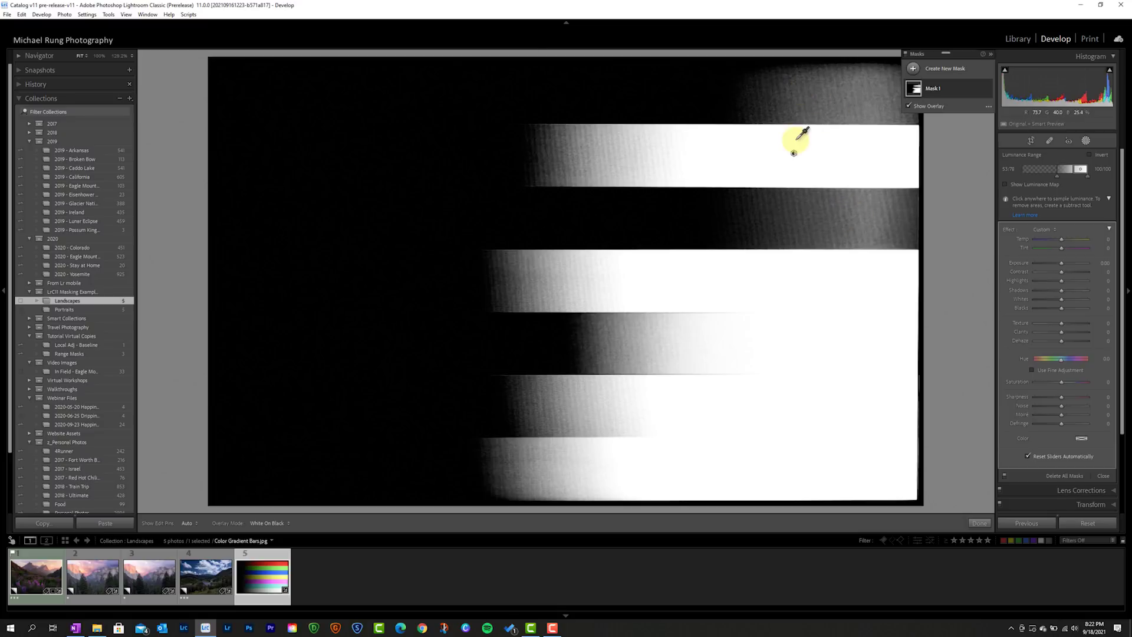
key(o)
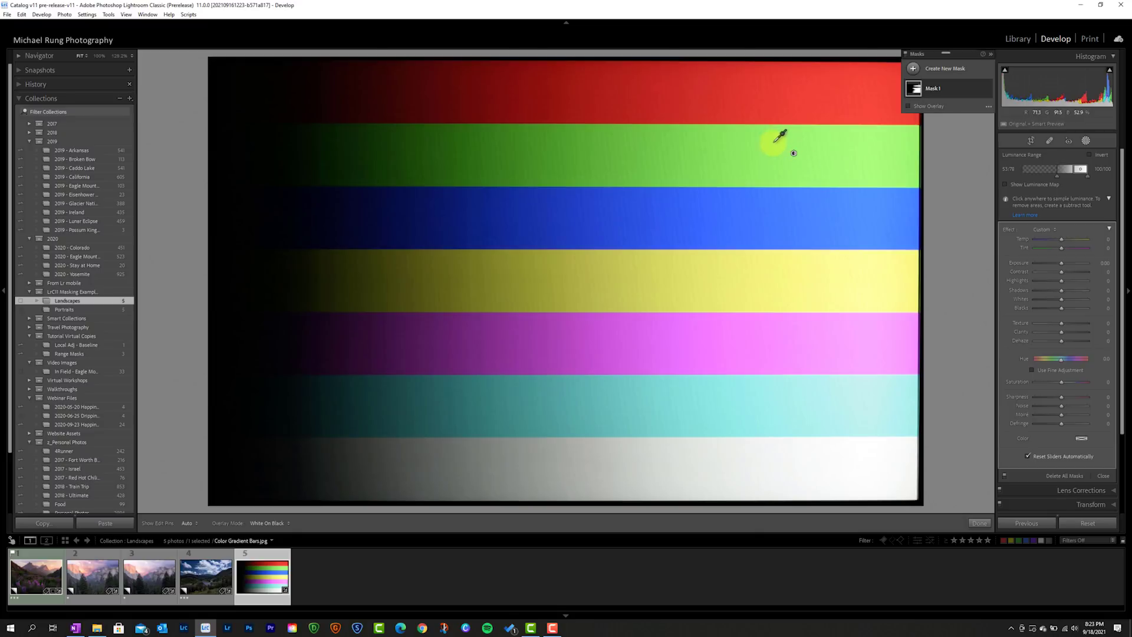
key(o)
key(o)
key(o)
key(o)
Resample the luminance range from a rectangular area spanning the red, green and blue bars and show the resulting mask overlay
click(797, 158)
drag(771, 94, 833, 226)
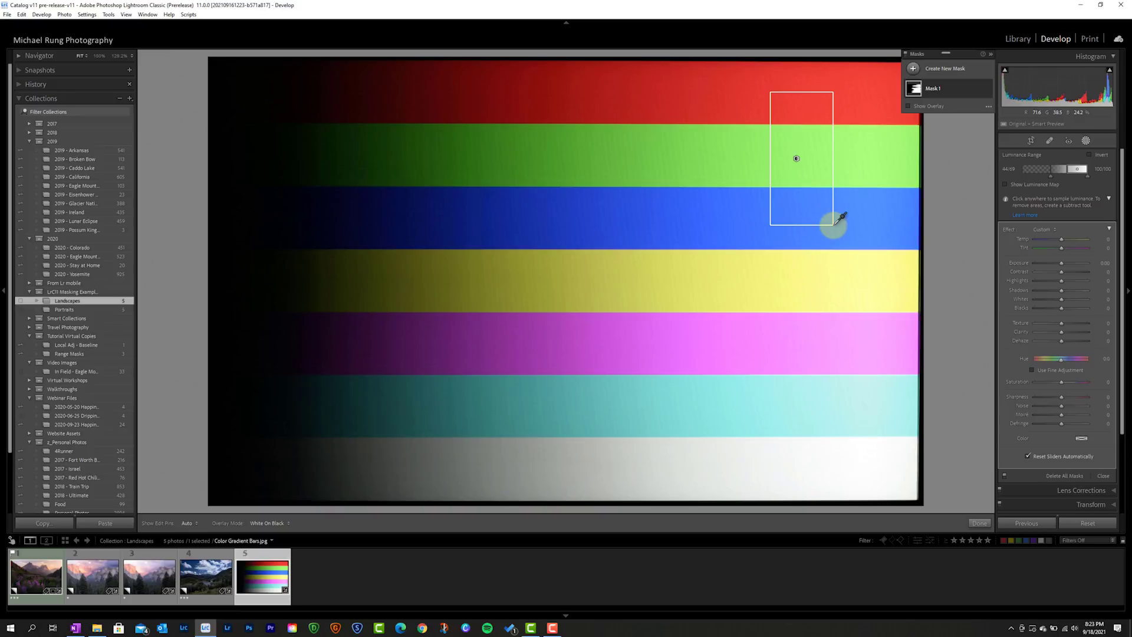
drag(833, 225, 834, 225)
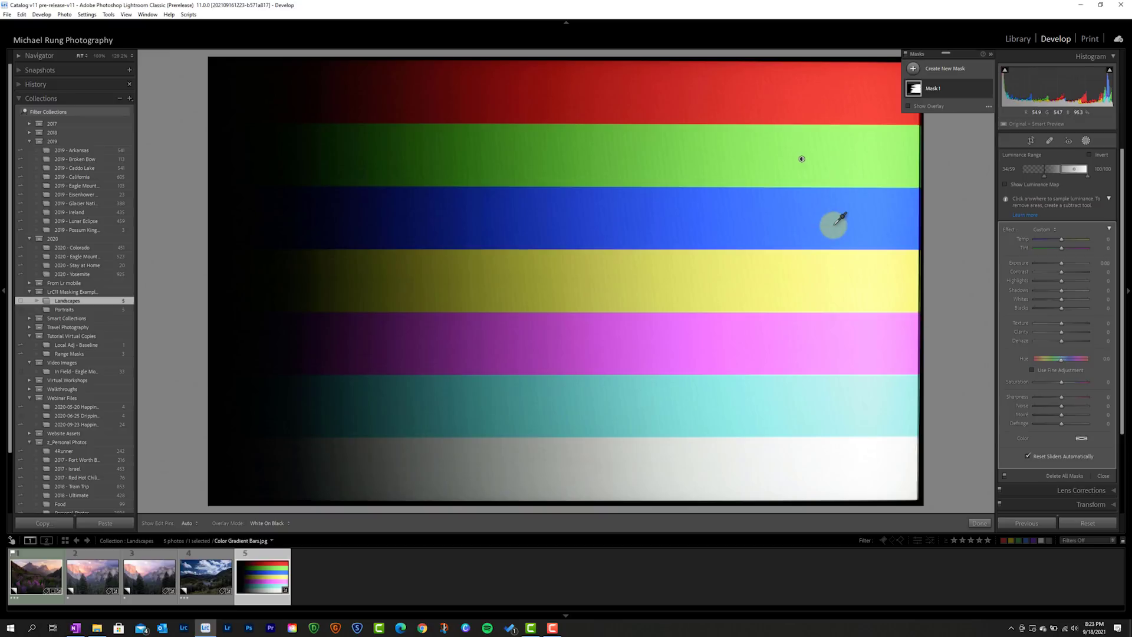
key(o)
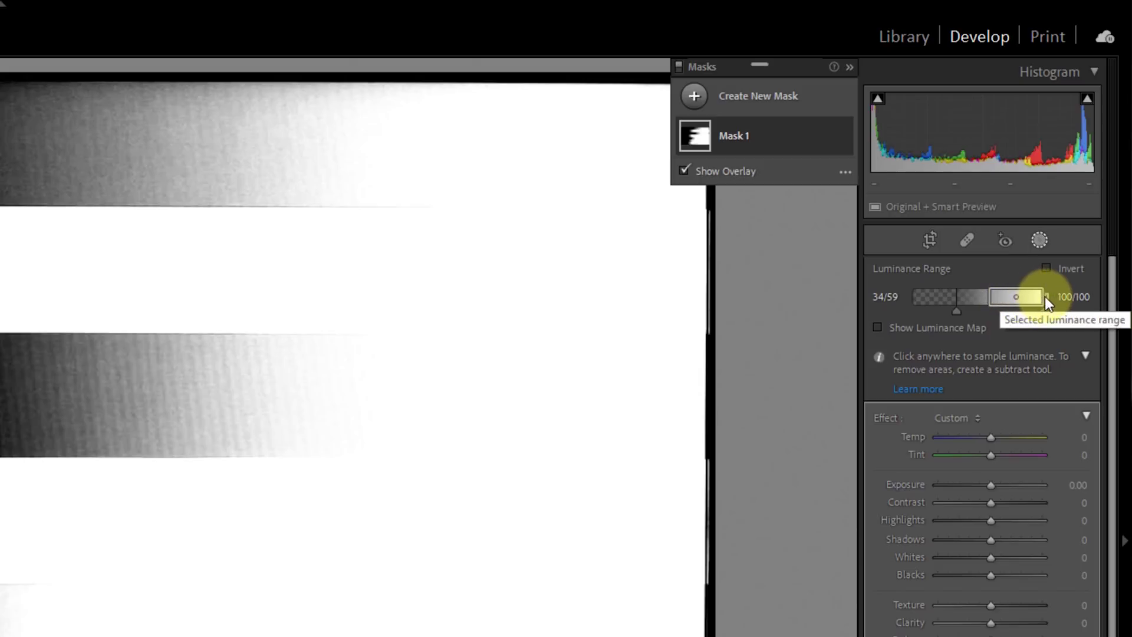
Try an upper luminance limit of 83, restore it to 100, and set the lower limit of the selected range to 61
drag(1042, 300, 1025, 300)
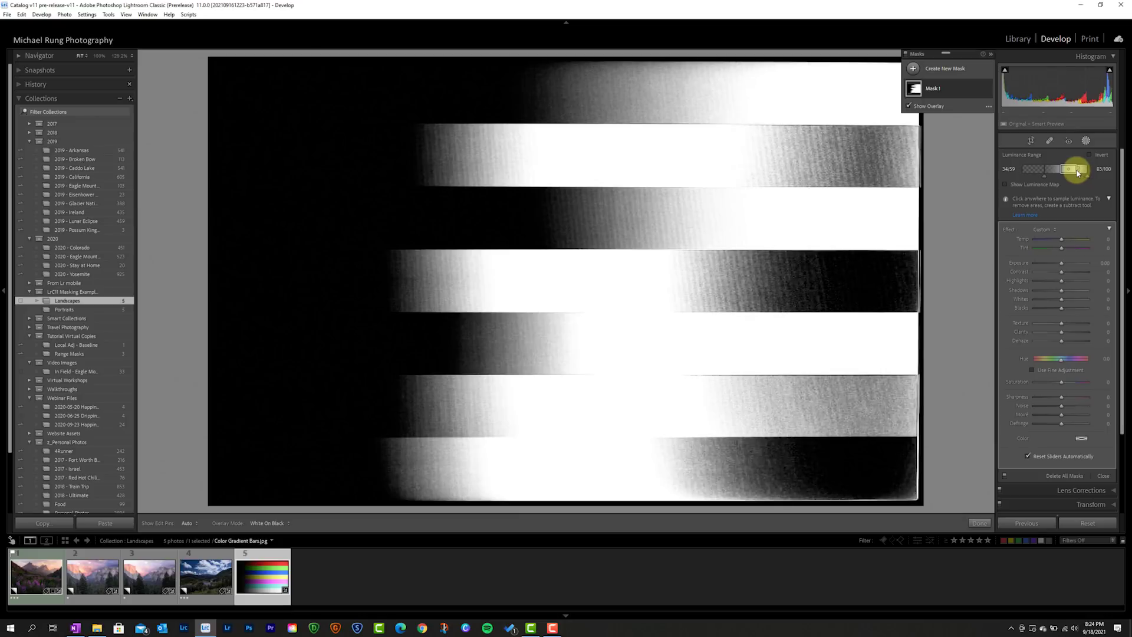
mouse_move(1078, 171)
mouse_down()
mouse_move(1089, 171)
mouse_move(1066, 170)
mouse_up()
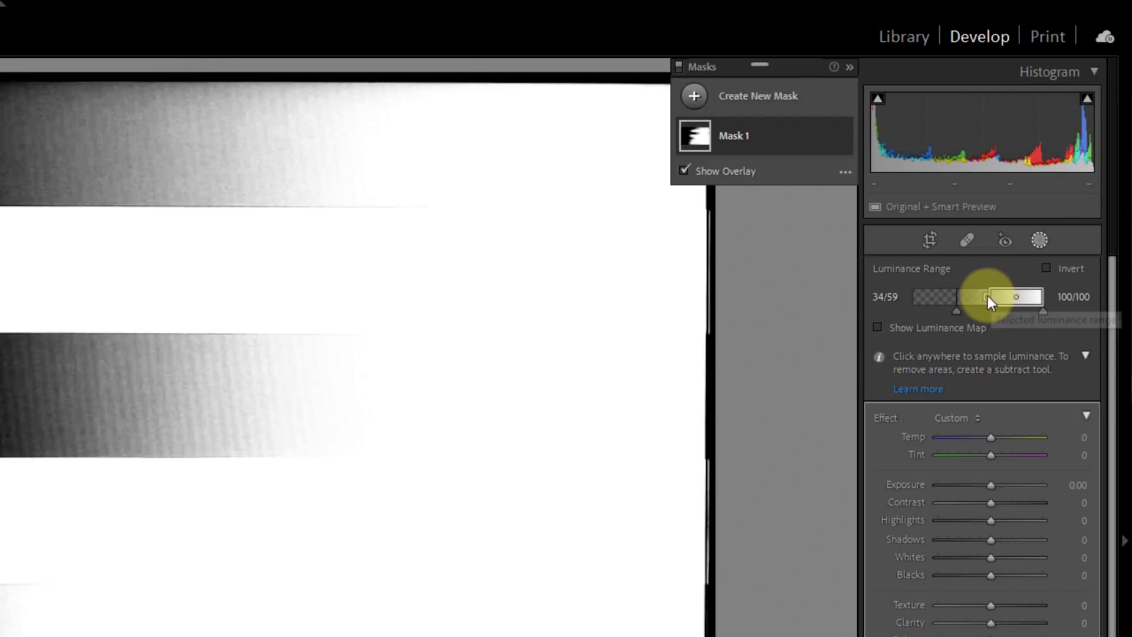
drag(985, 295, 971, 300)
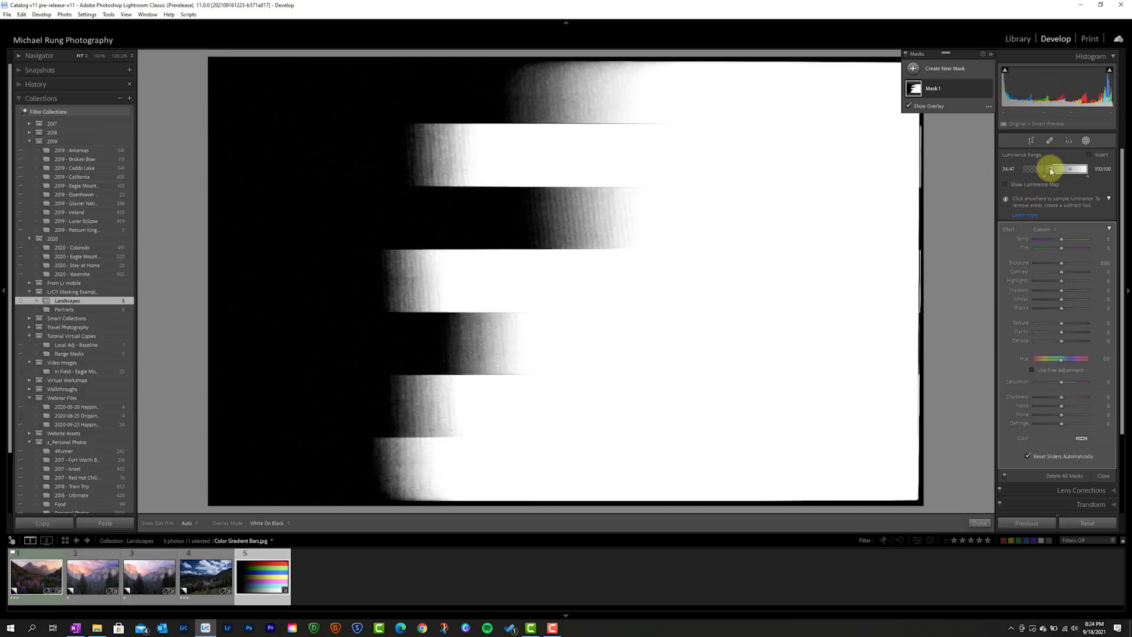
drag(1051, 171, 1040, 171)
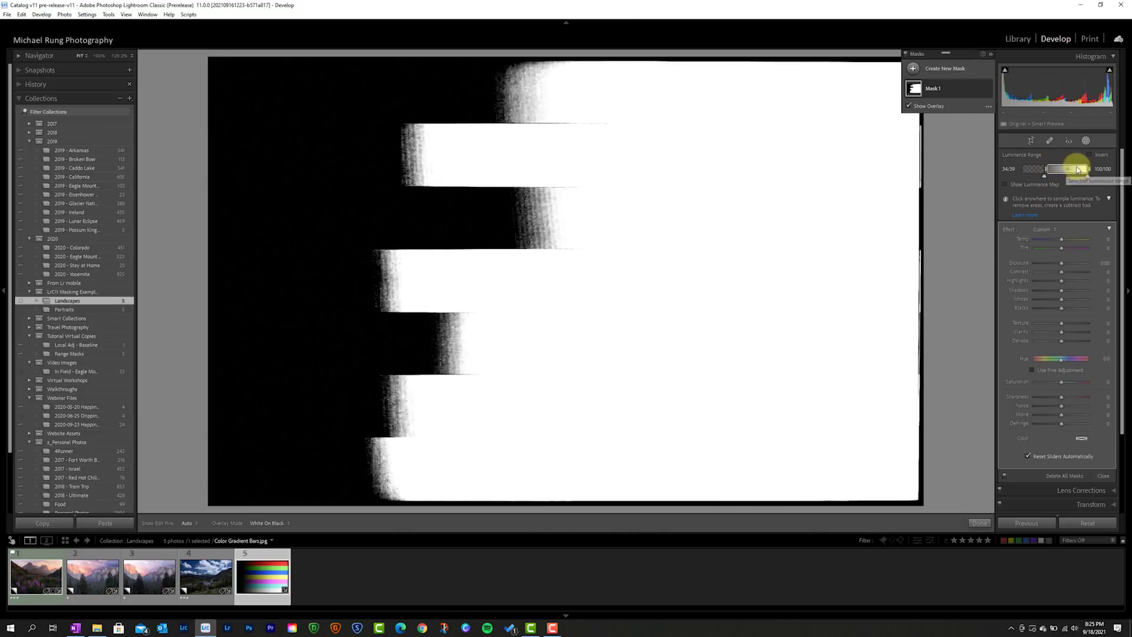
drag(1047, 171, 1070, 171)
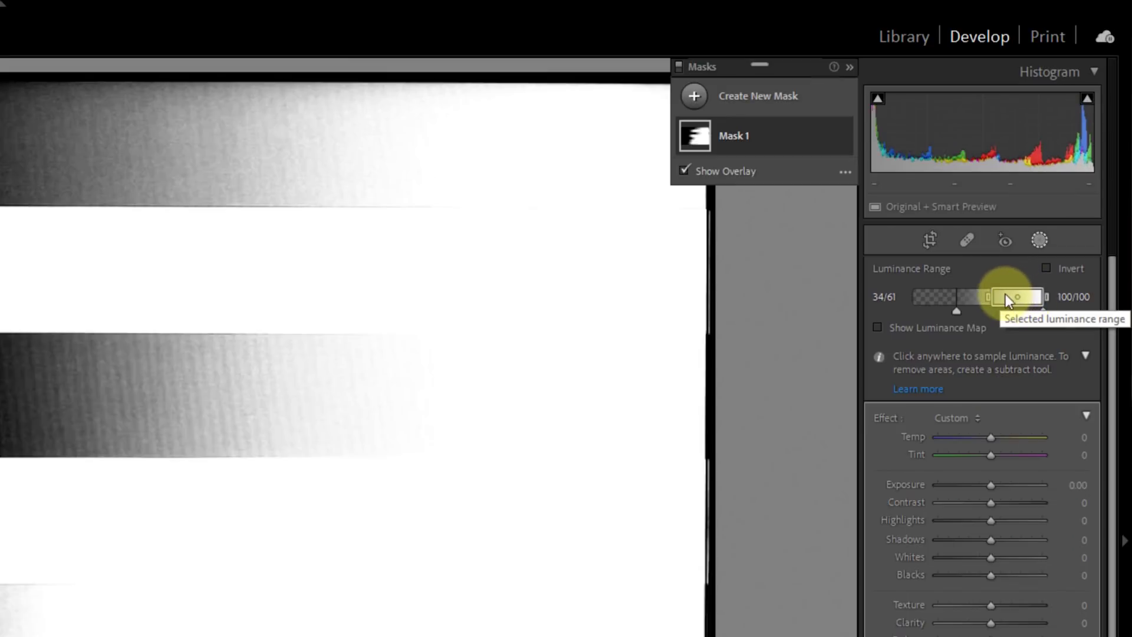
Slide the whole selected luminance range down to 0–39 and back up to 45–84, keeping its width
drag(1010, 299, 976, 304)
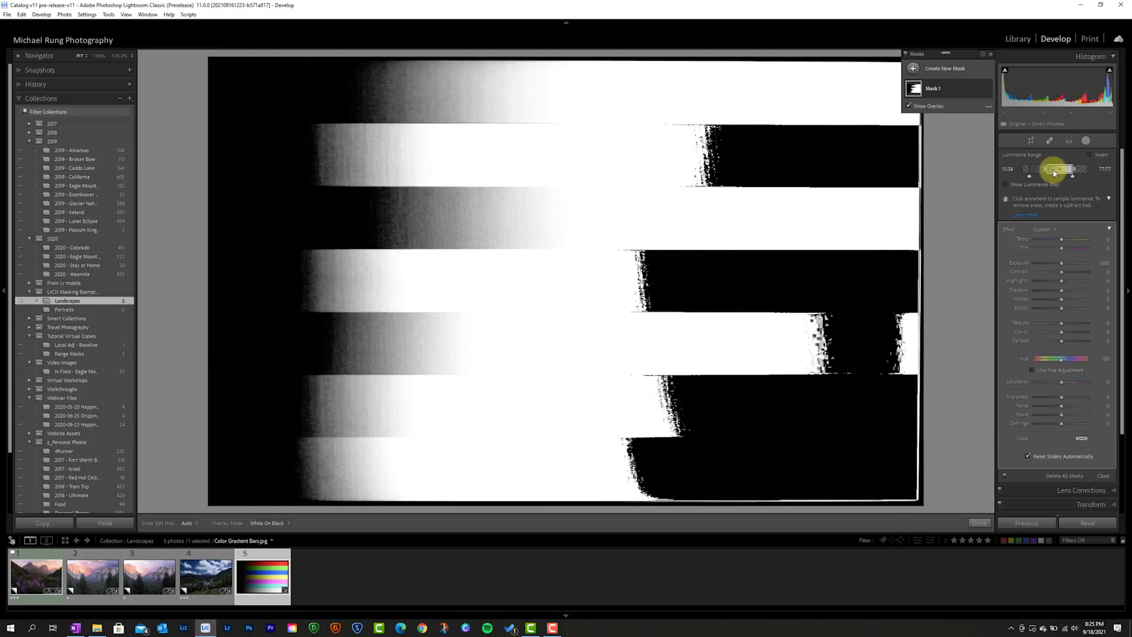
mouse_move(1055, 172)
mouse_down()
mouse_move(1031, 173)
mouse_move(1056, 171)
mouse_up()
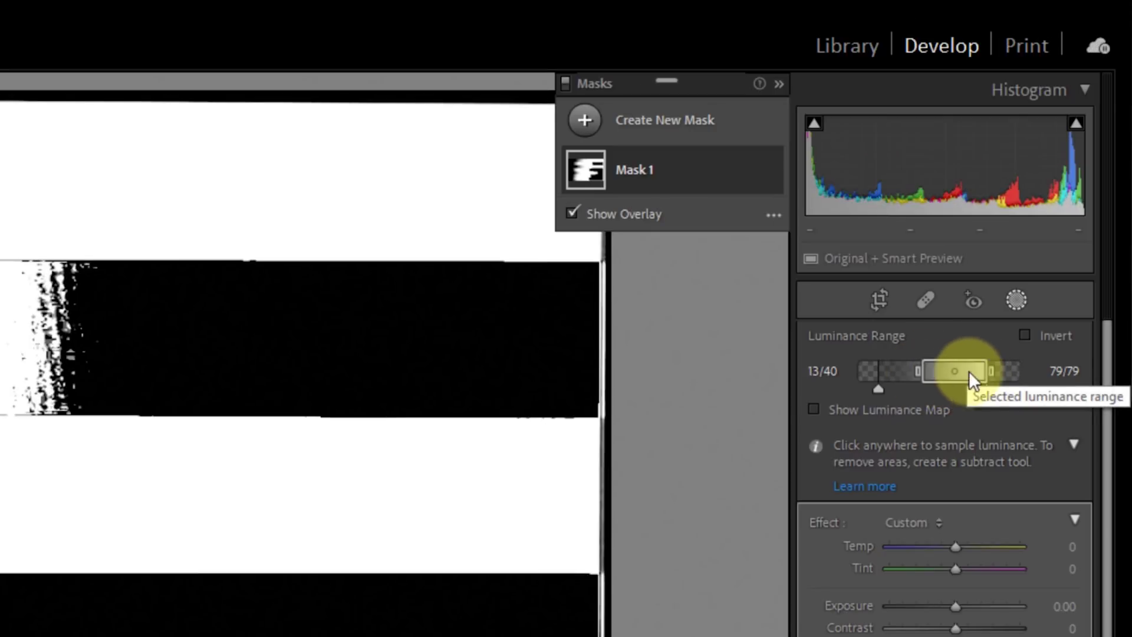
drag(945, 374, 869, 374)
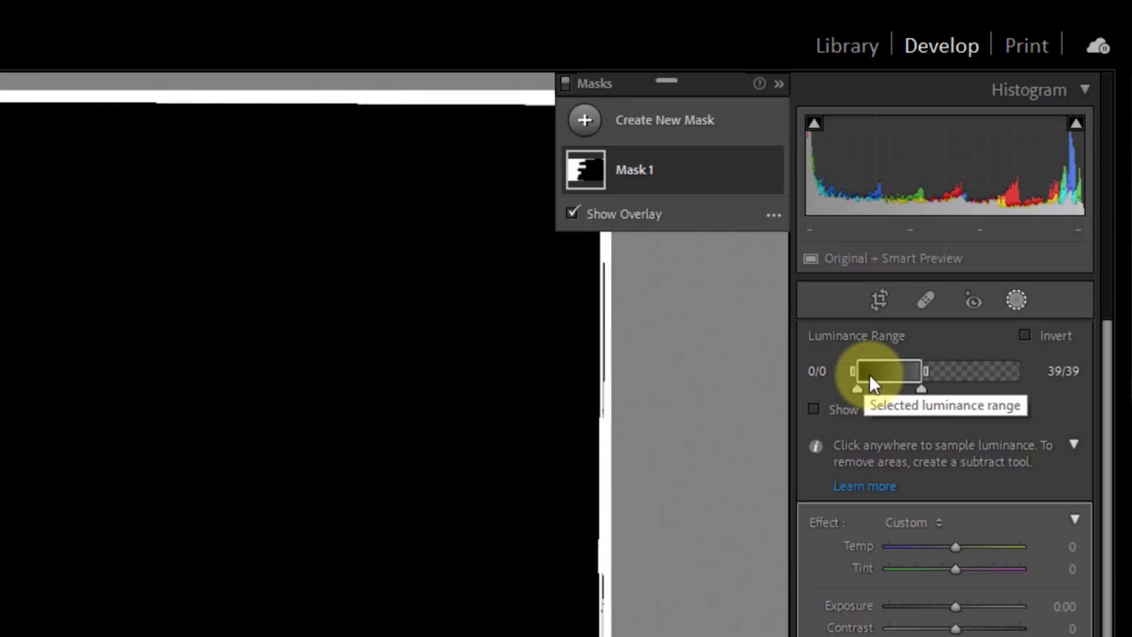
drag(869, 374, 944, 380)
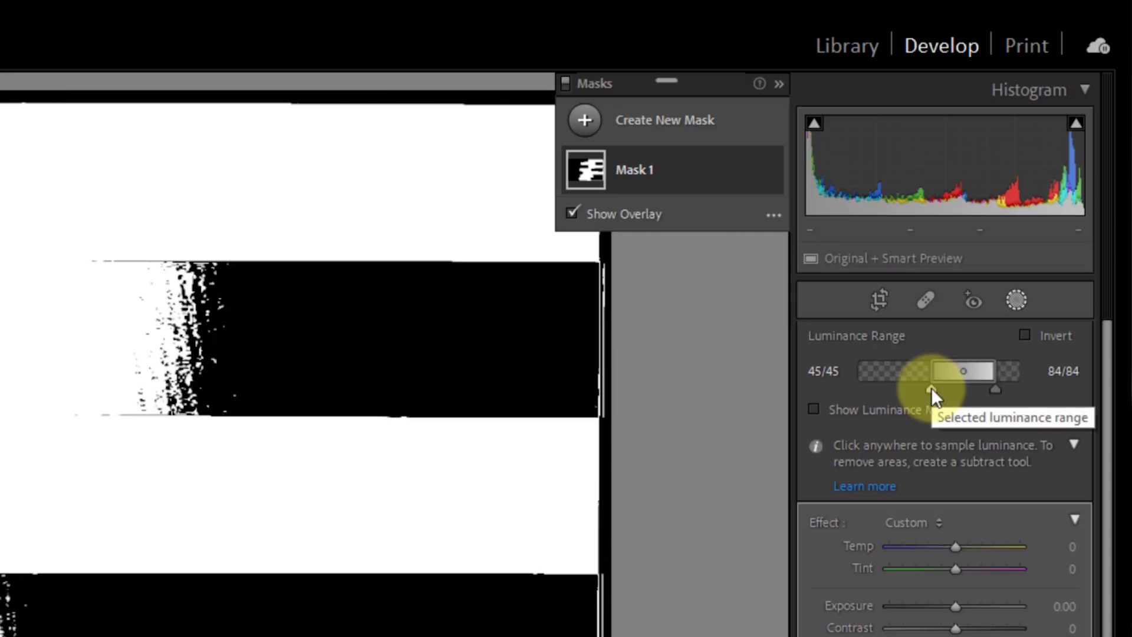
Experiment with the luminance range's lower and upper falloffs, finishing with 18/34 at the dark end and 73/94 at the bright end
drag(932, 387, 925, 387)
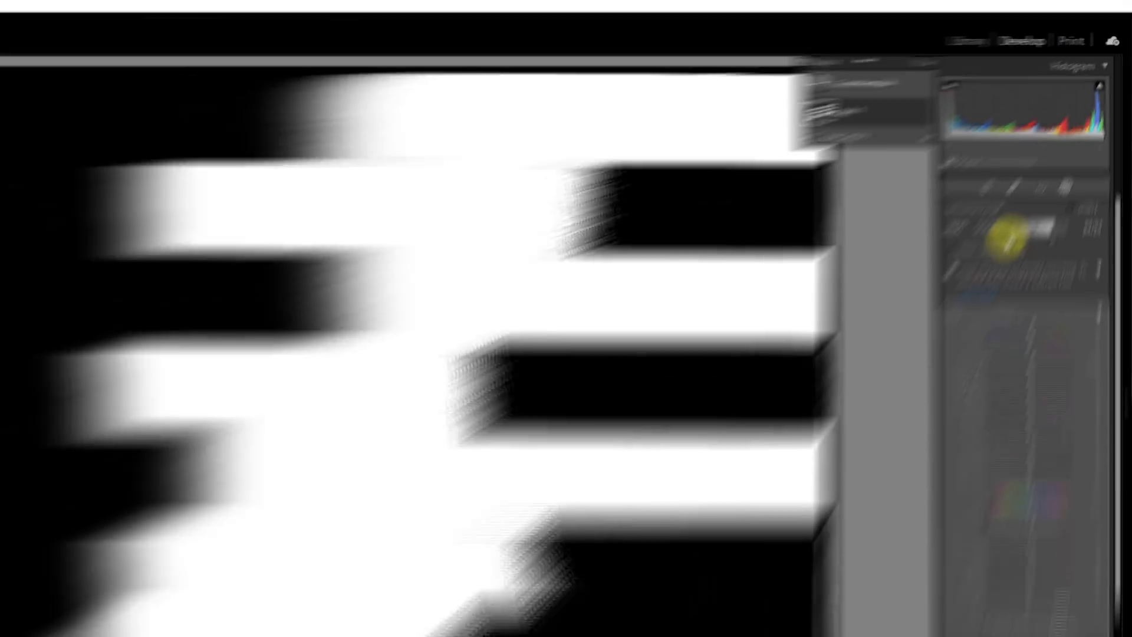
drag(1006, 236, 990, 233)
drag(1033, 180, 1015, 183)
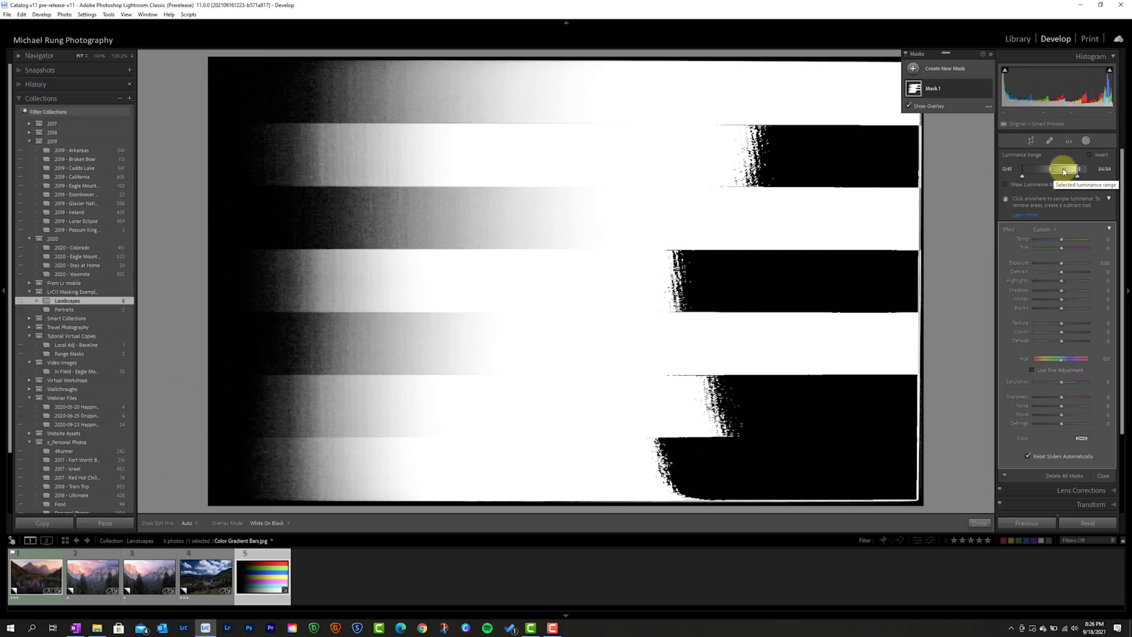
drag(1022, 175, 1086, 179)
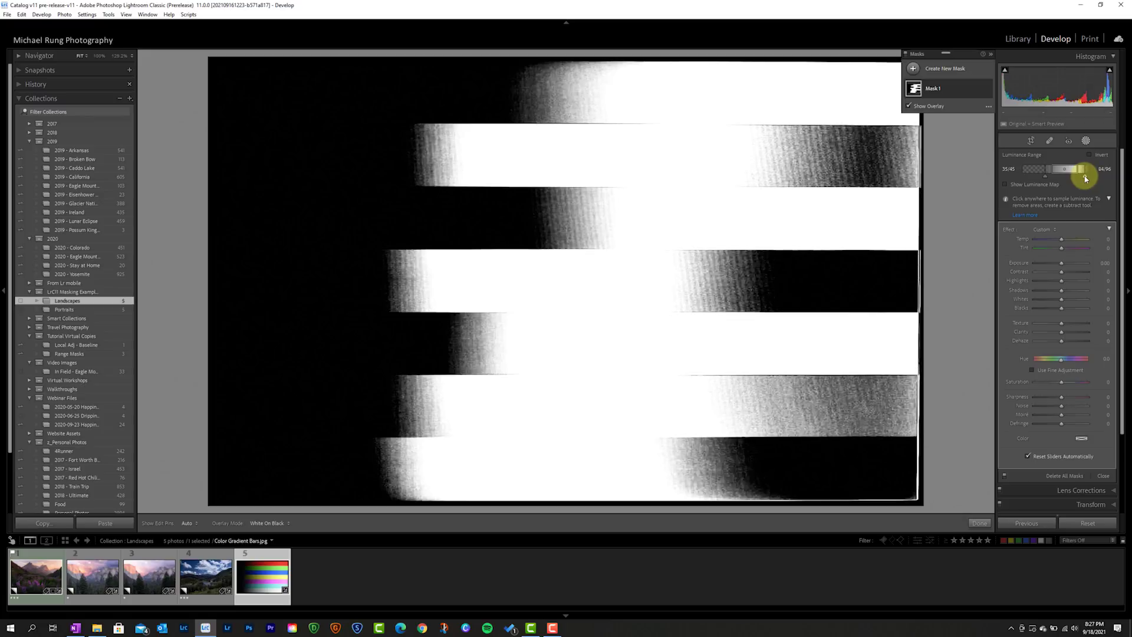
mouse_move(1086, 179)
mouse_down()
mouse_move(1029, 178)
mouse_move(1084, 178)
mouse_up()
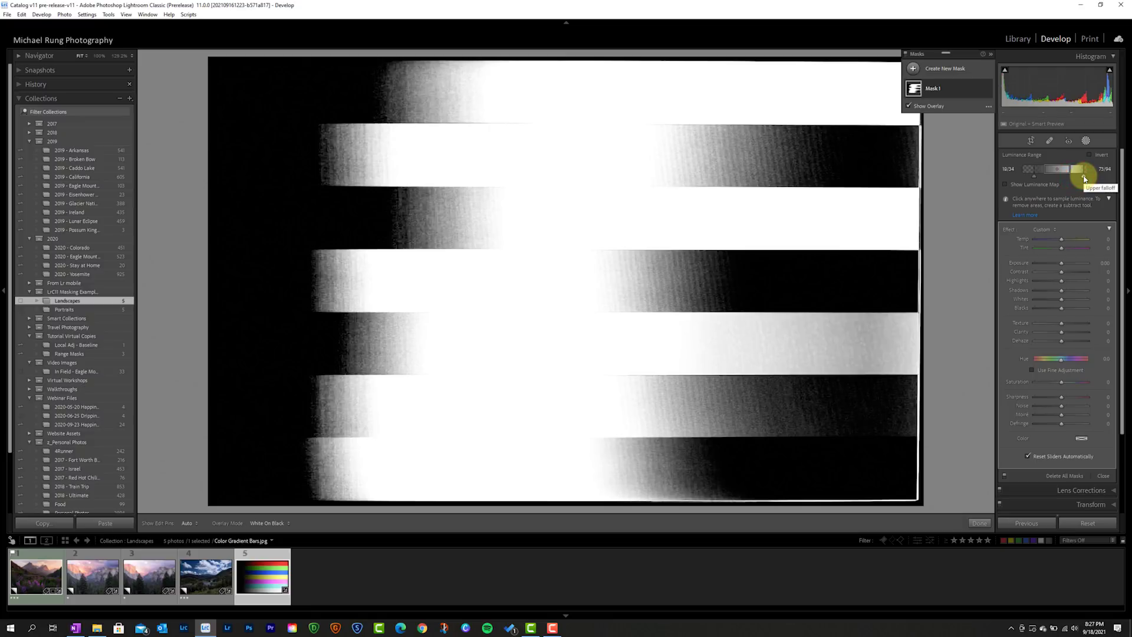
Hide the mask overlay and turn on the luminance map for the gradient bars image
key(o)
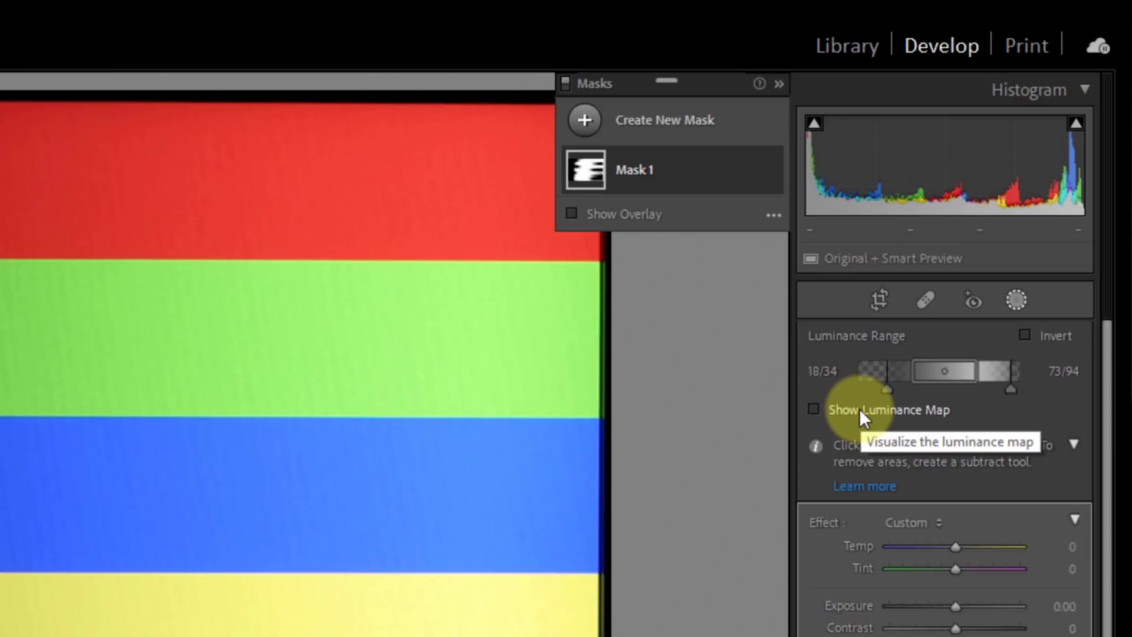
click(813, 408)
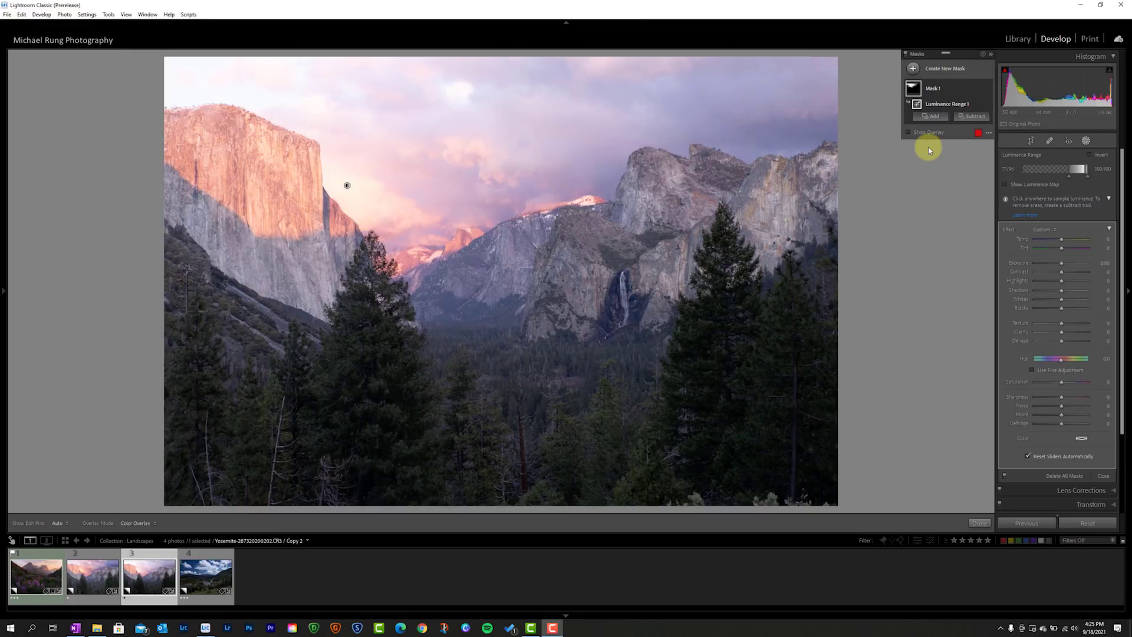
Toggle the luminance range mask's overlay on the Yosemite valley photo and leave it shown
mouse_move(932, 102)
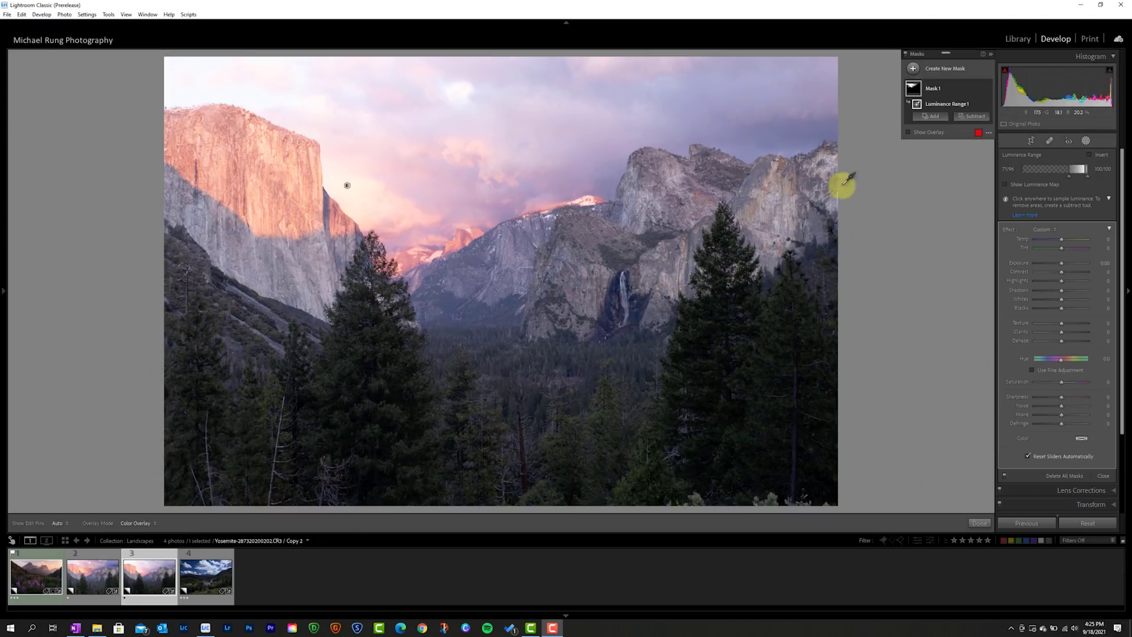
click(924, 135)
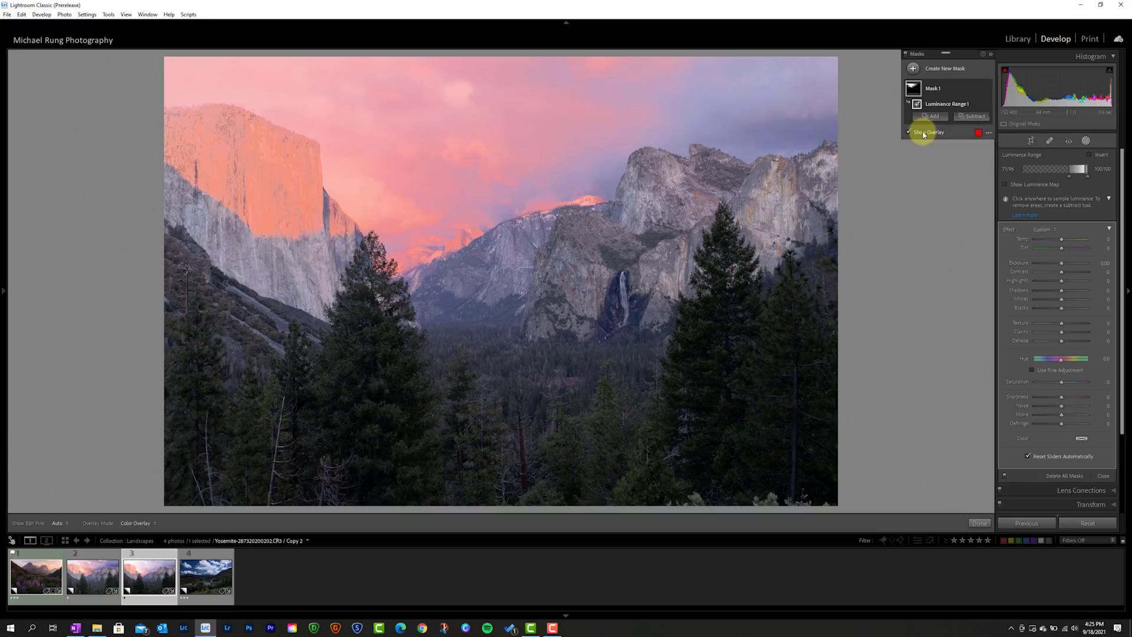
click(924, 134)
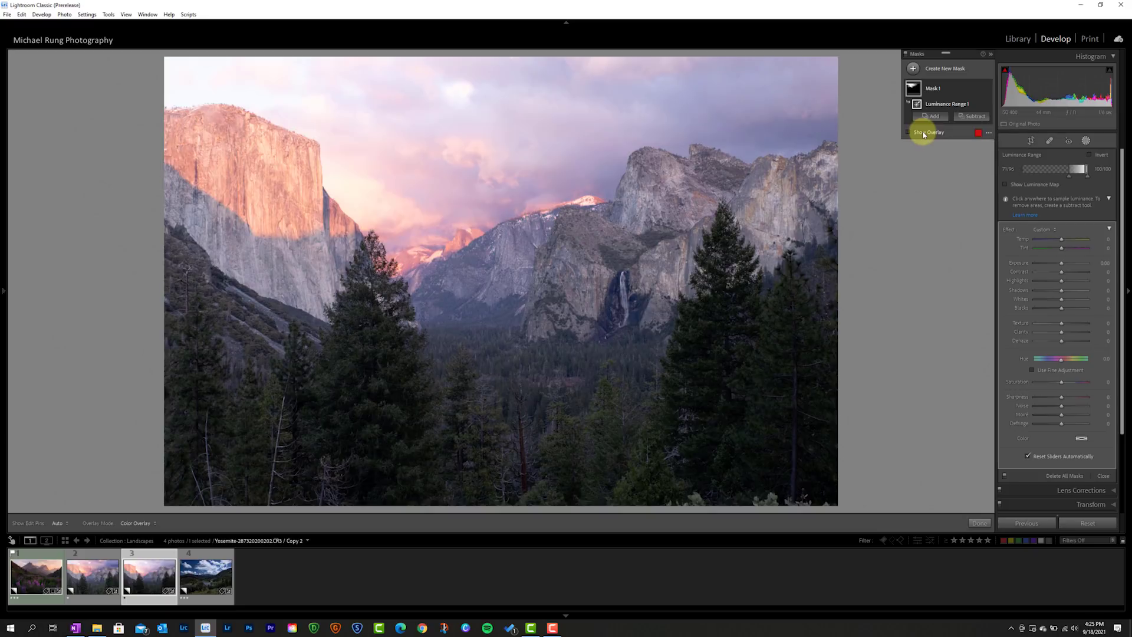
click(924, 134)
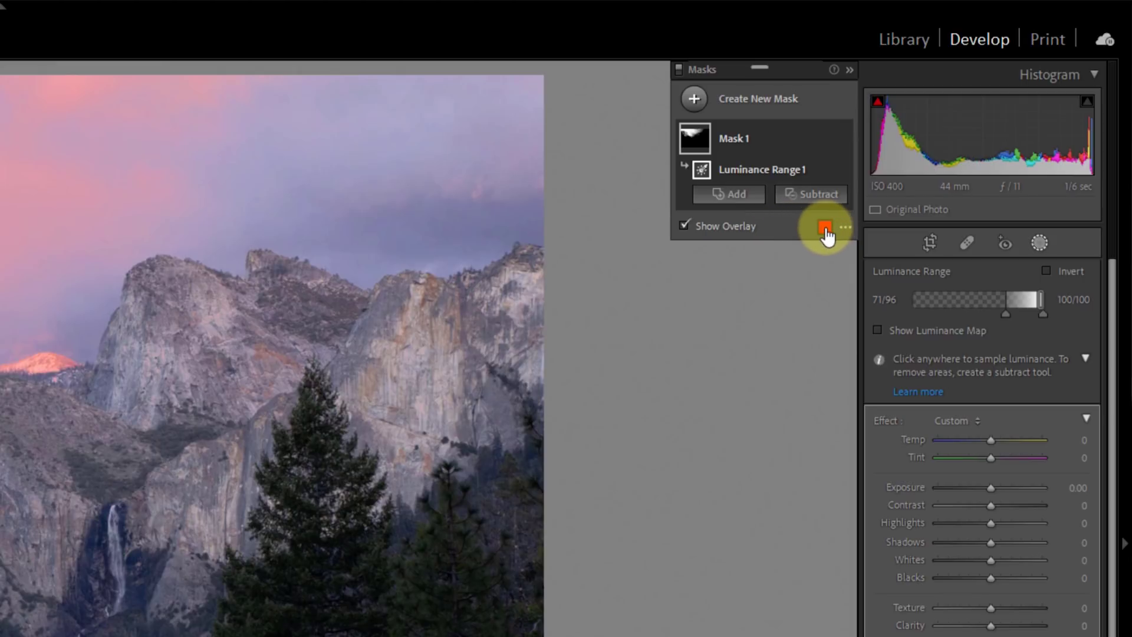
Open the overlay color settings, try a green overlay before restoring the red custom color, and experiment with the overlay opacity
click(825, 229)
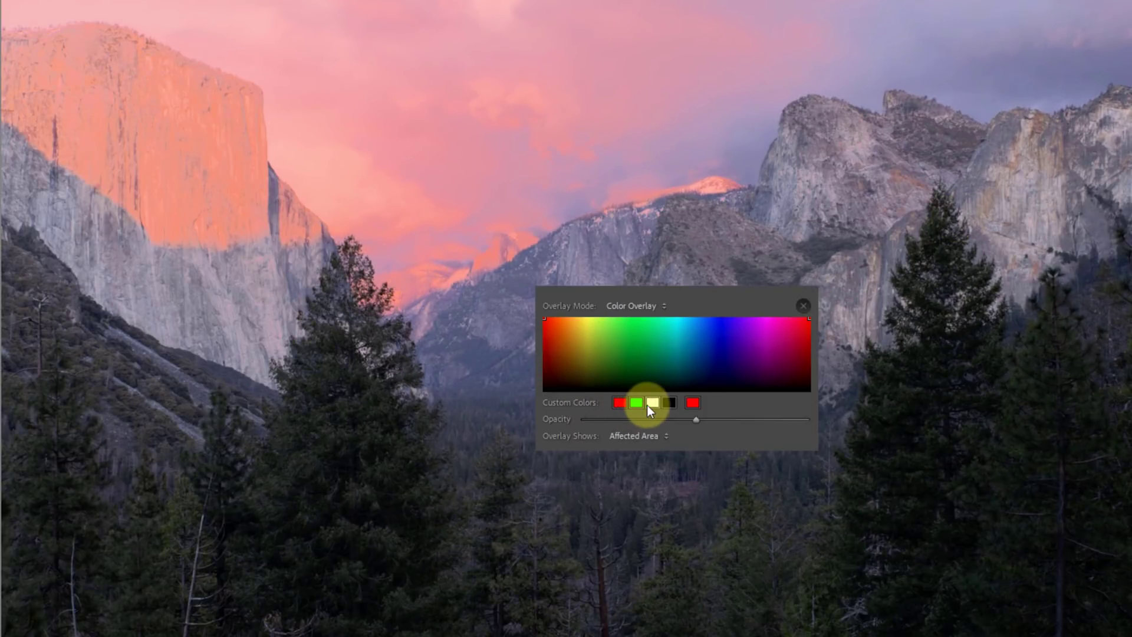
drag(572, 336, 634, 322)
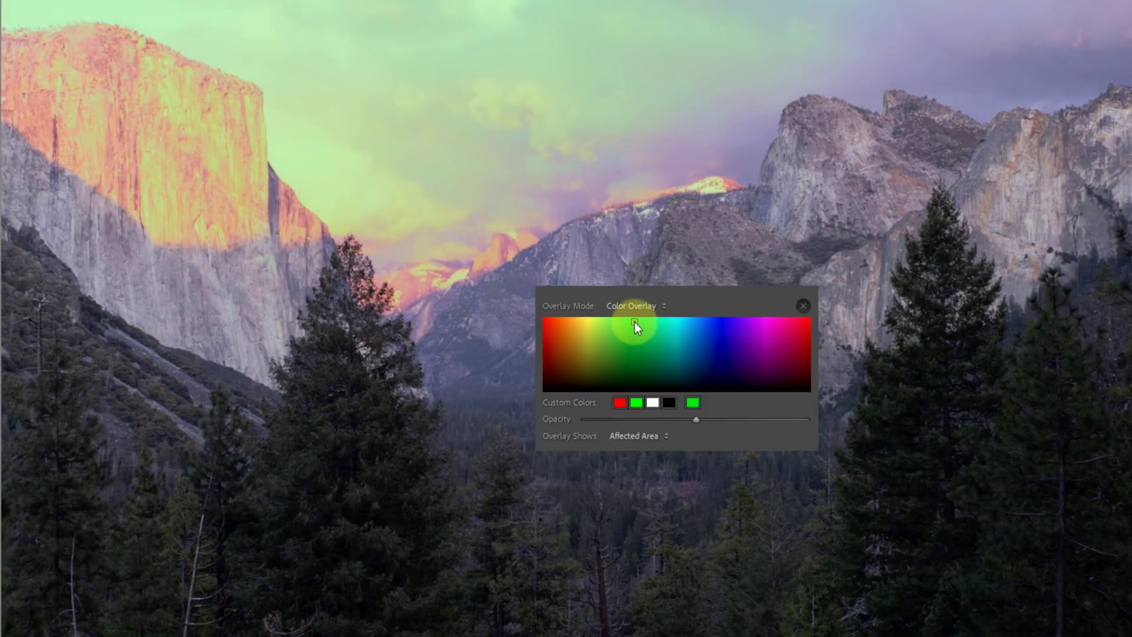
click(620, 403)
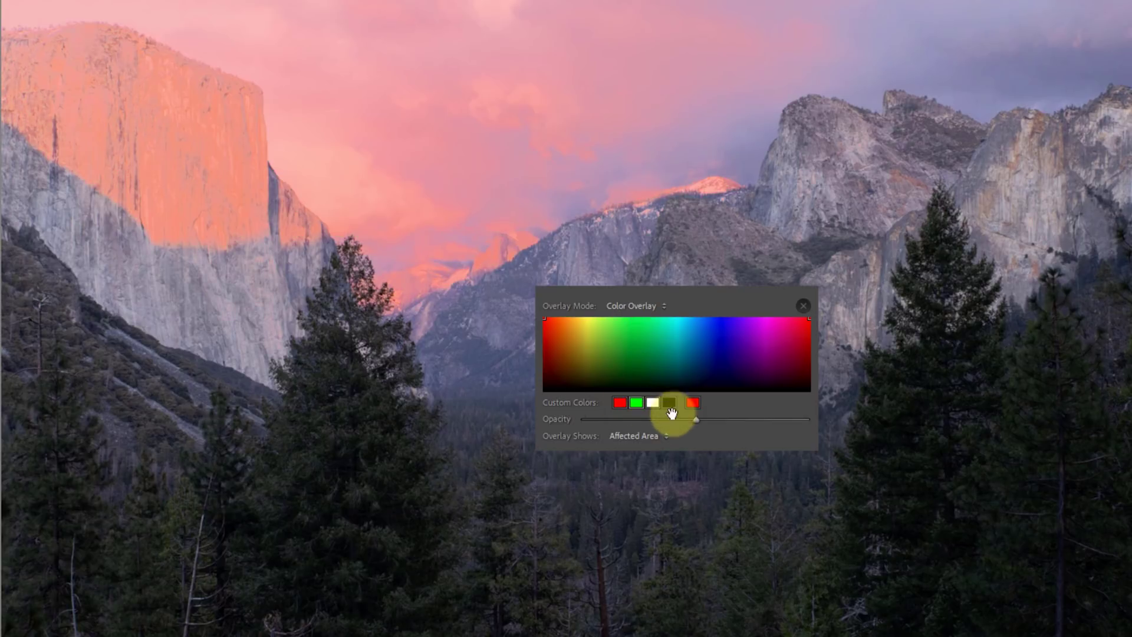
drag(702, 419, 671, 426)
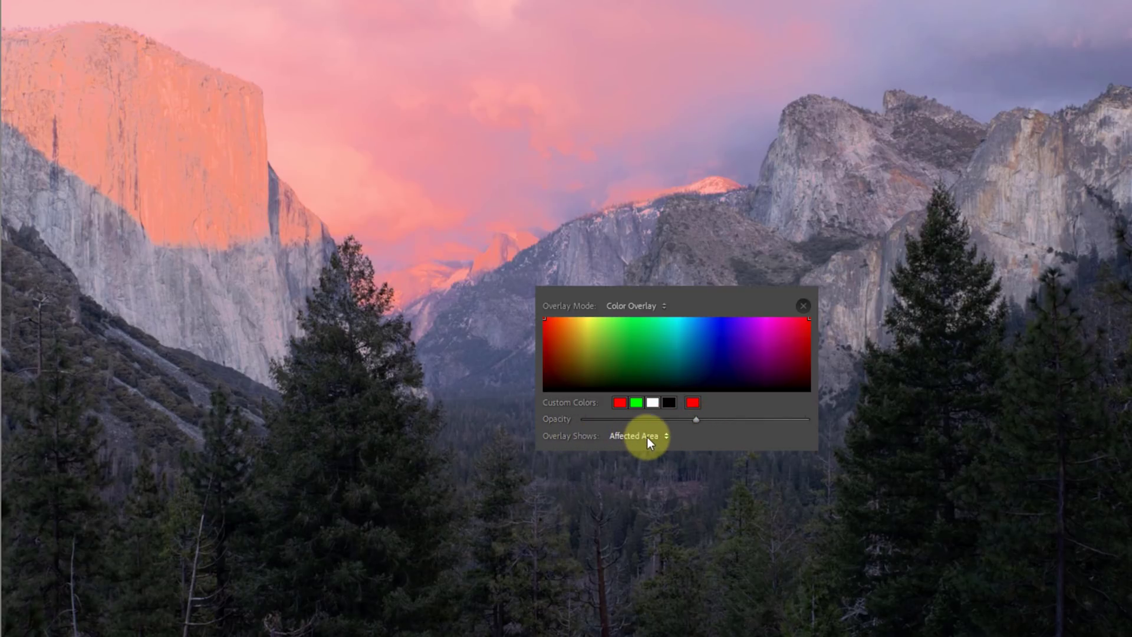
Try showing the color overlay on the Unaffected Area, and return it to Affected Area
click(647, 440)
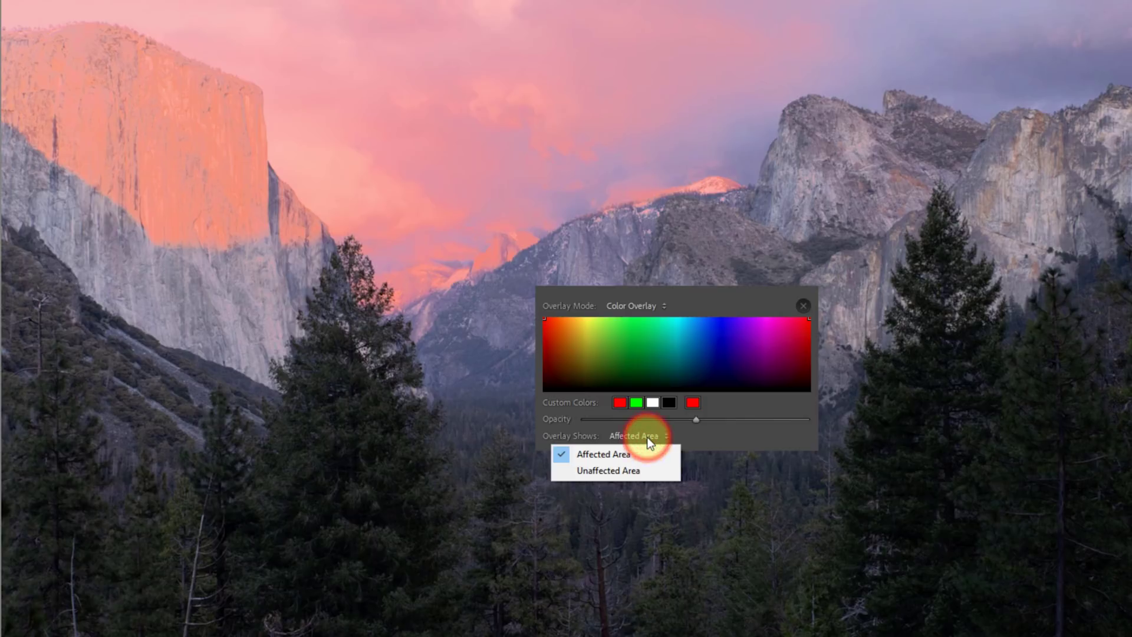
click(615, 470)
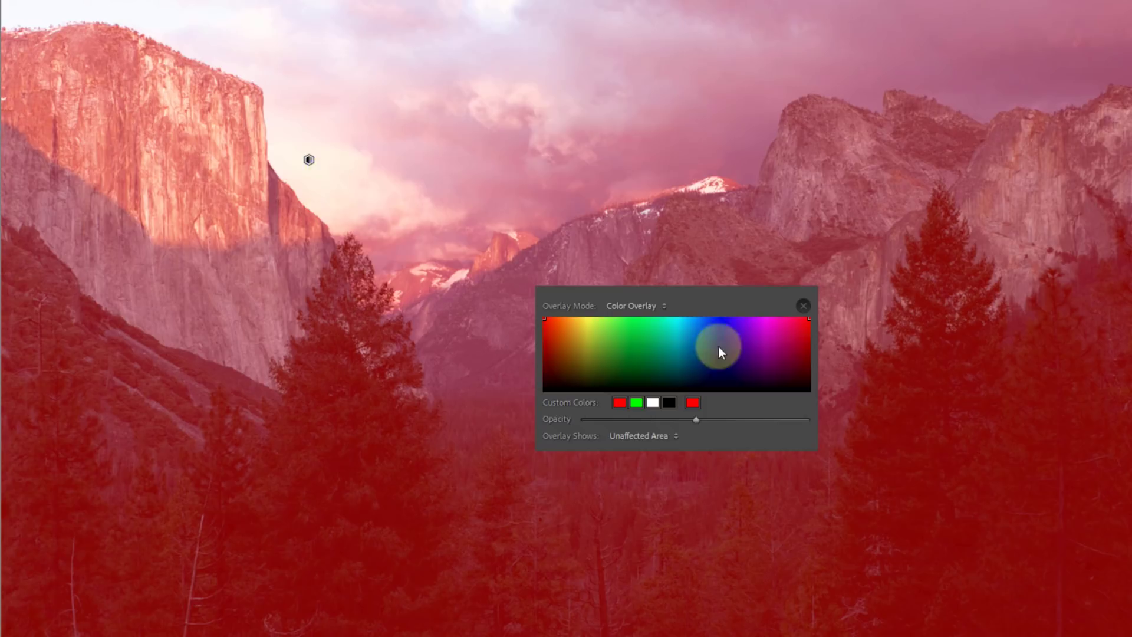
click(667, 435)
click(613, 455)
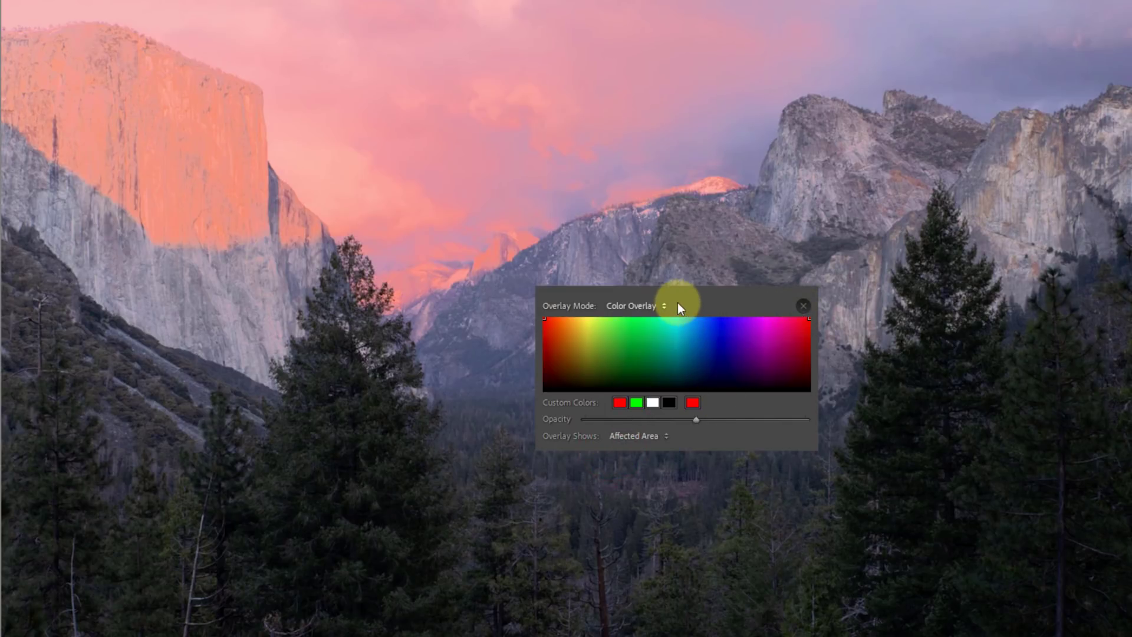
Preview the mask with the Color Overlay on B&W, Image On B&W and Image On Black overlay modes
click(649, 309)
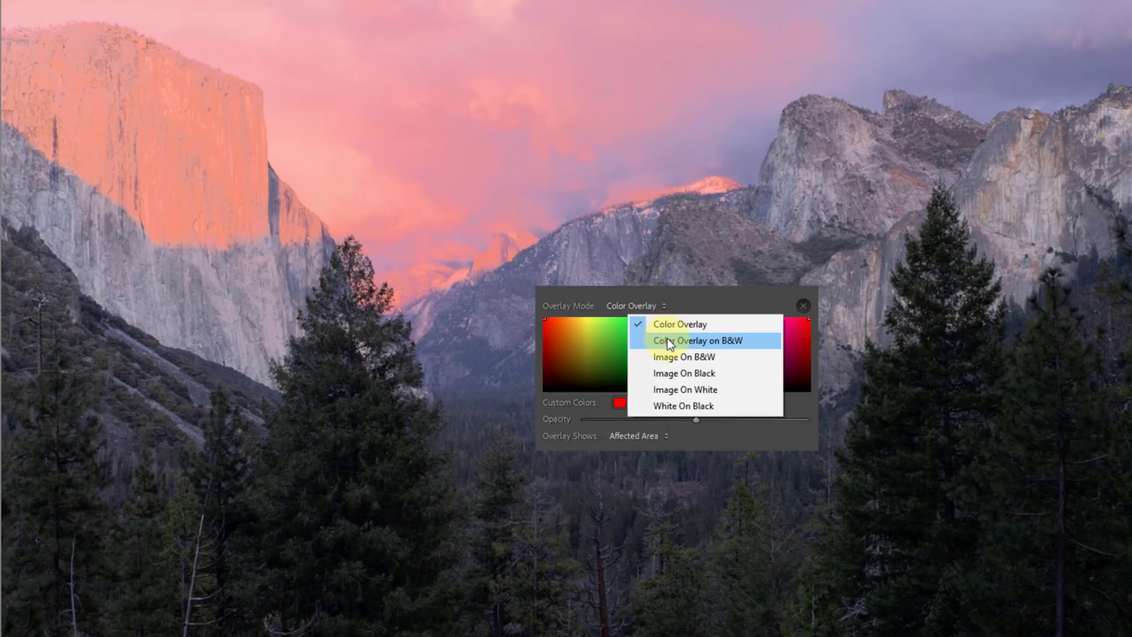
click(703, 340)
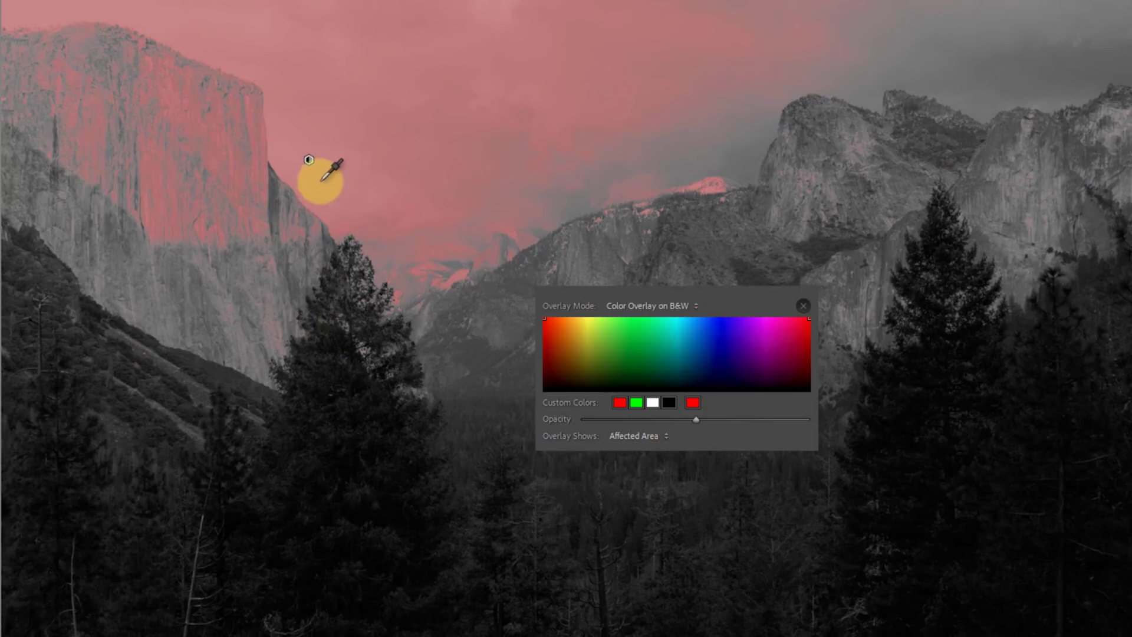
click(622, 306)
click(684, 358)
click(664, 313)
click(662, 371)
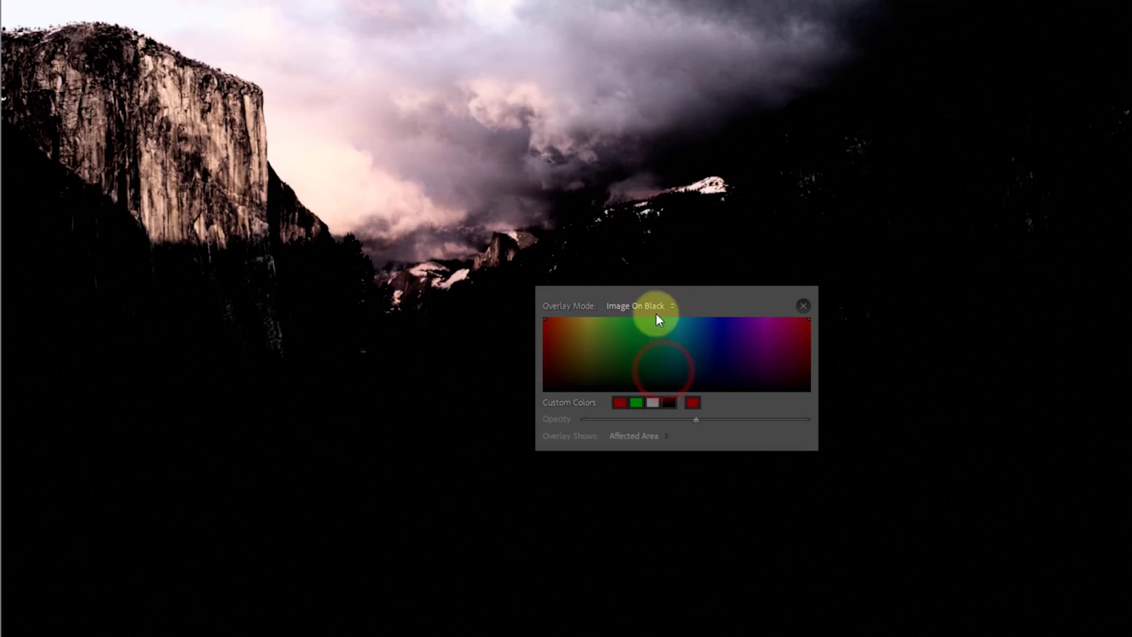
Preview the Image On White overlay mode, set the mode to White On Black, and close the overlay settings
click(655, 306)
click(670, 391)
click(655, 306)
click(676, 404)
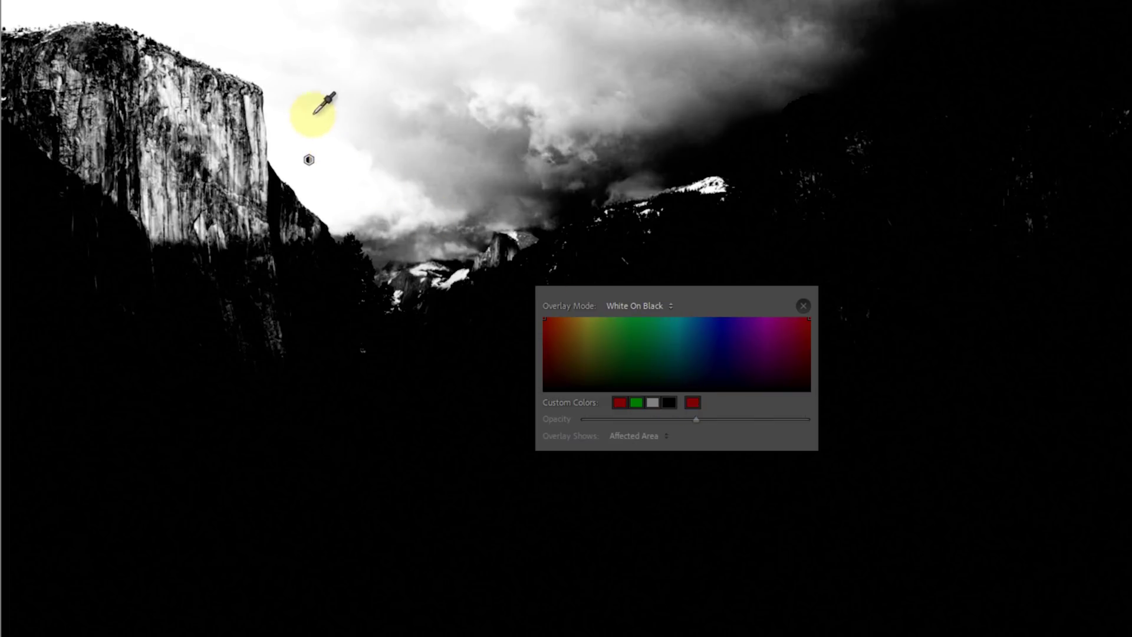
click(290, 175)
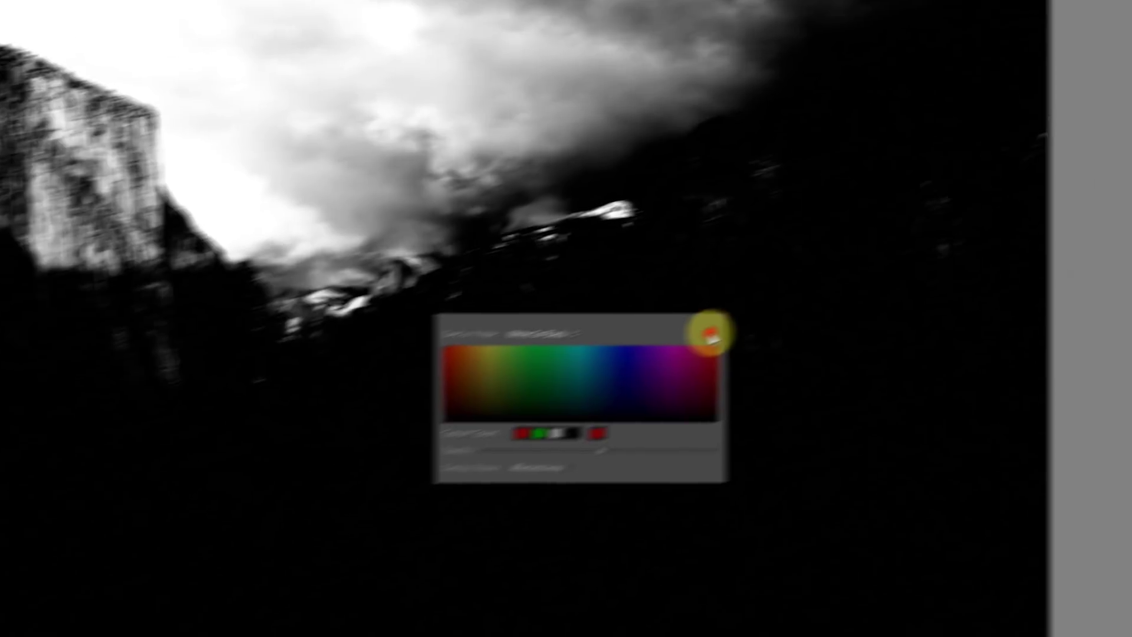
click(802, 304)
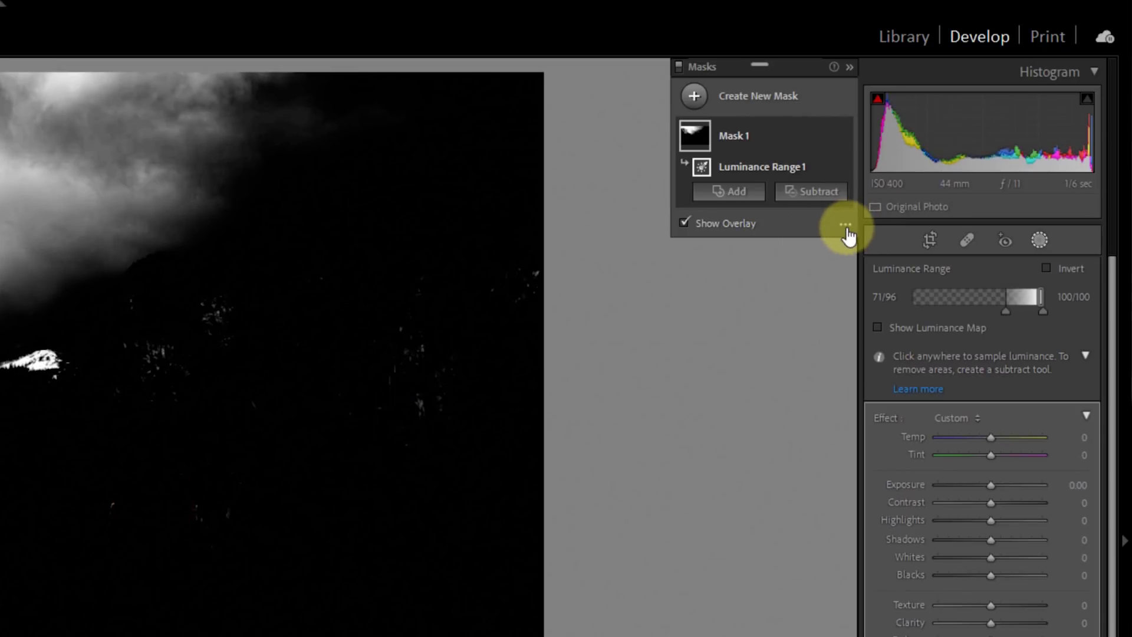
Review the overlay options and the Show Pins and Tools choices, leaving them unchanged
click(846, 229)
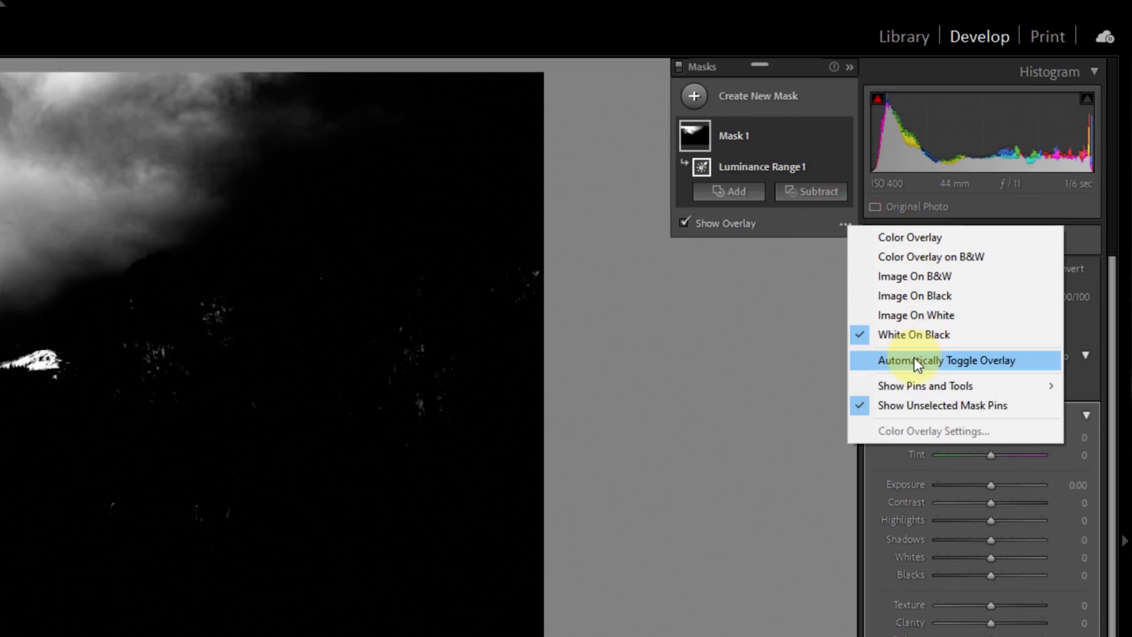
mouse_move(924, 387)
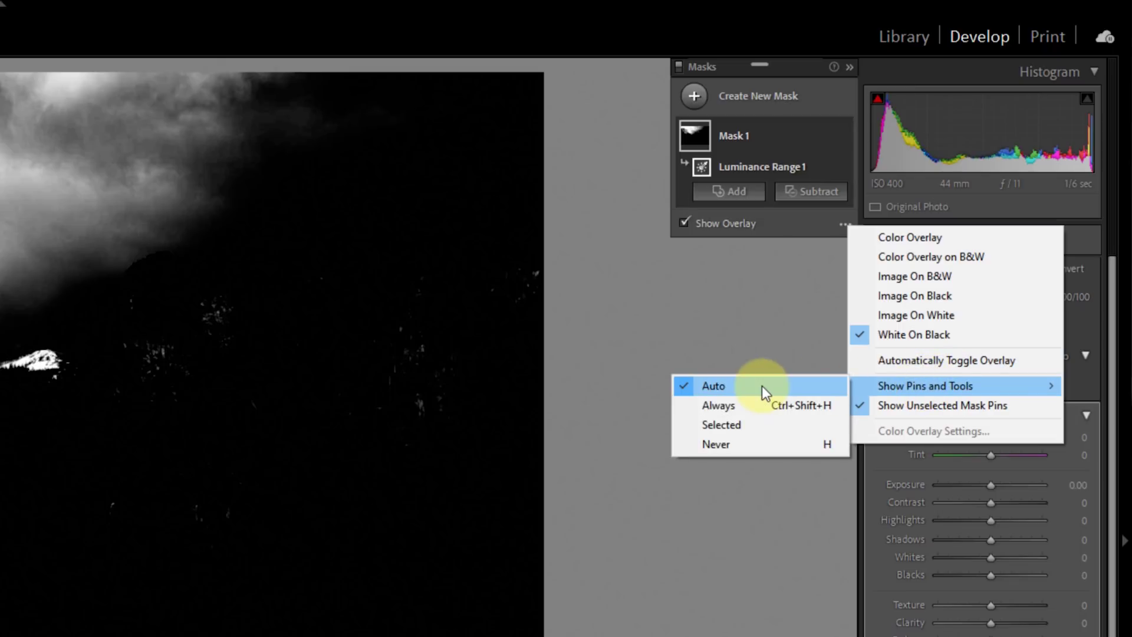
click(812, 225)
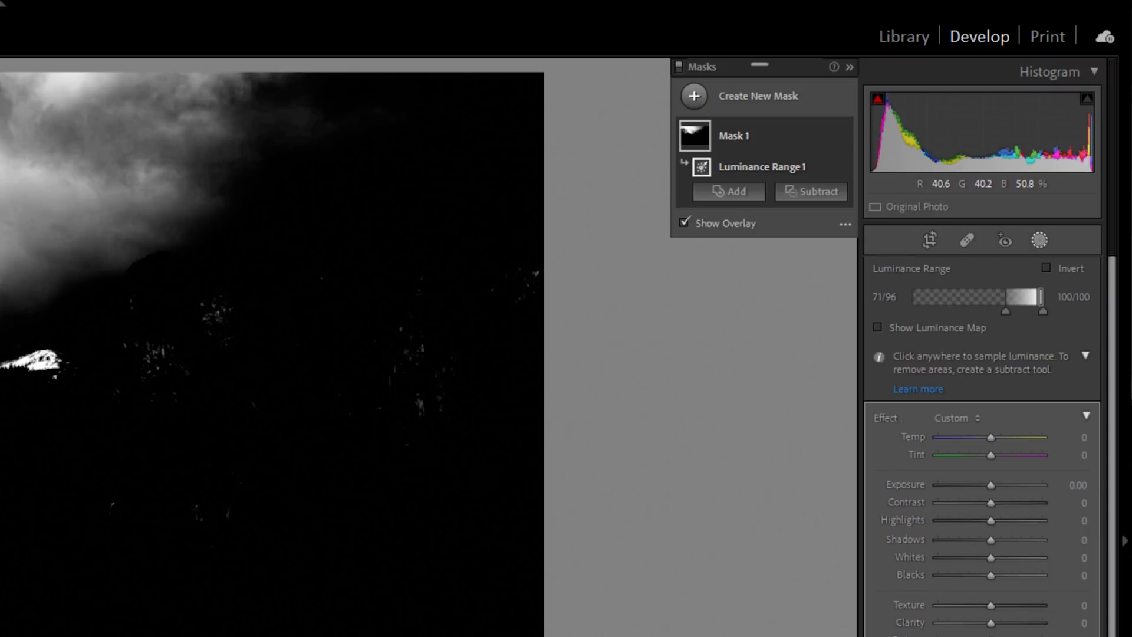
Hide the mask overlay and examine Mask 1 and its Luminance Range 1 component in the mask list
key(o)
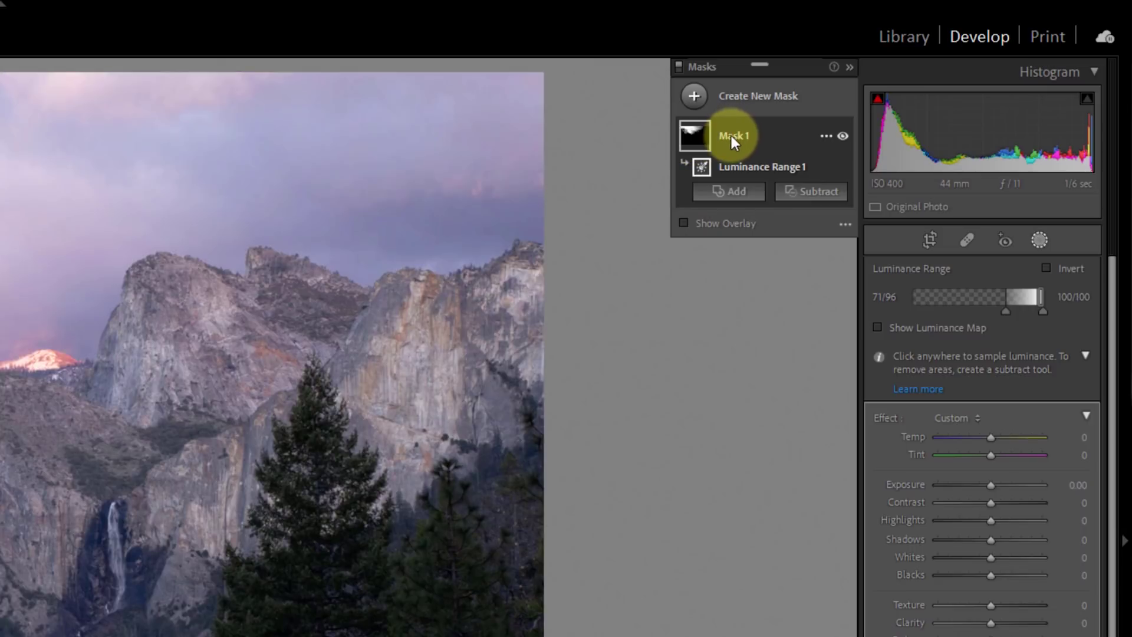
mouse_move(699, 141)
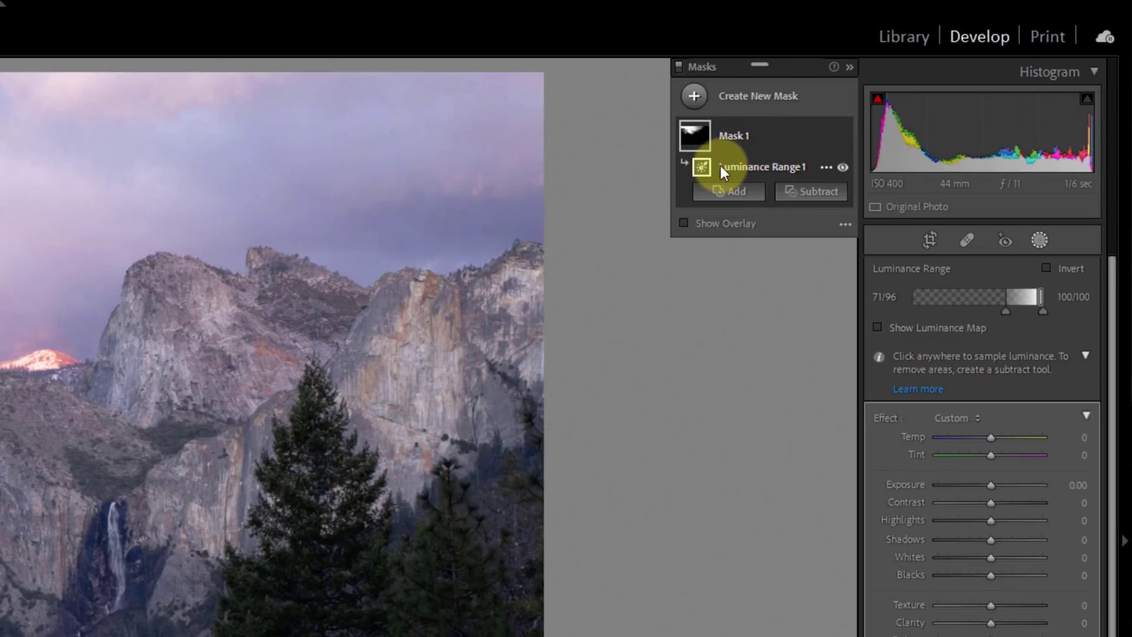
mouse_move(702, 166)
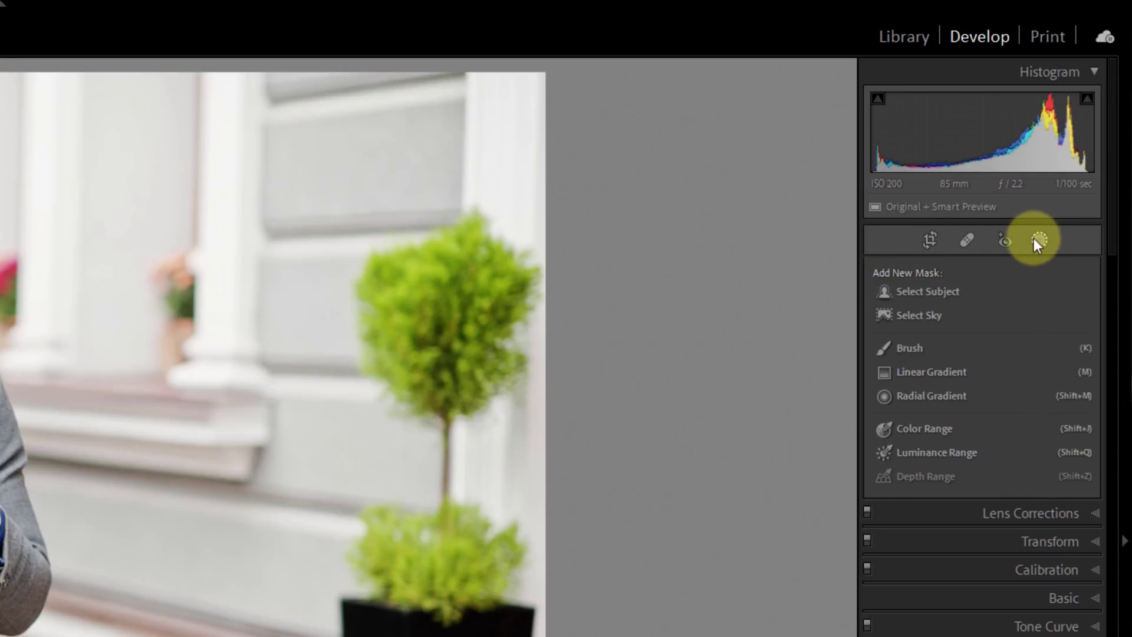
Create a Select Subject mask on the portrait of the man holding a pumpkin and show its overlay
click(928, 292)
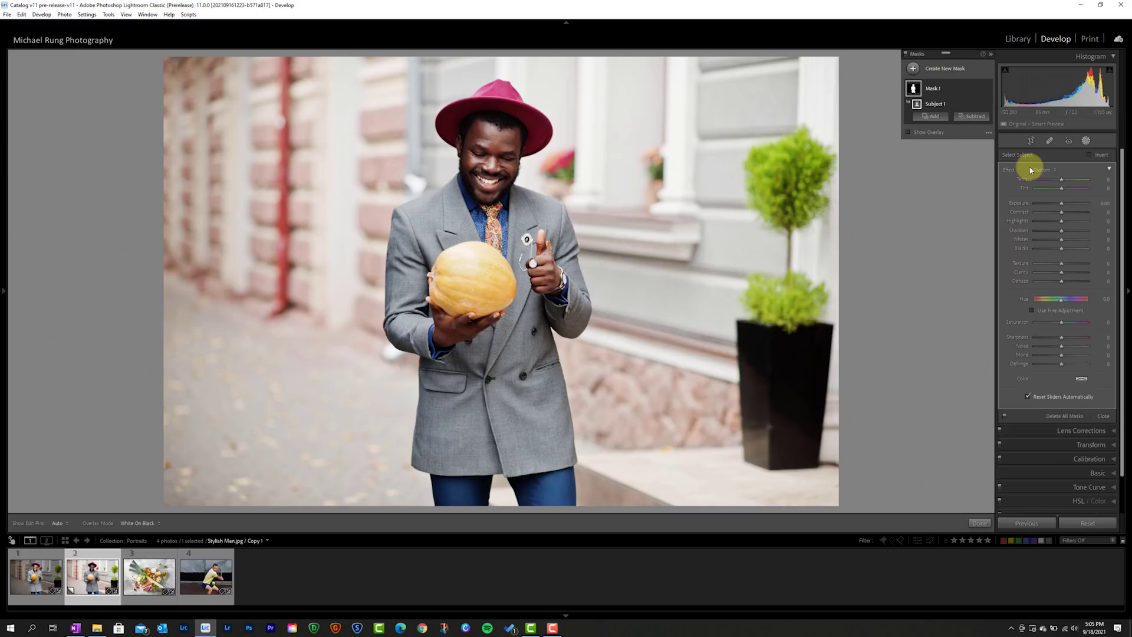
key(o)
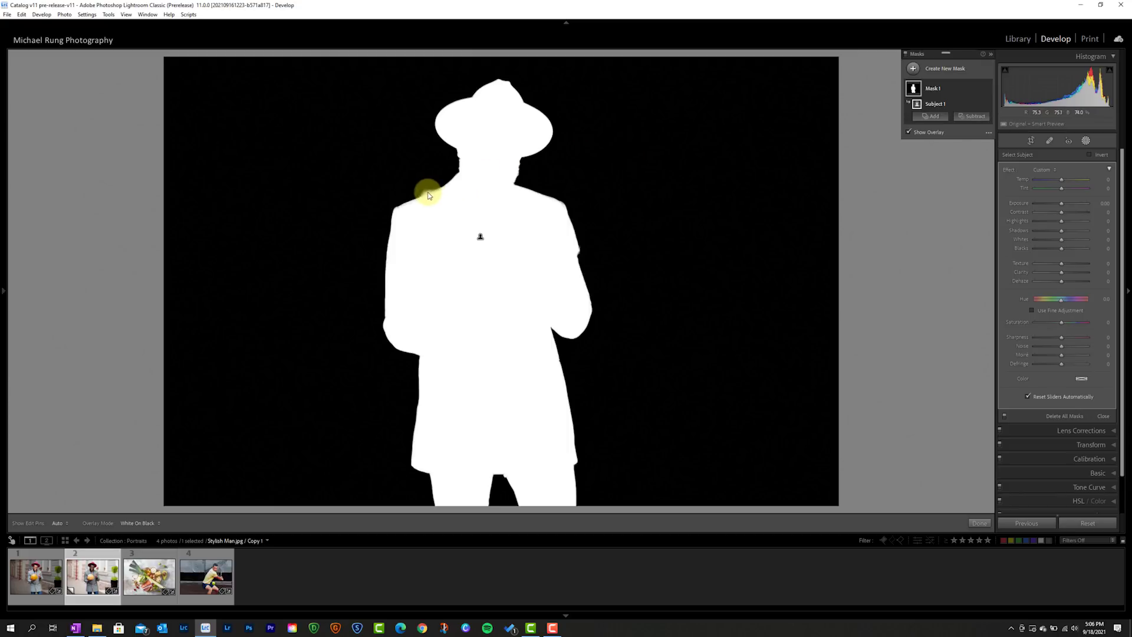
Inspect the subject mask's edge along the man's shoulder up close, comparing it with the photo by toggling the overlay
drag(429, 193, 570, 314)
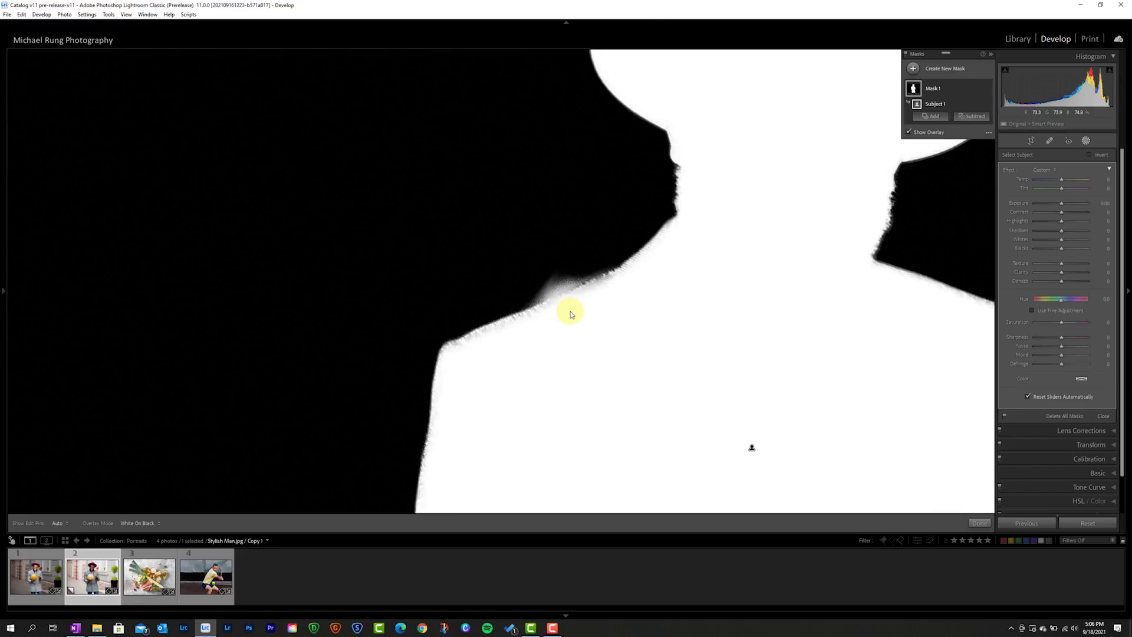
key(o)
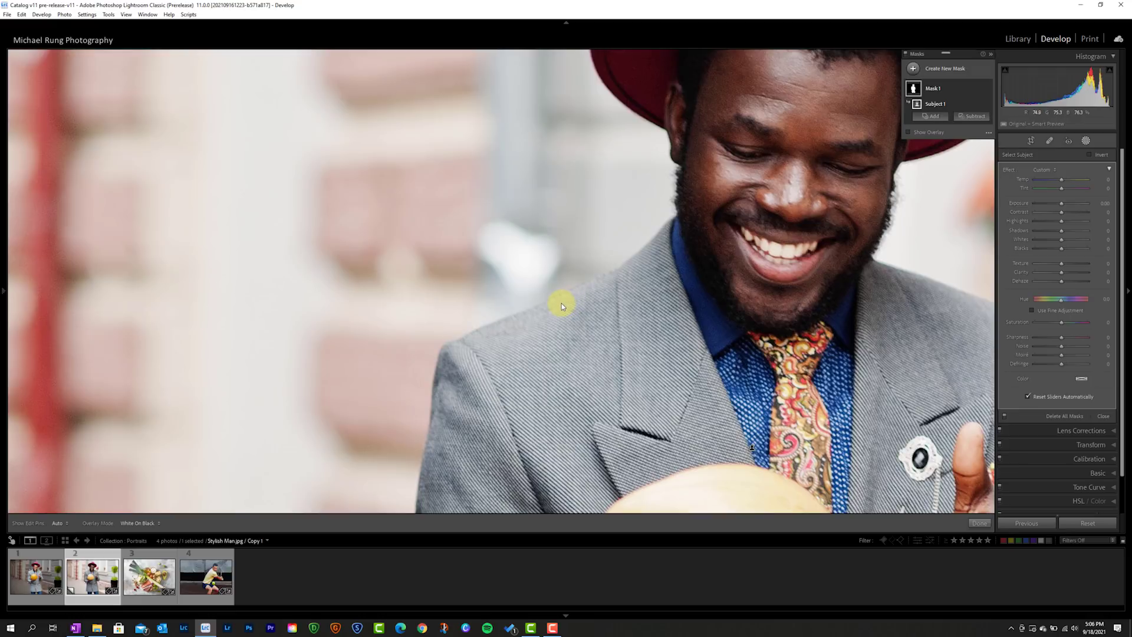
key(o)
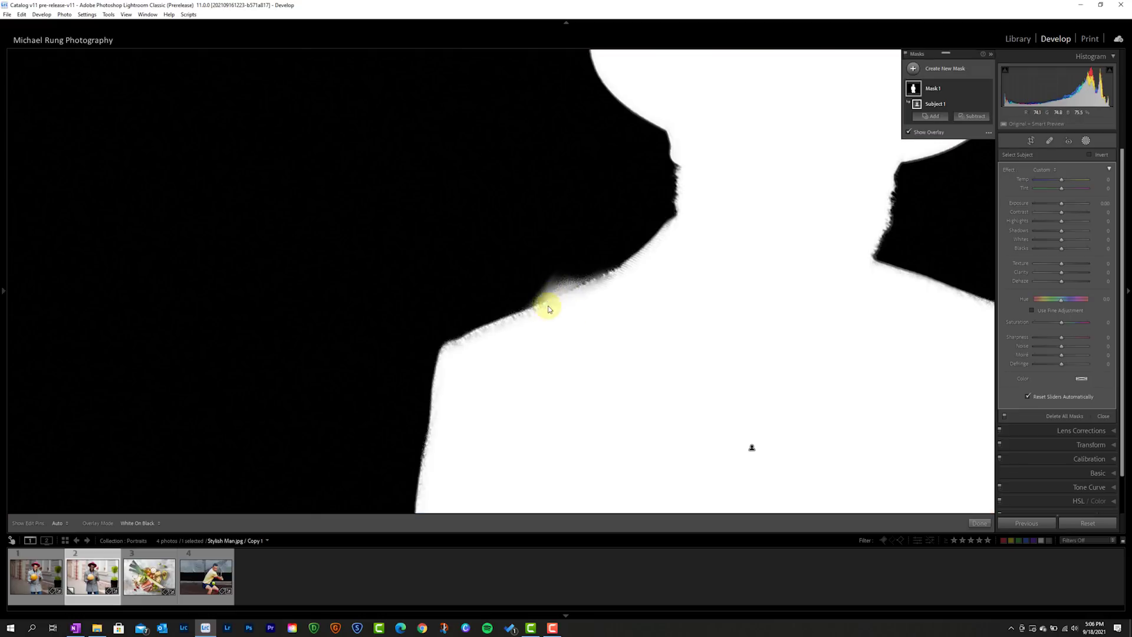
key(o)
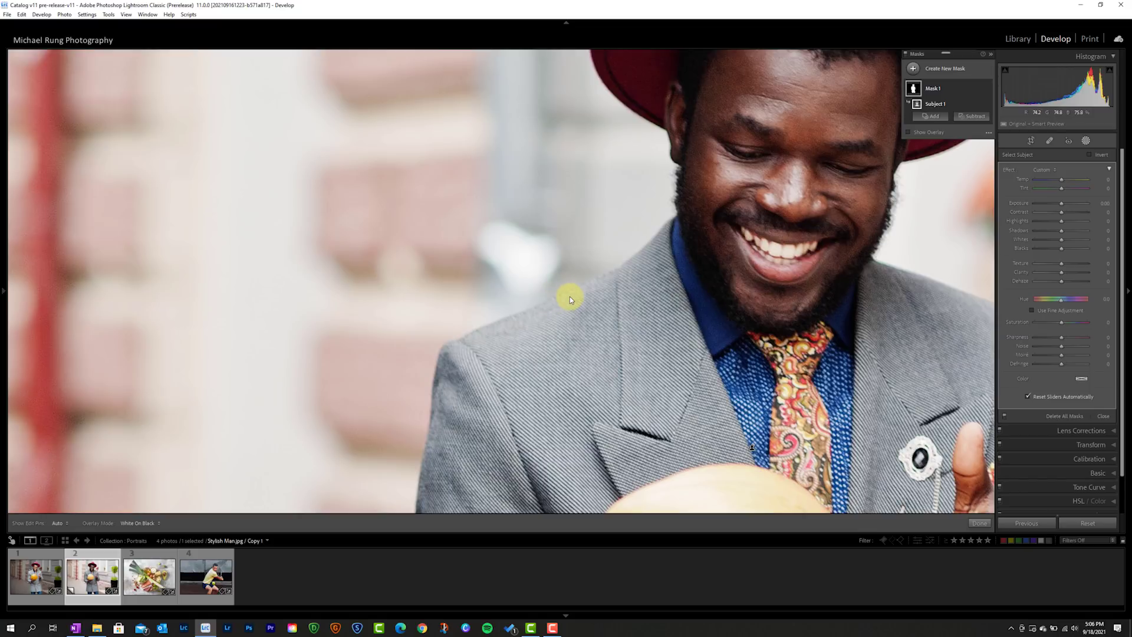
key(o)
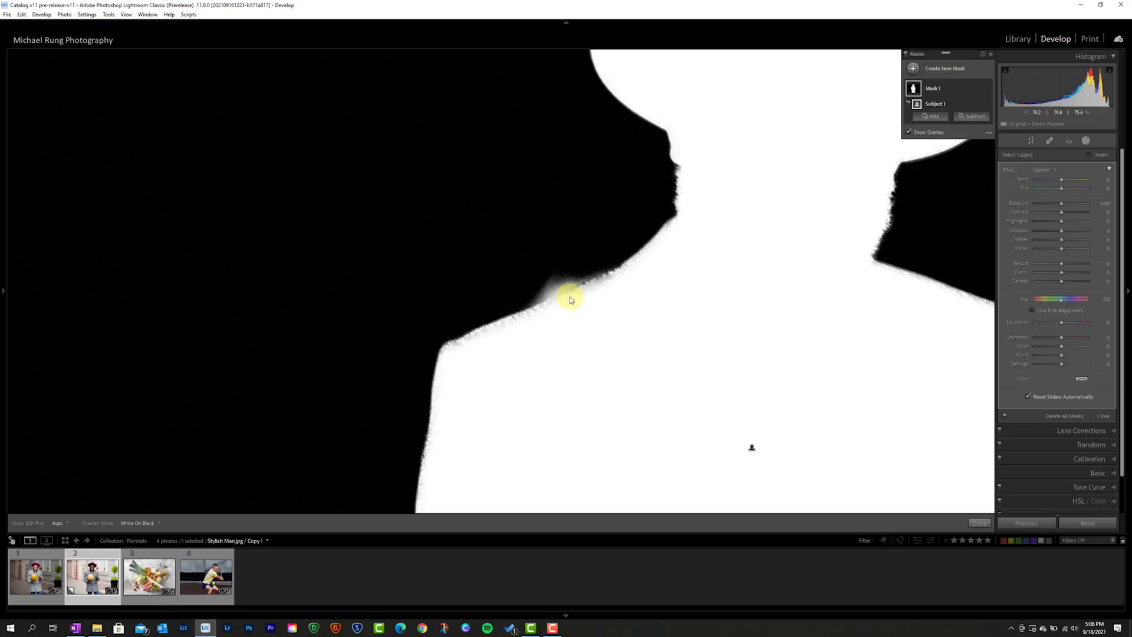
key(o)
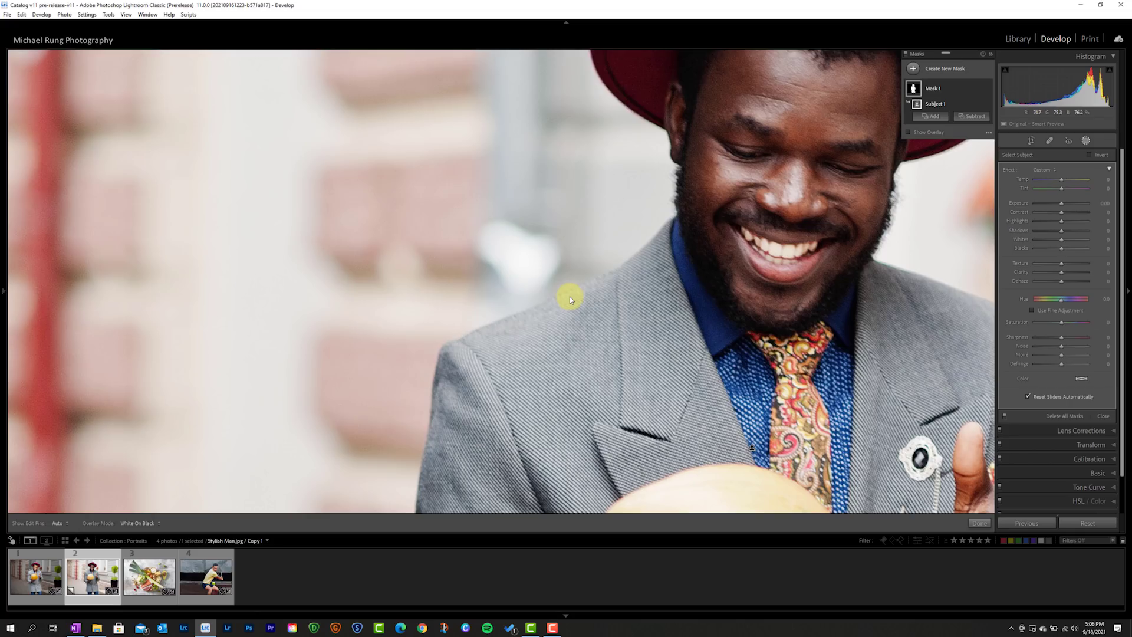
click(570, 296)
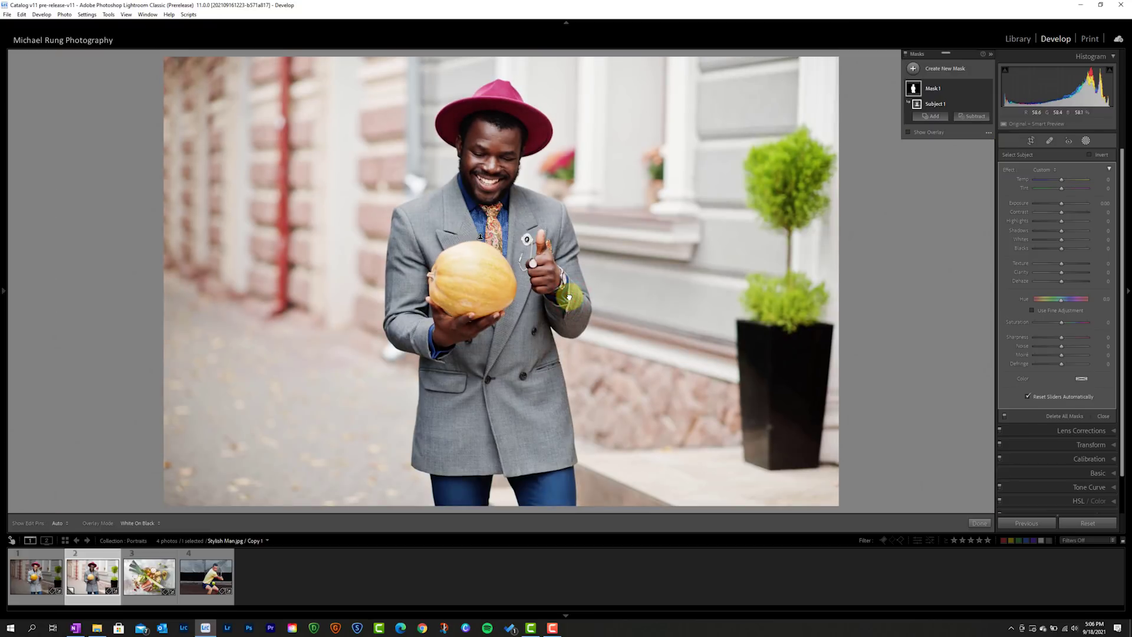
Create a Select Subject mask on the fresh food photo and check its overlay
click(151, 577)
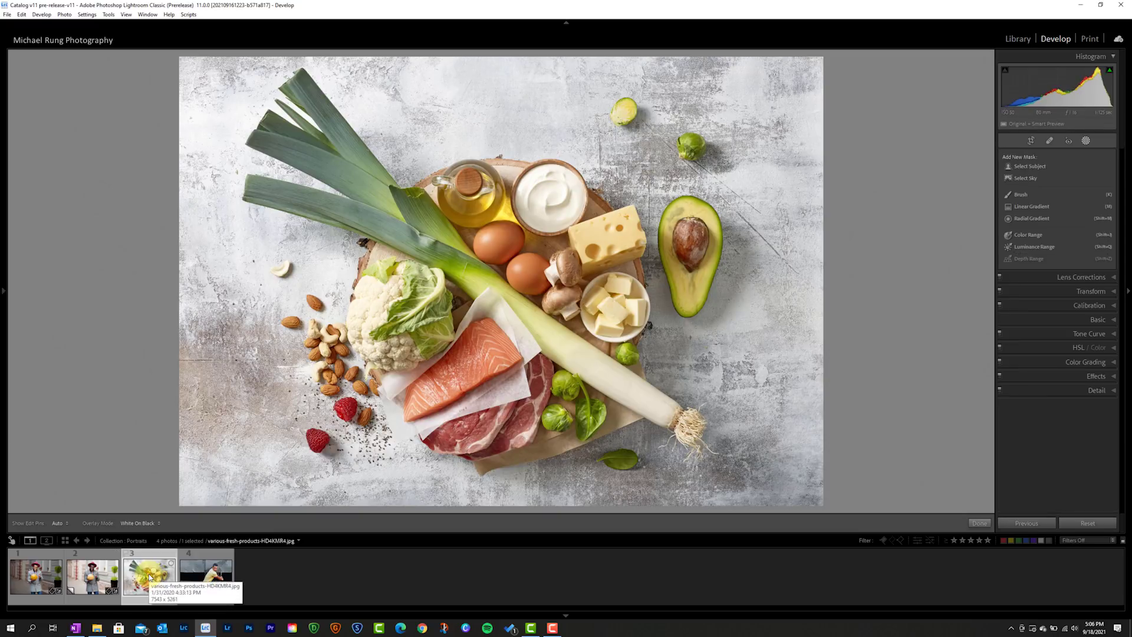
click(1026, 167)
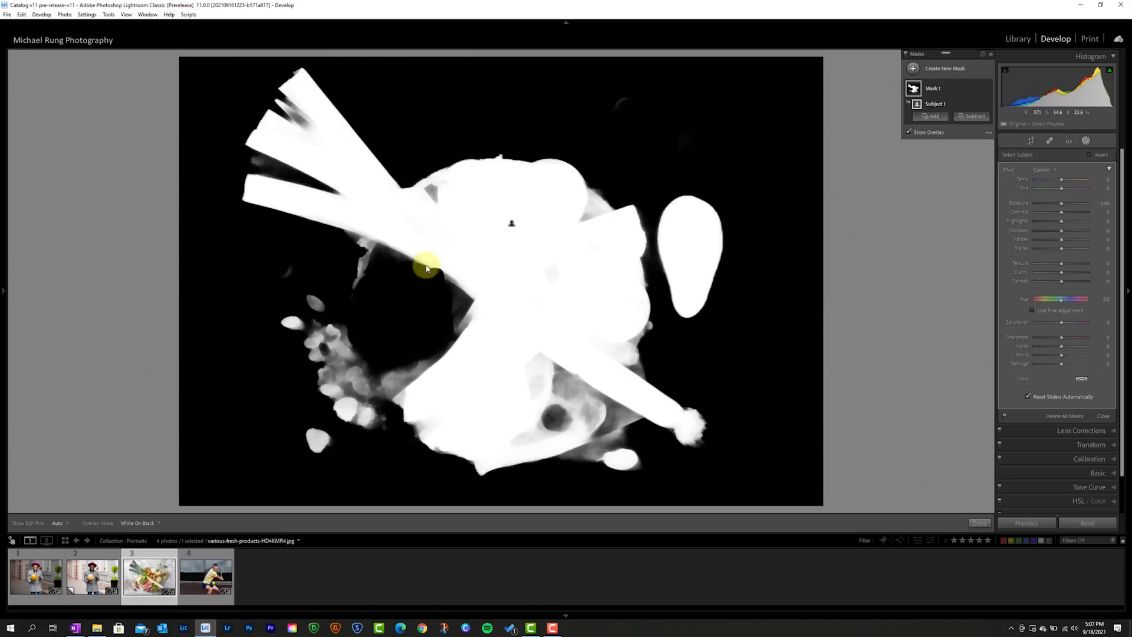
key(o)
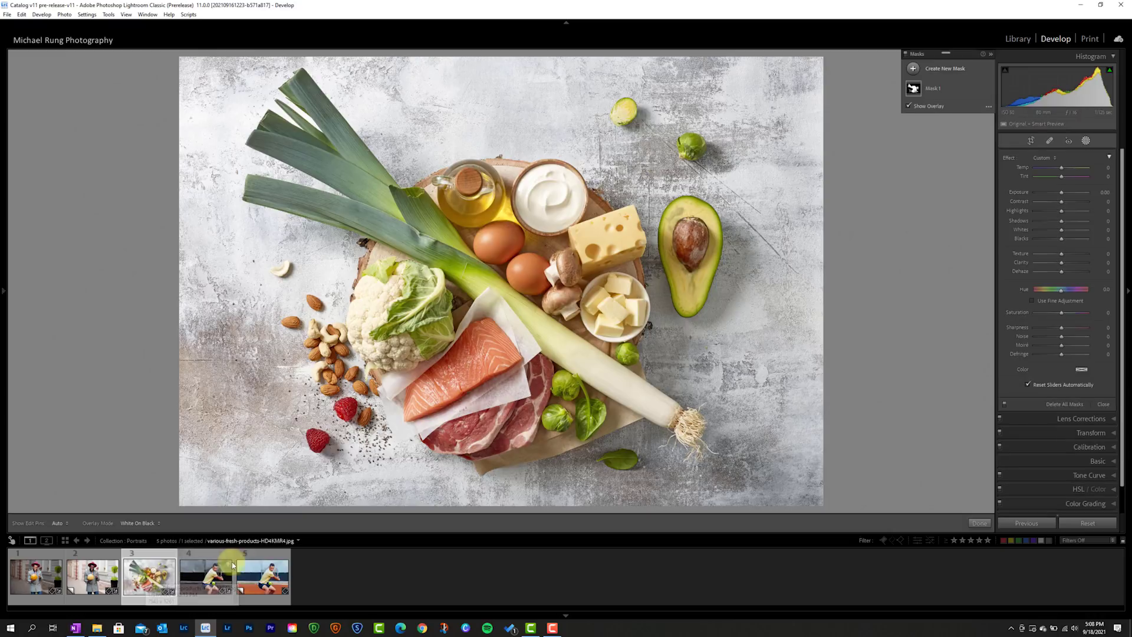
Create a Select Subject mask on the color tennis player photo and inspect the mask edge around his hair
click(263, 575)
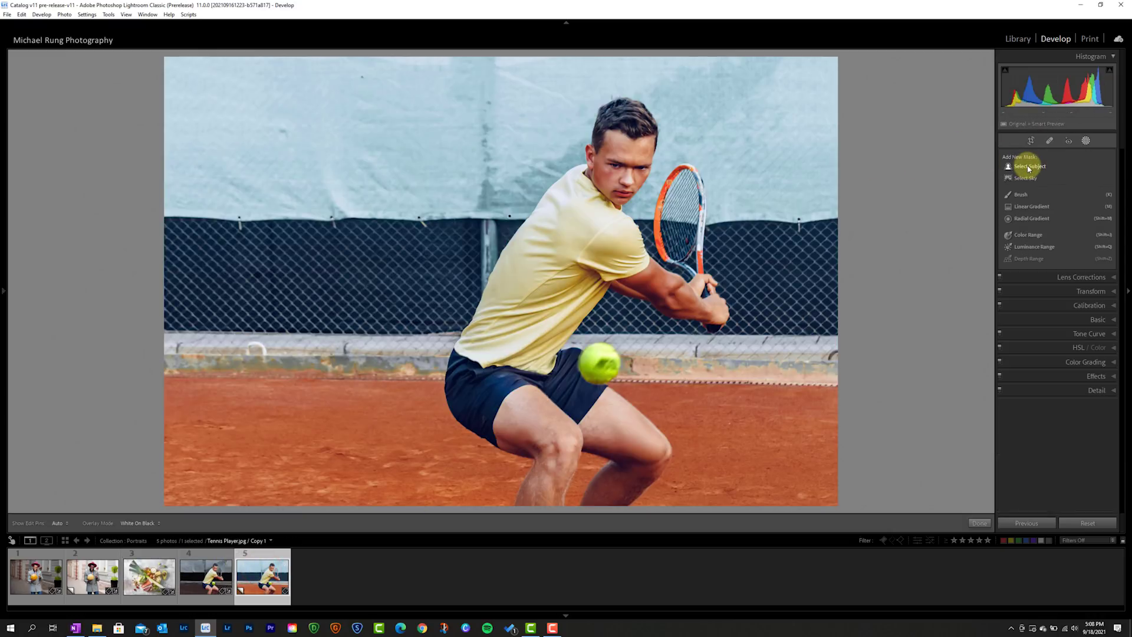
click(1029, 167)
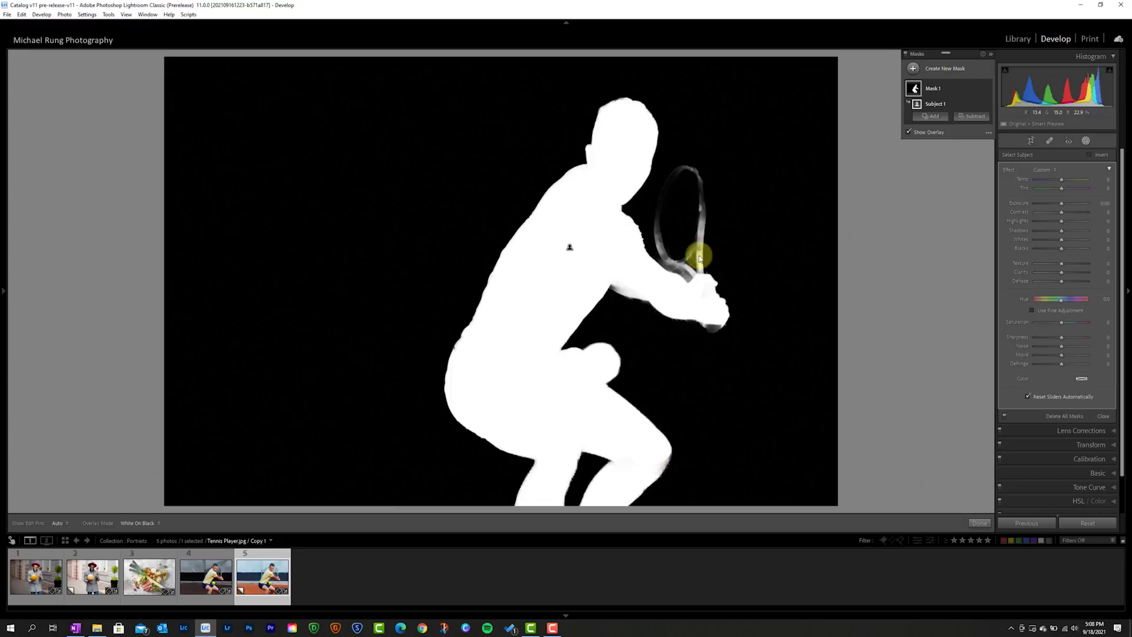
click(604, 114)
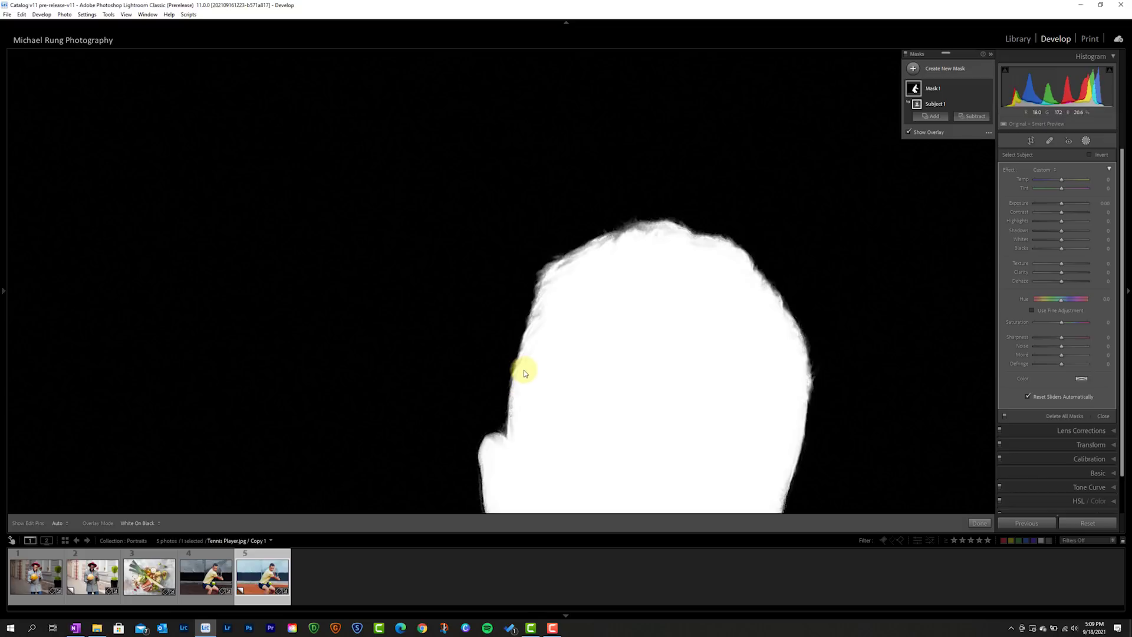
click(612, 272)
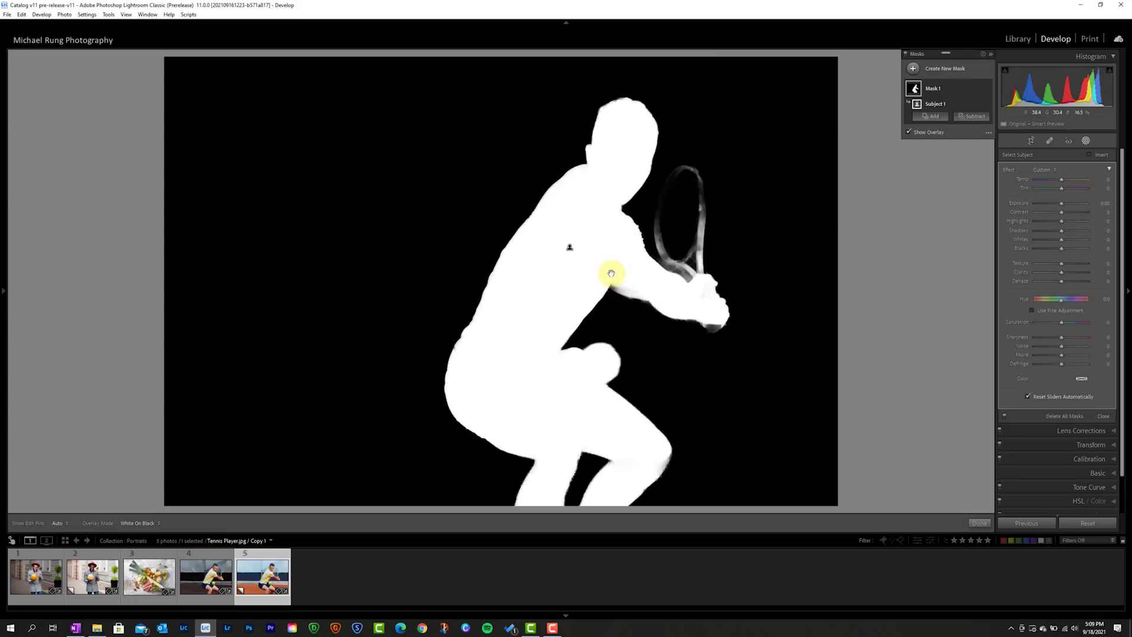
key(o)
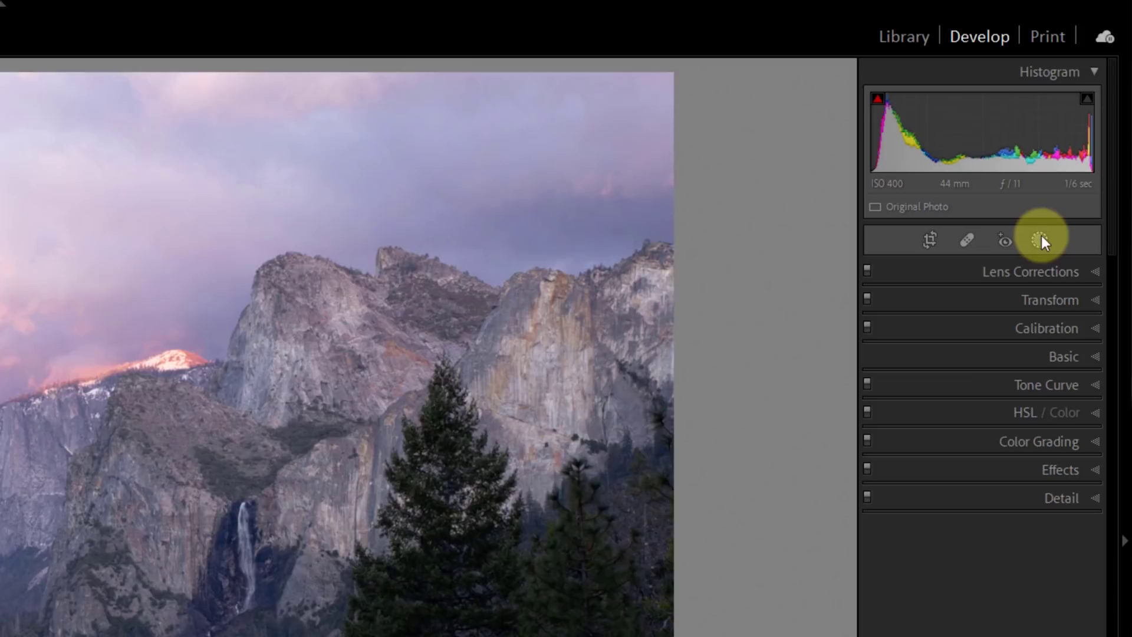
Create a Select Sky mask on the Yosemite valley photo and show its overlay
click(1086, 140)
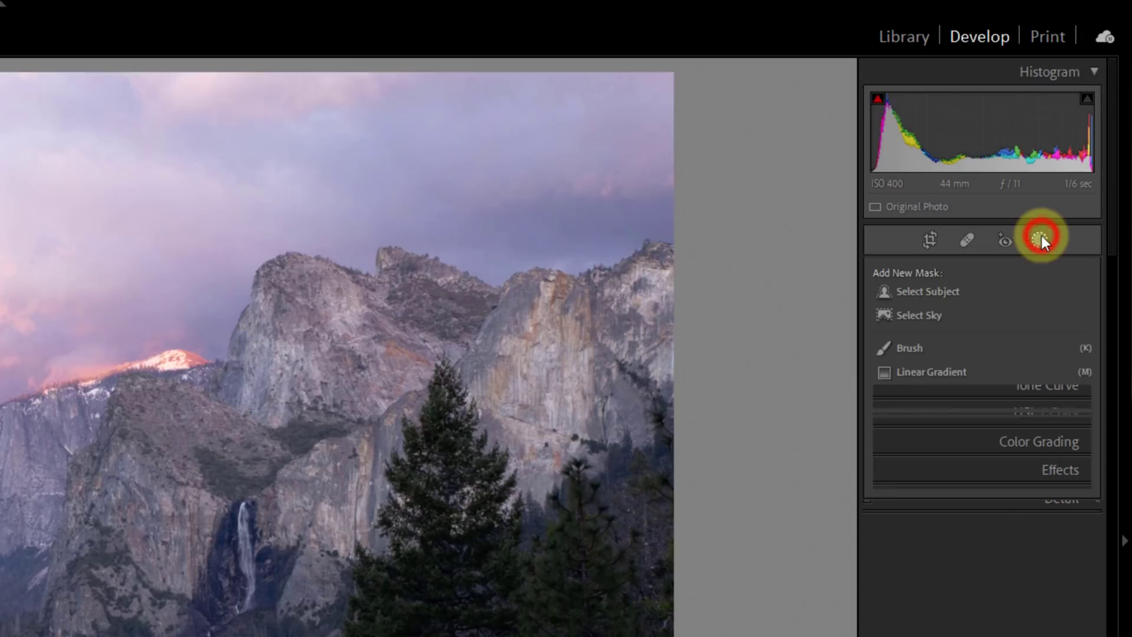
click(915, 315)
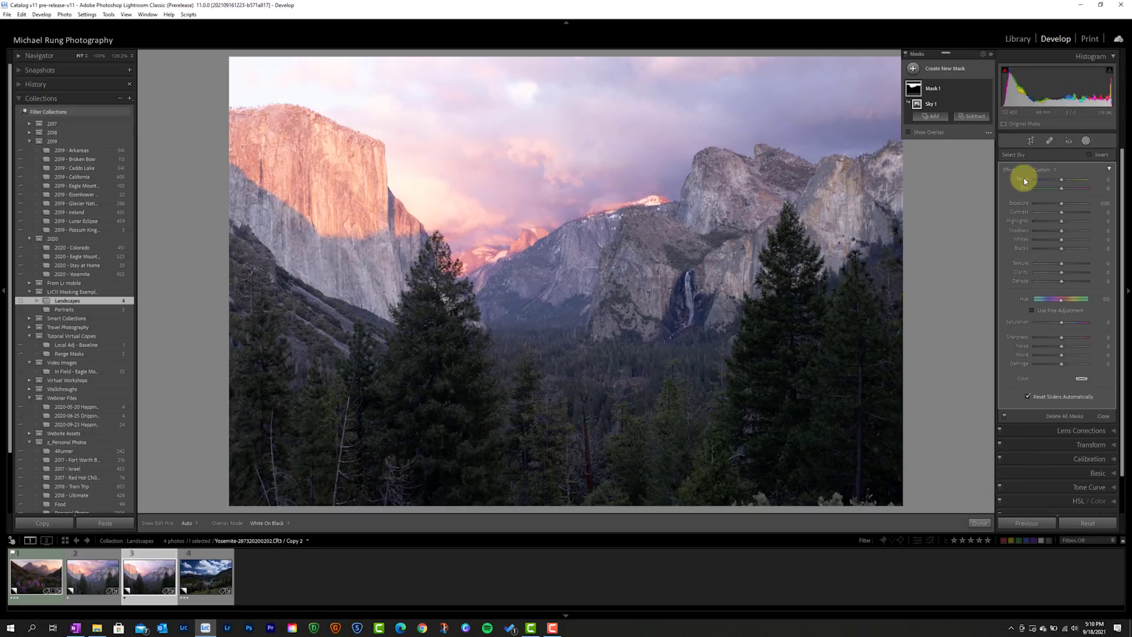
click(914, 135)
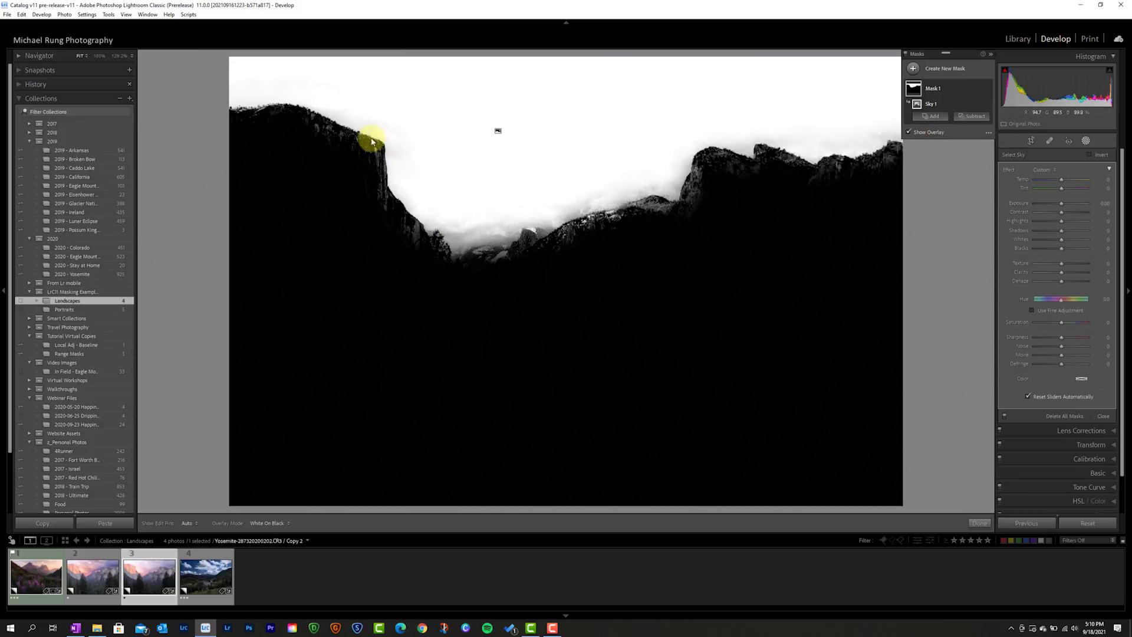
Inspect the sky mask's edge up close along the cliff and Half Dome, comparing it with the photo by toggling the overlay
click(357, 131)
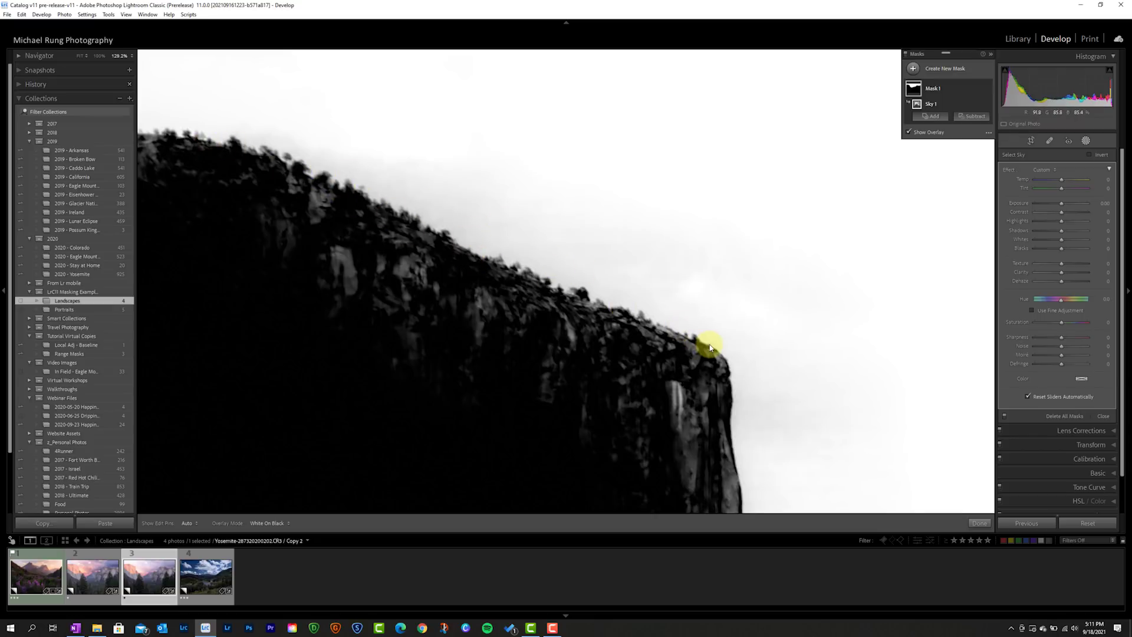
drag(710, 344, 523, 172)
drag(801, 452, 535, 292)
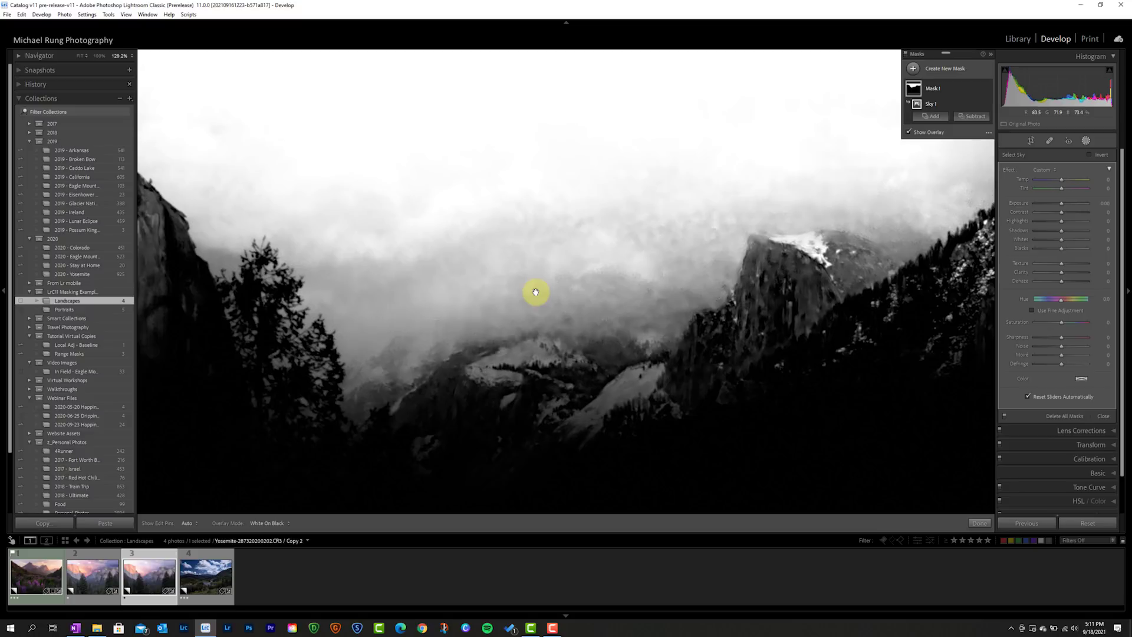
key(o)
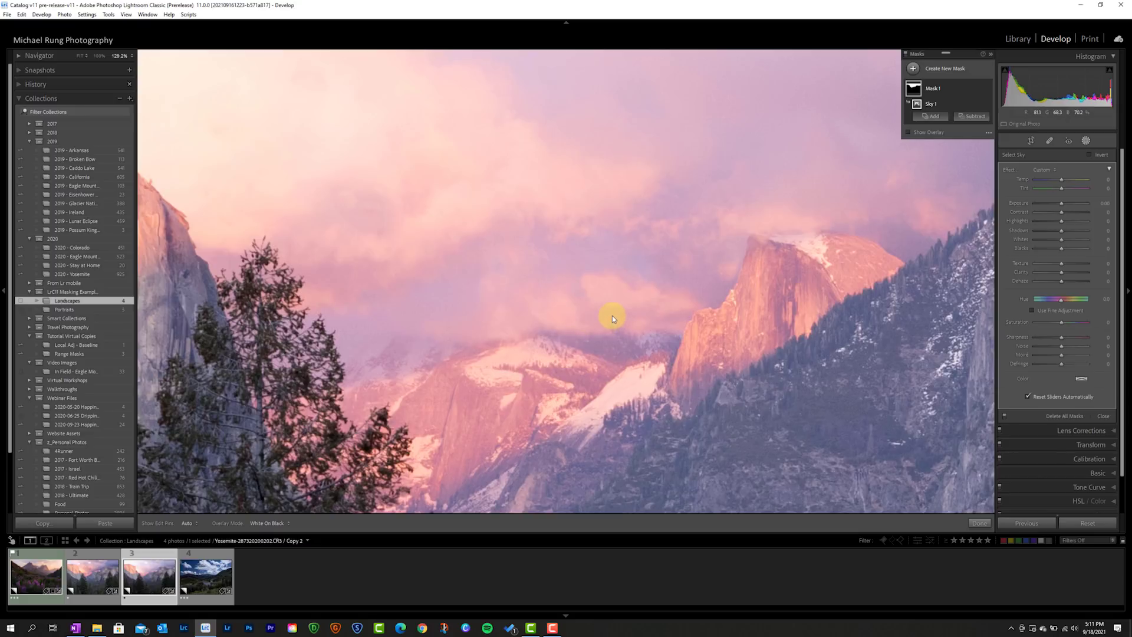
key(o)
key(o)
key(o)
key(o)
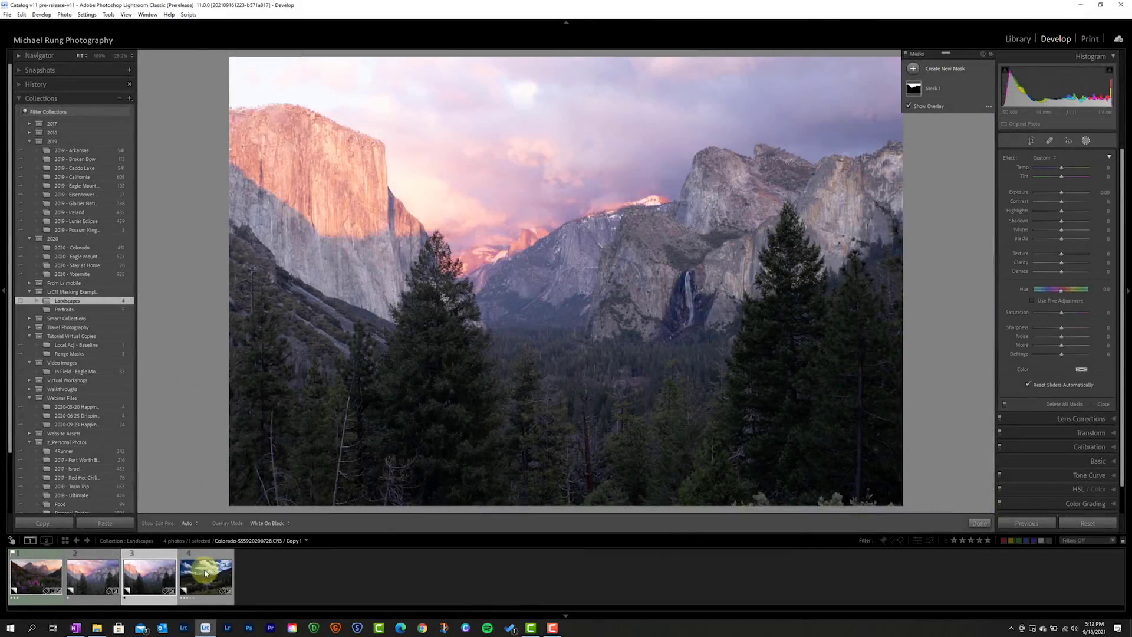
Create a Select Sky mask on the Colorado lake photo and inspect its edge along the tree-covered ridge
click(206, 575)
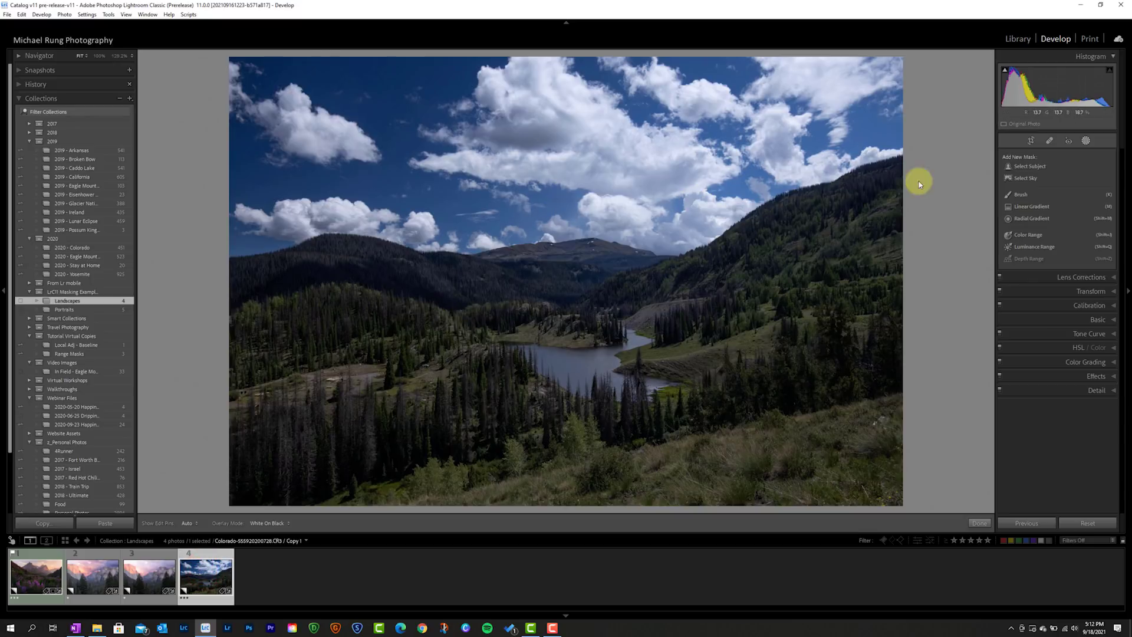
click(1021, 178)
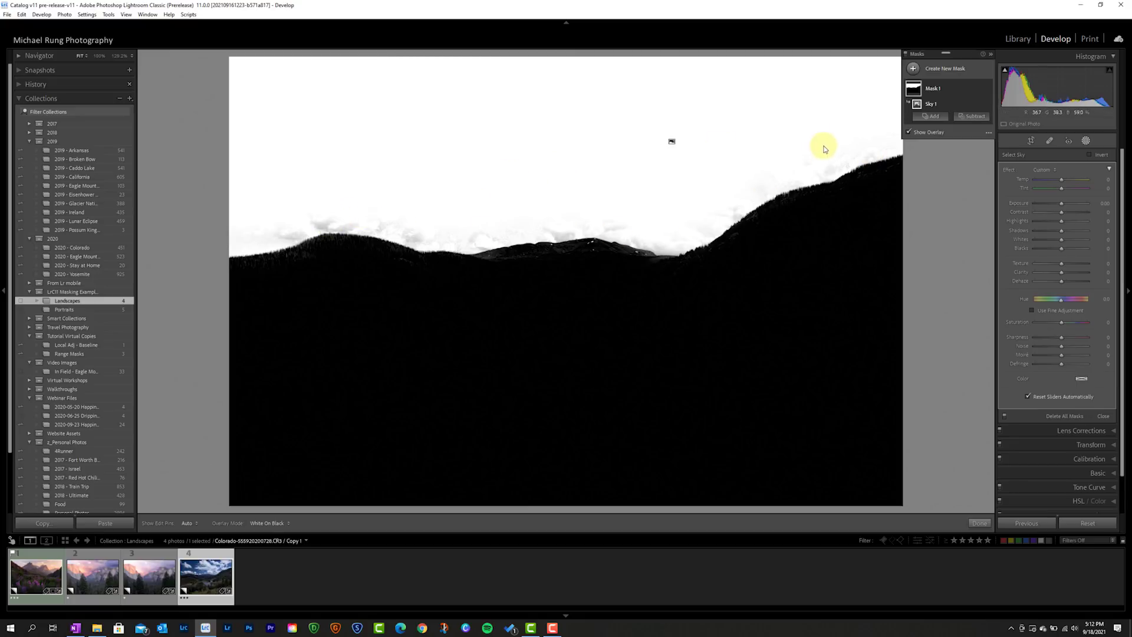
click(352, 235)
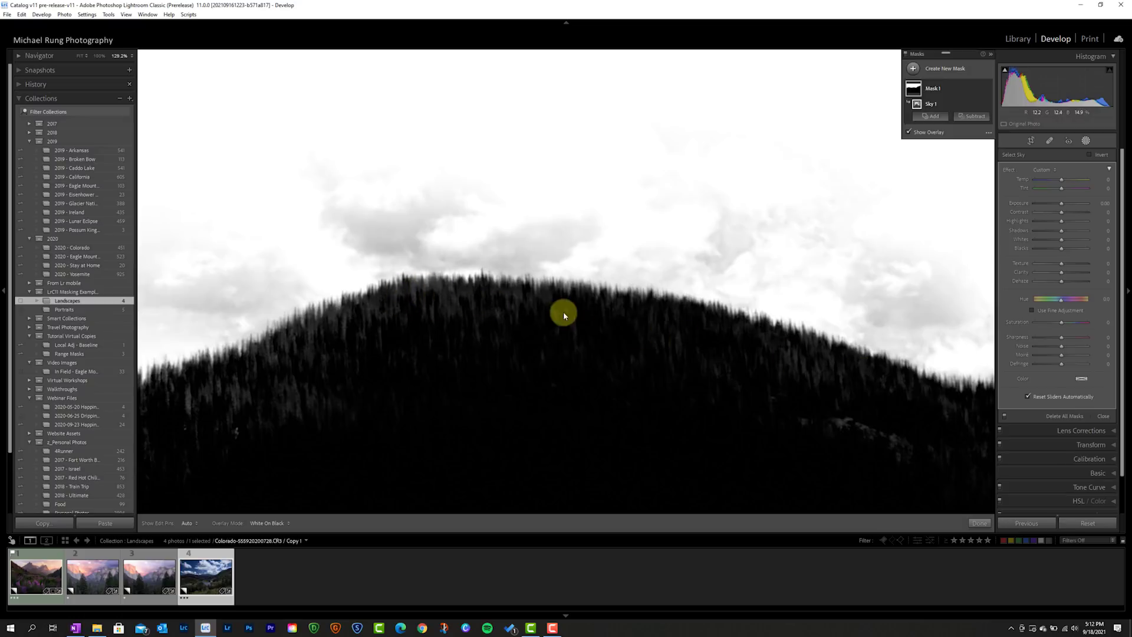
drag(759, 329, 407, 225)
drag(770, 296, 435, 247)
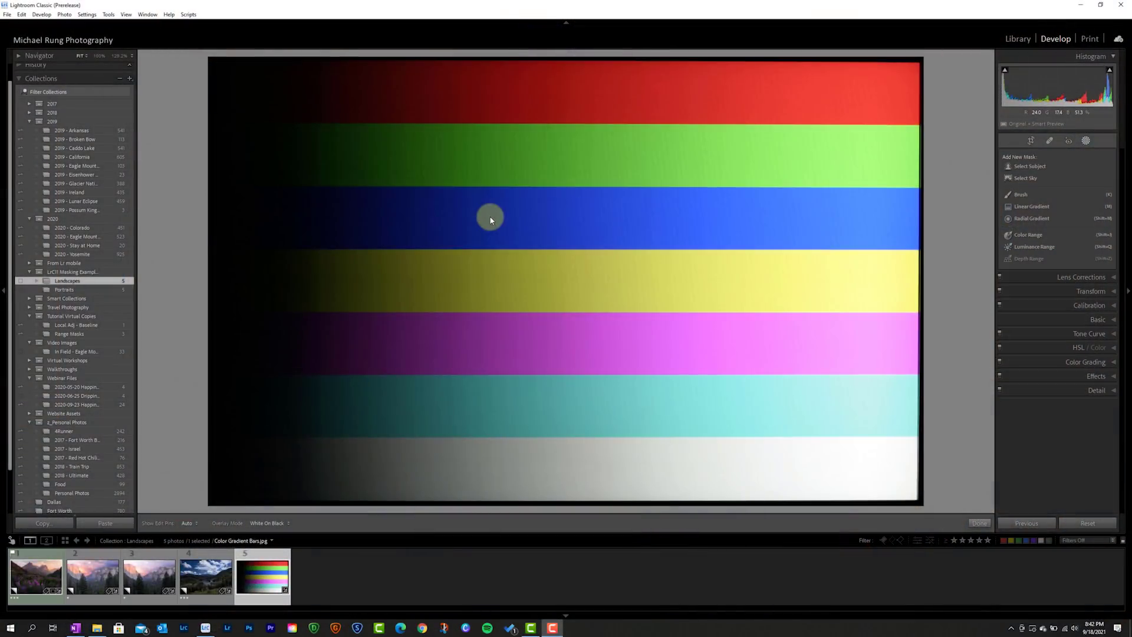
Add a large feathered Radial Gradient mask in the middle of the color gradient bars image and show its overlay
click(1025, 221)
click(1036, 223)
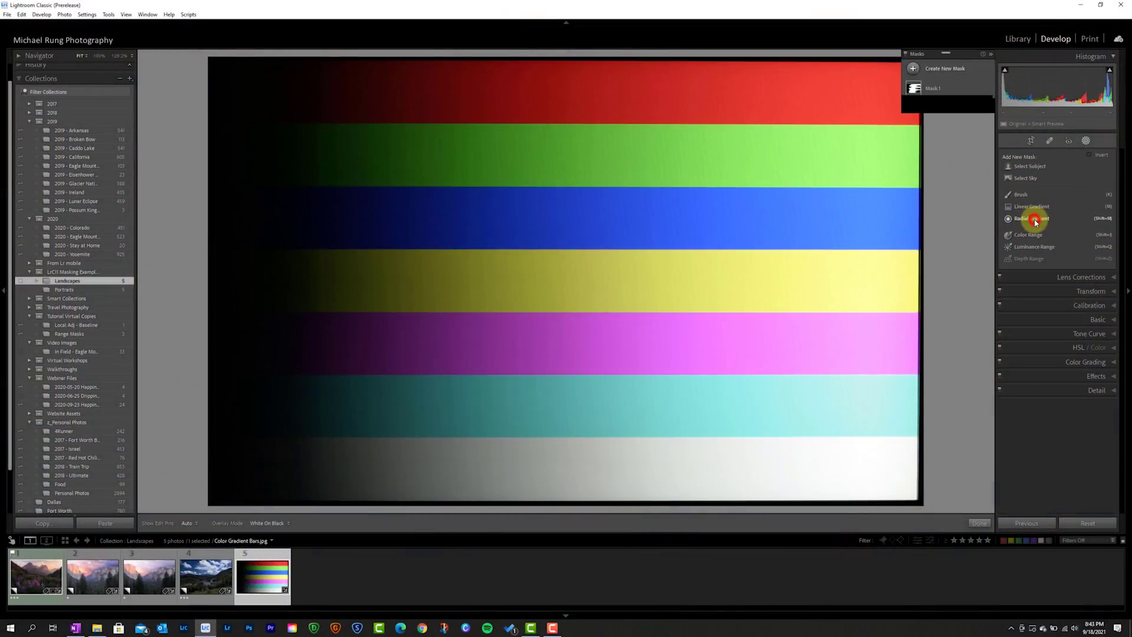
drag(576, 285, 736, 156)
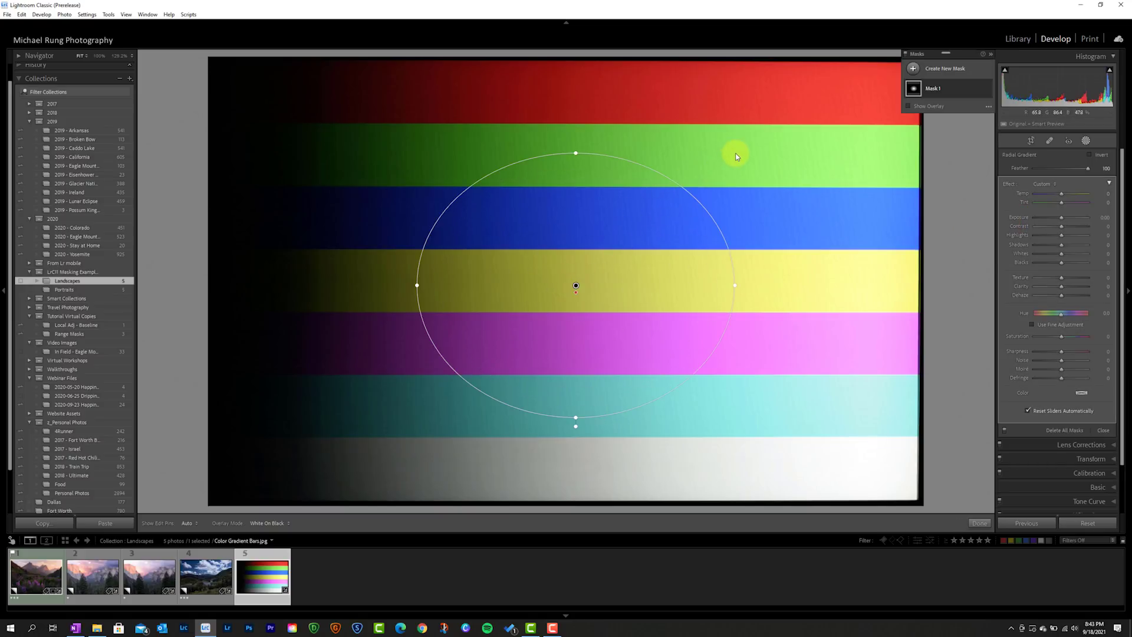
key(o)
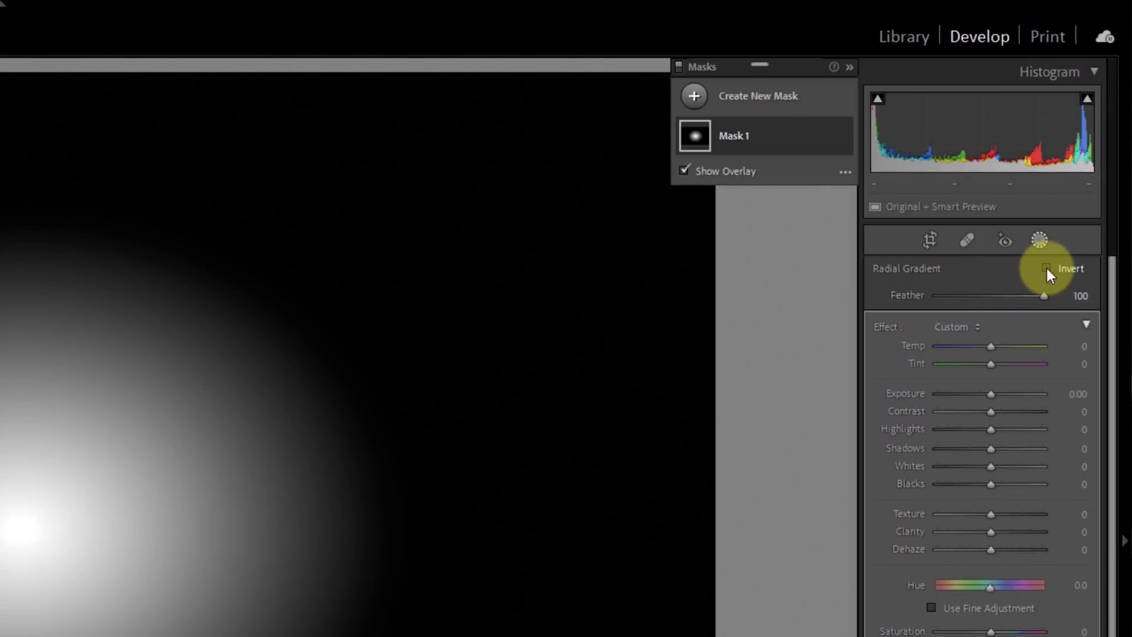
Toggle the radial gradient mask's Invert option on and off to compare both versions of the overlay
click(1047, 270)
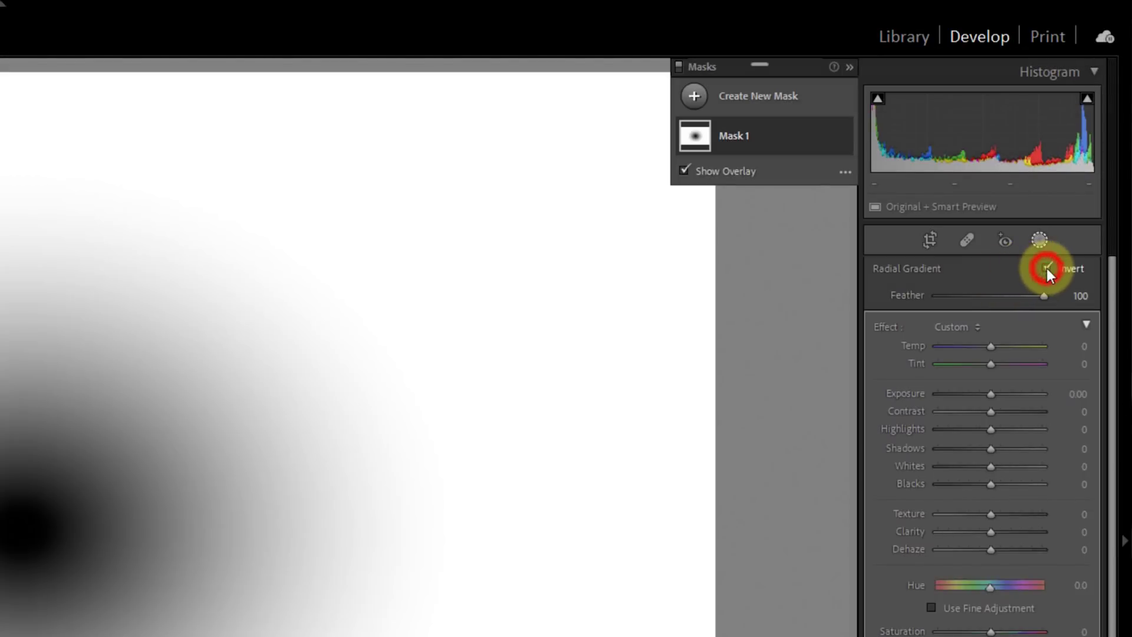
click(1047, 270)
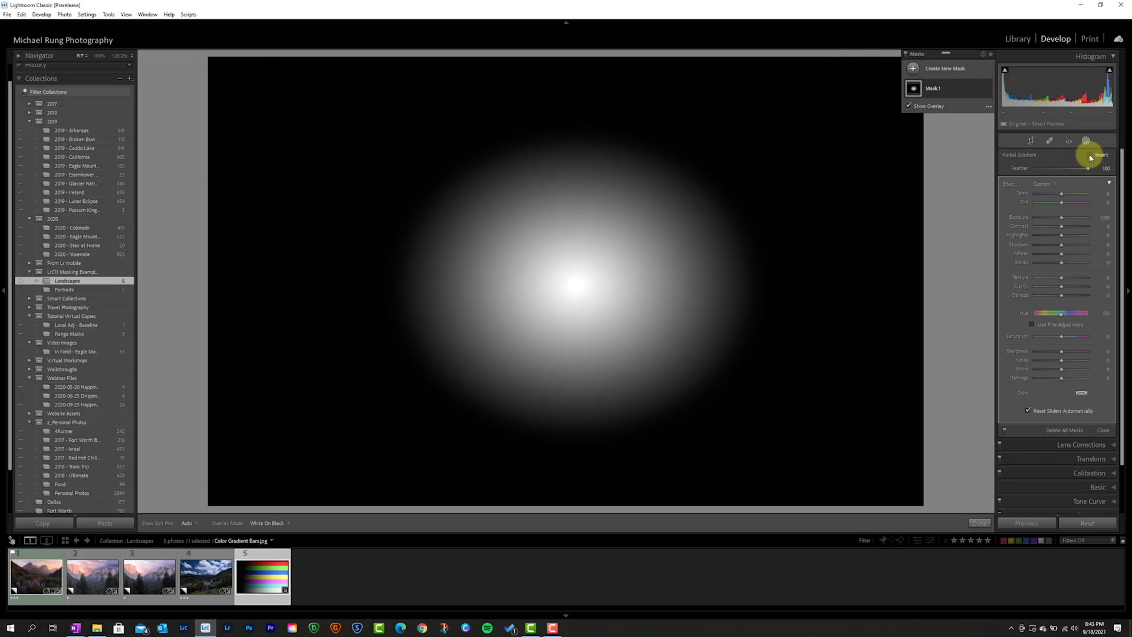
click(1090, 155)
click(1091, 156)
click(1090, 156)
click(1090, 156)
Delete the radial gradient mask and create a Color Range mask sampled from the bright part of the blue bar
click(981, 90)
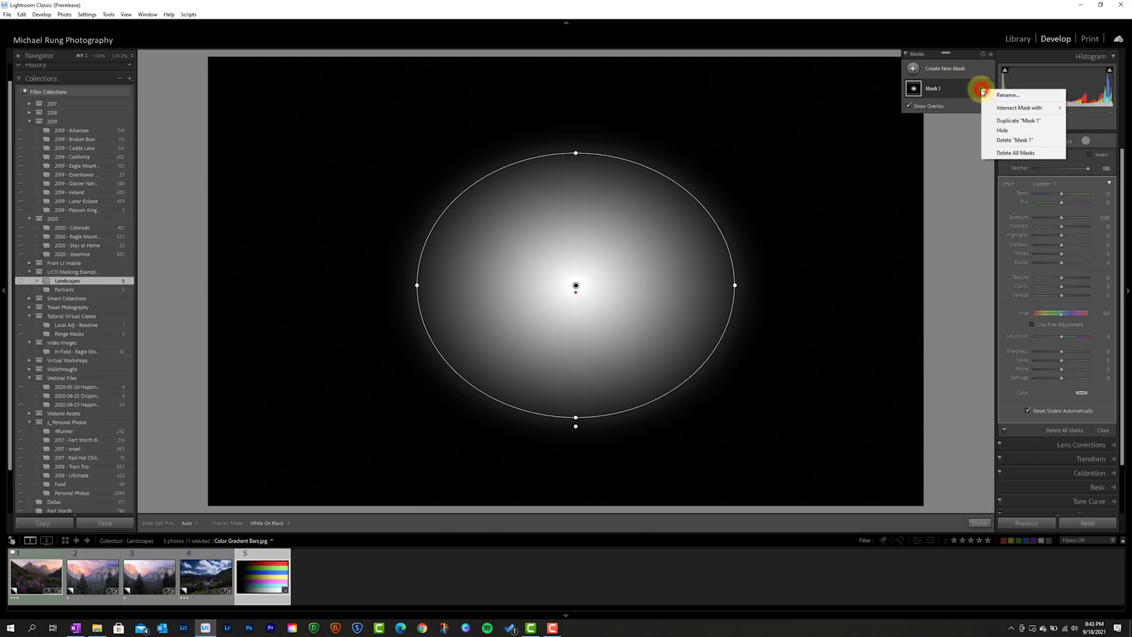
click(1017, 118)
click(1027, 235)
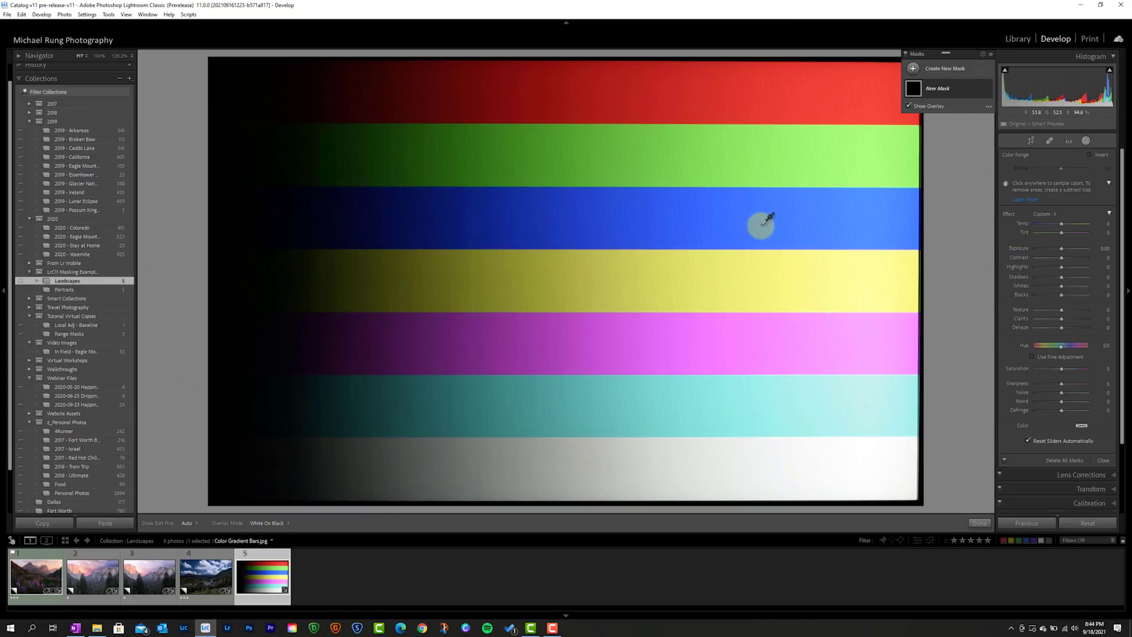
drag(733, 210, 821, 231)
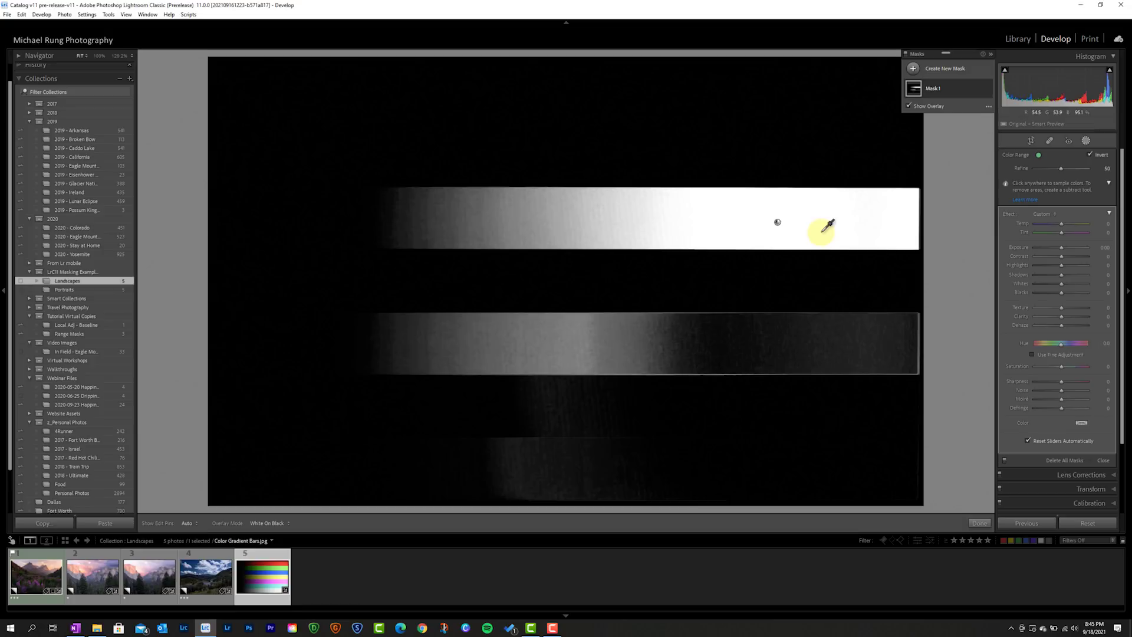
Toggle the inversion of the blue Color Range mask on and off to compare the selections
key(apostrophe)
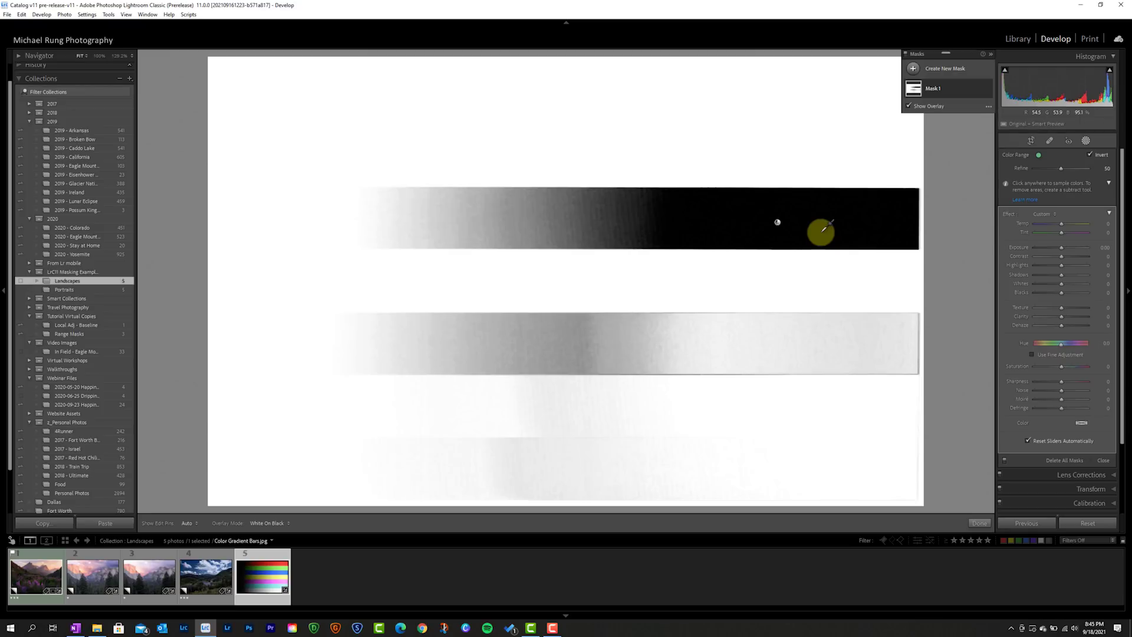
key(apostrophe)
key(apostrophe)
key(apostrophe)
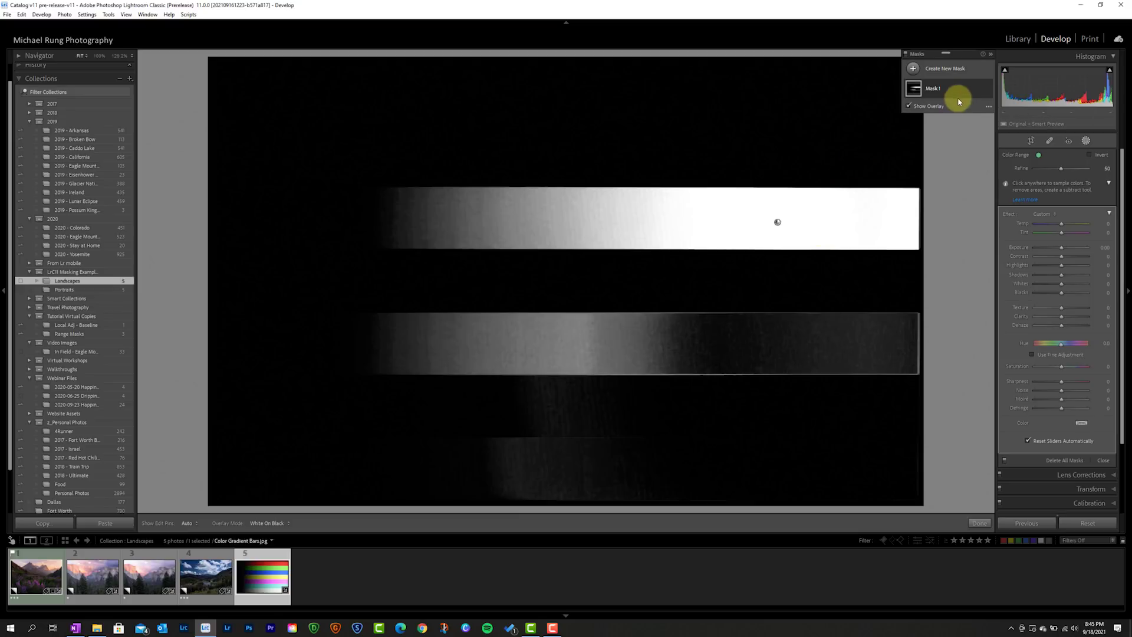
Delete the color range mask and create a Luminance Range mask sampled from the bright part of the green bar
click(979, 88)
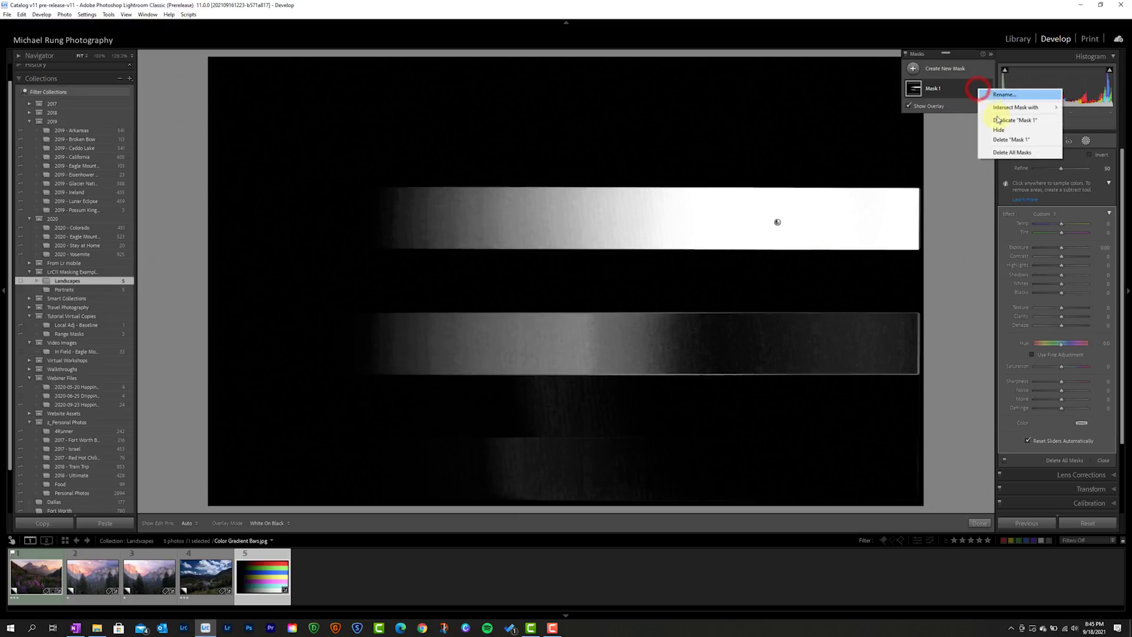
click(1001, 139)
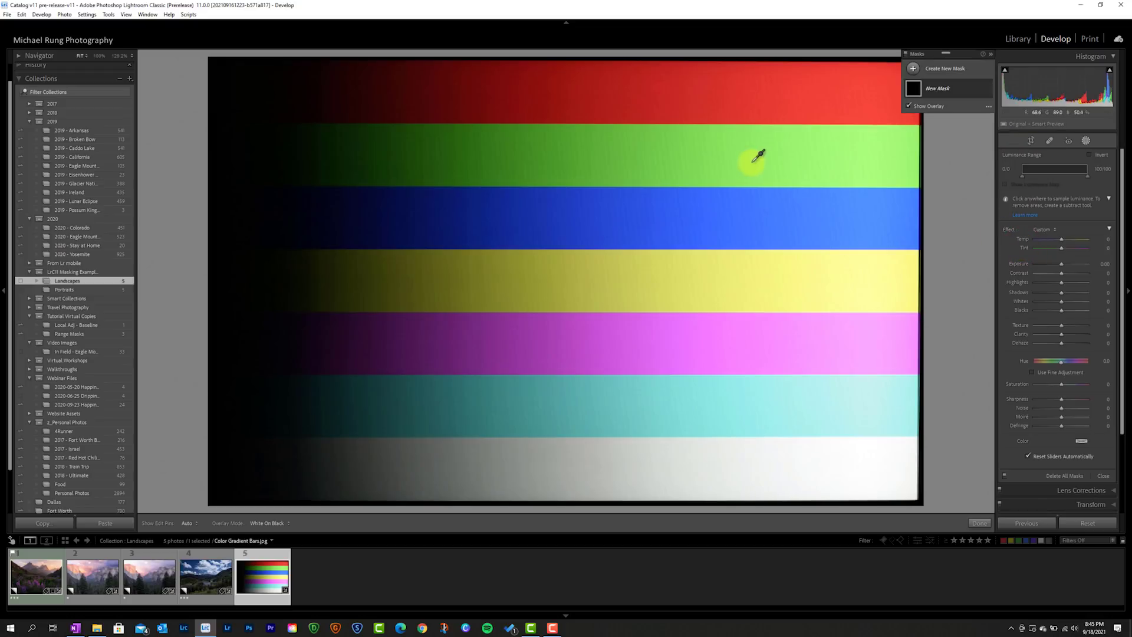
drag(815, 154, 833, 163)
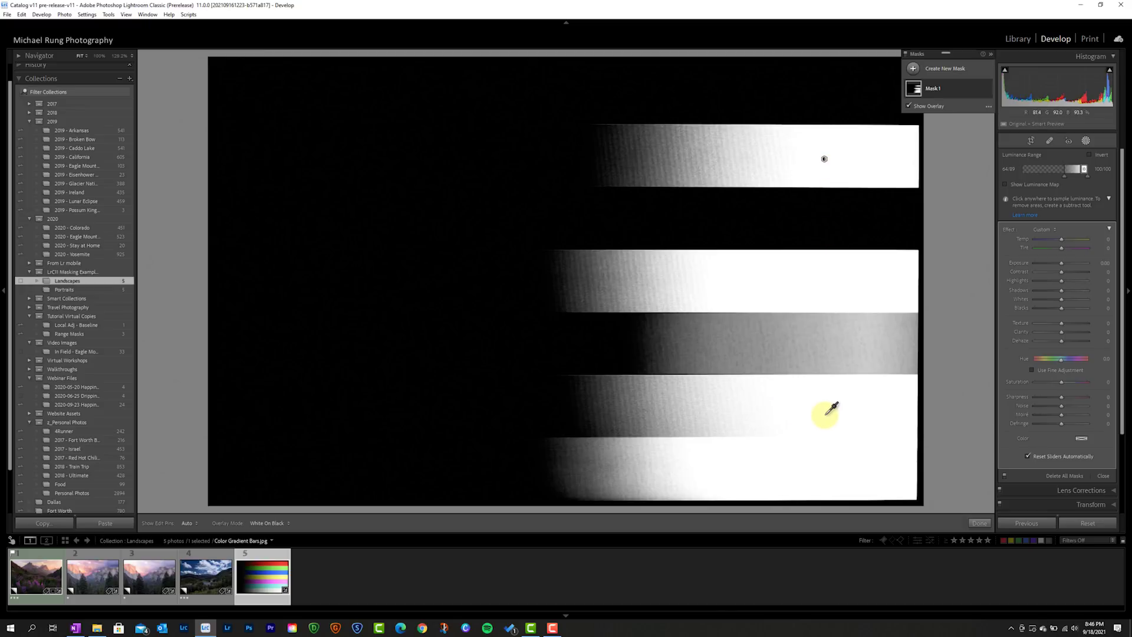
Toggle the Luminance Range mask's inversion to compare the bright-tone selection with its opposite
key(apostrophe)
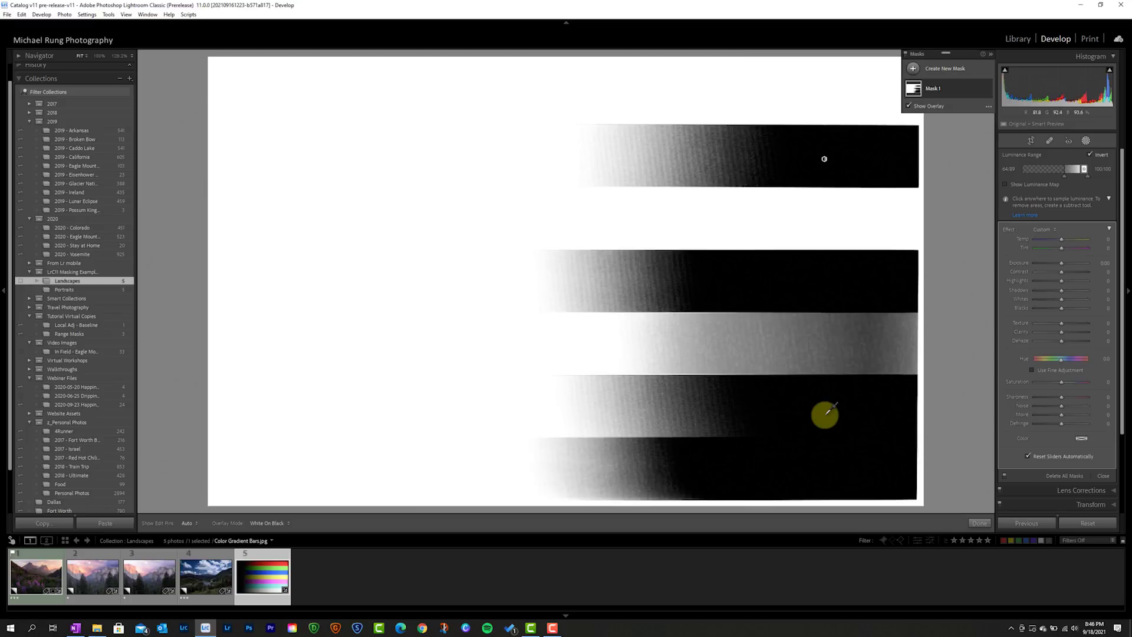
key(apostrophe)
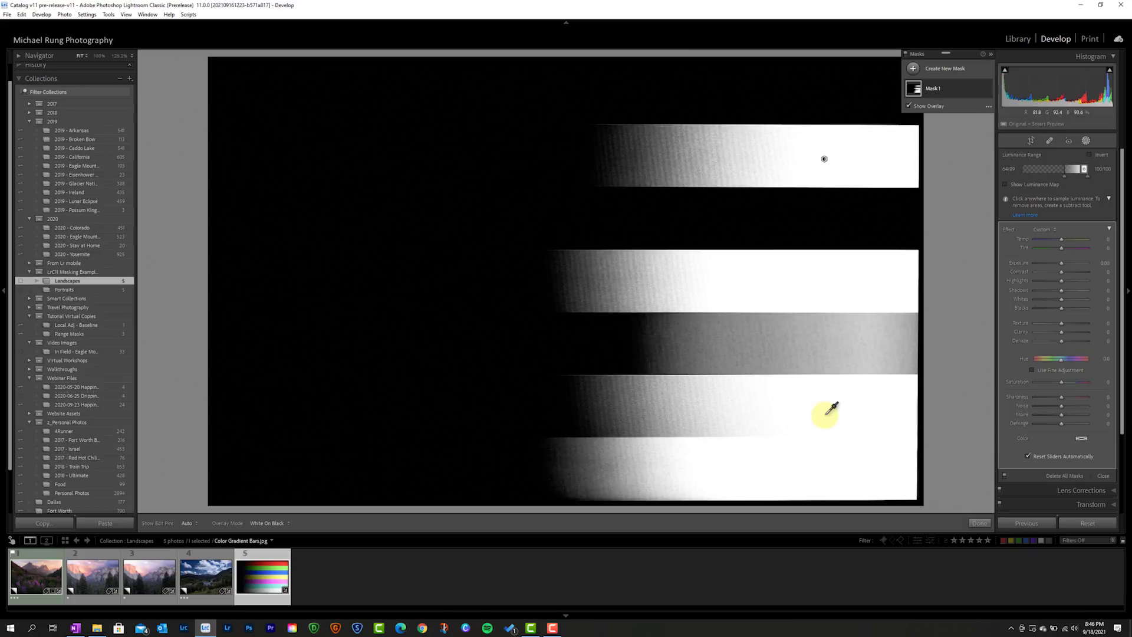
key(apostrophe)
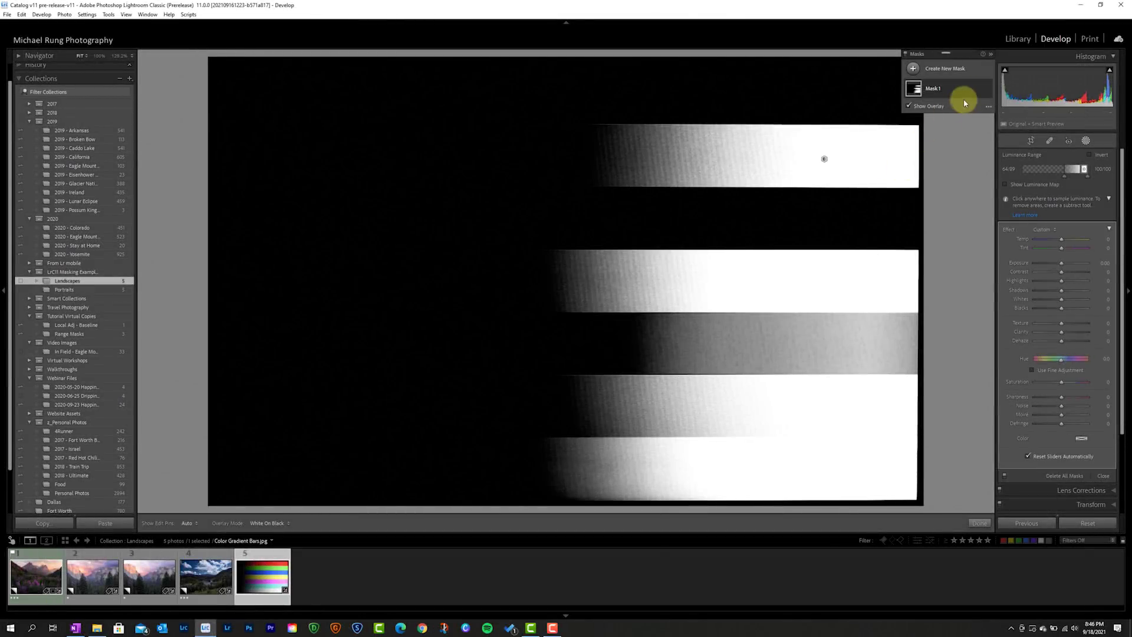
Replace the luminance range mask with a winding Brush stroke across the color bars and toggle the brush mask's inversion
right_click(980, 88)
click(1005, 139)
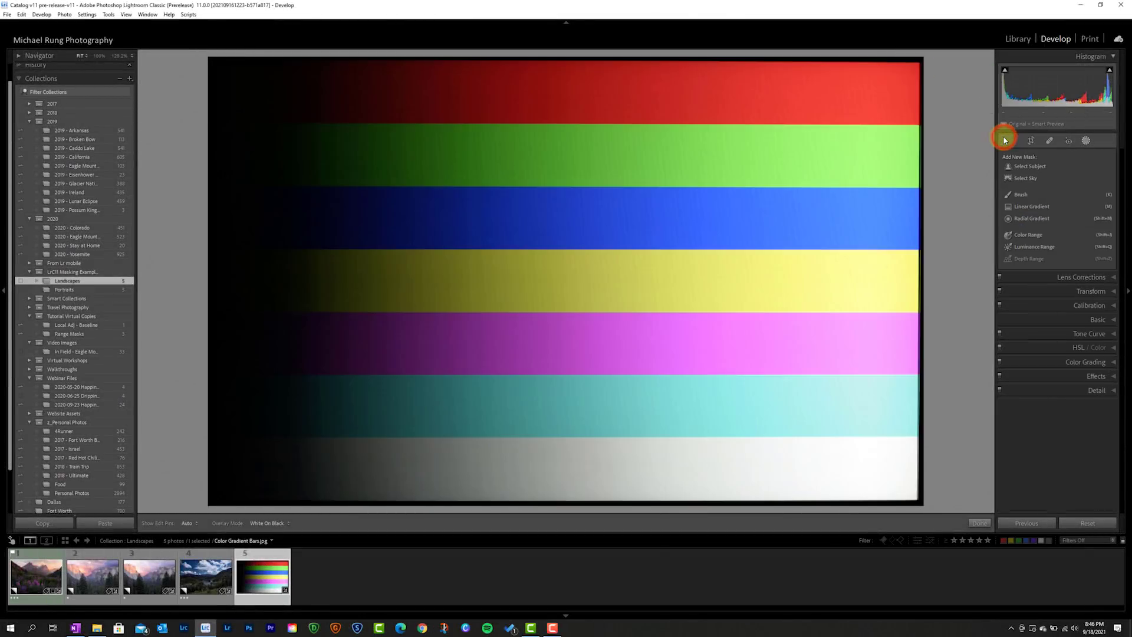
click(1022, 197)
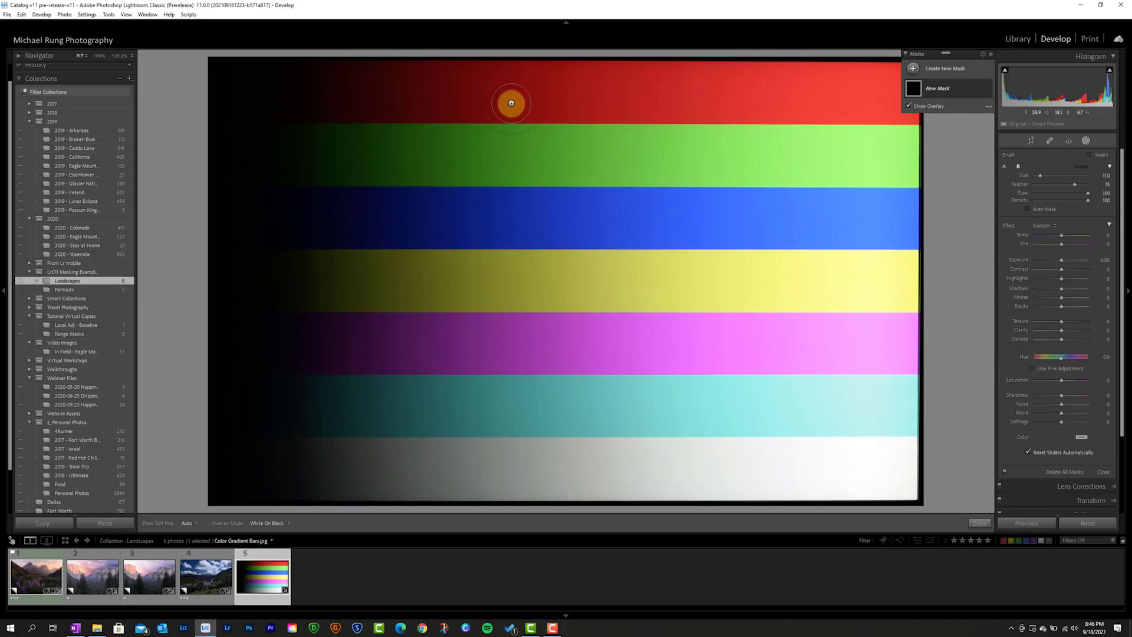
mouse_move(513, 101)
mouse_down()
mouse_move(525, 151)
mouse_move(570, 218)
mouse_move(676, 200)
mouse_move(725, 148)
mouse_move(796, 278)
mouse_move(667, 394)
mouse_move(488, 351)
mouse_move(414, 219)
mouse_move(312, 287)
mouse_move(328, 359)
mouse_move(399, 409)
mouse_up()
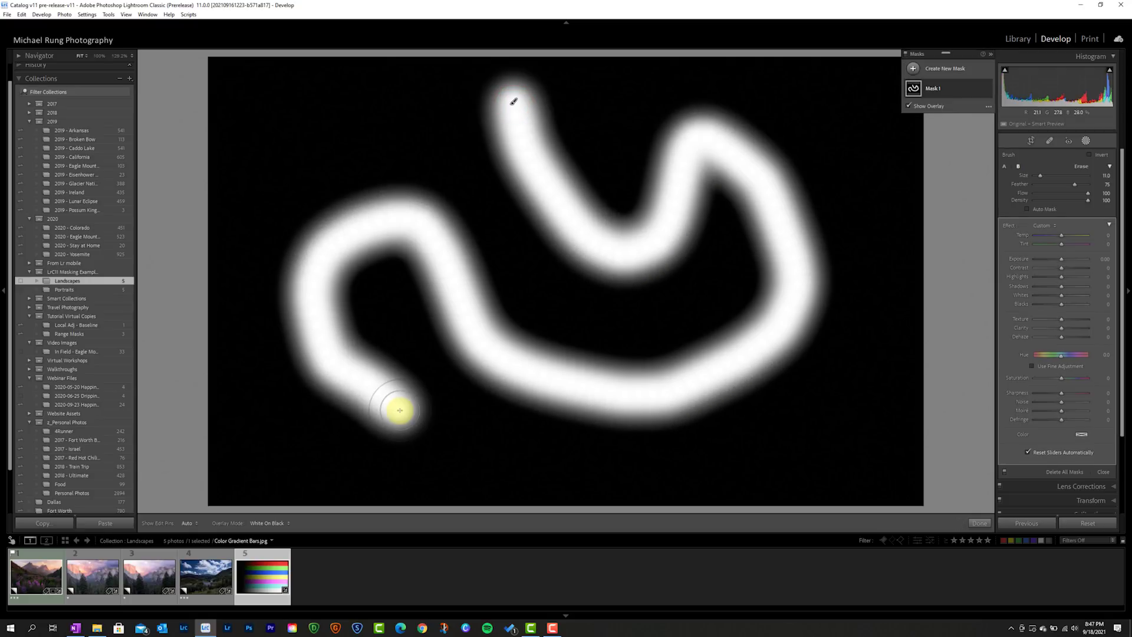
key(apostrophe)
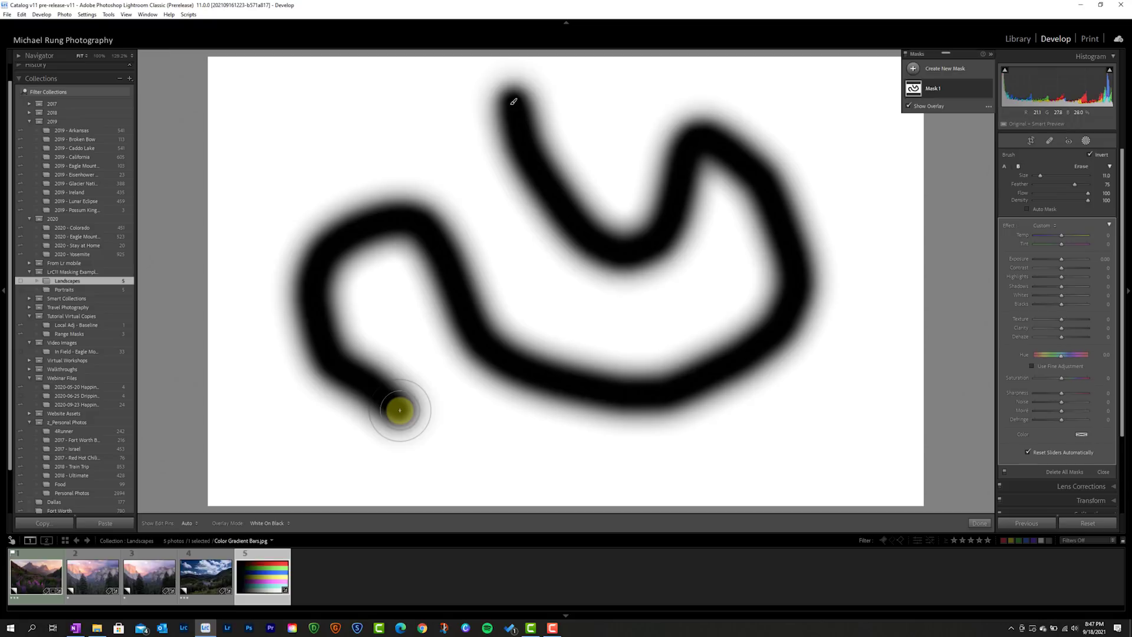
key(apostrophe)
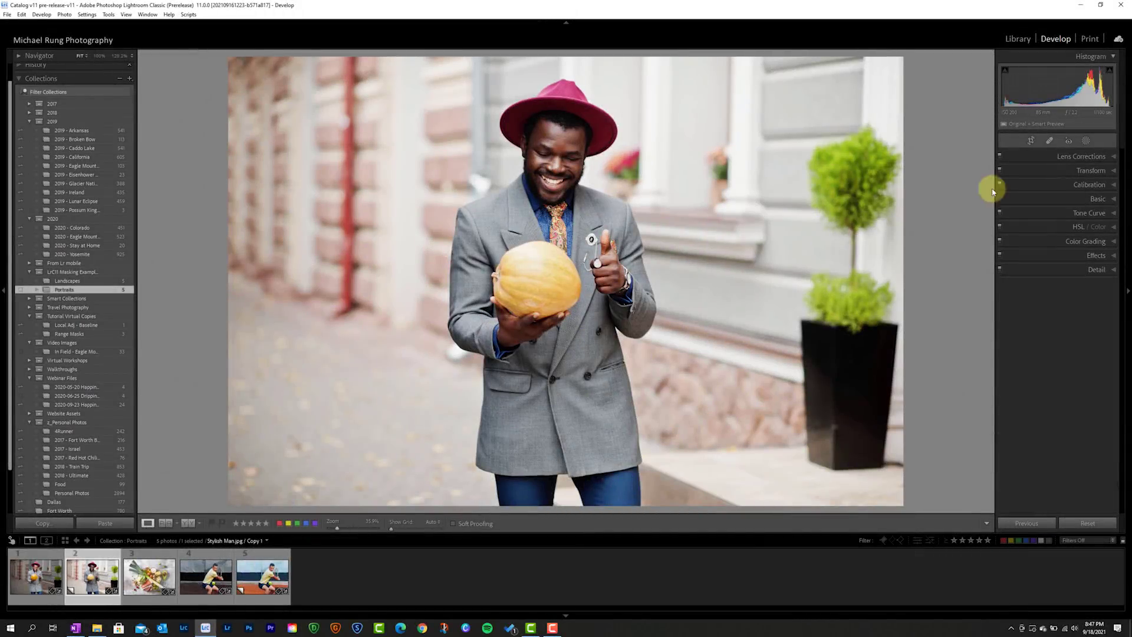
Create a Select Subject mask on the stylish man photo and invert it to target the background
click(1086, 141)
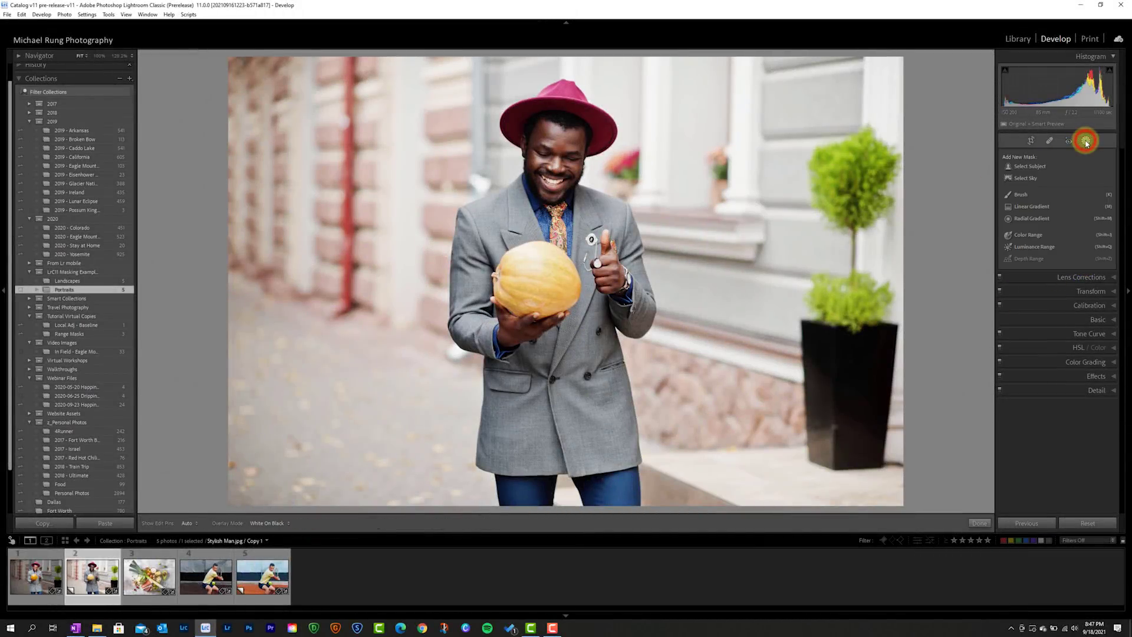
click(1024, 168)
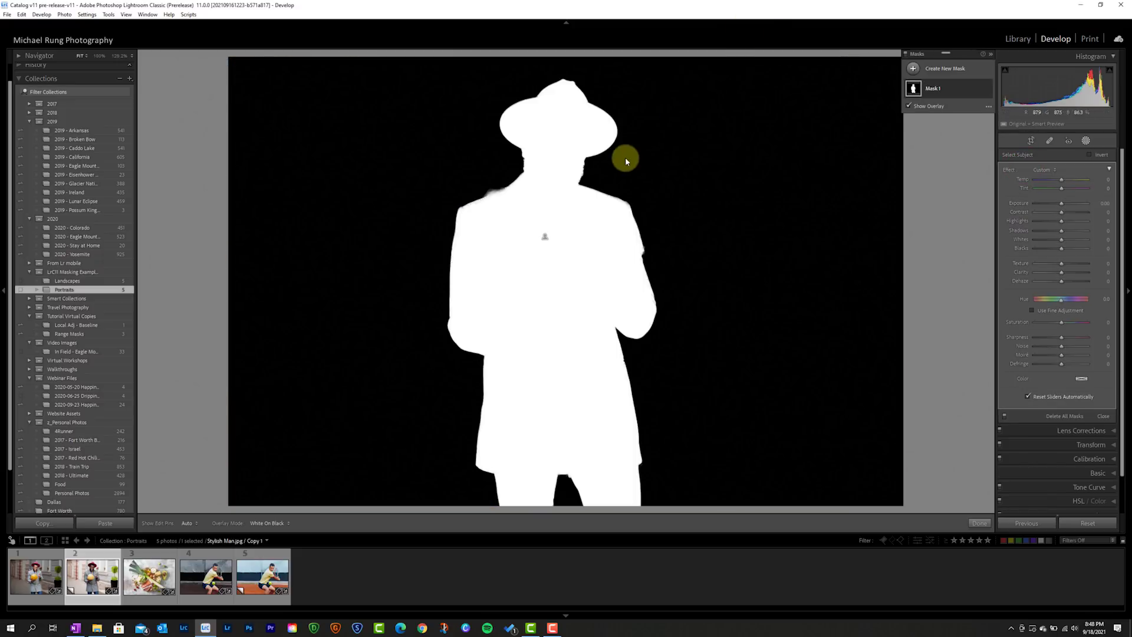
key(apostrophe)
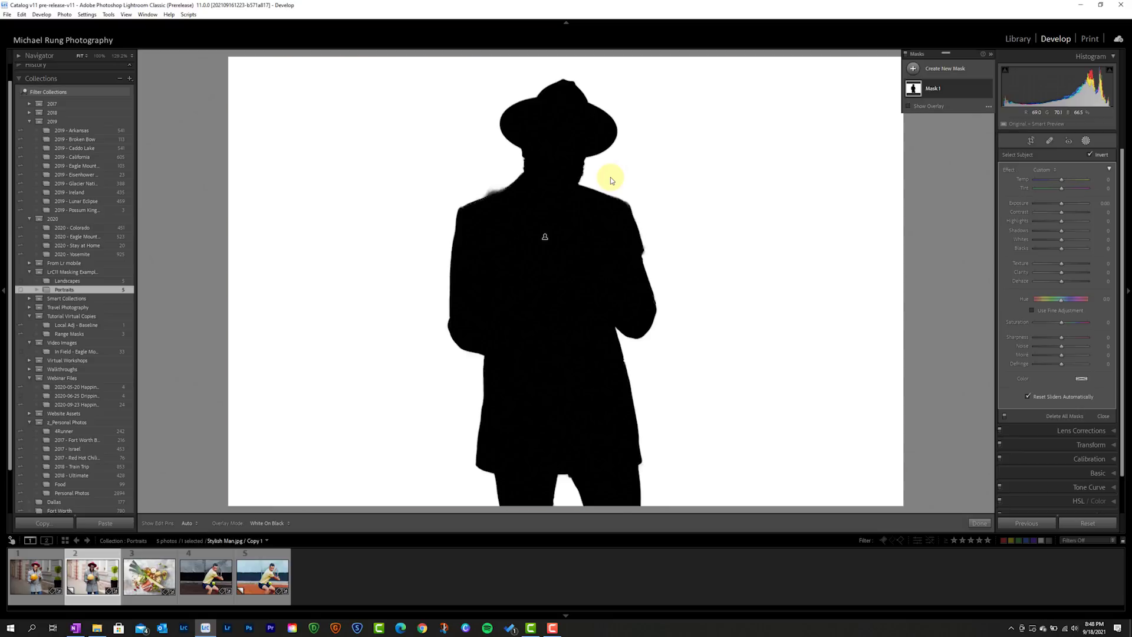
Hide the mask overlay and darken the background behind the man by setting Exposure to -1.85
key(o)
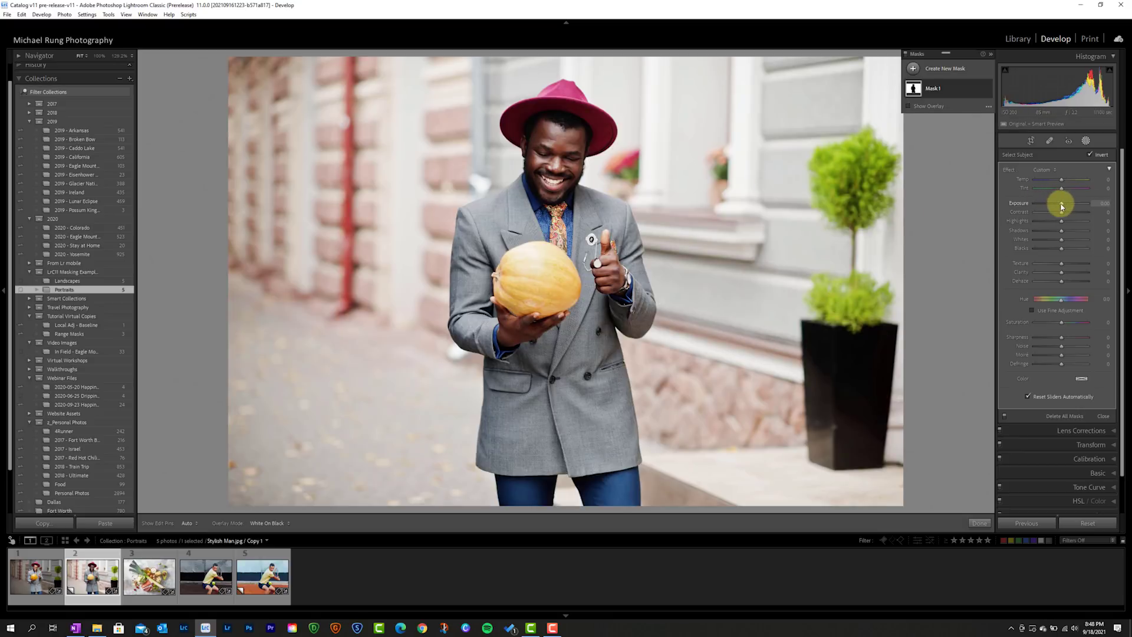
mouse_move(1062, 207)
mouse_down()
mouse_move(1040, 204)
mouse_move(1057, 206)
mouse_up()
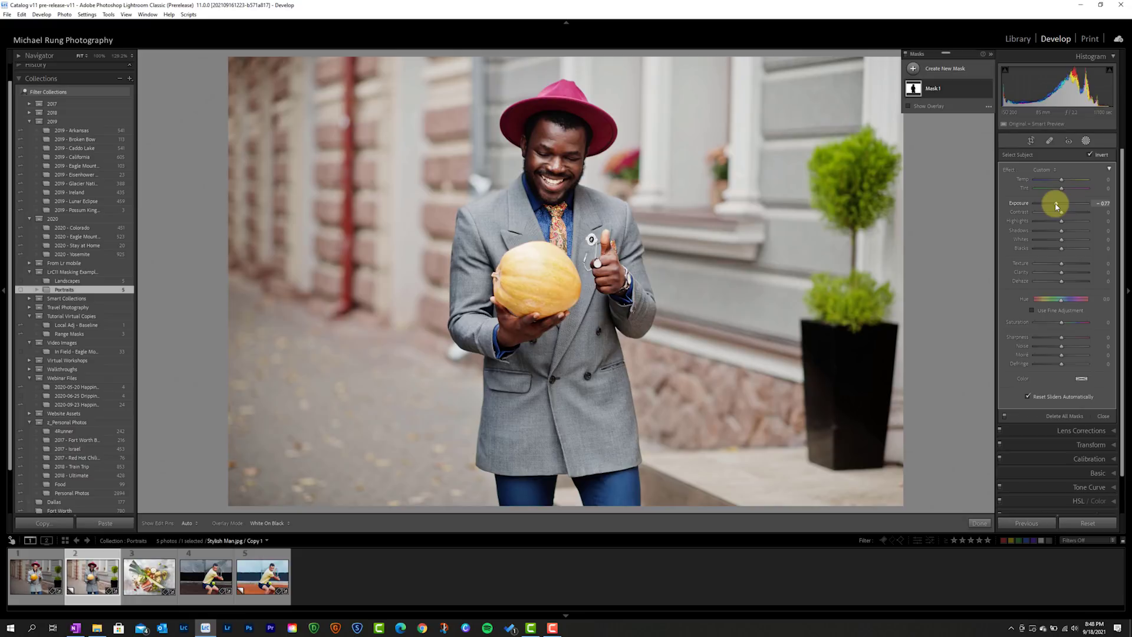
drag(1056, 205, 1049, 206)
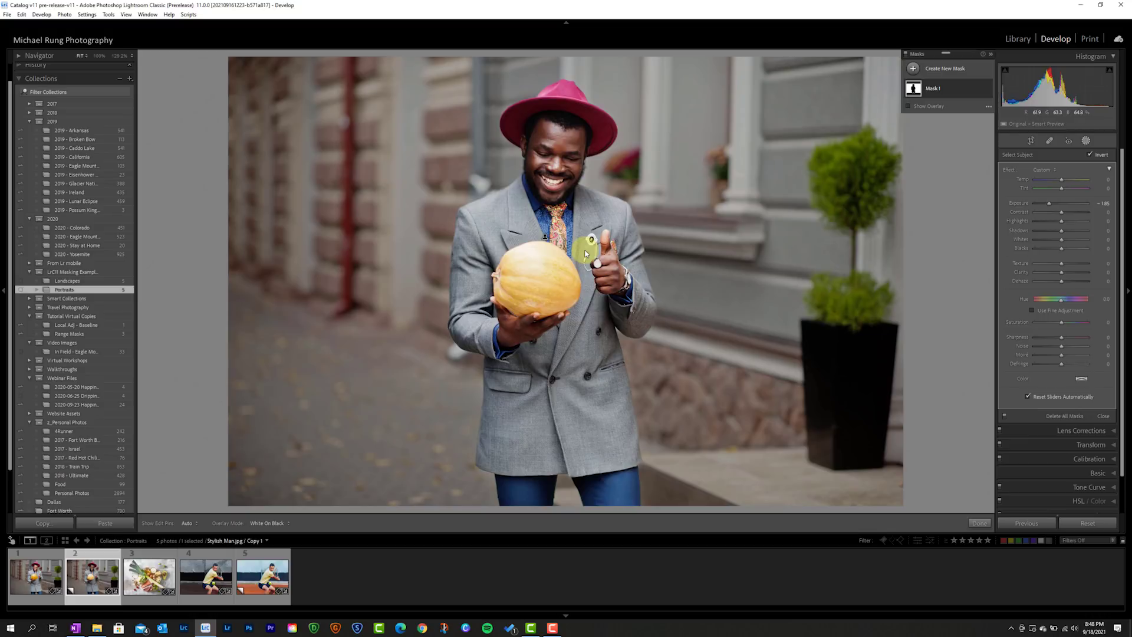
Toggle the man mask's inversion to compare the darkening on the subject with that on the background
key(apostrophe)
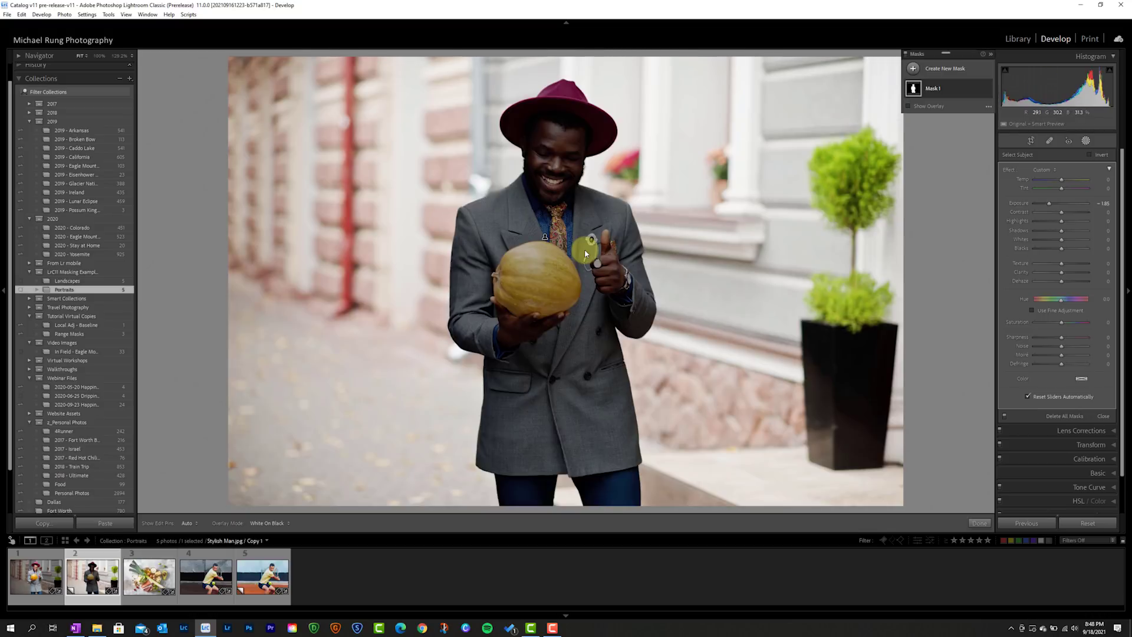
key(apostrophe)
Open the tennis player photo, invert its Select Subject mask to target the background, and check the selection with the overlay
click(266, 576)
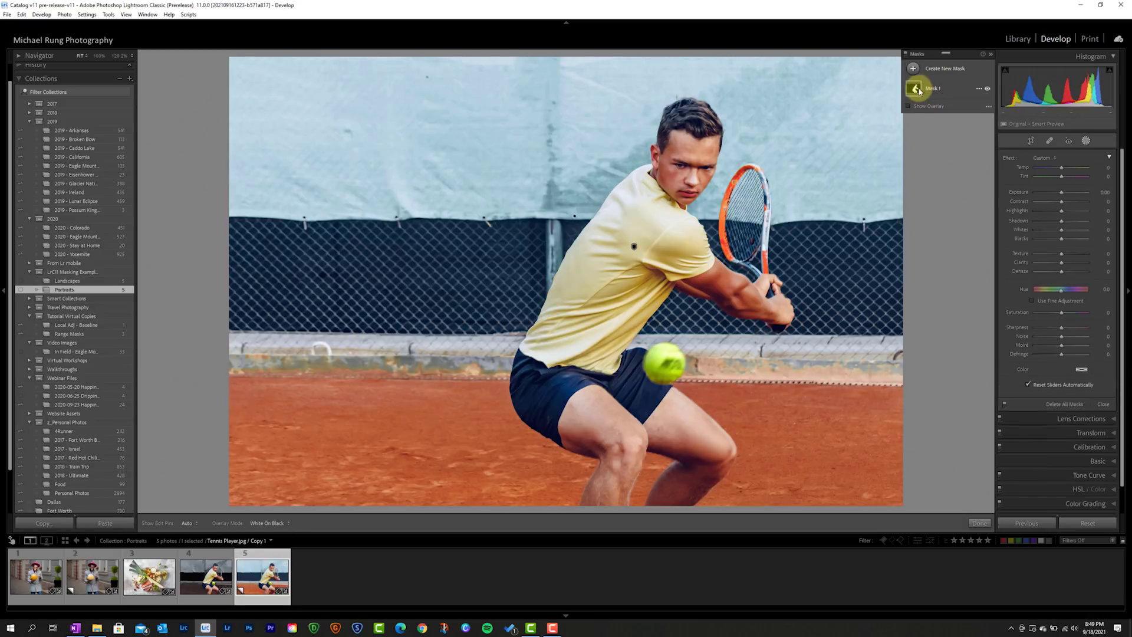
mouse_move(915, 90)
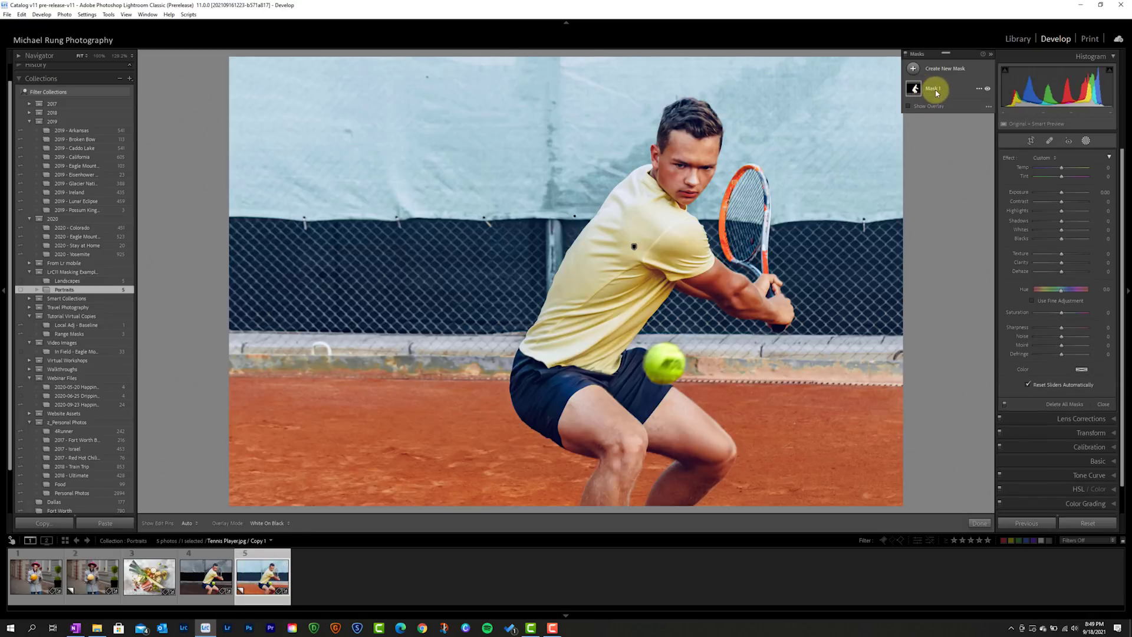
click(937, 90)
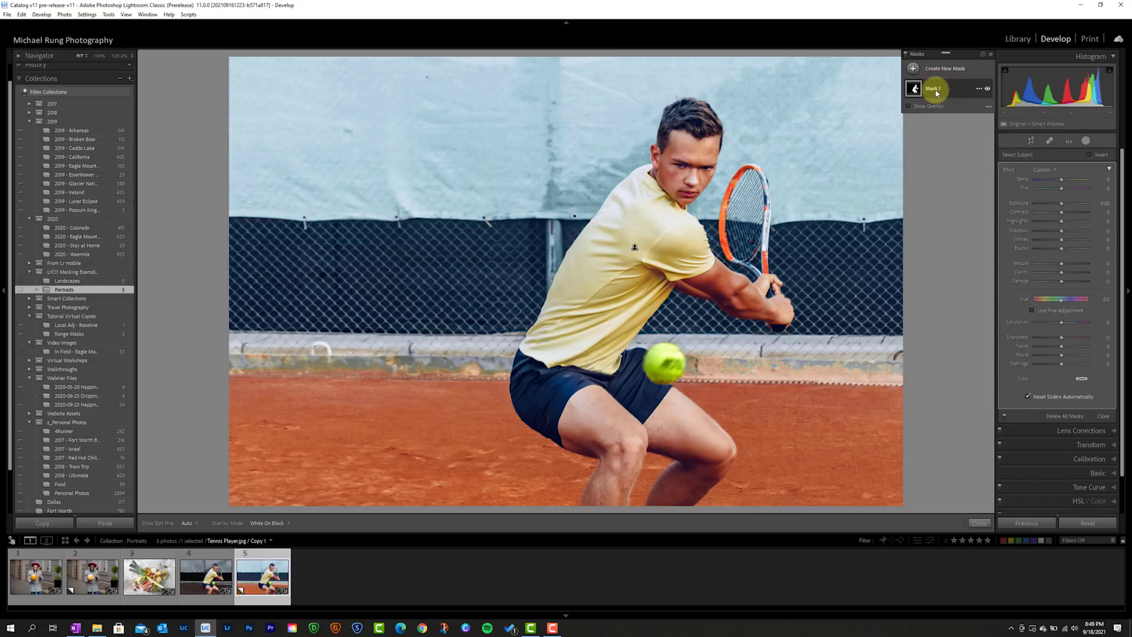
key(apostrophe)
key(o)
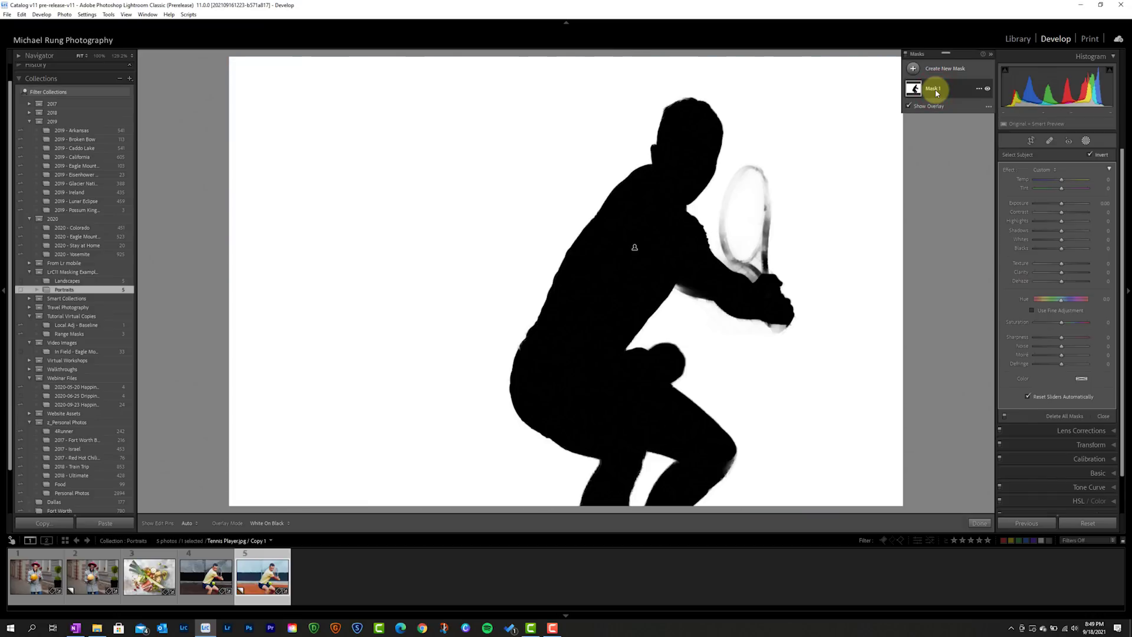
key(apostrophe)
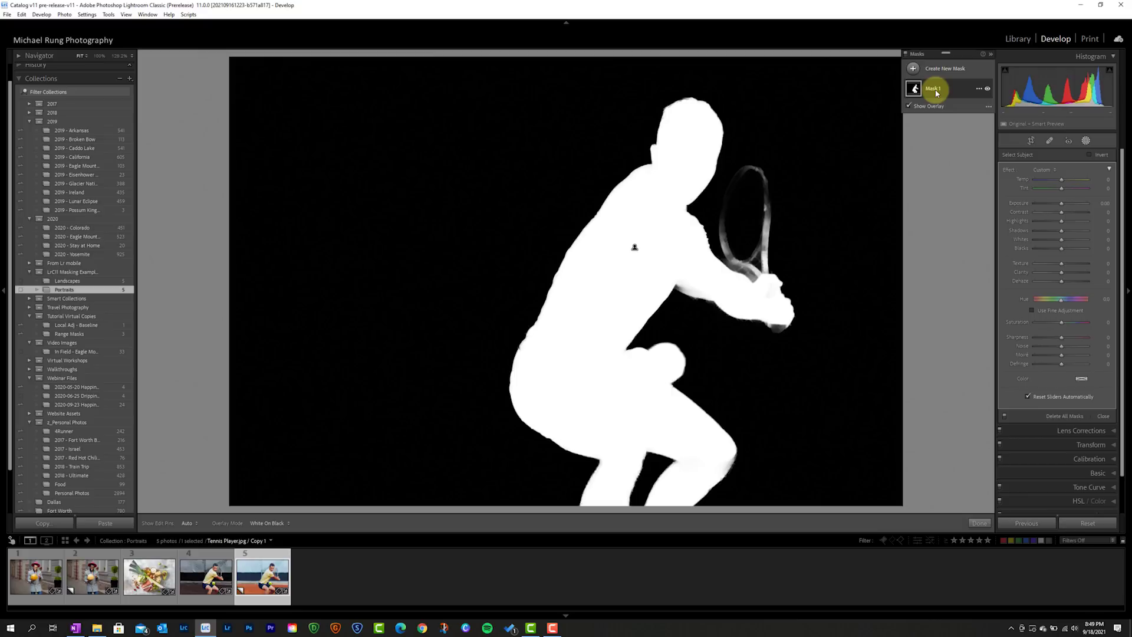
key(apostrophe)
key(o)
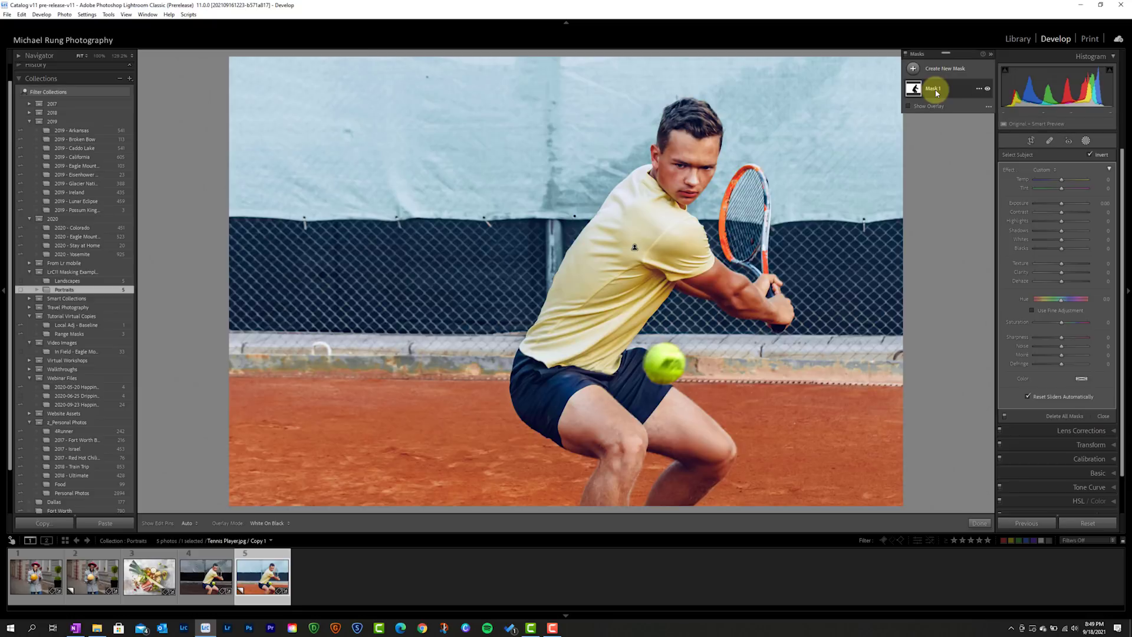
Darken the background behind the tennis player with Exposure at -1.24 and lower its Saturation
mouse_move(1062, 203)
mouse_down()
mouse_move(1049, 202)
mouse_move(1080, 203)
mouse_move(1051, 207)
mouse_up()
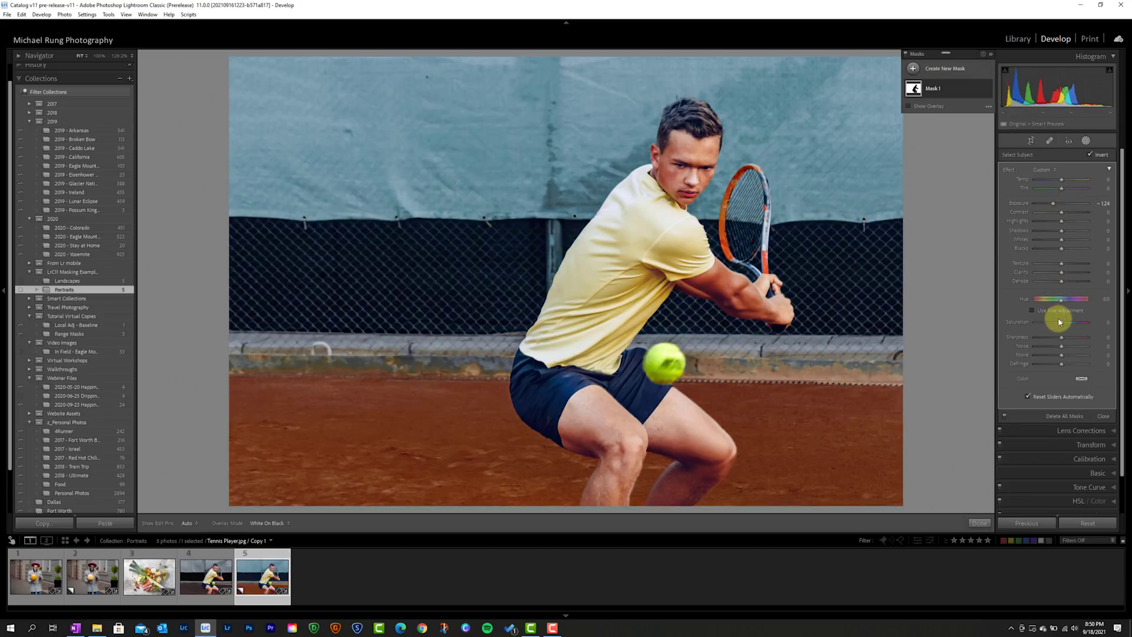
drag(1043, 322, 1045, 326)
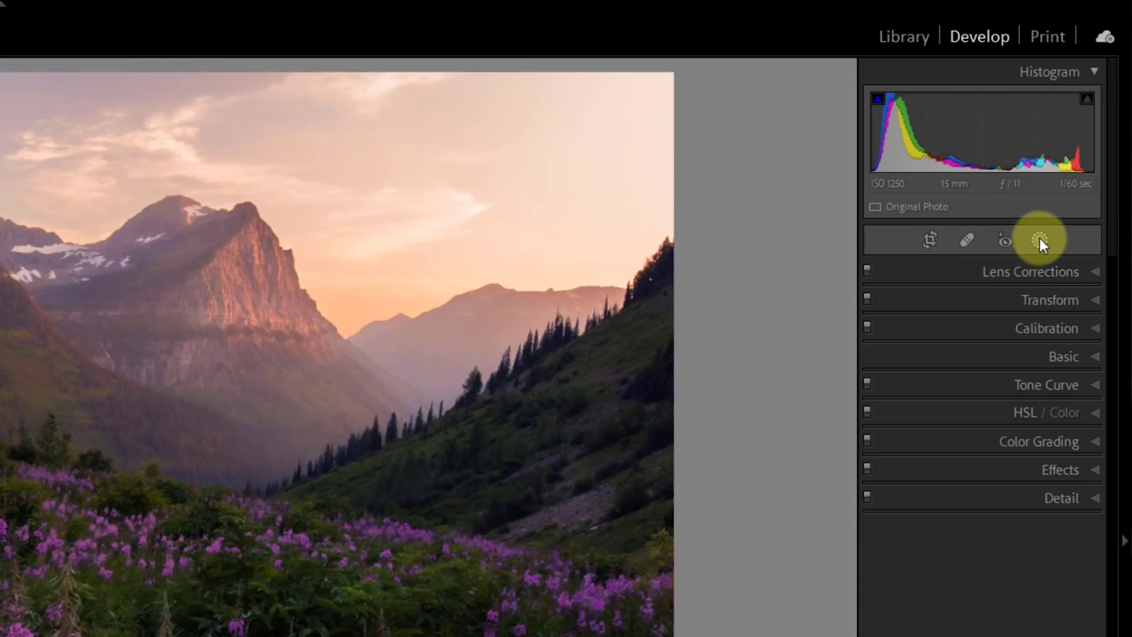
Create a Select Sky mask on the Glacier National Park photo and invert it to target the mountains and foreground
click(1039, 238)
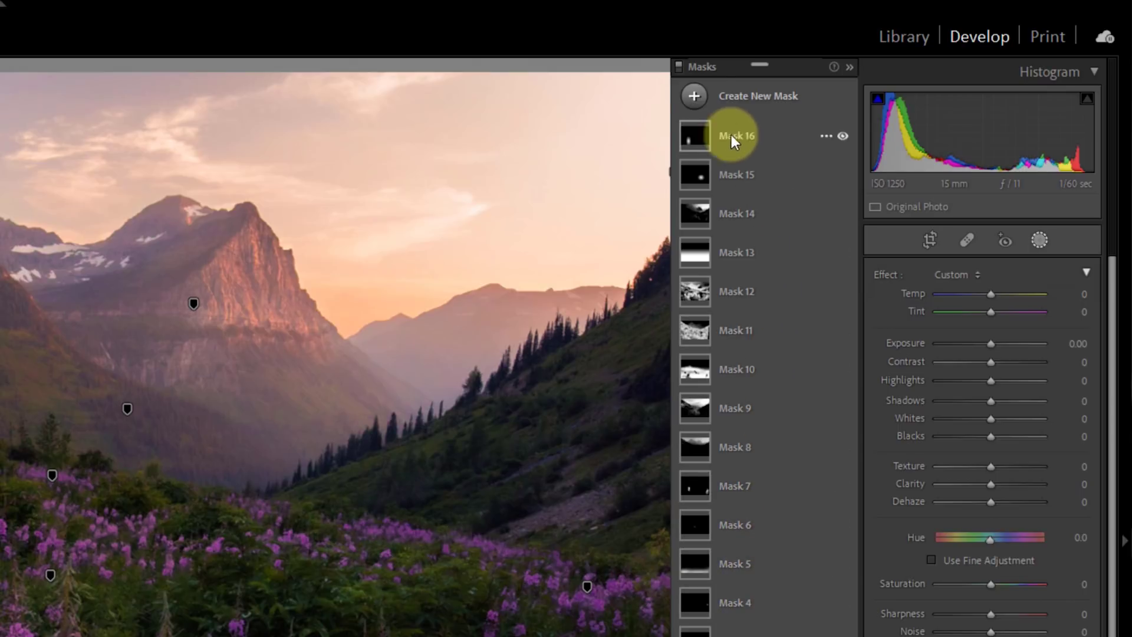
click(694, 94)
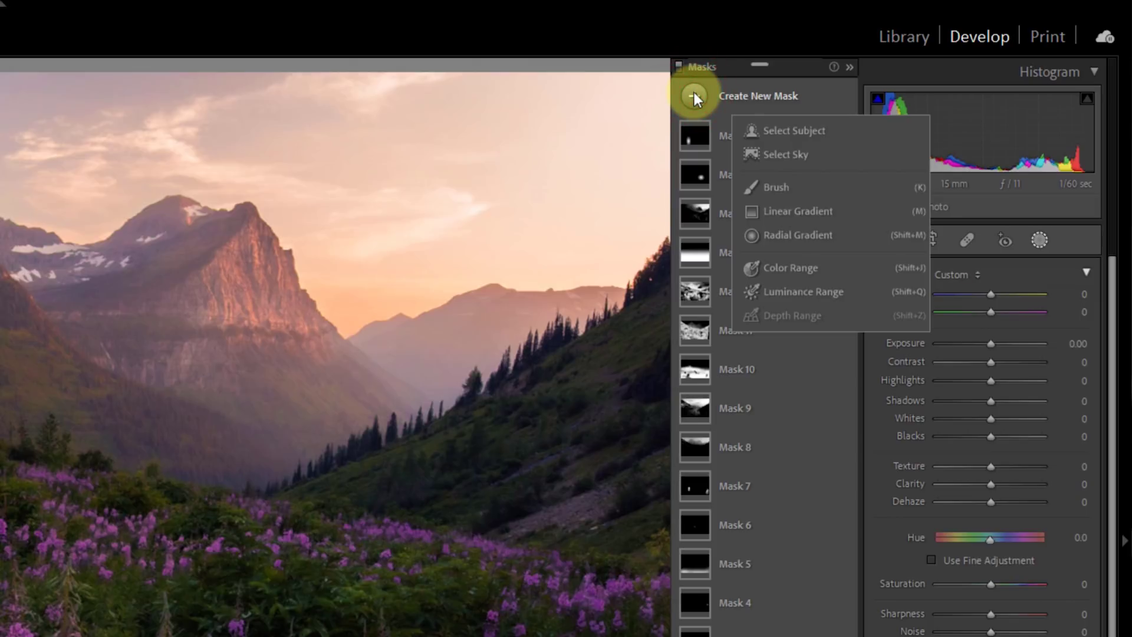
click(782, 150)
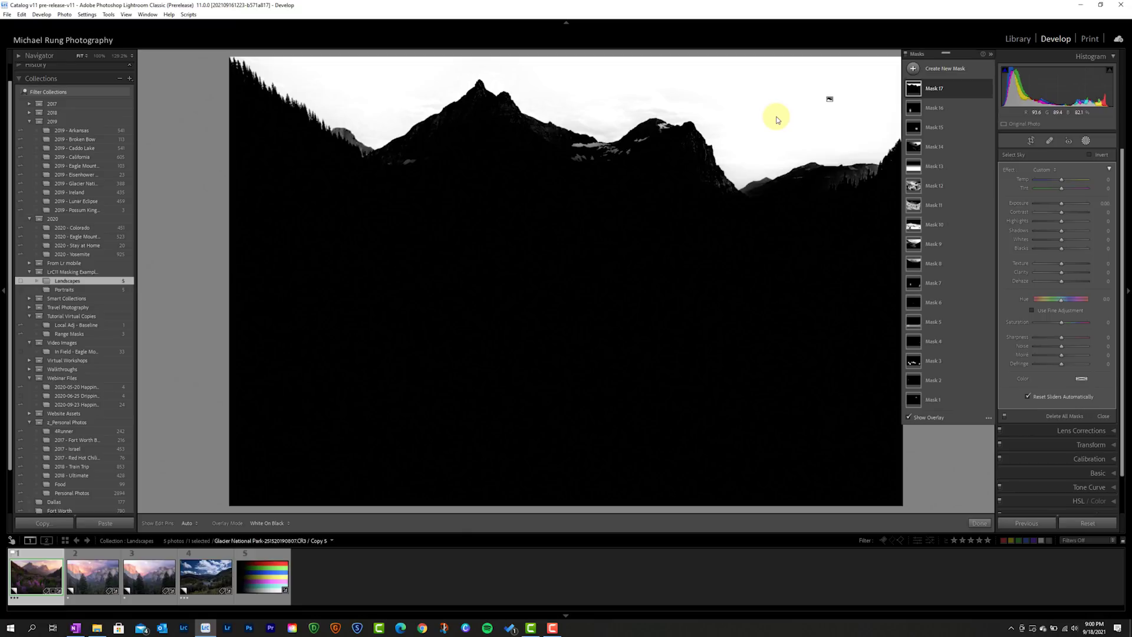
key(apostrophe)
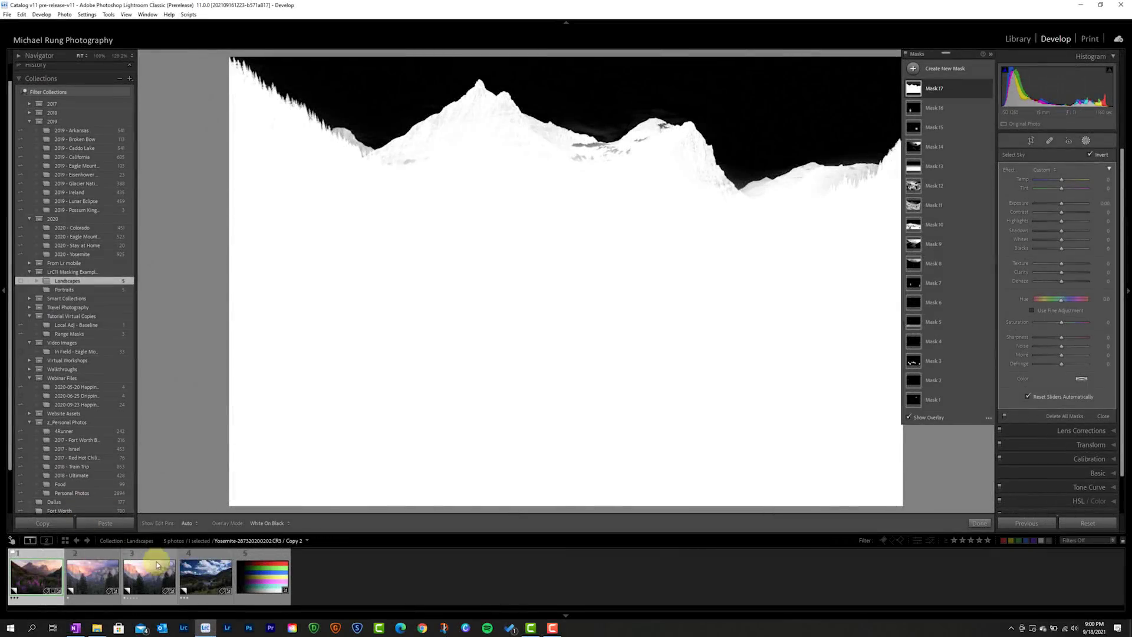
Open the Colorado lake landscape, select its sky mask and invert it to target the land
click(204, 575)
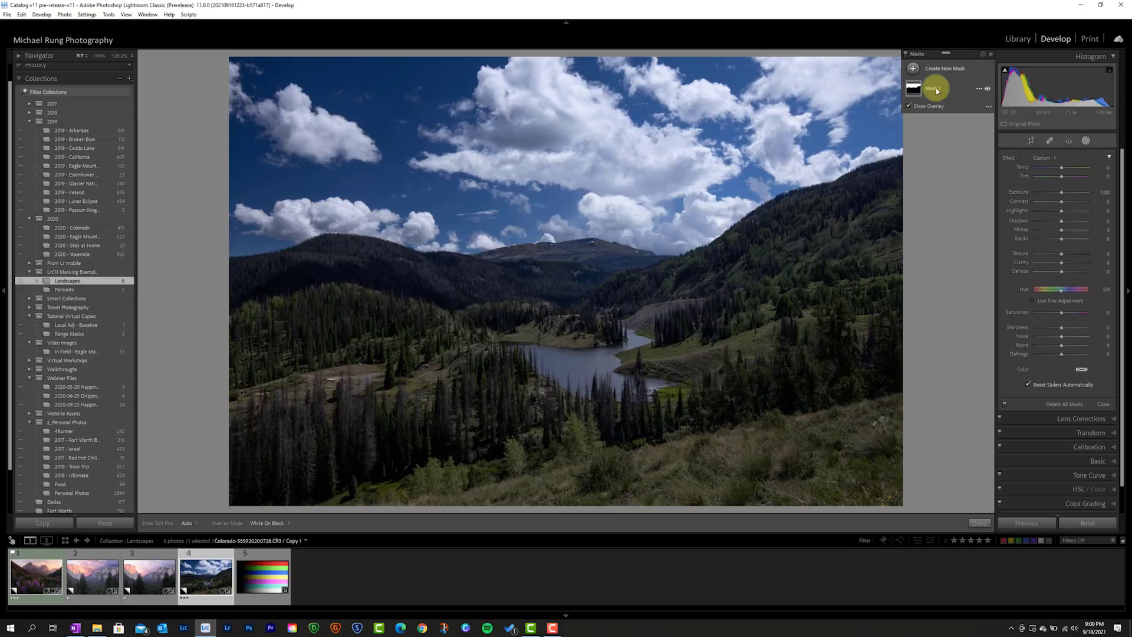
click(911, 92)
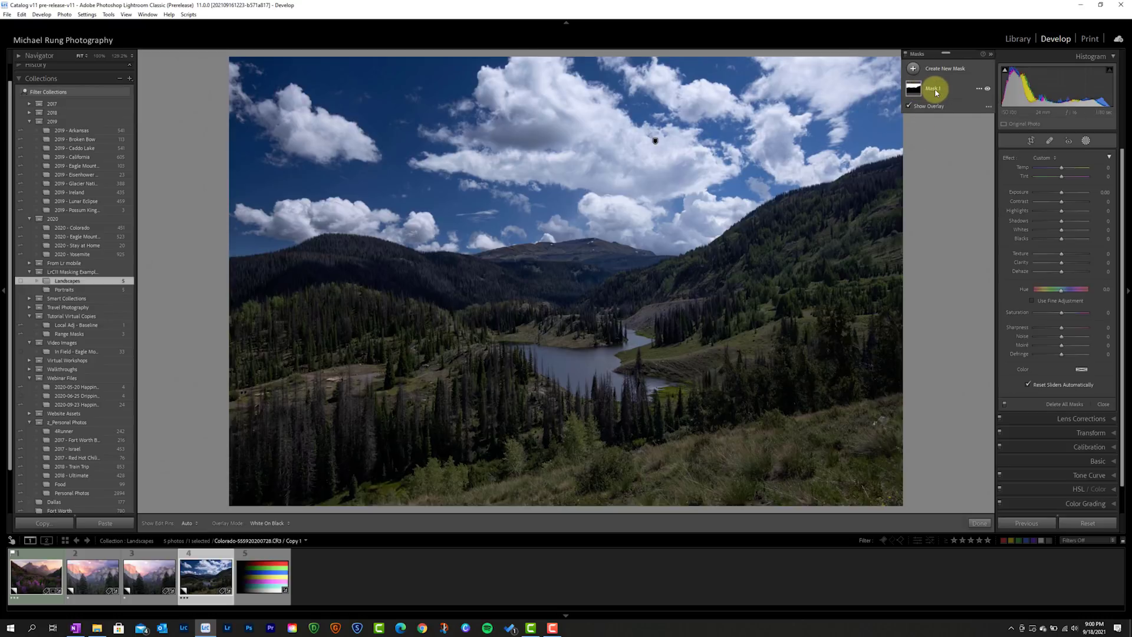
click(932, 89)
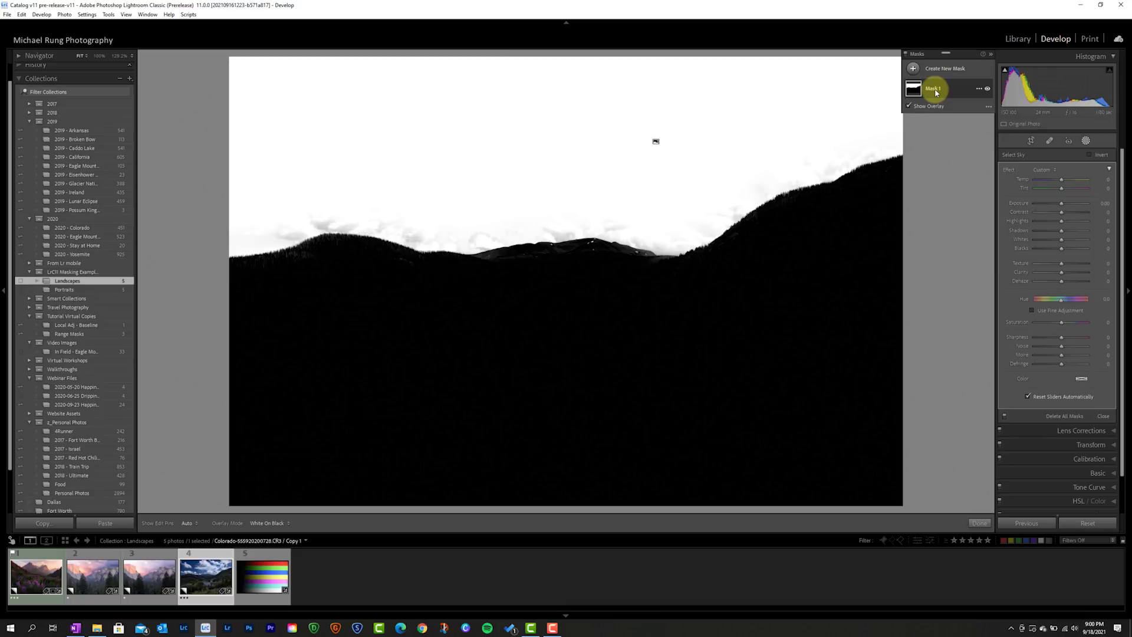
key(apostrophe)
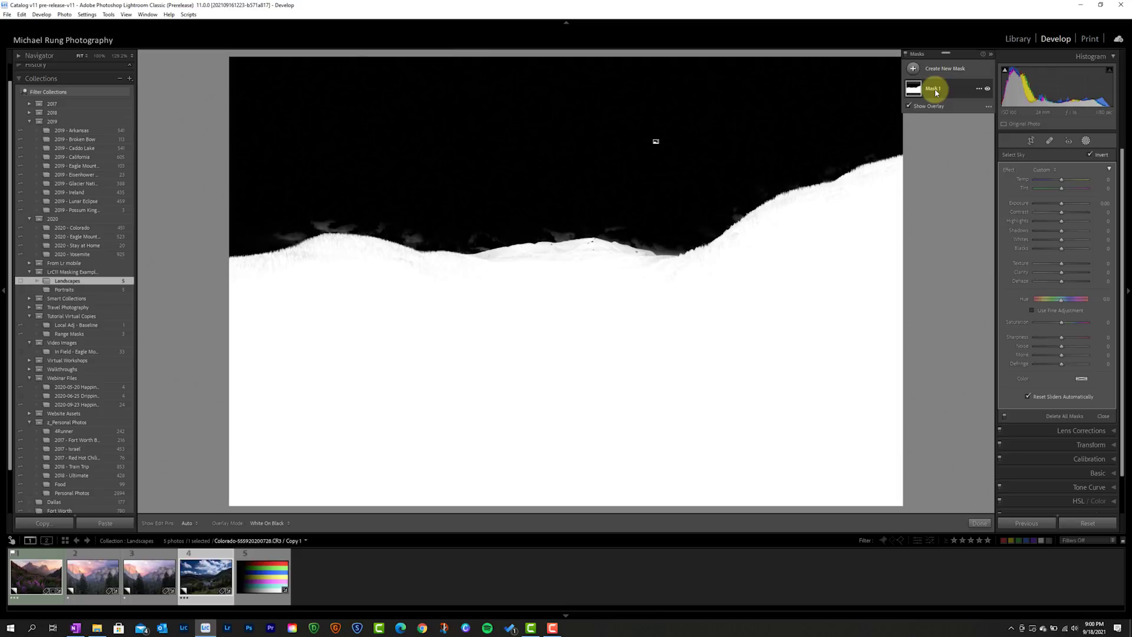
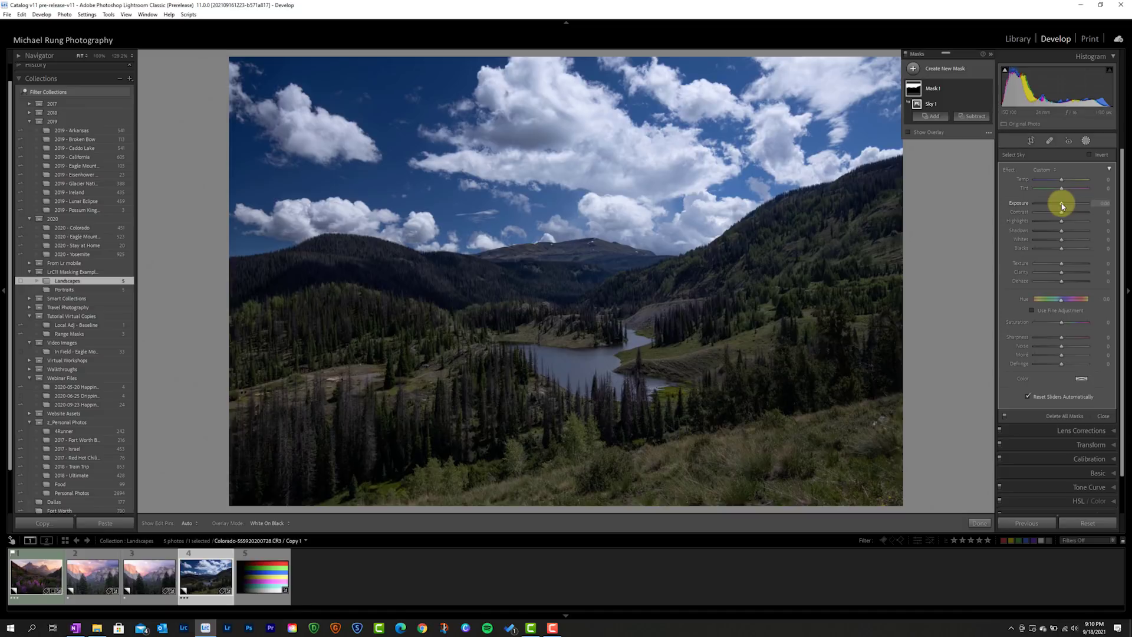
Try an Exposure change on the Colorado sky mask and reset it to 0.00
drag(1062, 206, 1065, 205)
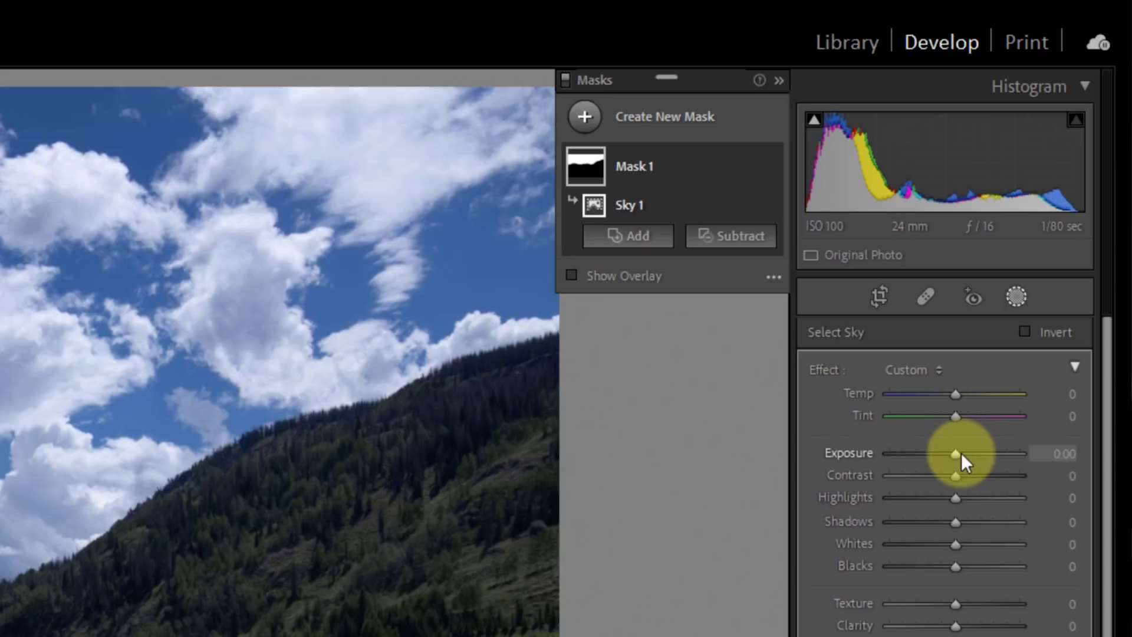
double_click(1064, 203)
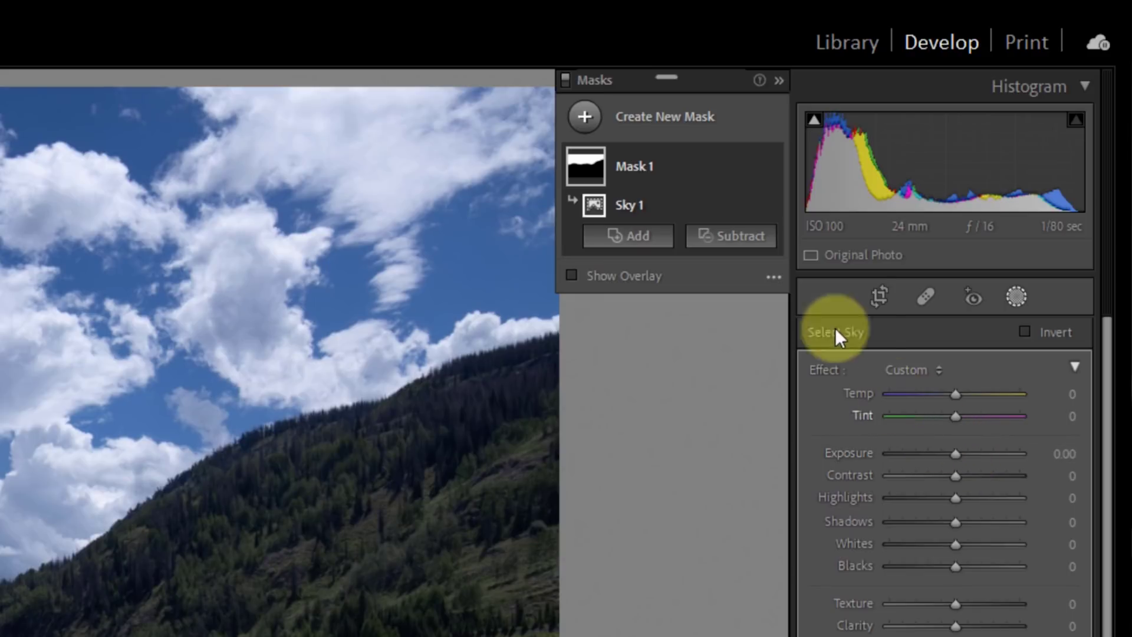
Subtract a Color Range from the sky mask, sampling the blue sky at five spots between the clouds
click(735, 239)
click(753, 462)
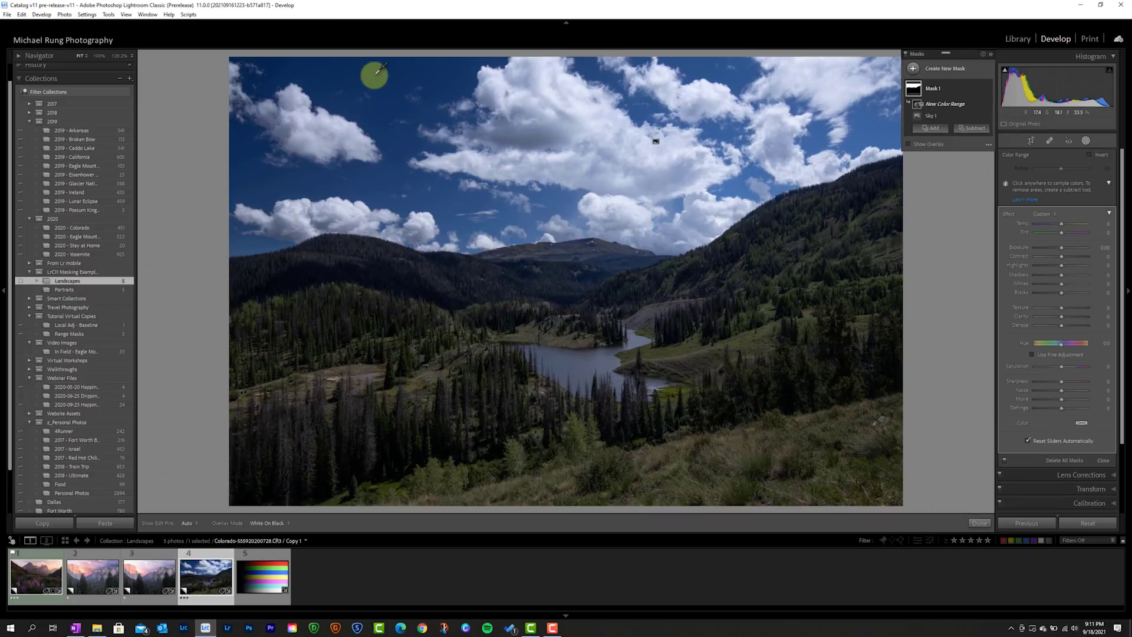
click(374, 76)
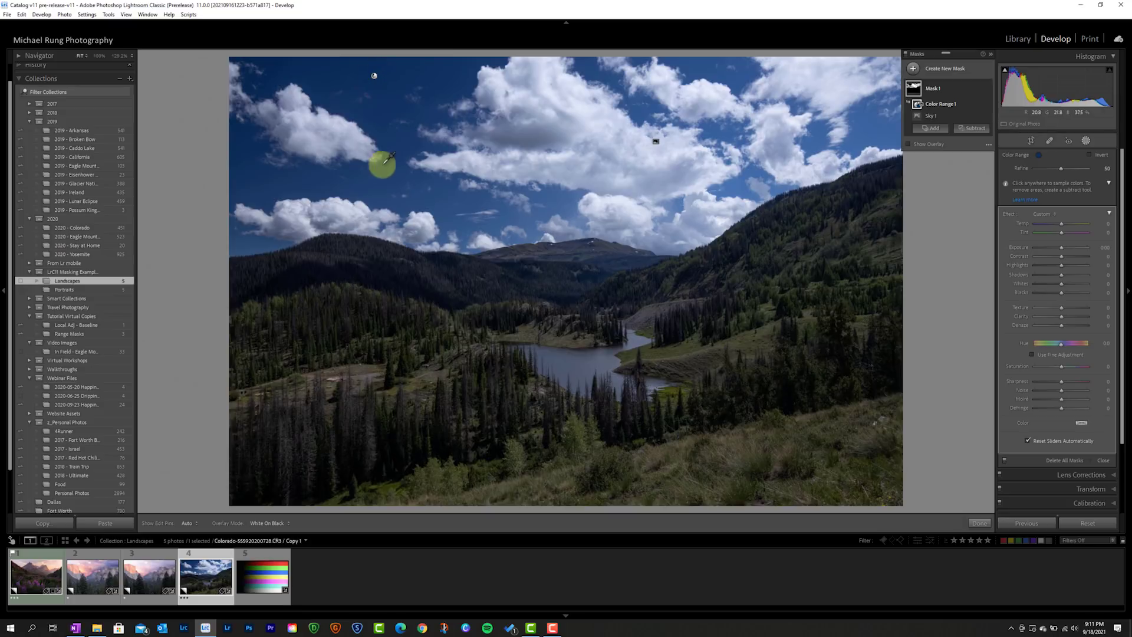
shift+click(382, 180)
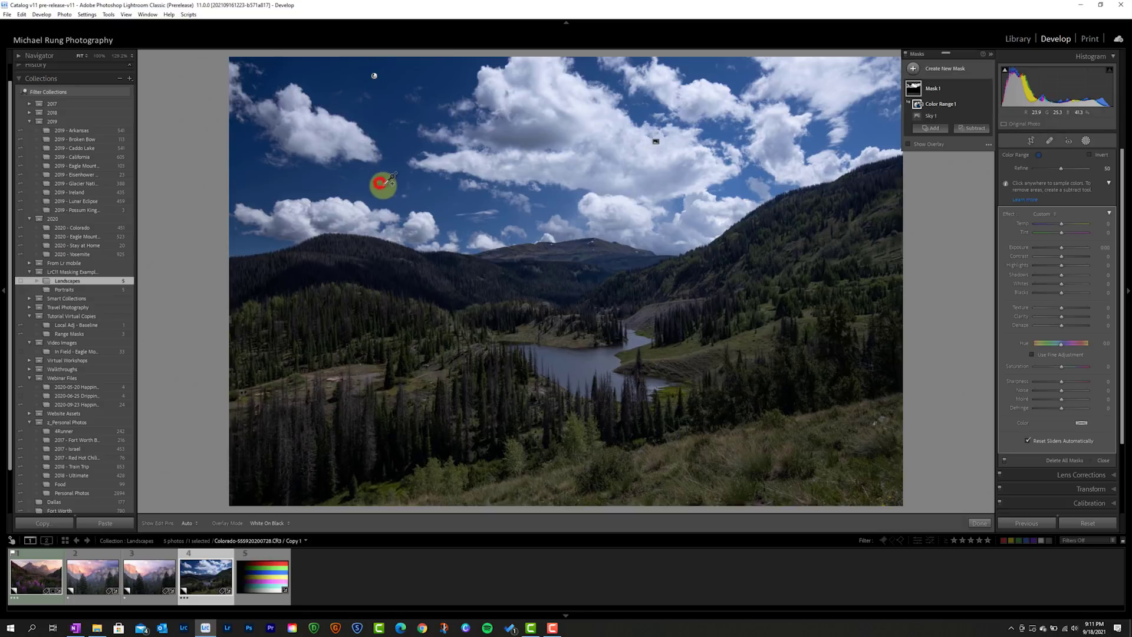
shift+click(525, 215)
shift+click(739, 184)
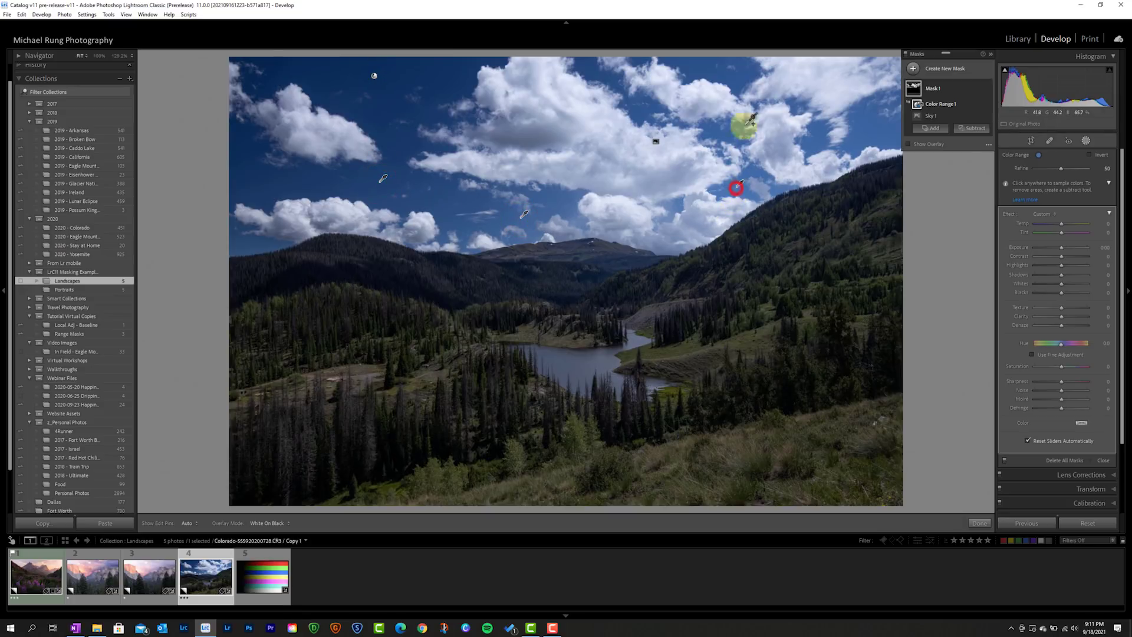
shift+click(872, 125)
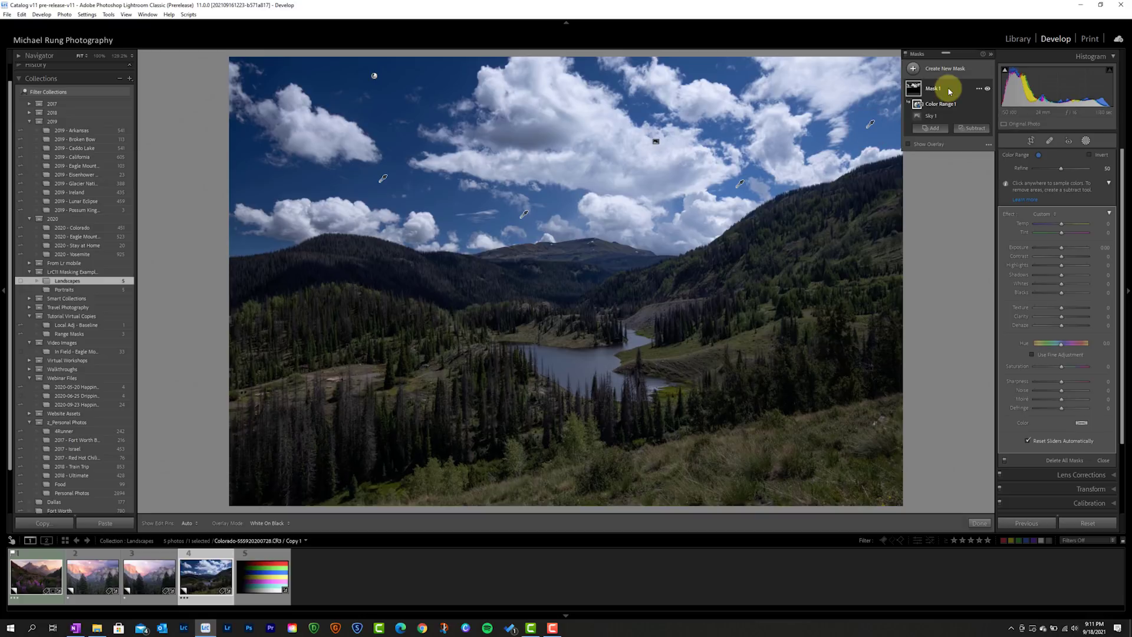
mouse_move(918, 91)
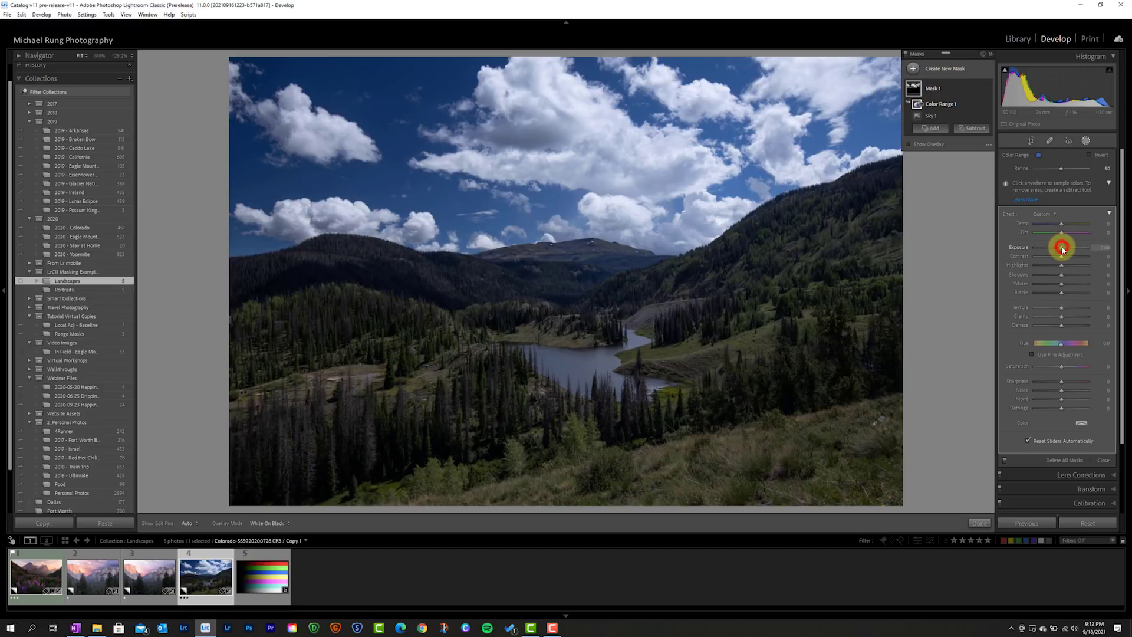
Set the mask's Whites to 14 and Exposure to 0.17, inverting the subtracted Color Range to target the blue sky
drag(1059, 248, 1066, 286)
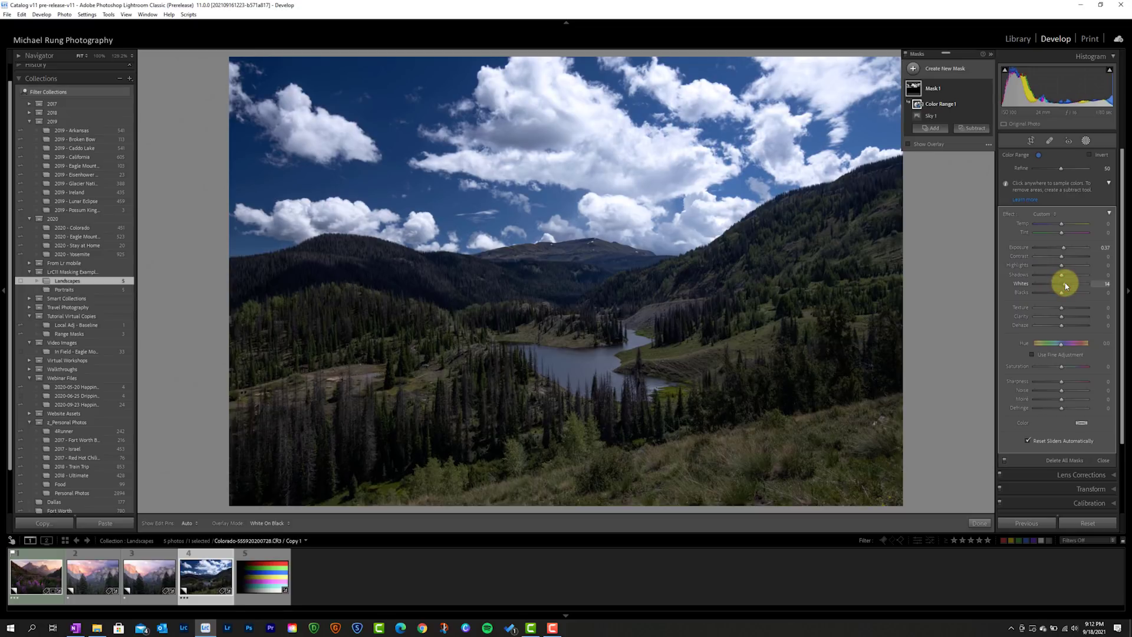
click(1090, 155)
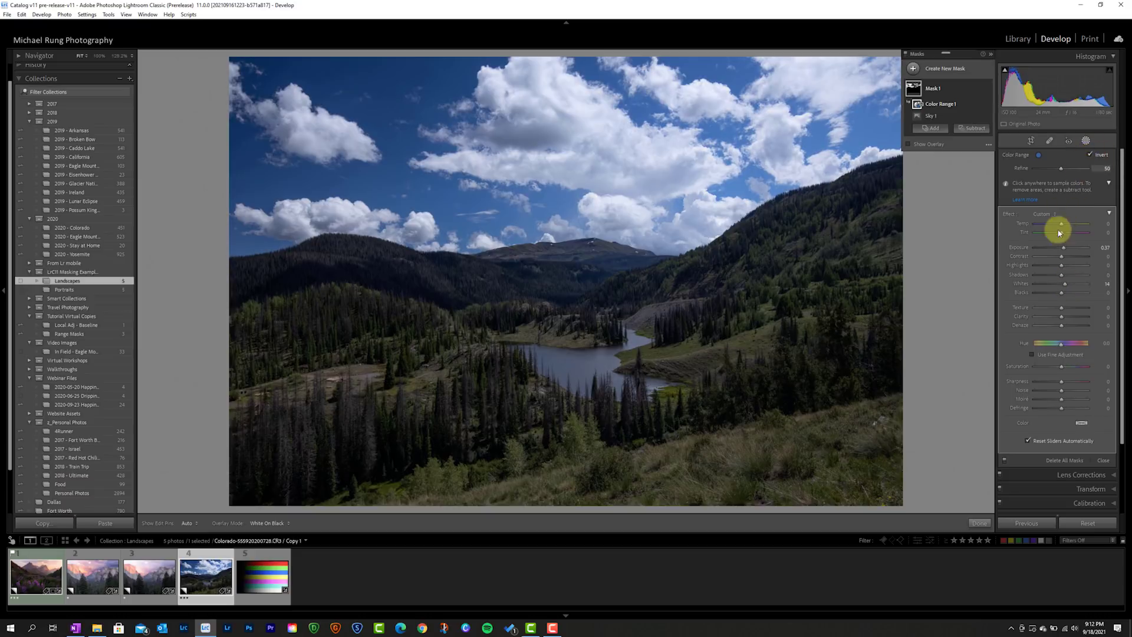
drag(1056, 245, 1065, 251)
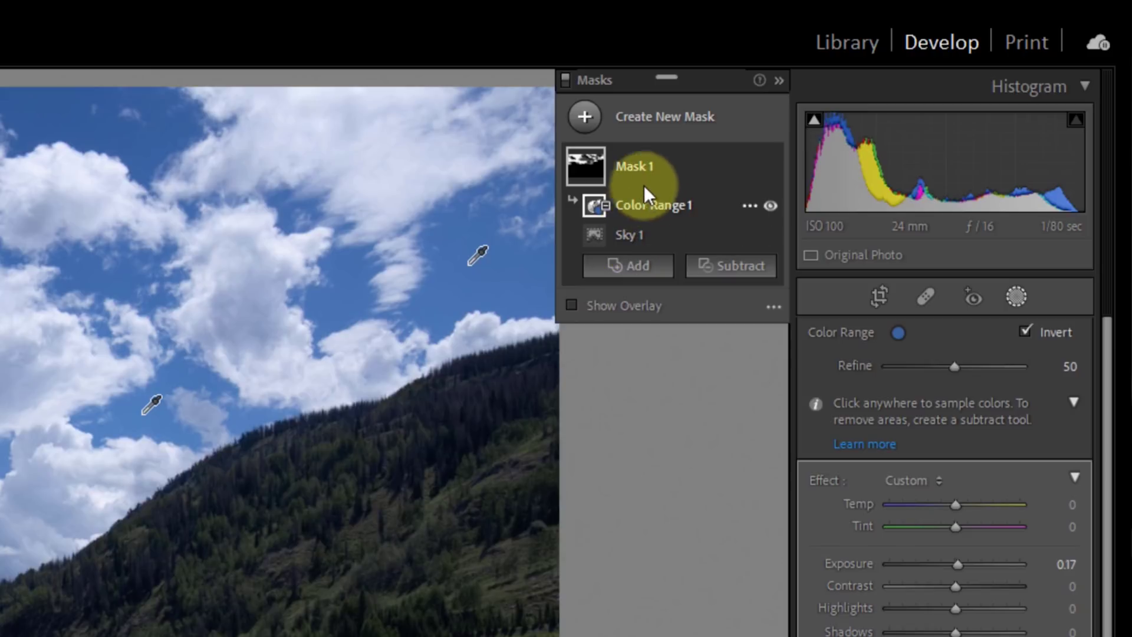
Rename the mask as "Sky Blues Only"
click(631, 166)
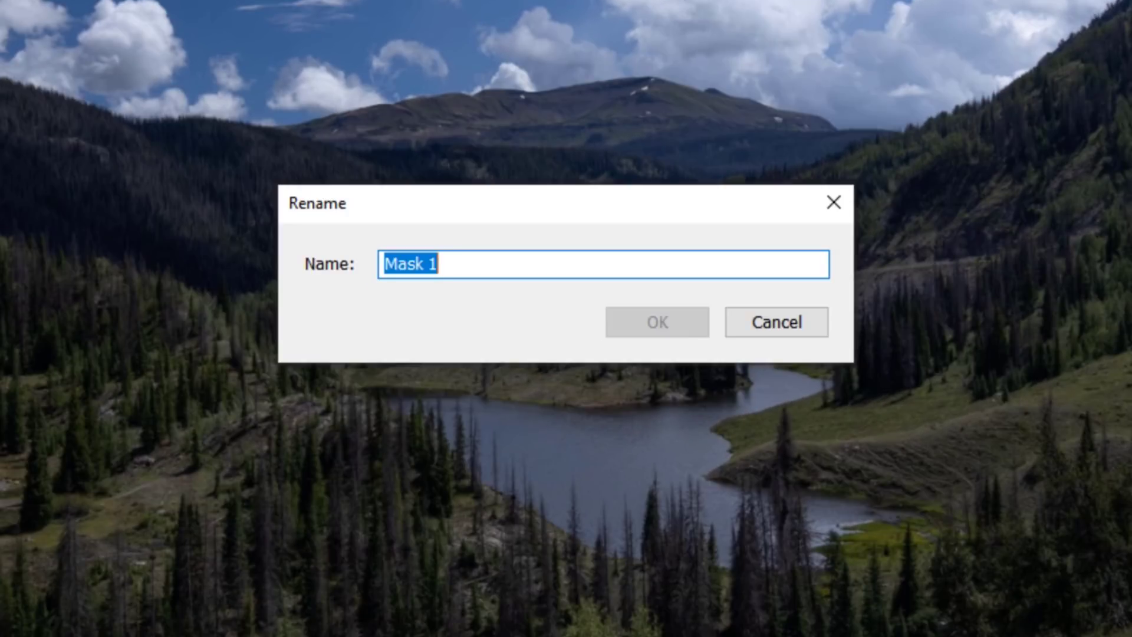
text(Sky Blues Only)
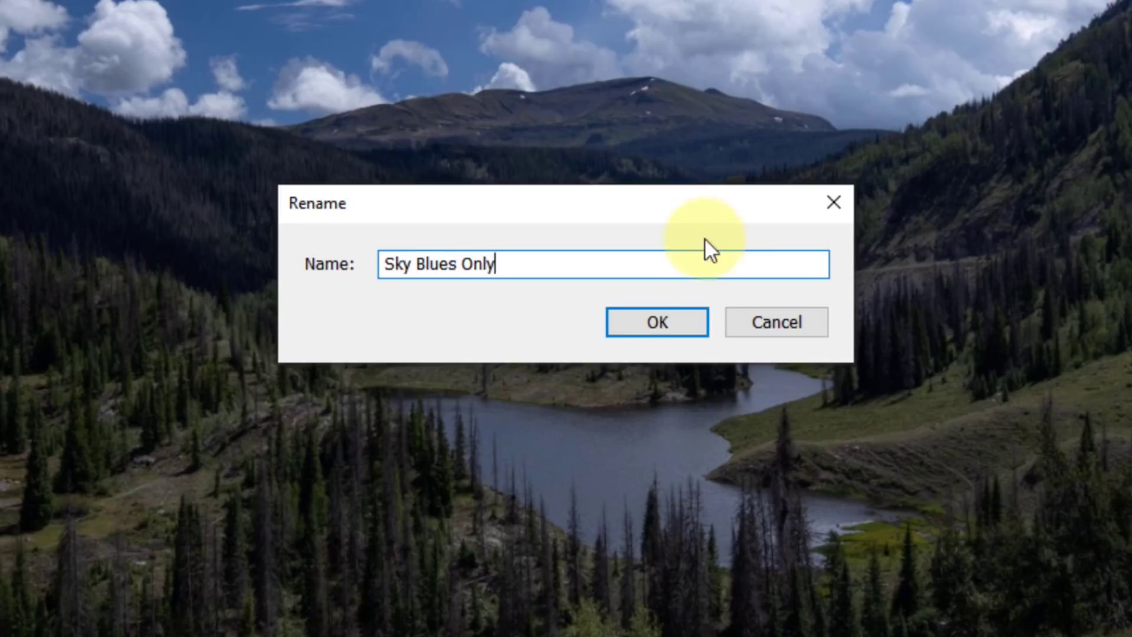
click(649, 323)
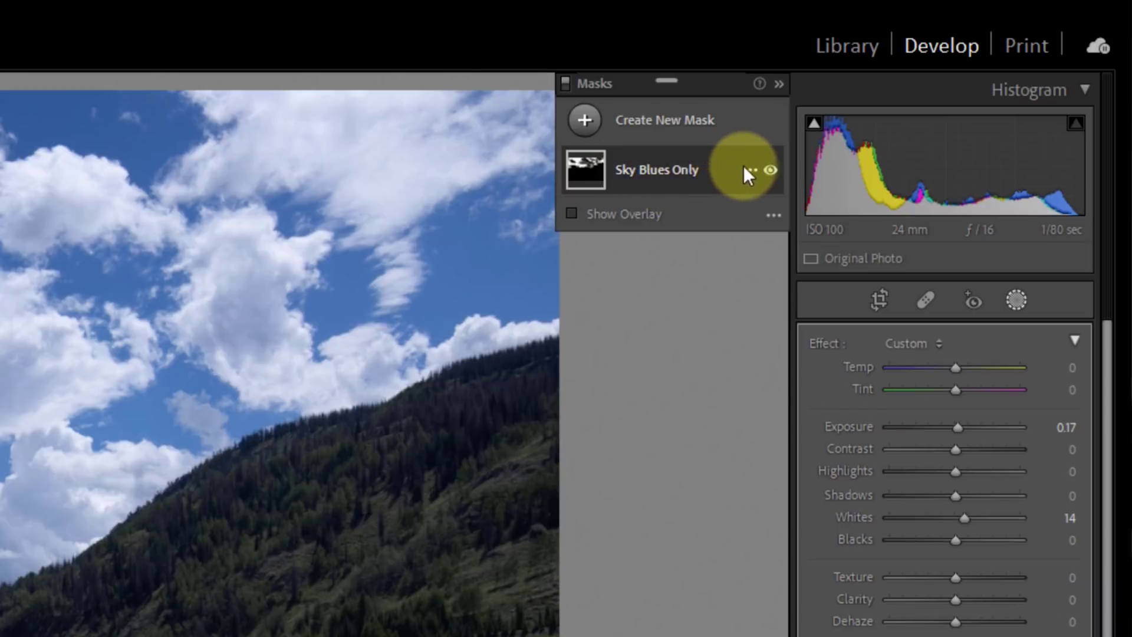
Expand the Sky Blues Only mask and examine its Color Range and Sky components
click(648, 171)
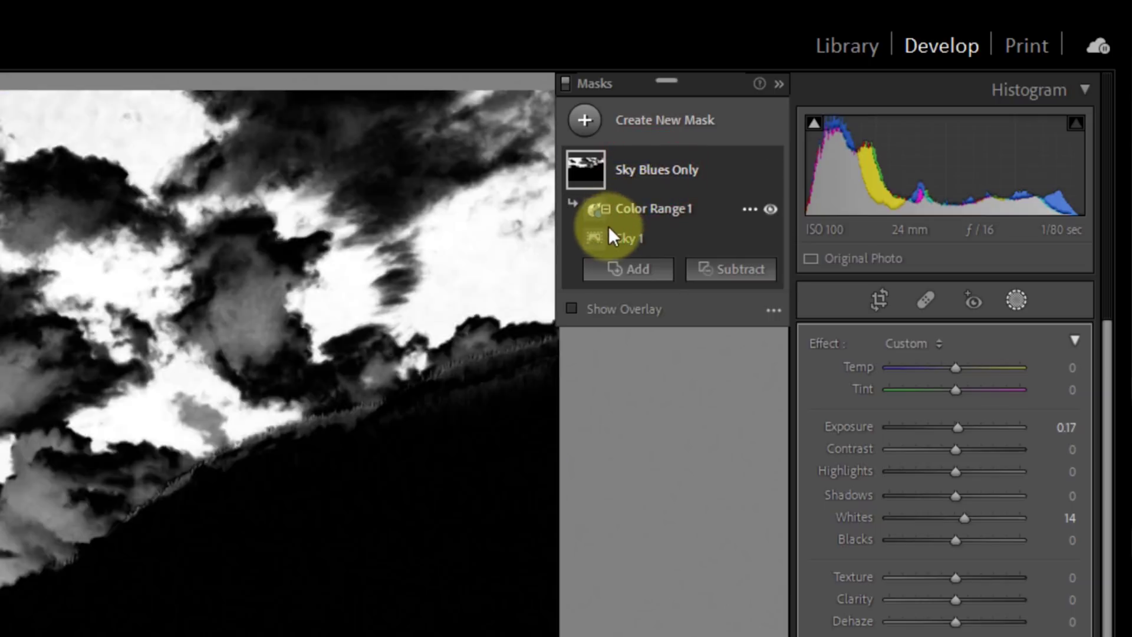
click(631, 236)
click(675, 213)
click(671, 232)
click(672, 222)
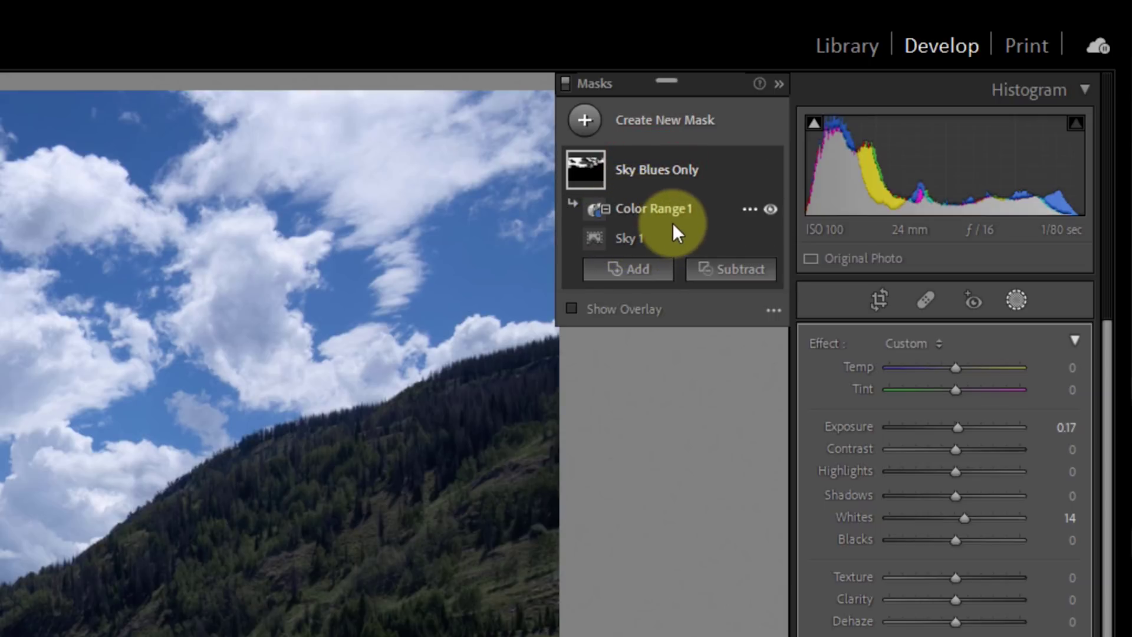
click(667, 234)
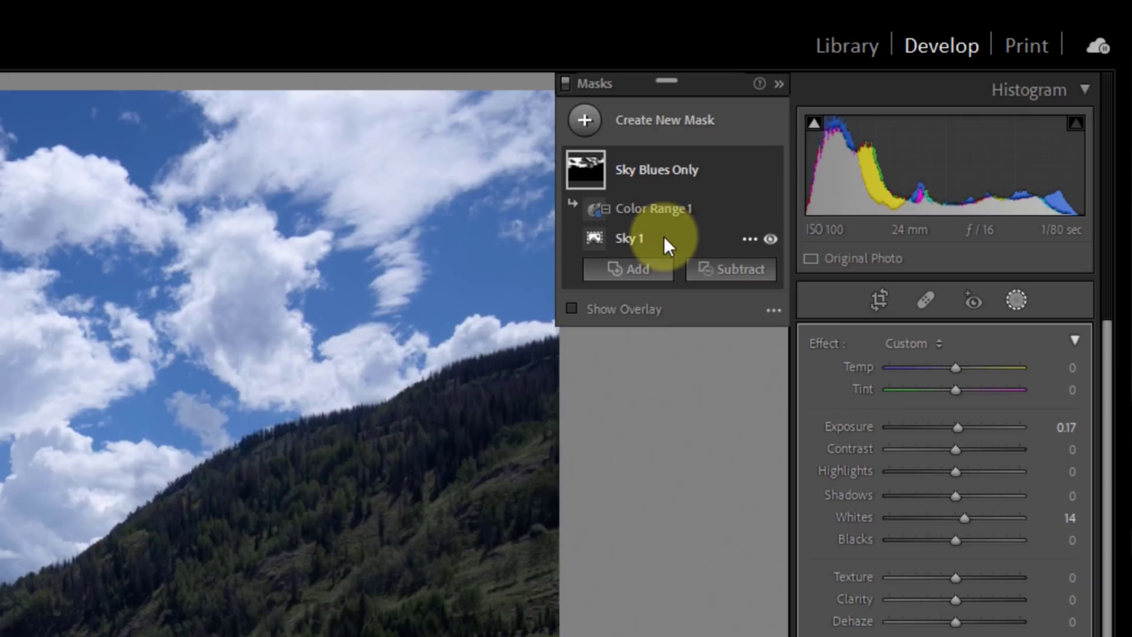
Collapse the Sky Blues Only mask's components and duplicate the mask
click(658, 179)
click(659, 179)
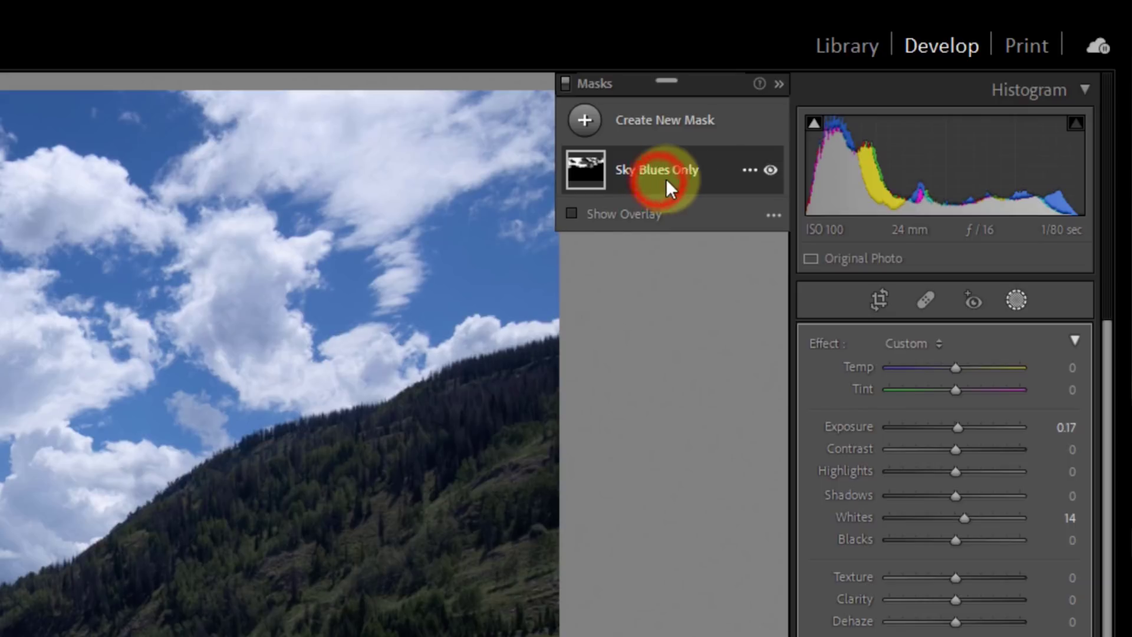
click(749, 170)
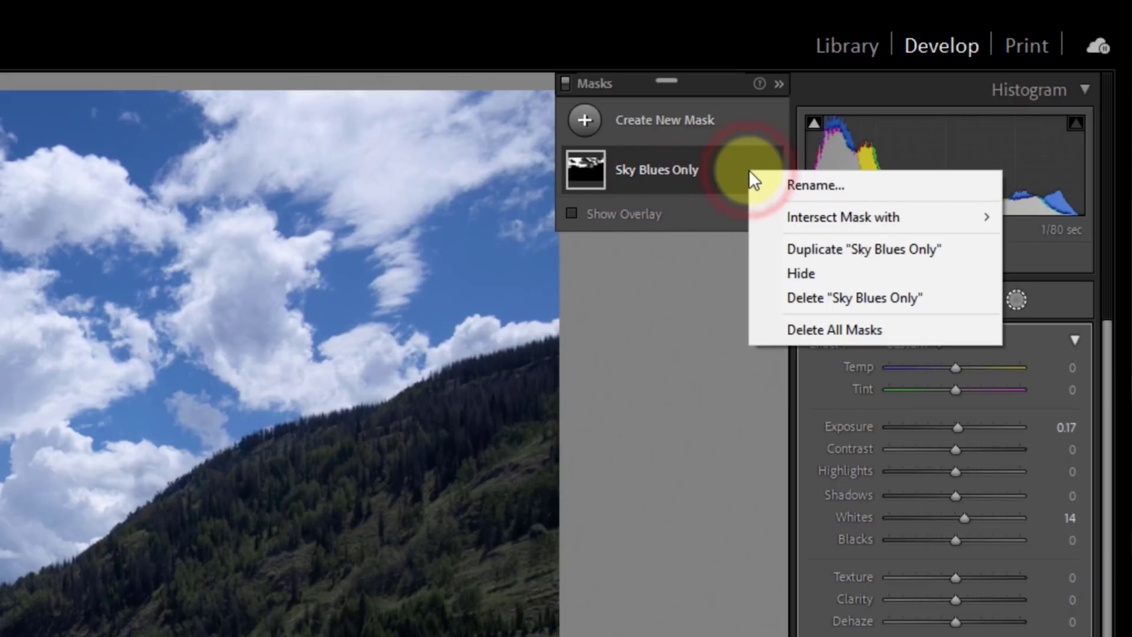
click(813, 247)
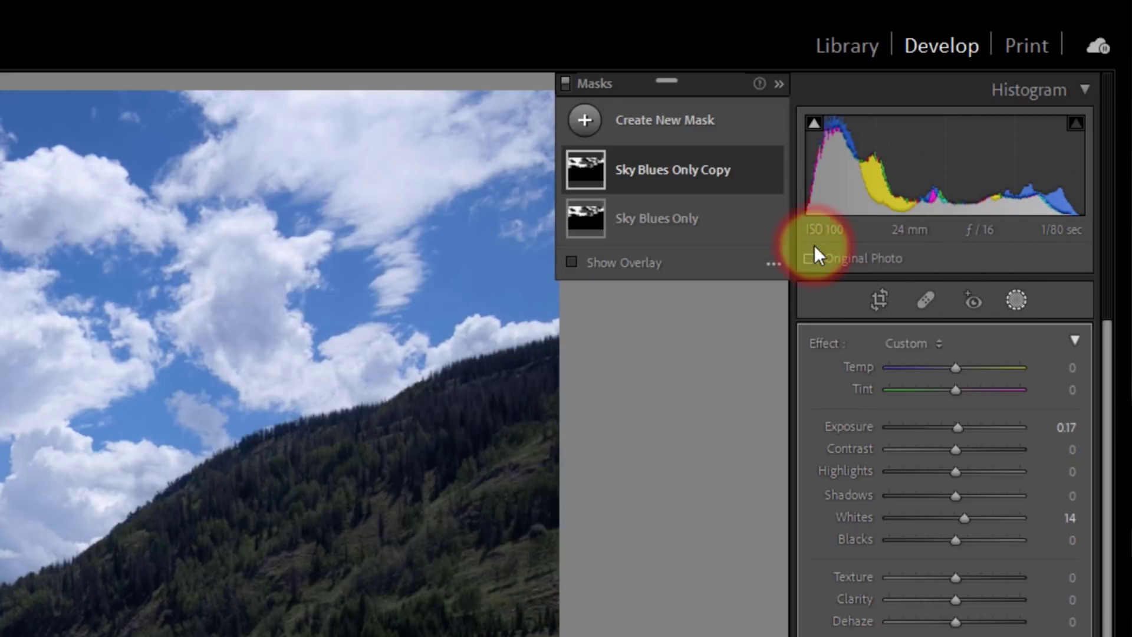
Turn off inversion of the subtracted Color Range in Sky Blues Only Copy to target the clouds
click(663, 171)
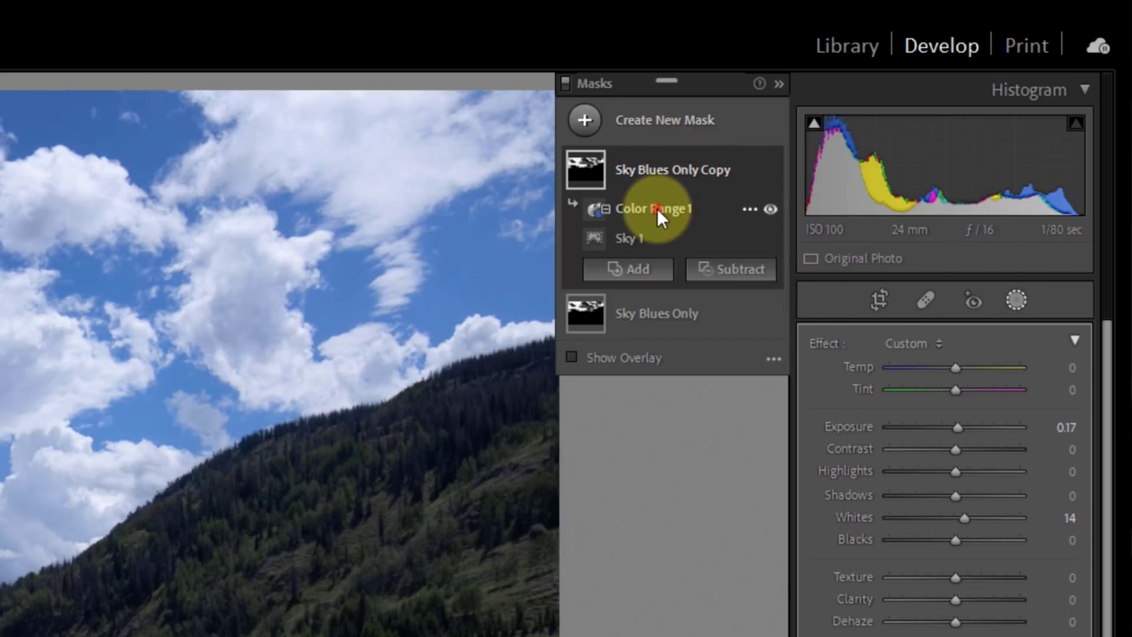
click(657, 207)
click(1027, 337)
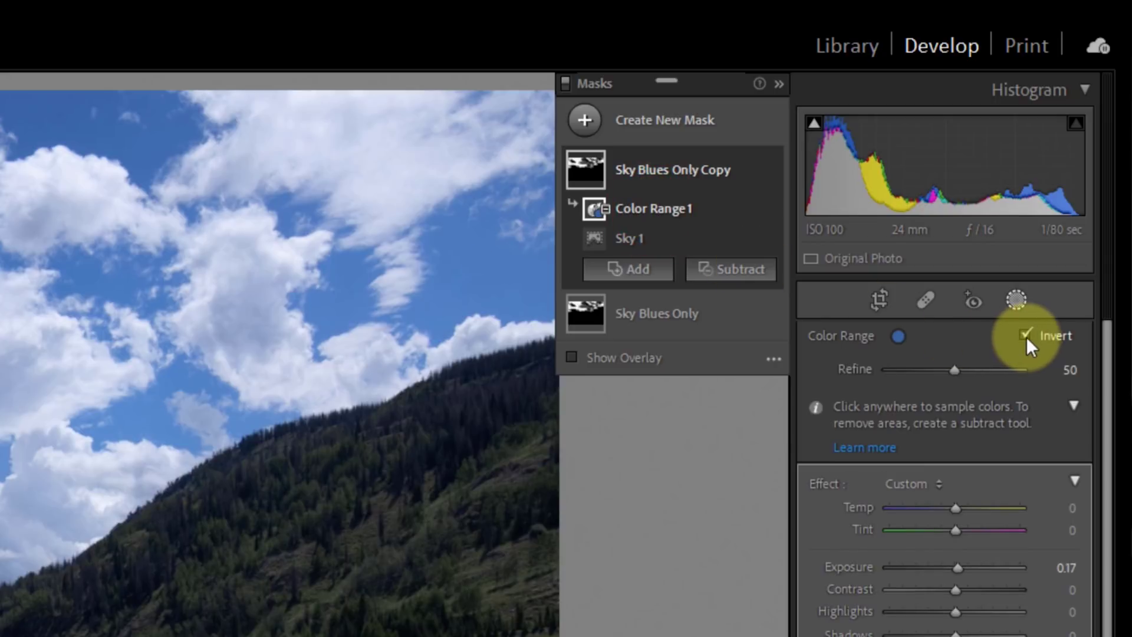
click(1027, 334)
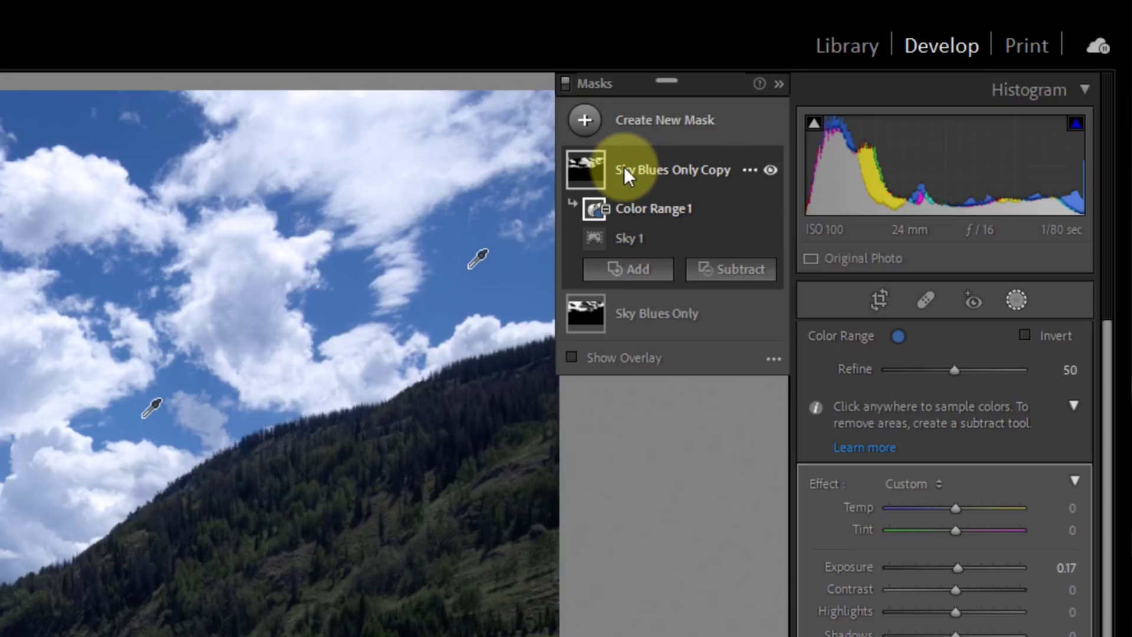
mouse_move(592, 164)
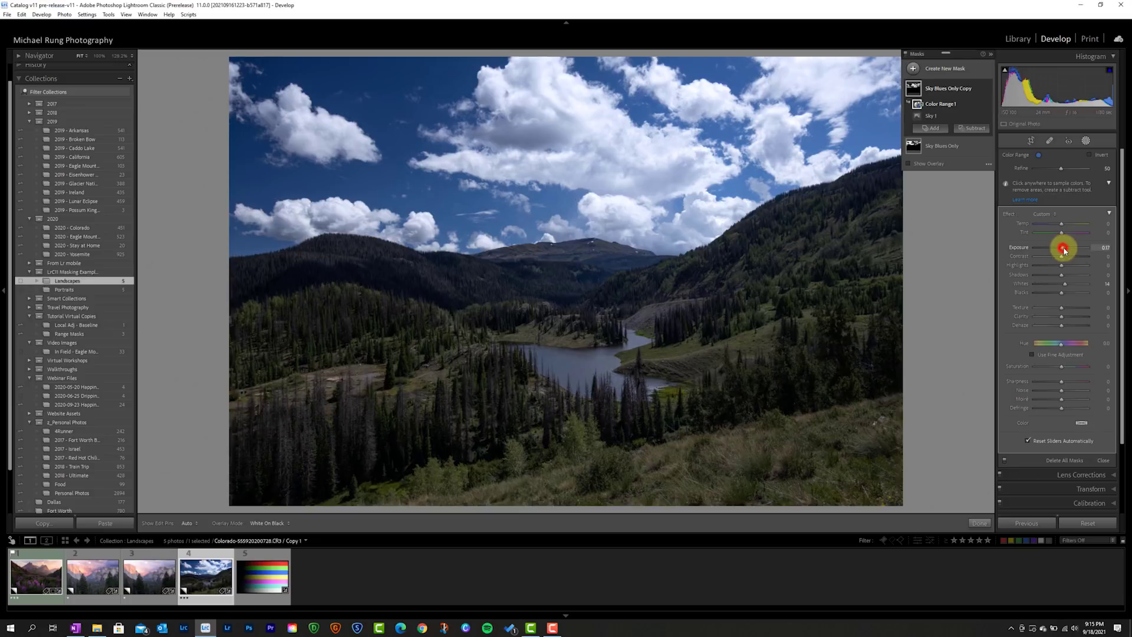
Set the cloud mask's Exposure to 0.64, Clarity to 53 and Dehaze to 6
drag(1064, 251, 1067, 248)
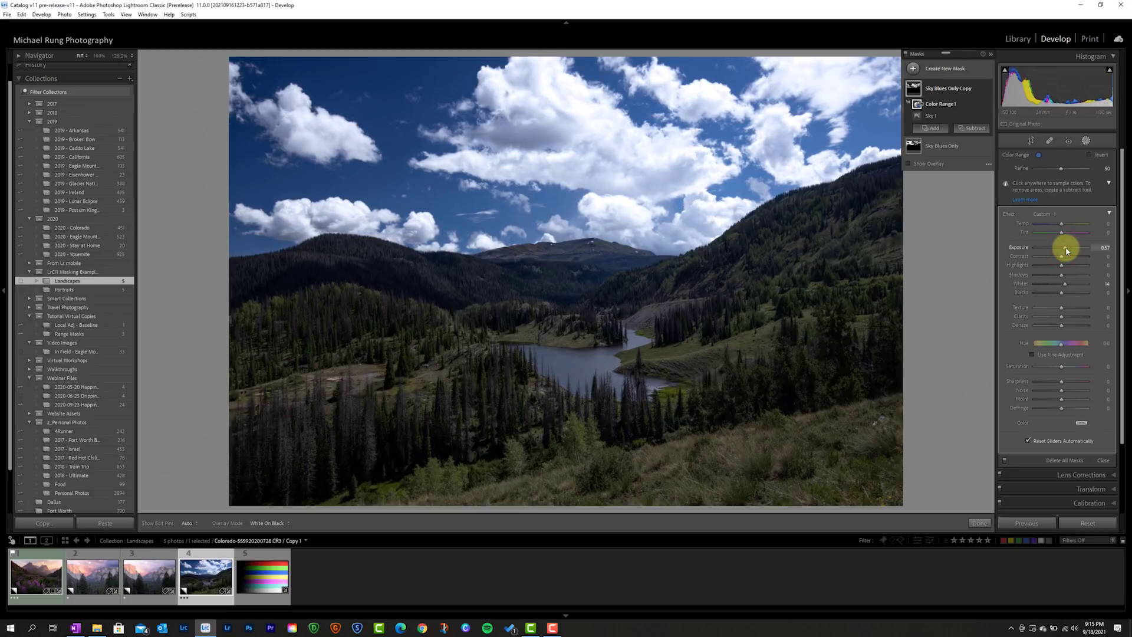
click(1076, 316)
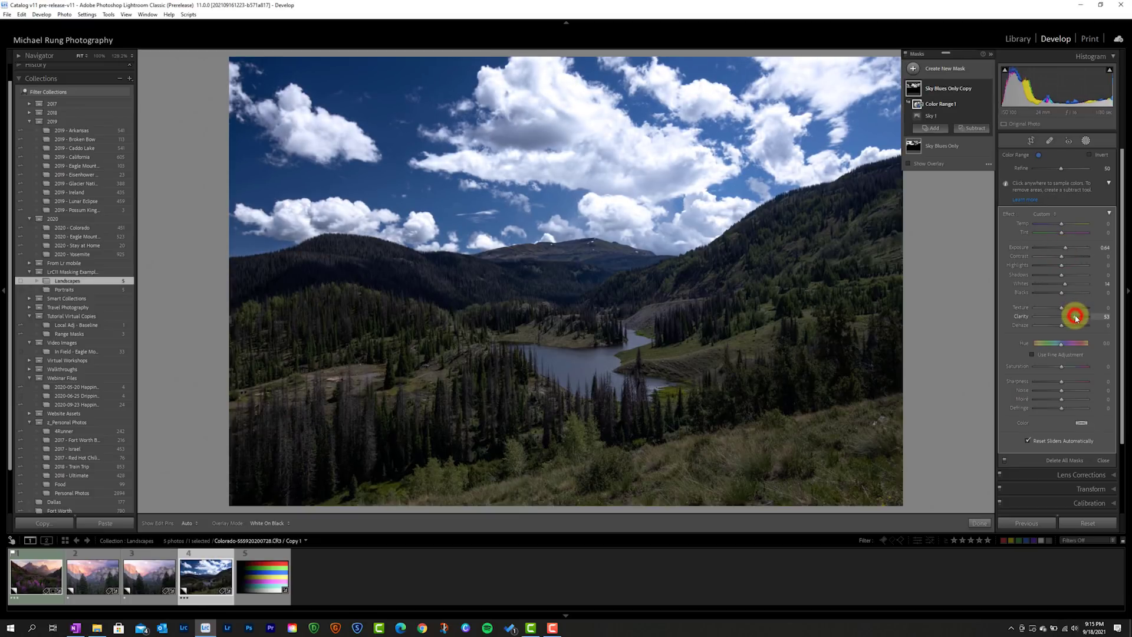
click(1063, 327)
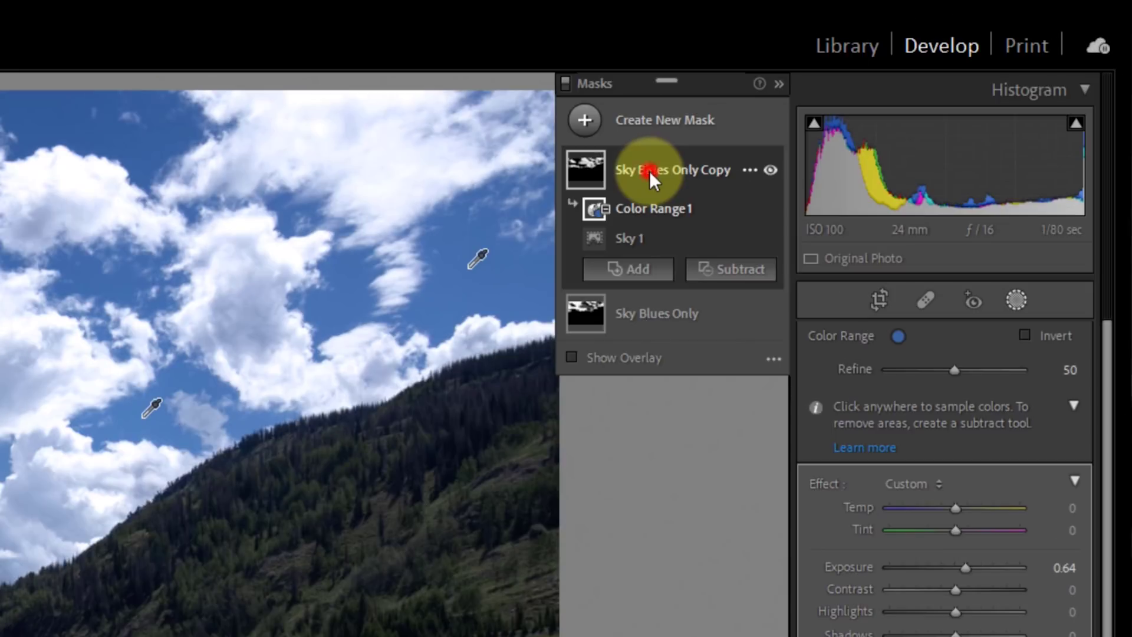
Rename the Sky Blues Only Copy mask as "Sky Clouds Only"
click(939, 89)
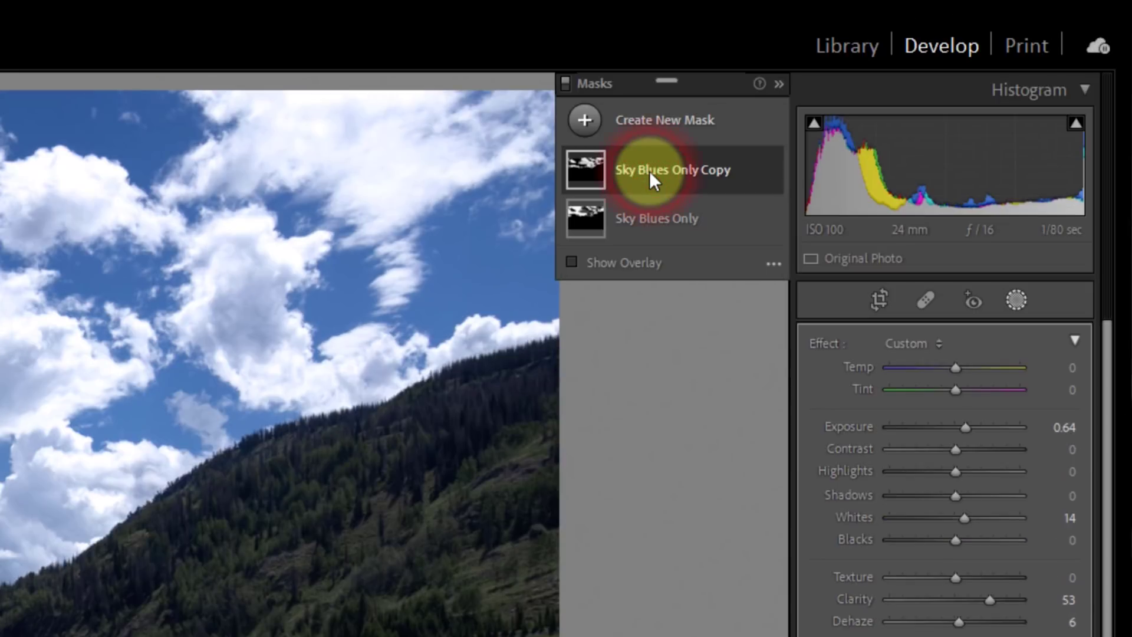
double_click(650, 171)
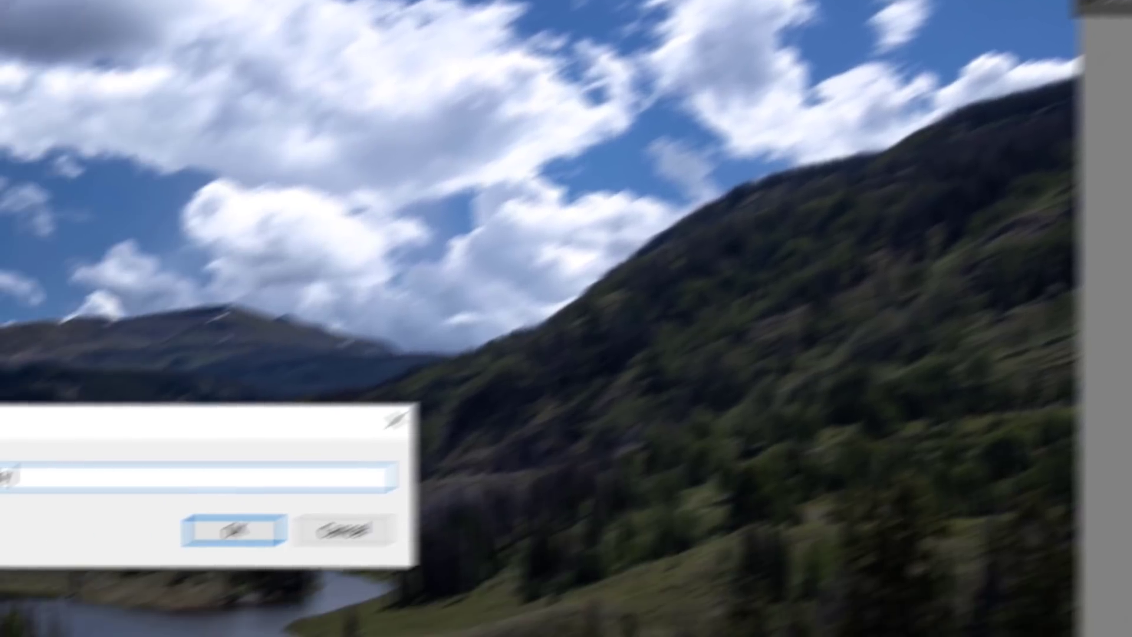
text(Sky Clouds Only)
click(640, 327)
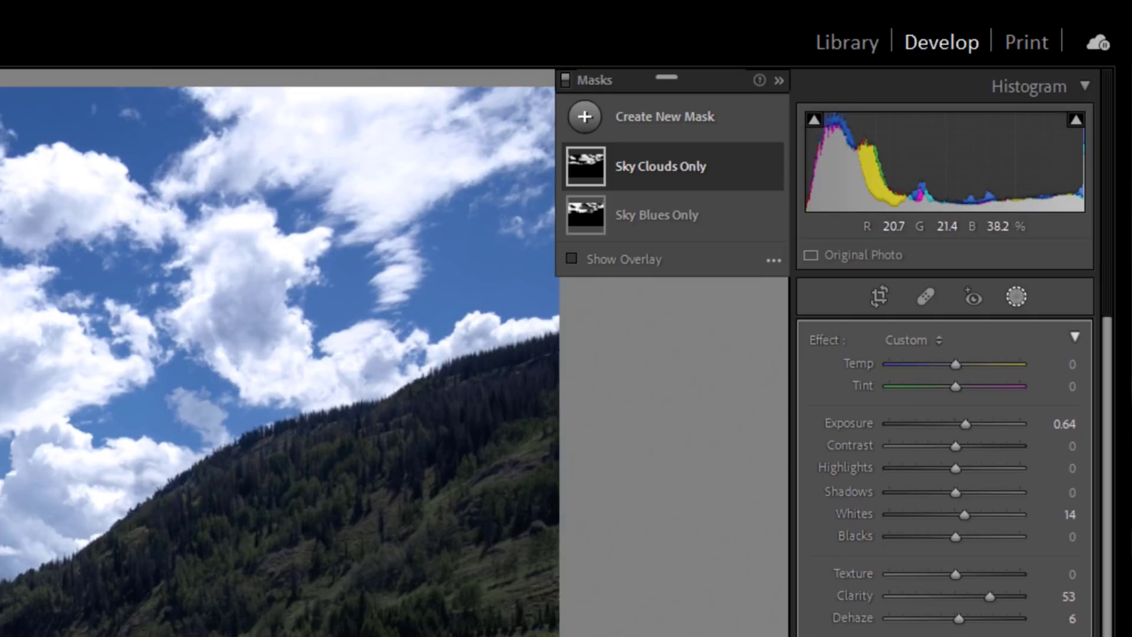
click(433, 242)
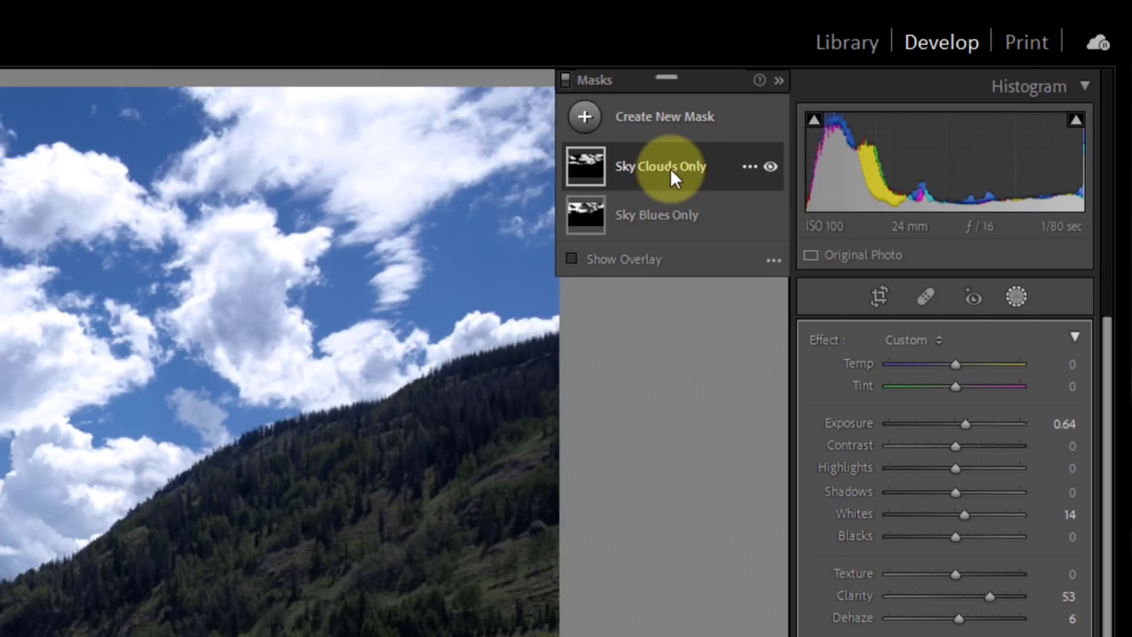
Set the Sky Blues Only mask's Exposure to -0.30
click(656, 211)
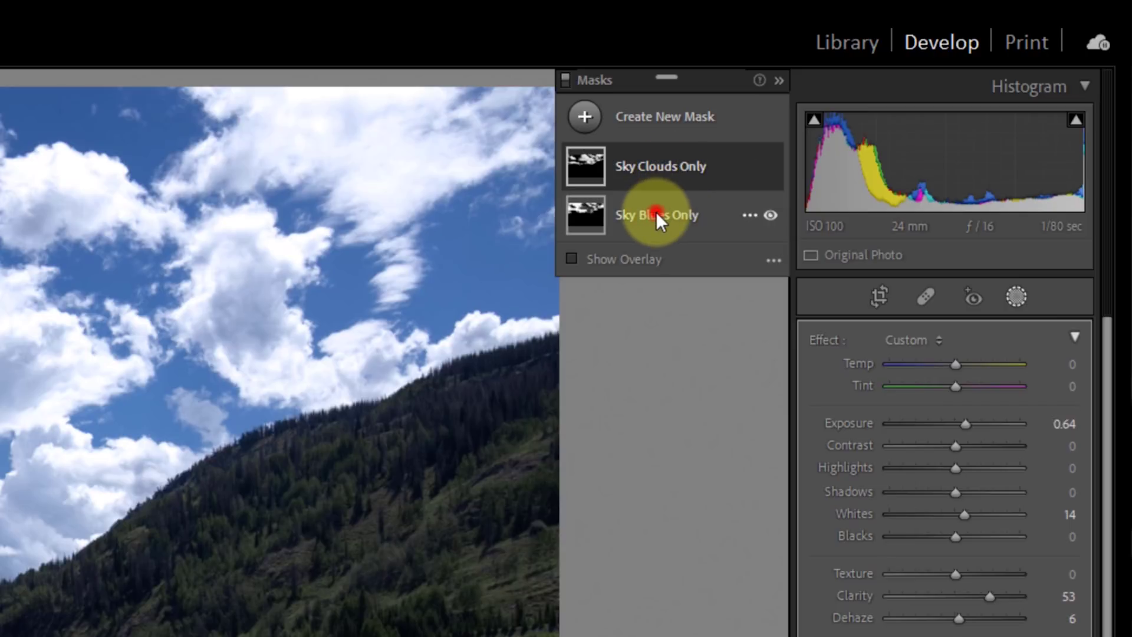
click(655, 211)
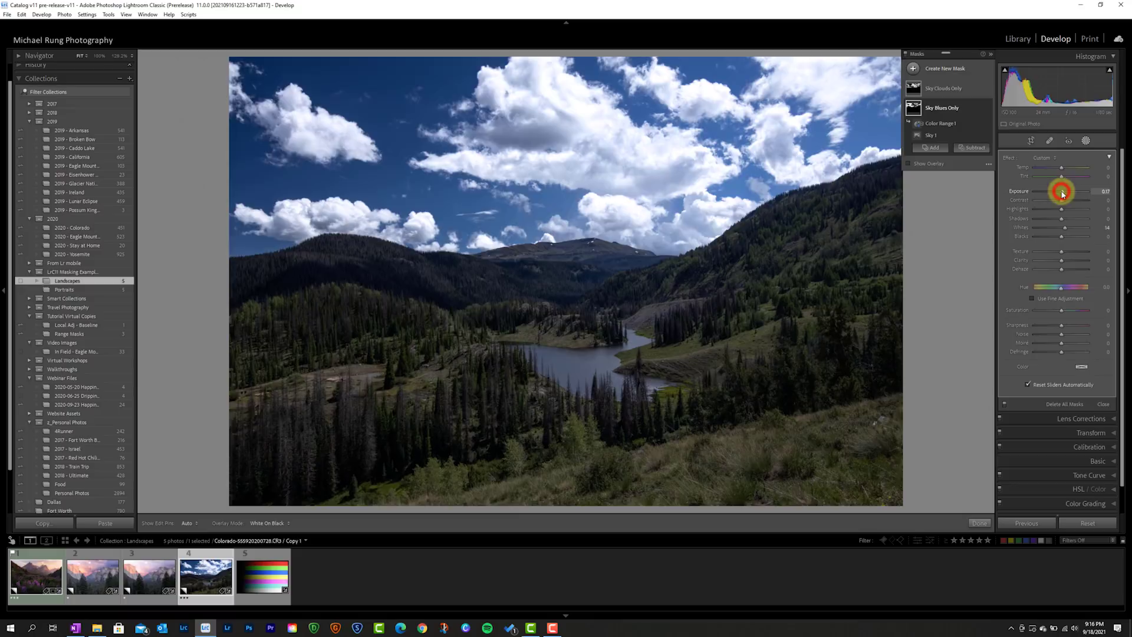
drag(955, 423, 948, 423)
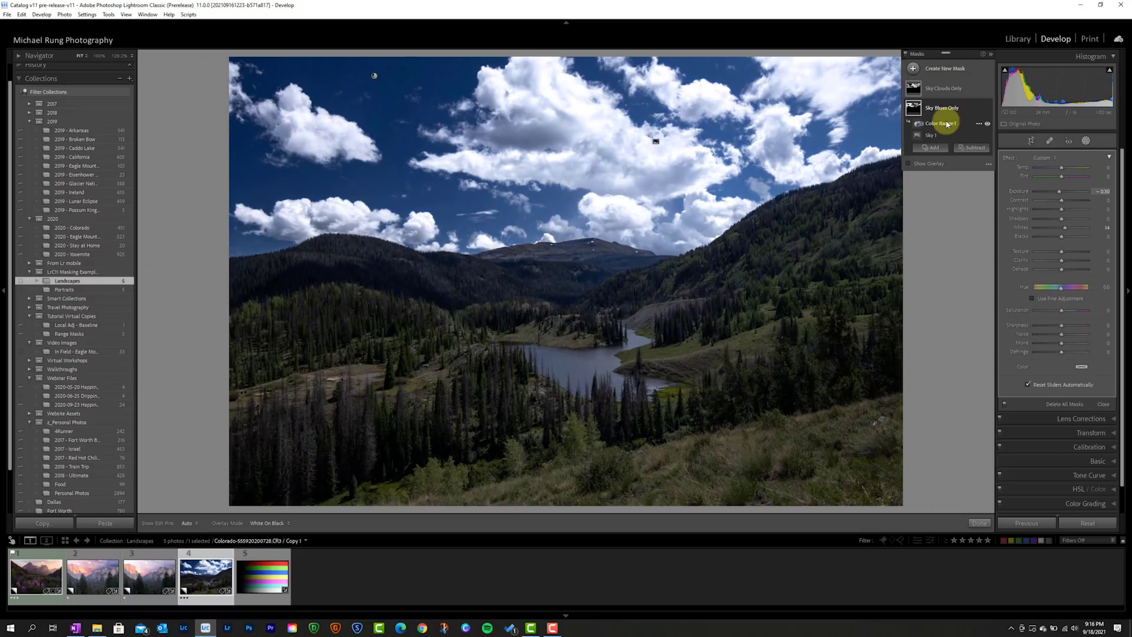
Compare the before and after versions of the landscape photo several times
key(backslash)
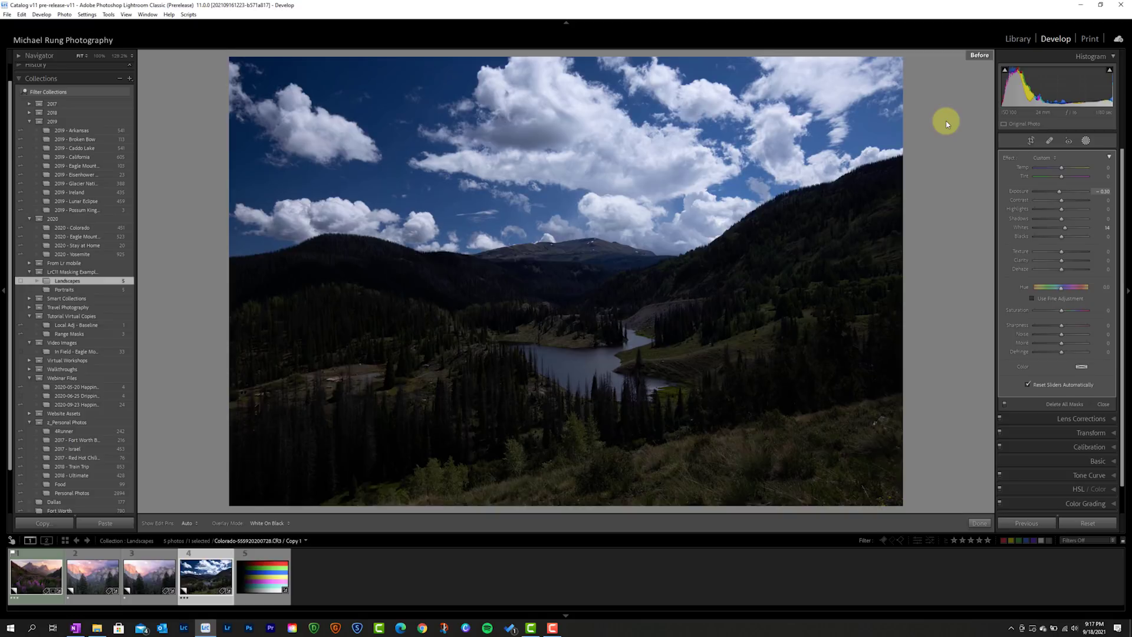
key(backslash)
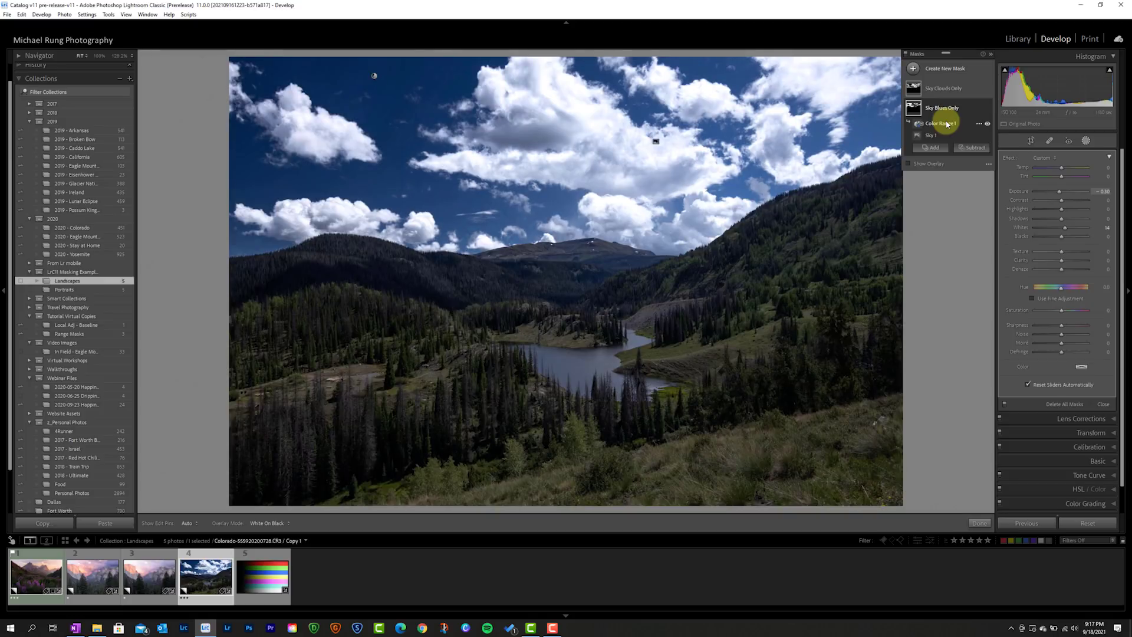
key(backslash)
key(backslash)
key(backslash)
key(backslash)
Close masking and review the photo's global Basic adjustments
click(1085, 140)
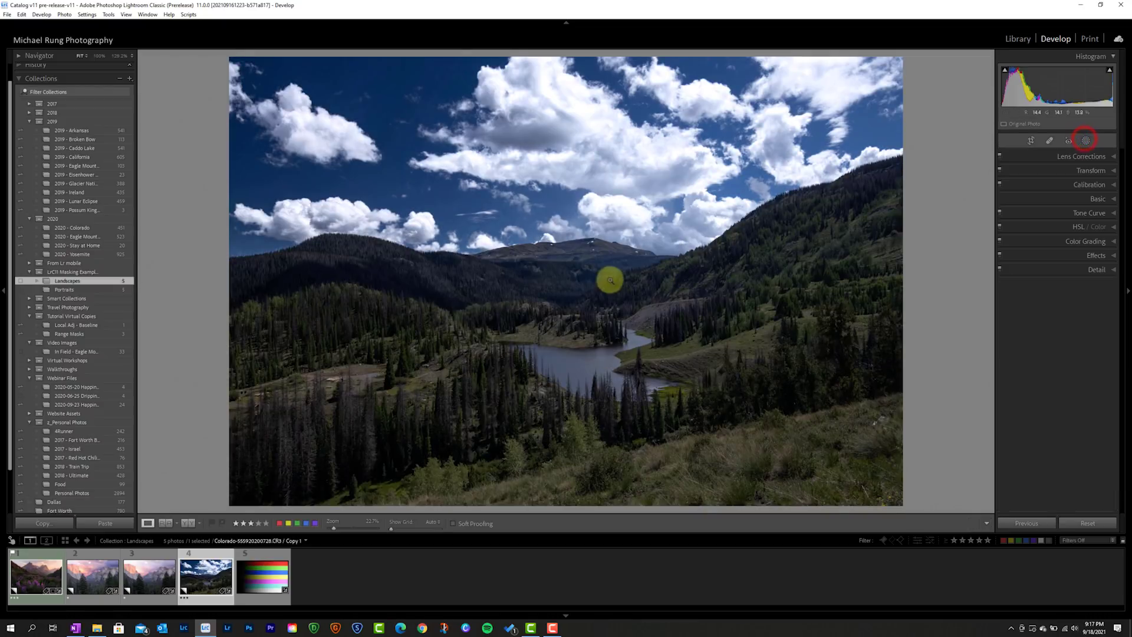
click(1061, 198)
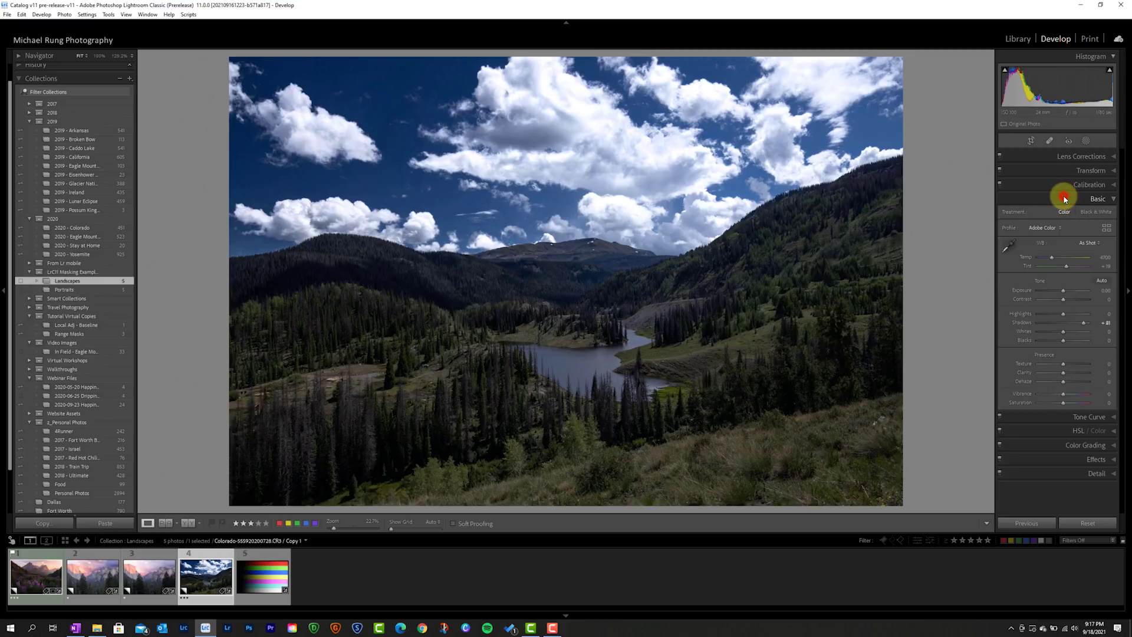
click(1065, 199)
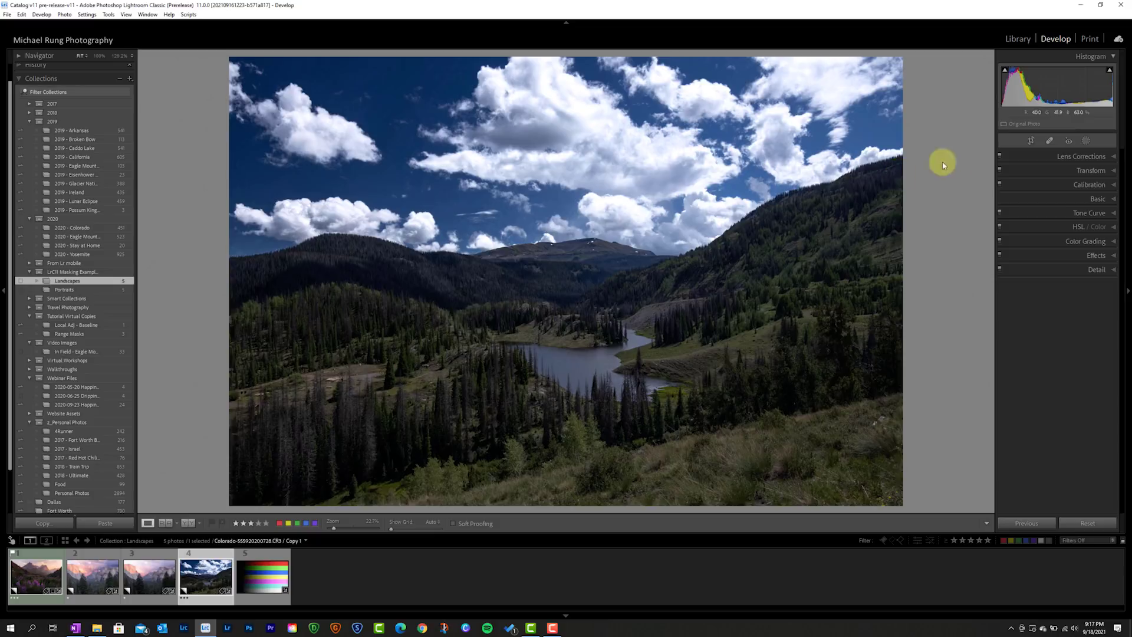
Subtract a Radial Gradient from the Sky Clouds Only mask, drawing a wide ellipse over the bright central cloud
click(1085, 141)
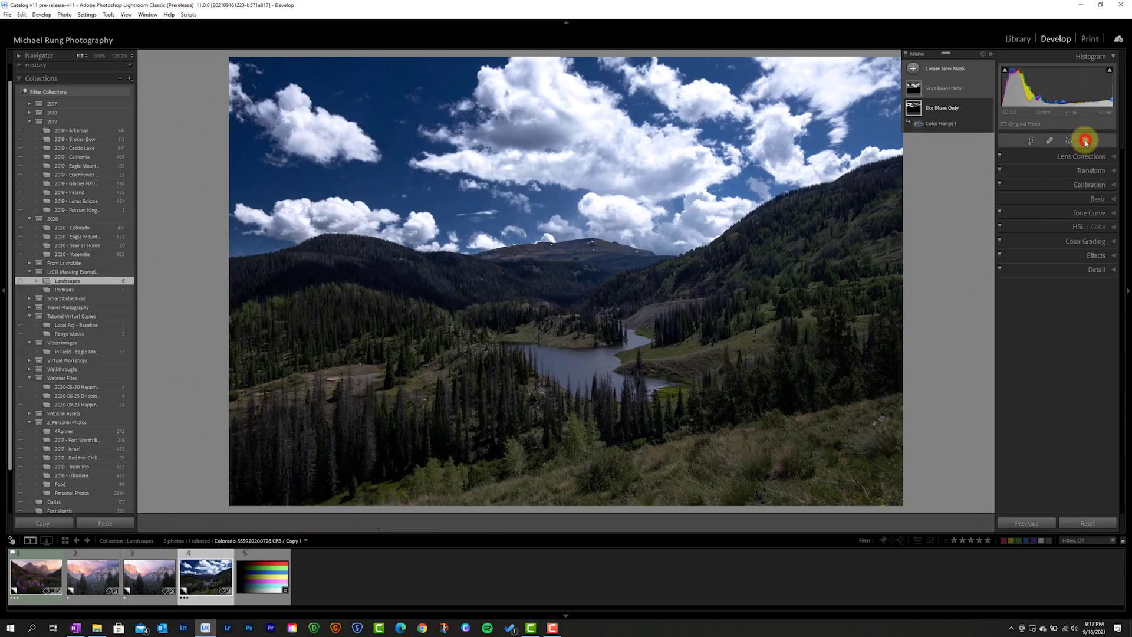
click(942, 90)
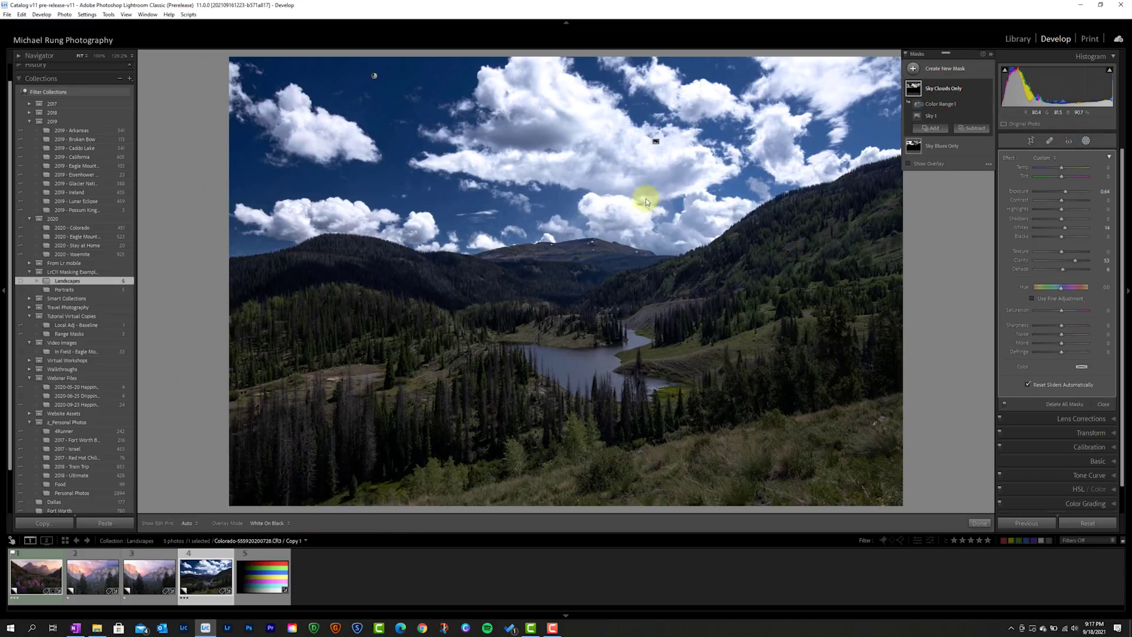
click(619, 200)
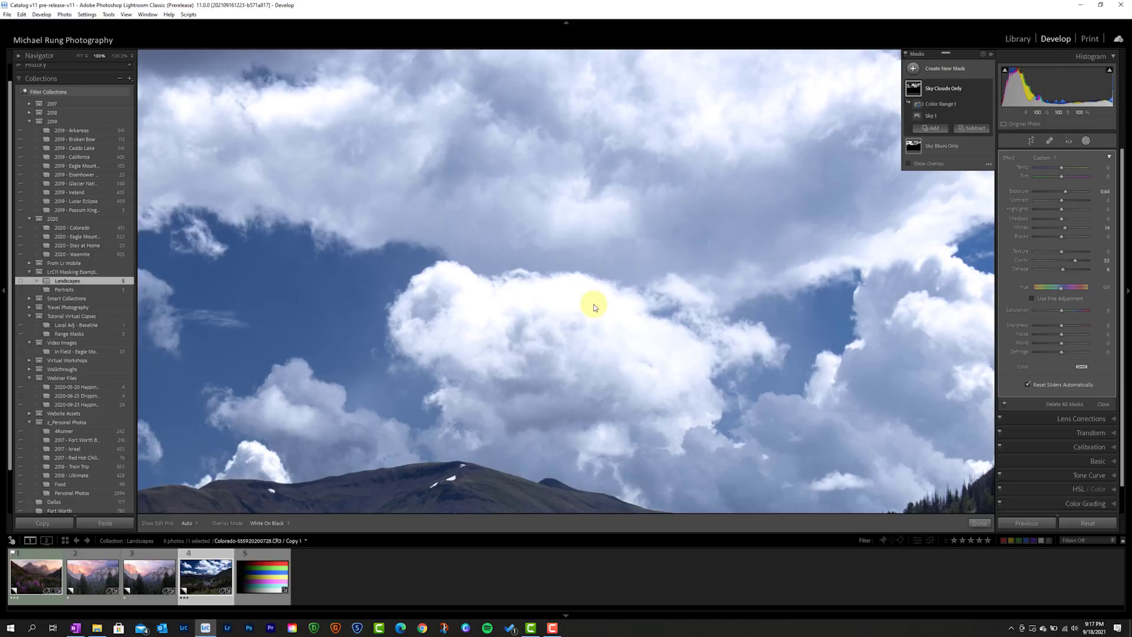
click(971, 129)
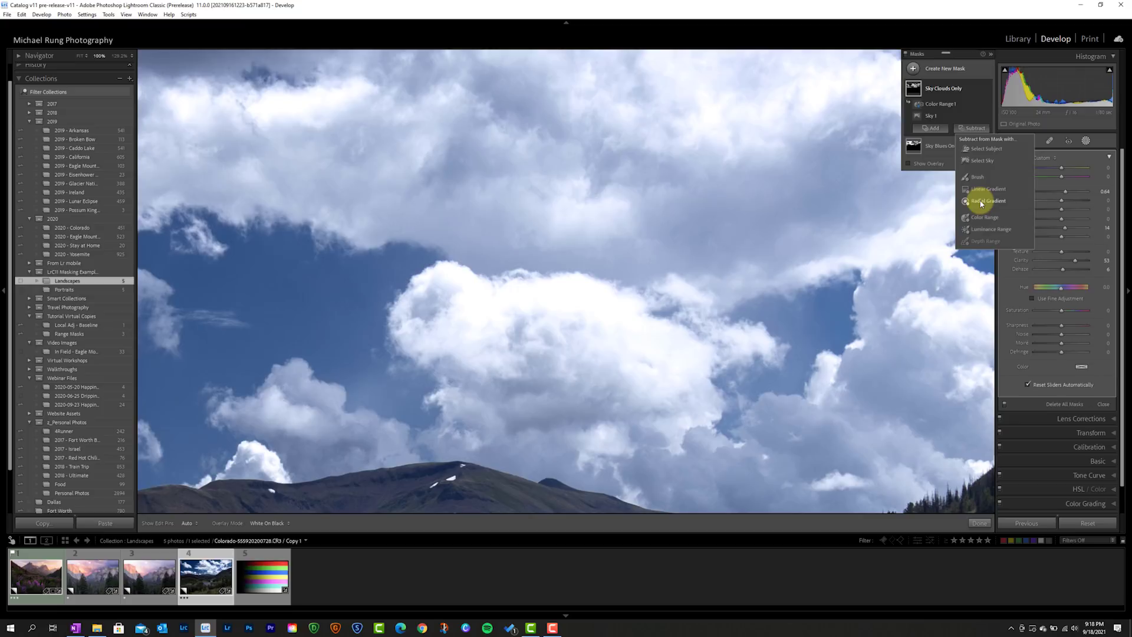
click(981, 201)
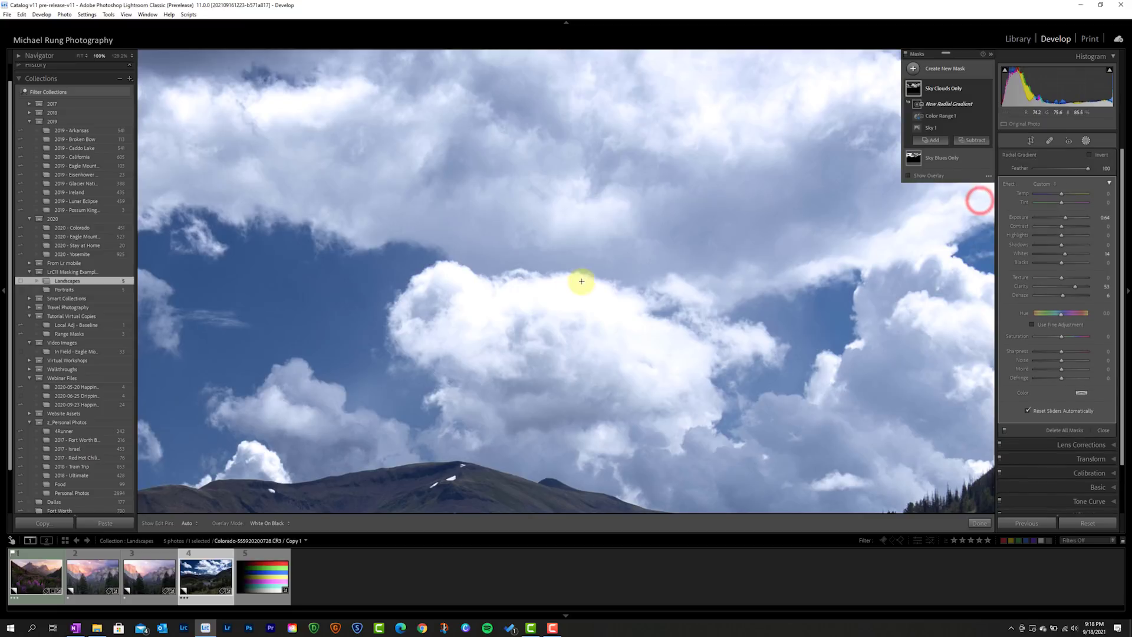
drag(483, 322, 705, 232)
mouse_move(484, 322)
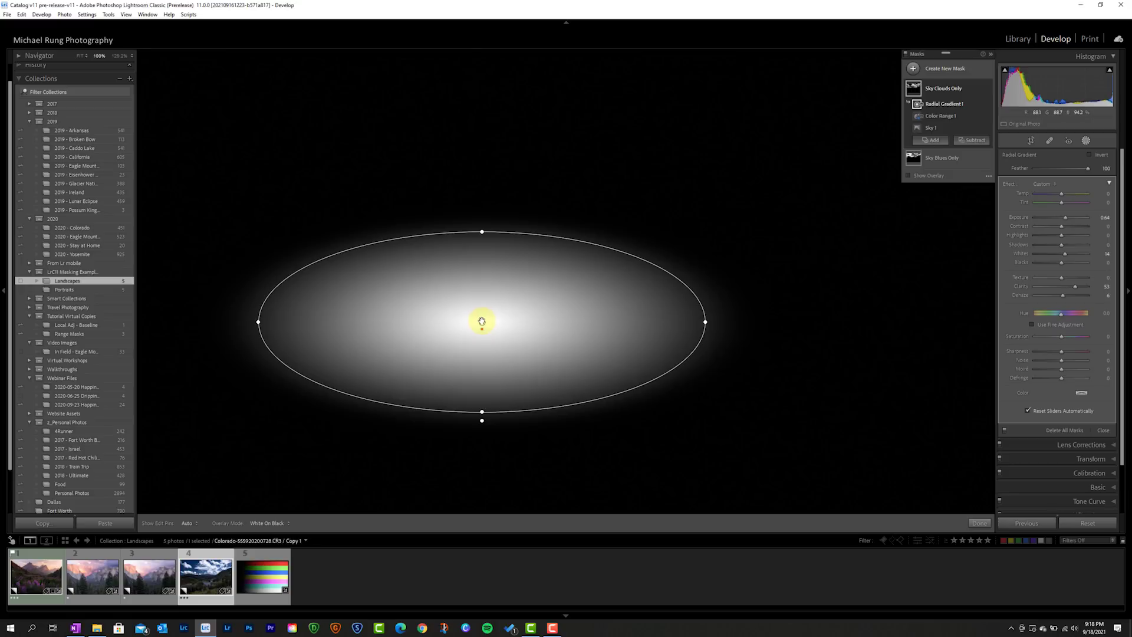
Shift the subtracted Radial Gradient slightly up and right over the bright cloud, and show the mask overlay for the whole photo
click(482, 322)
drag(482, 322, 518, 299)
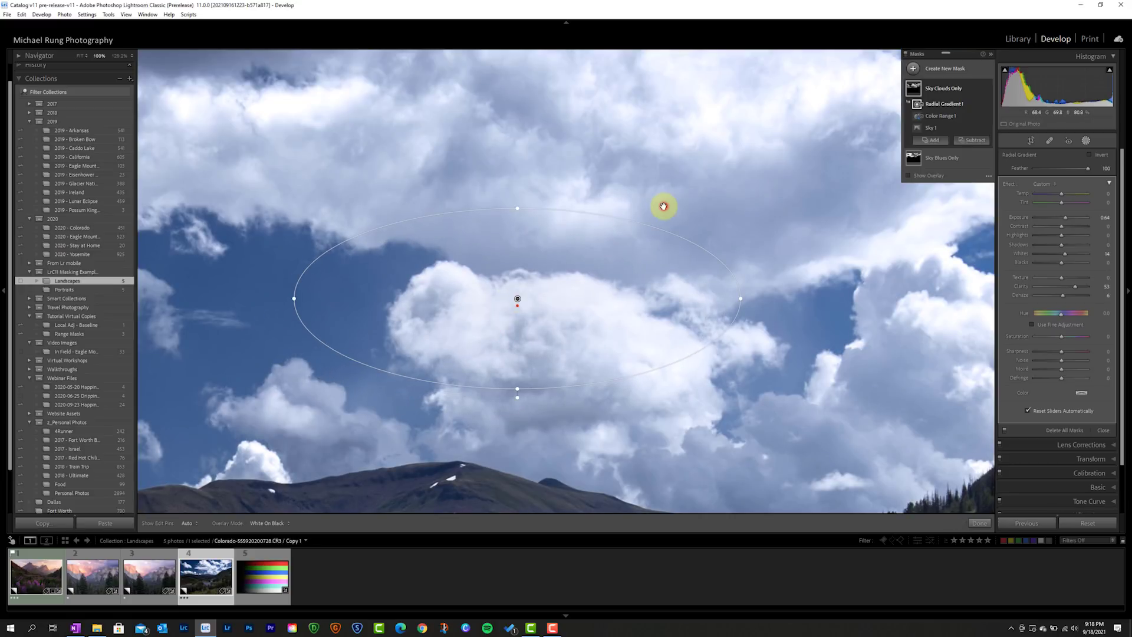
click(663, 206)
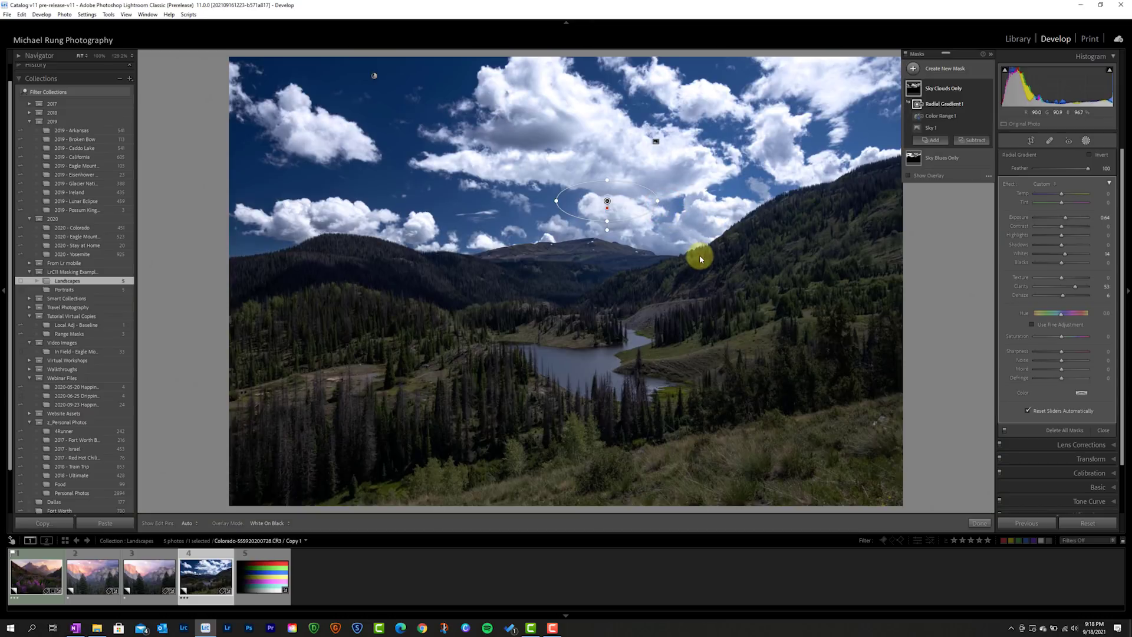
key(o)
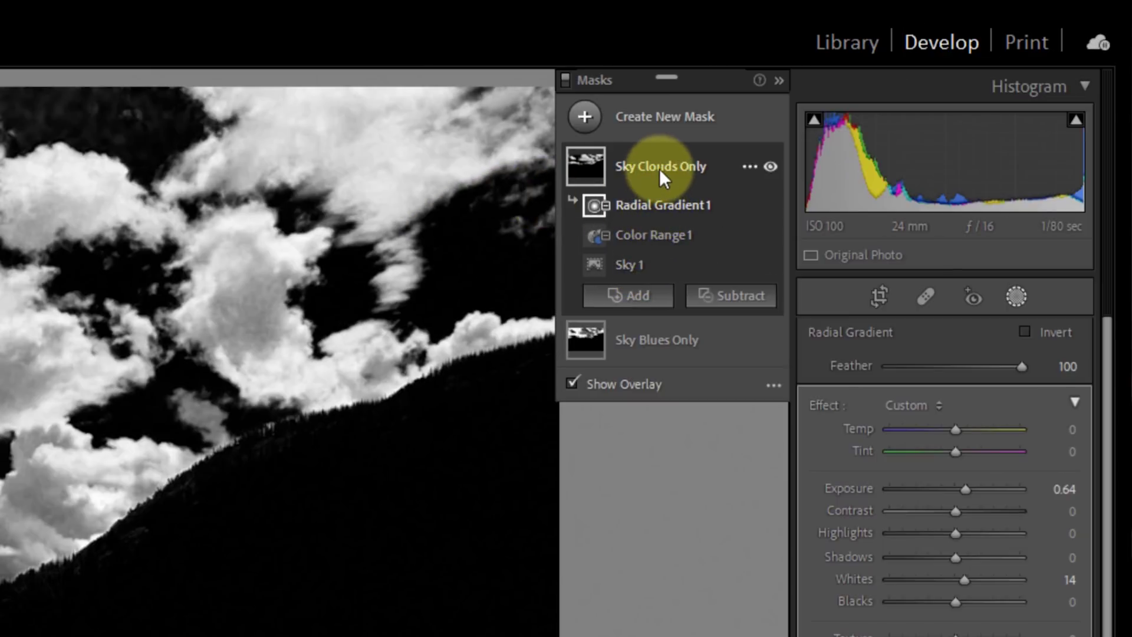
Rename the subtracted Radial Gradient as "Radial to remove blowouts"
double_click(652, 205)
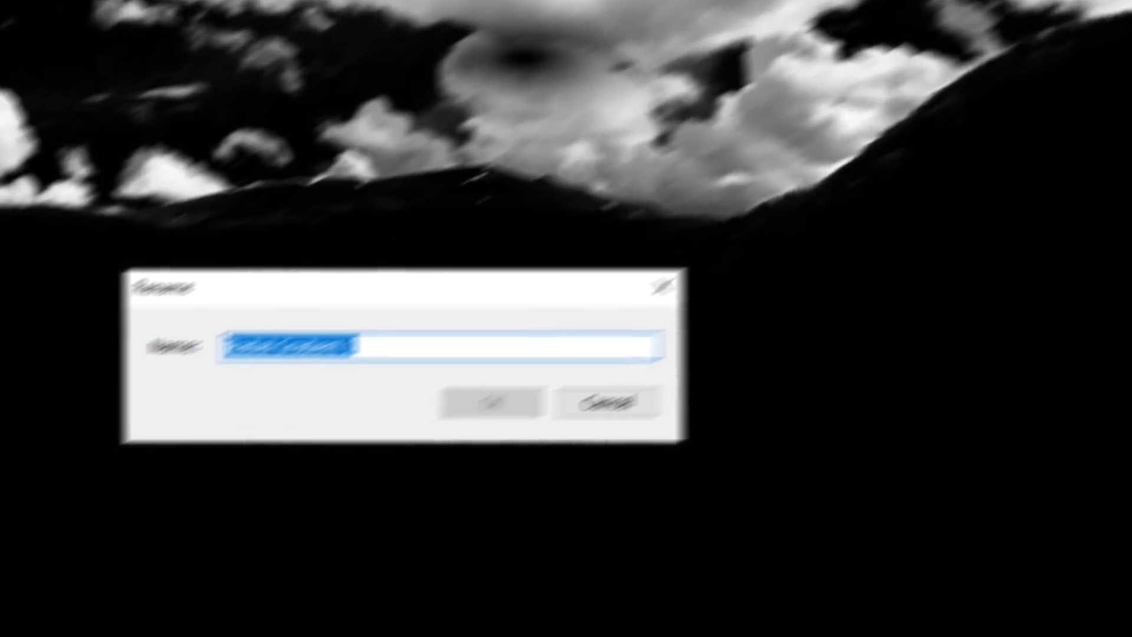
text(Radial to remove bl)
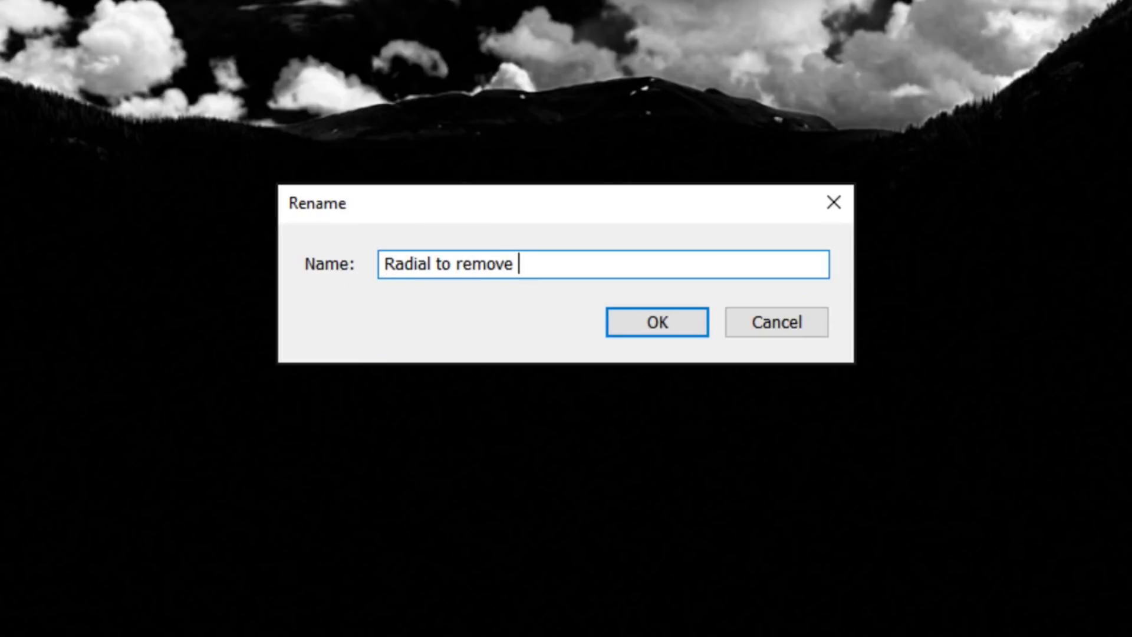
text(owouts)
click(649, 328)
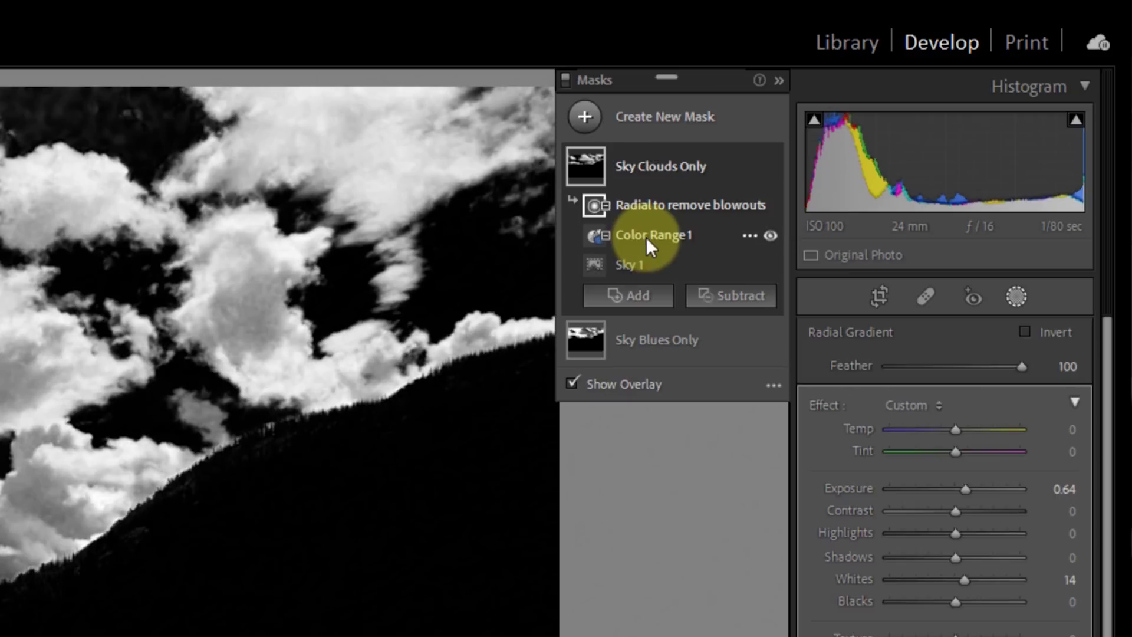
Rename the subtracted Color Range component of the Sky Clouds Only mask as "Exclude Blues" and hide the mask overlay
double_click(649, 236)
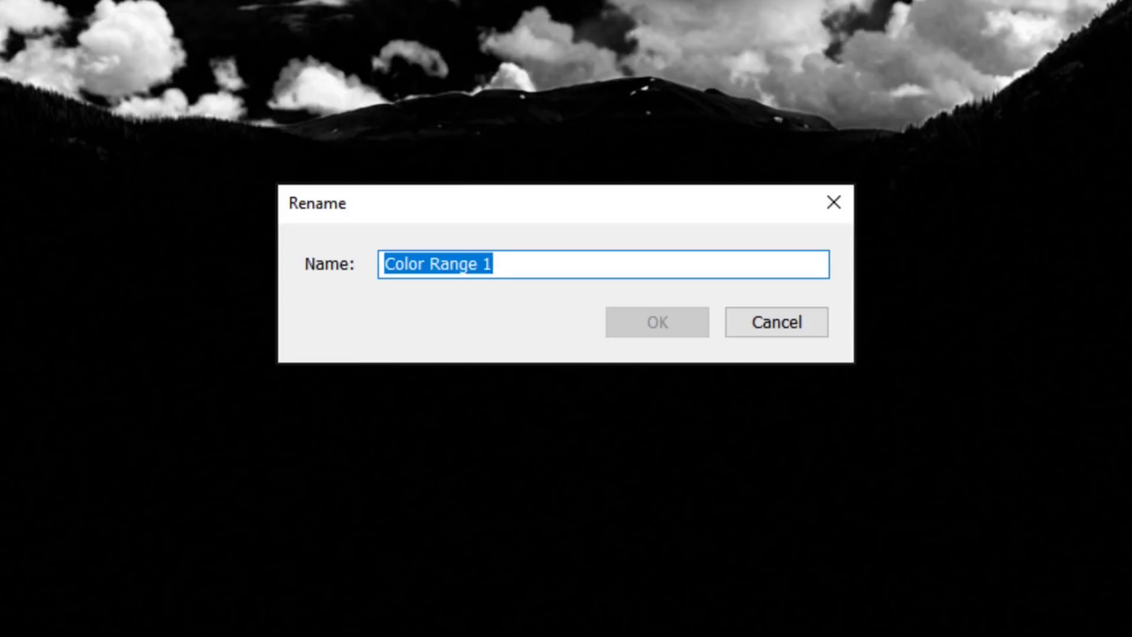
text(Exclude Blues)
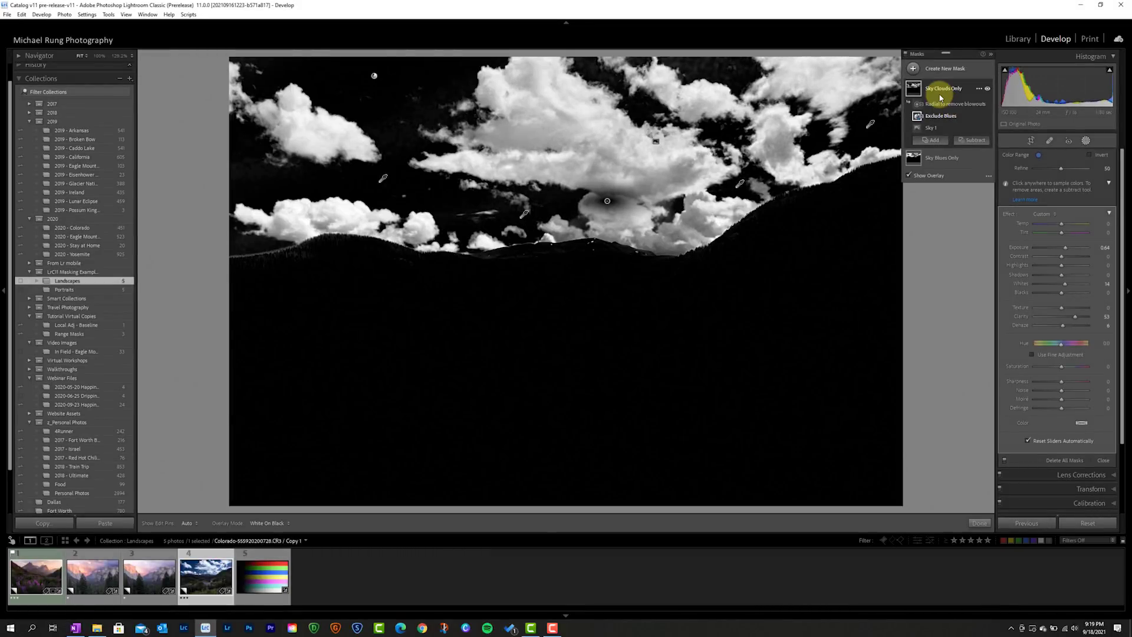
key(o)
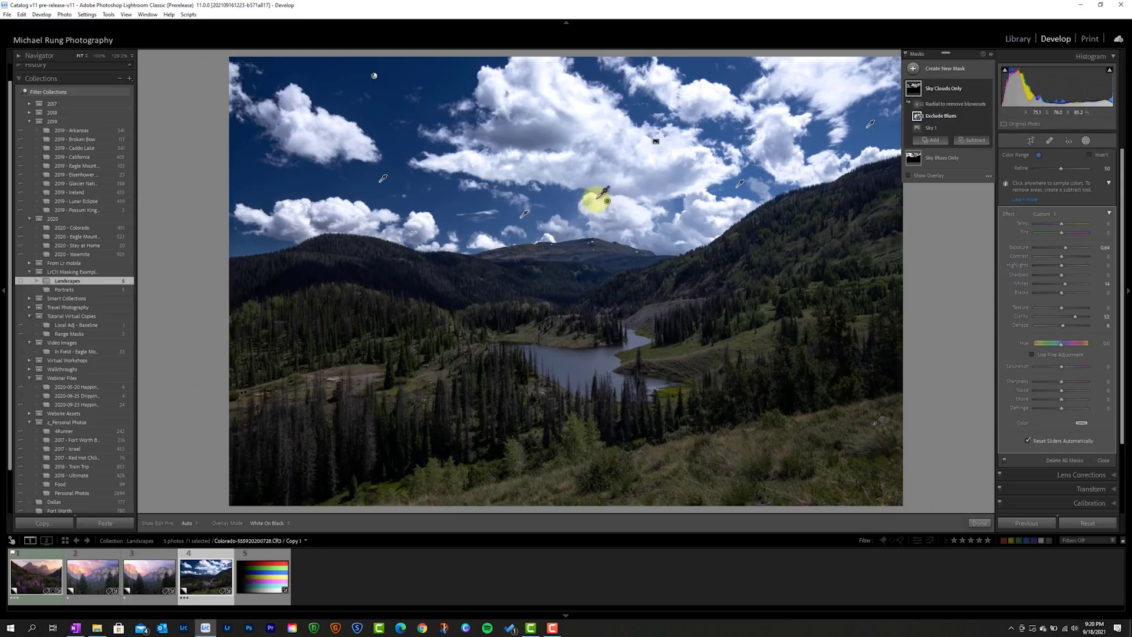
Select the "Radial to remove blowouts" component and toggle its visibility repeatedly to compare its effect on the bright central cloud
click(608, 201)
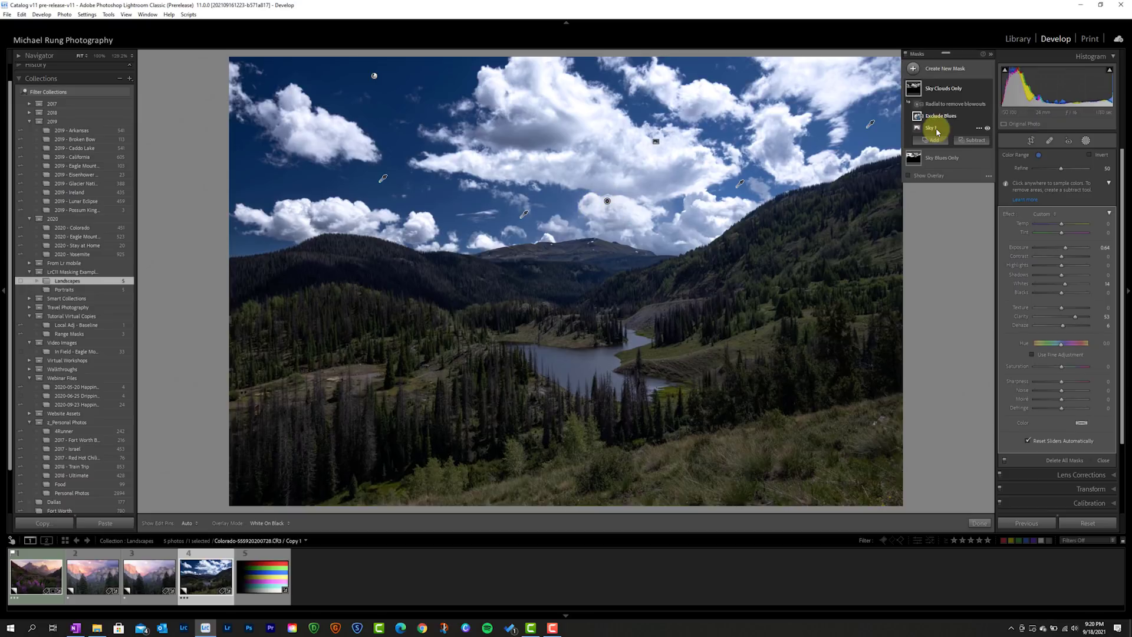
click(949, 105)
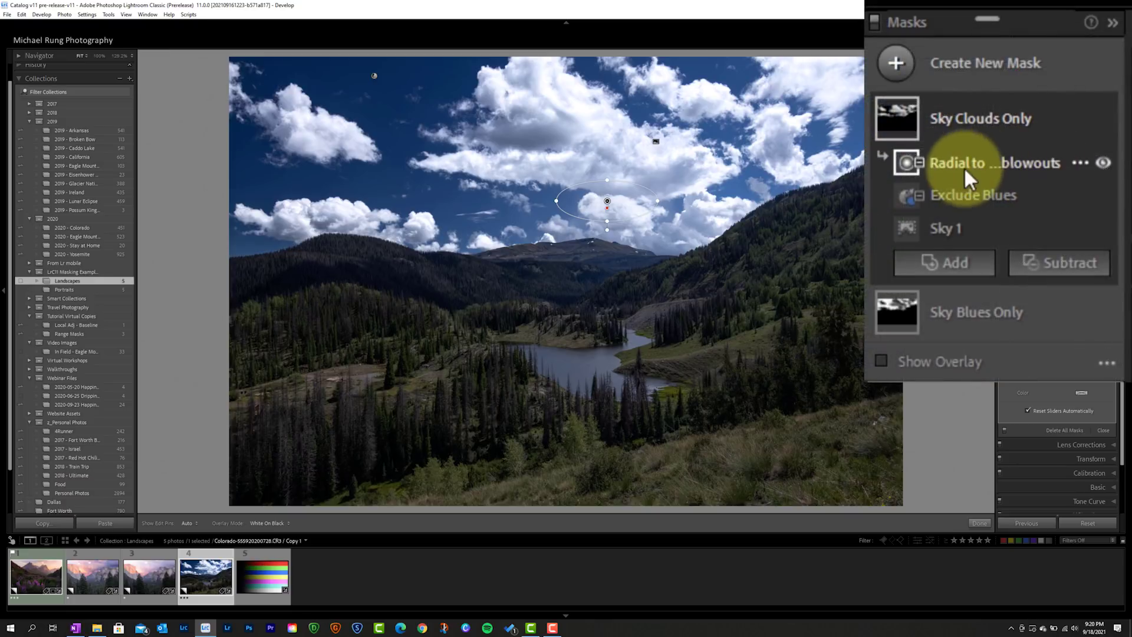
click(1103, 161)
click(1102, 161)
click(1103, 160)
click(1103, 160)
click(1103, 161)
click(1103, 161)
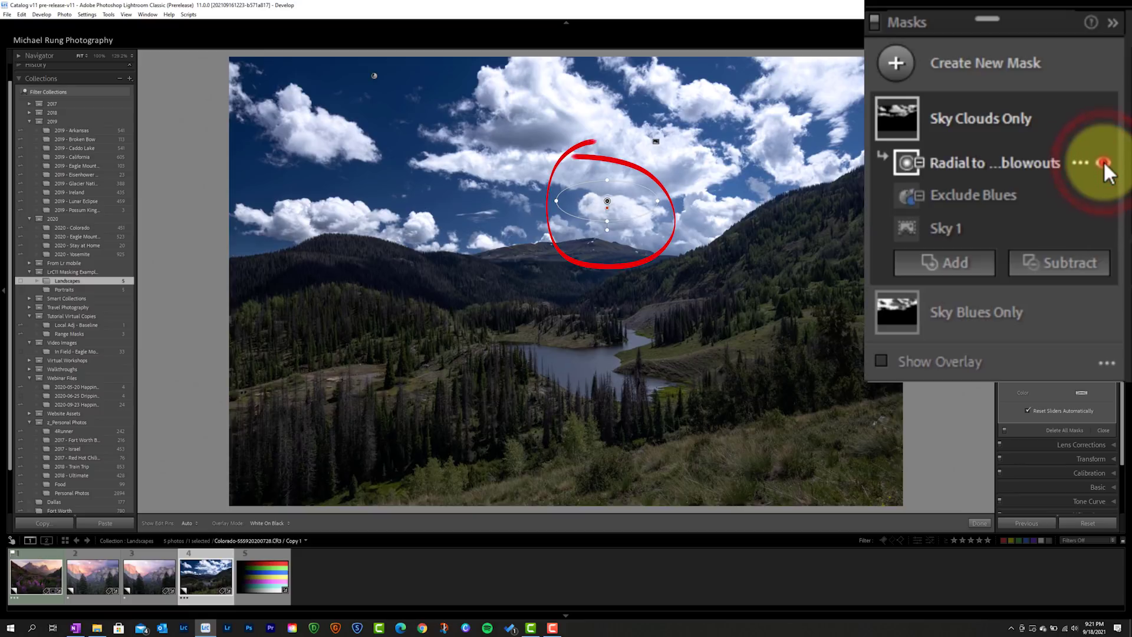
click(1103, 160)
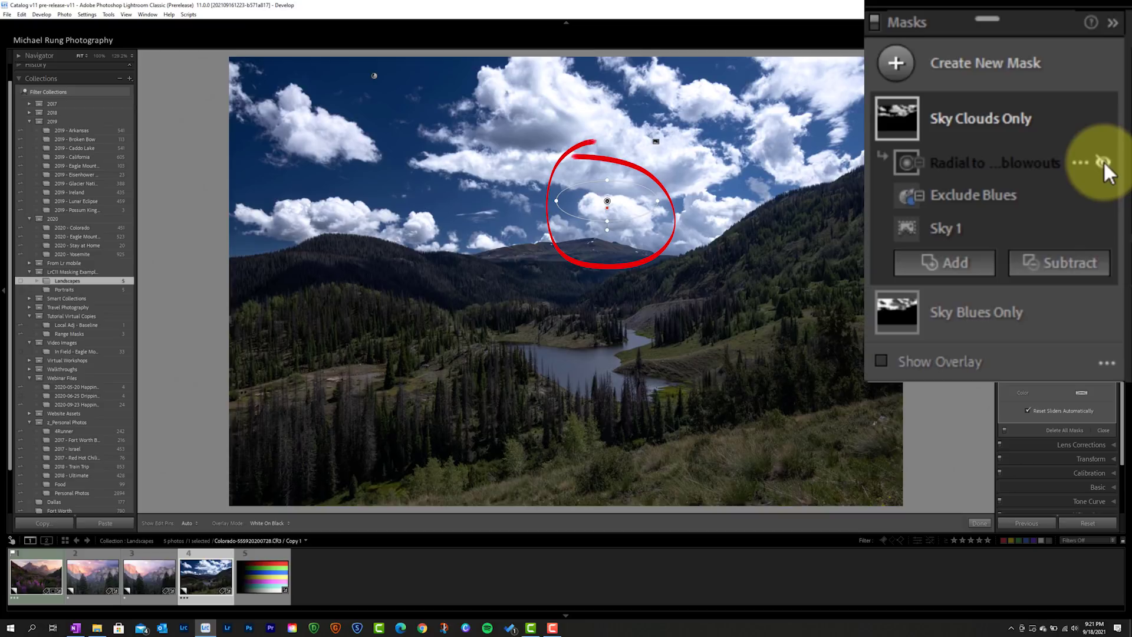
click(1103, 160)
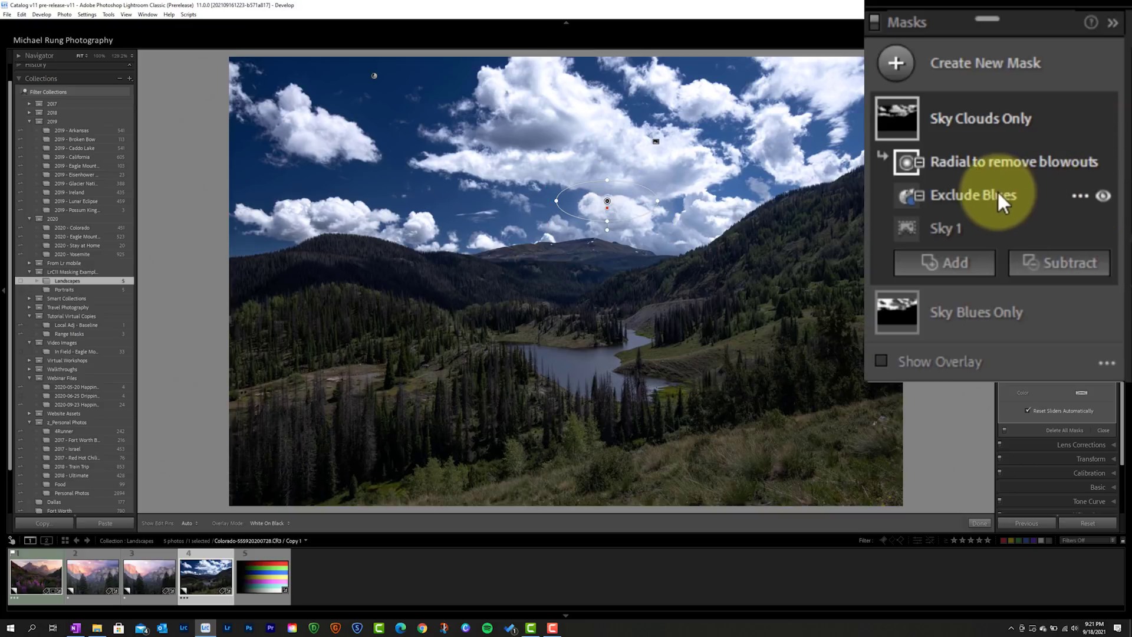
Toggle the visibility of the "Exclude Blues" and "Sky 1" components to compare each one's effect, leaving both shown
click(1104, 196)
click(1104, 196)
click(1104, 196)
click(1104, 196)
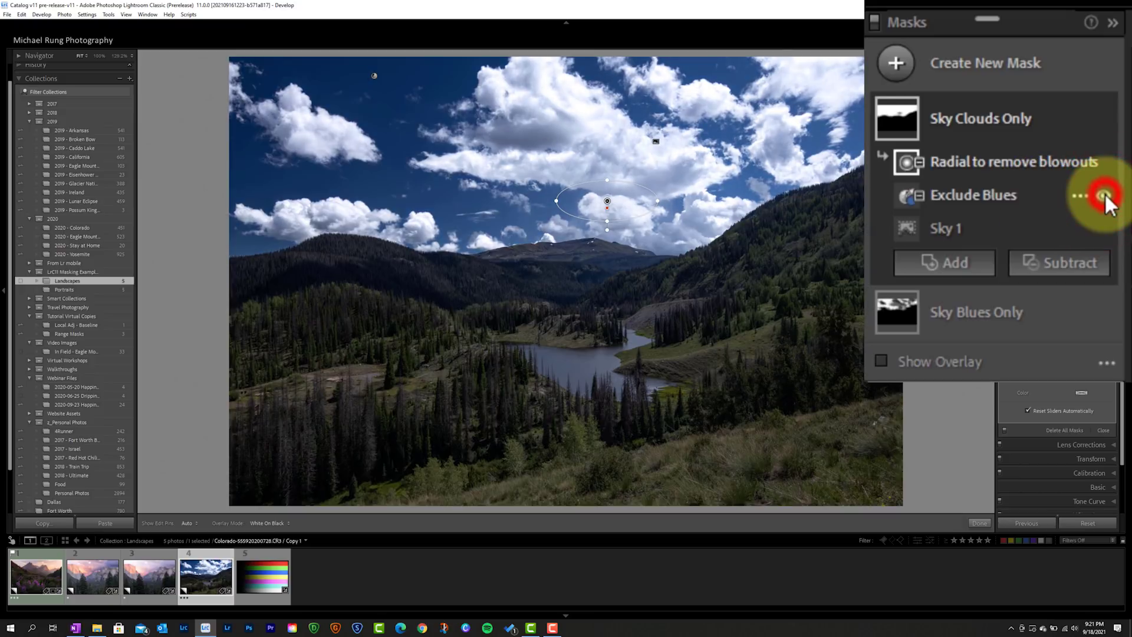
click(1104, 196)
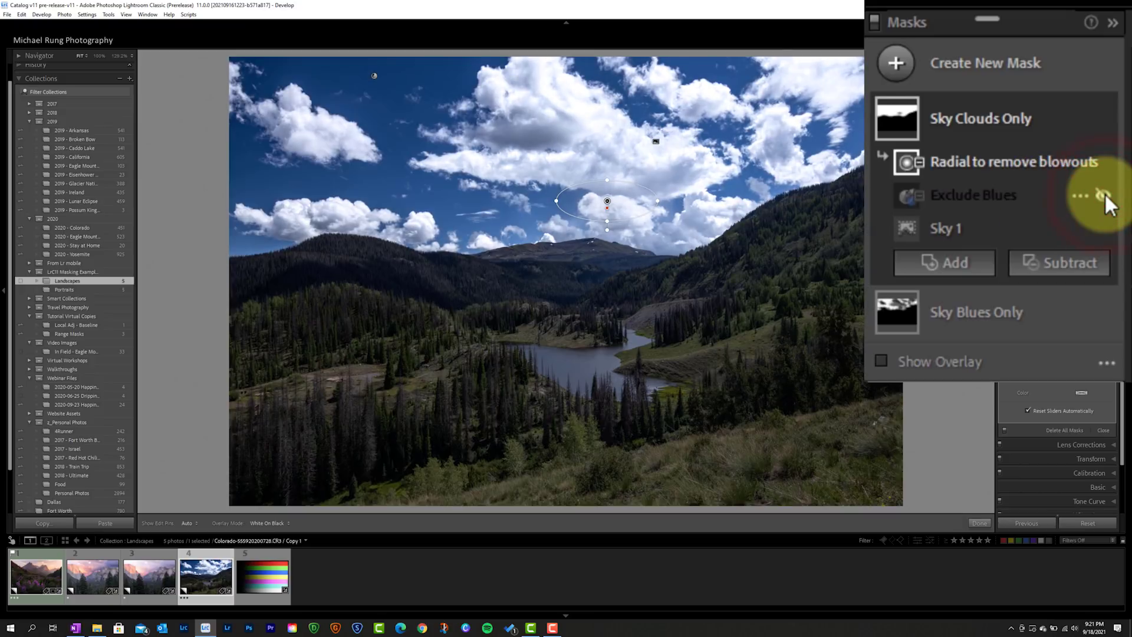
click(1104, 196)
click(1102, 223)
click(1102, 223)
click(1102, 223)
click(1102, 222)
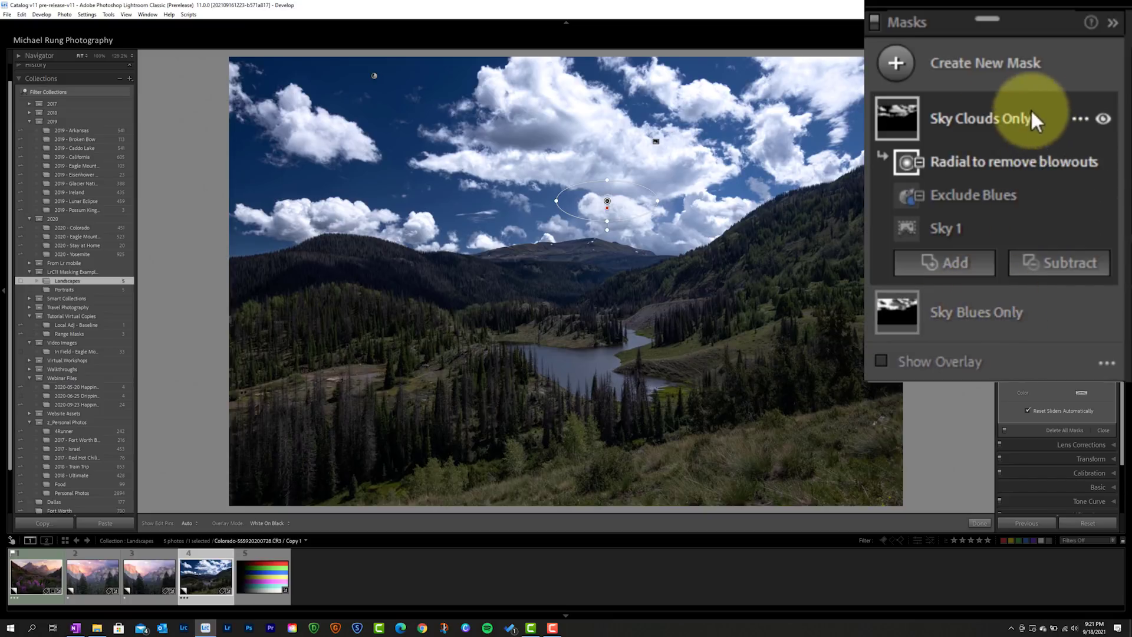
Toggle the visibility of the whole Sky Clouds Only mask to compare the photo with and without its adjustments
click(1103, 115)
click(1103, 115)
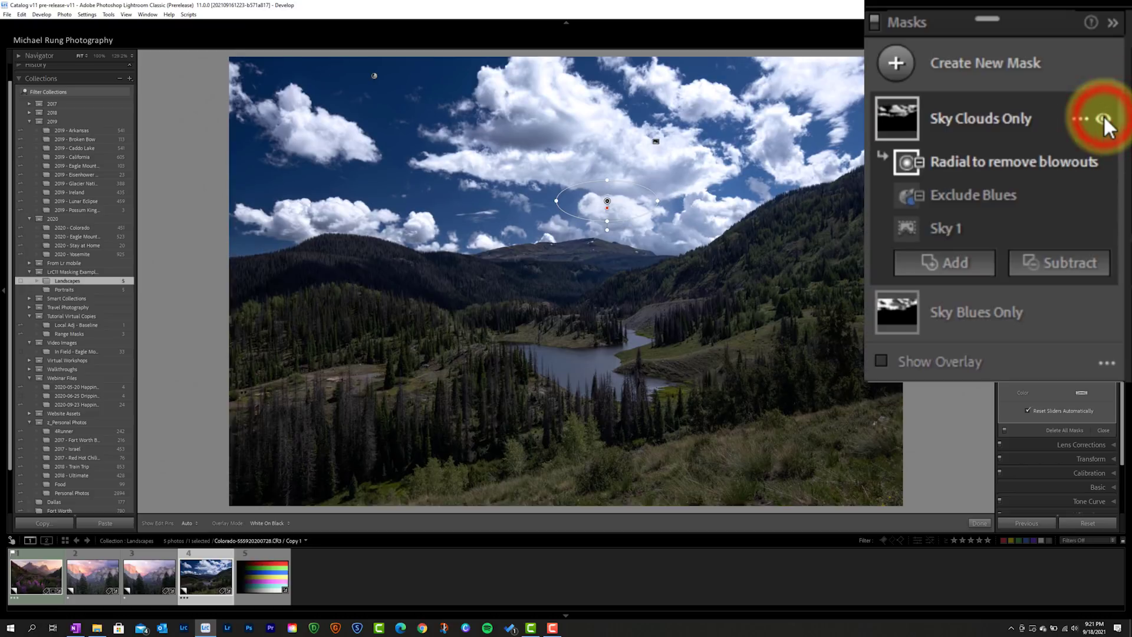
click(1103, 116)
click(1102, 116)
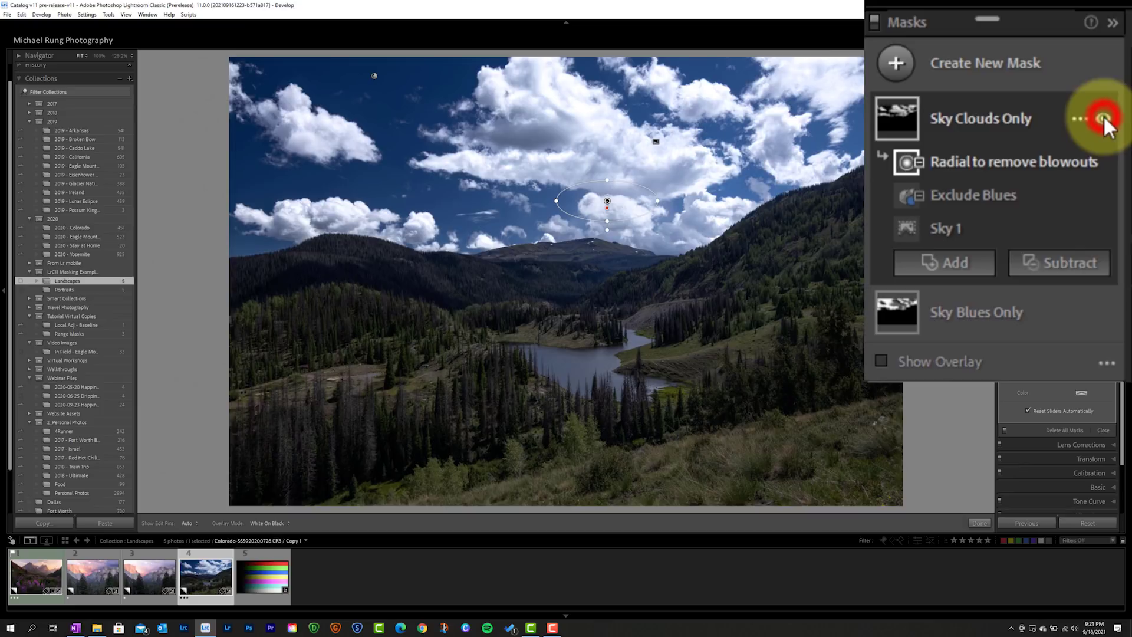
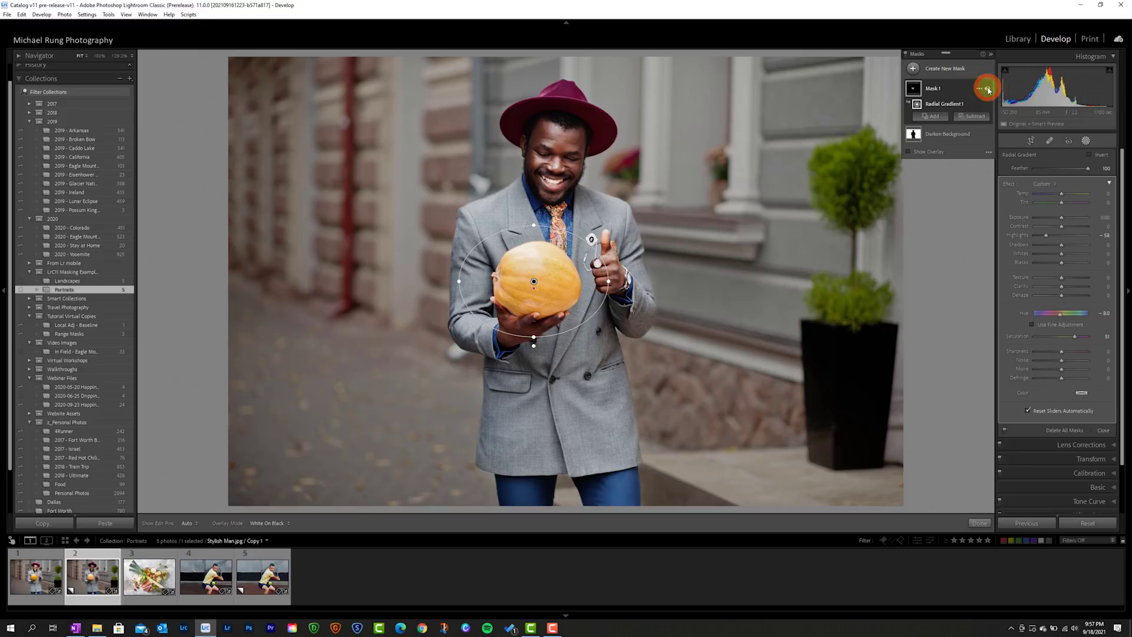
Set the Exposure of the pumpkin's radial gradient mask to -1.85 and compare the photo with the mask hidden and shown
mouse_move(1051, 222)
mouse_down()
mouse_move(1058, 216)
mouse_move(1049, 218)
mouse_up()
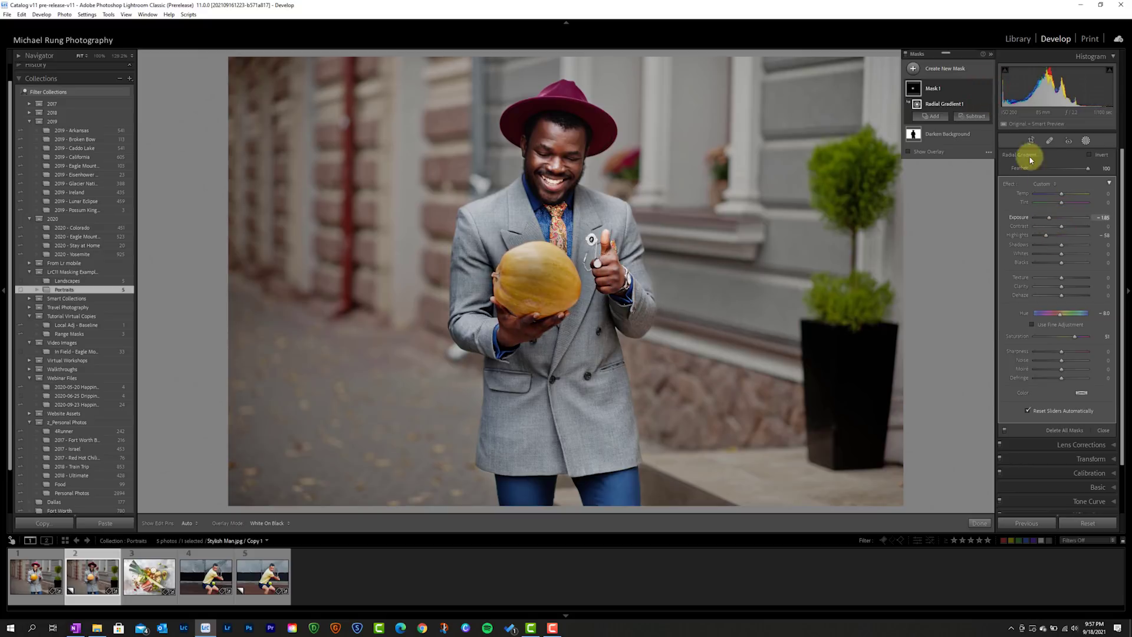
click(988, 89)
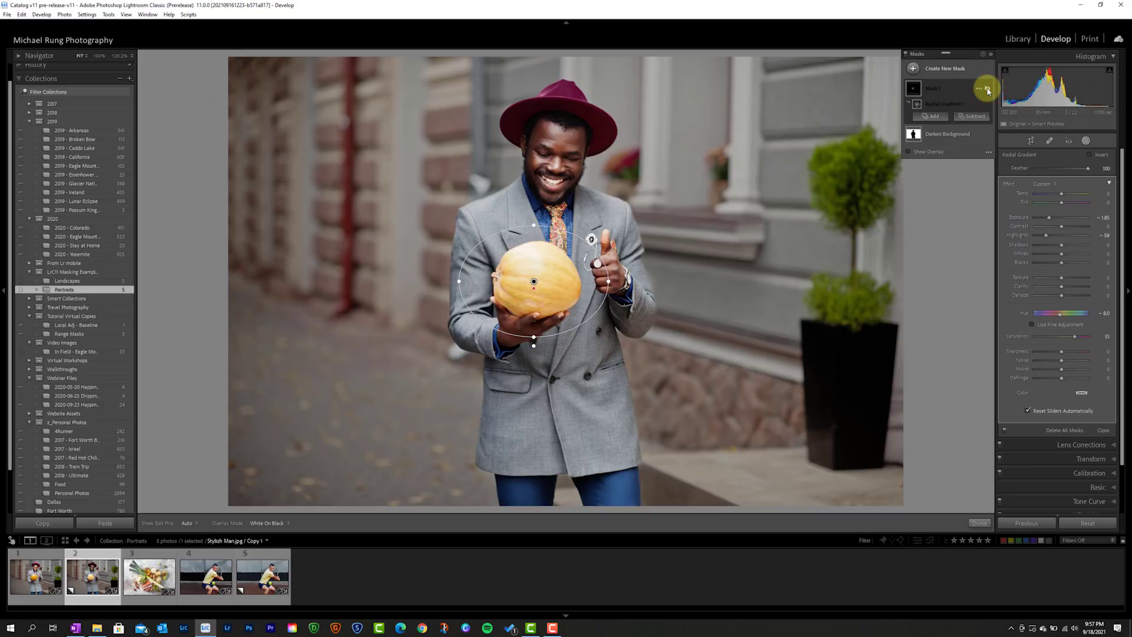
click(988, 89)
click(988, 89)
click(988, 89)
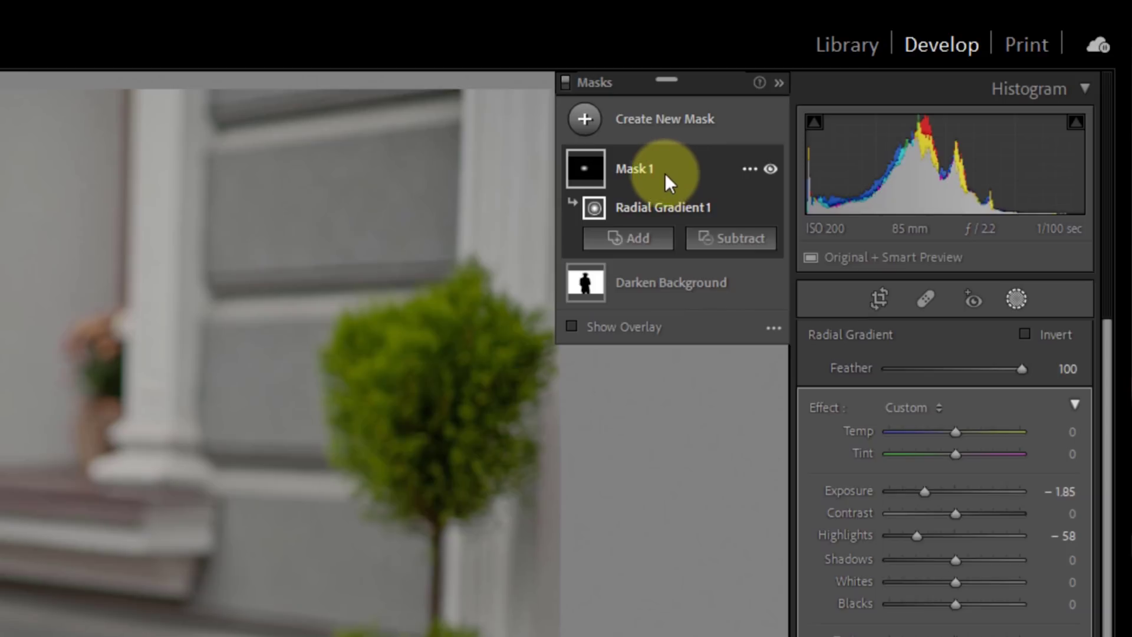
Intersect Mask 1 with a Color Range, sampling the pumpkin's colors over an area of its surface
click(749, 170)
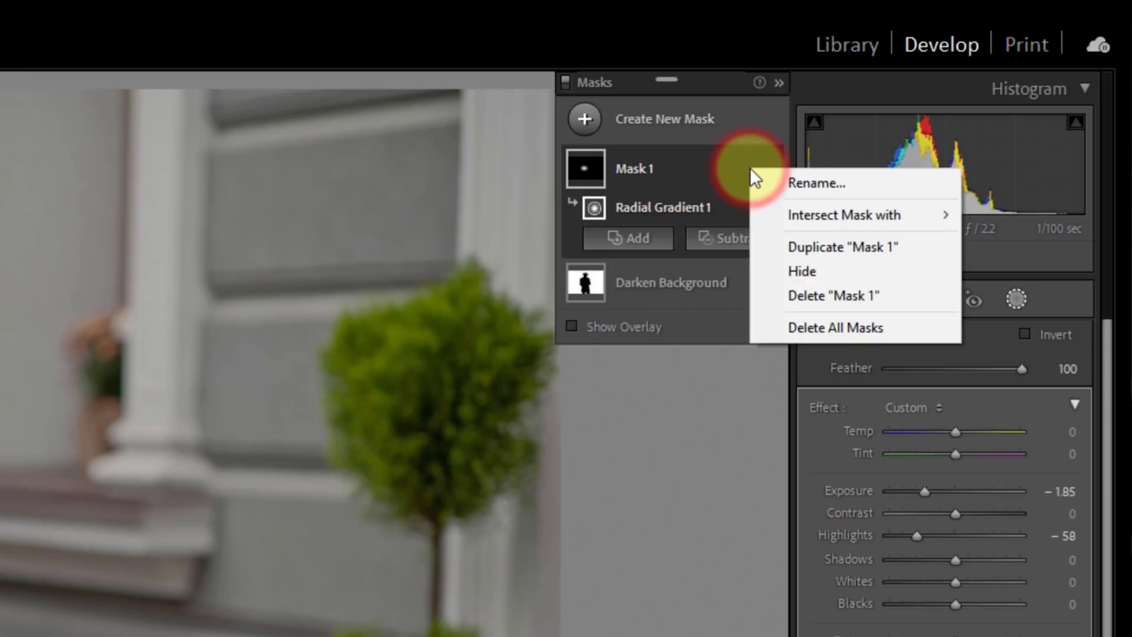
mouse_move(832, 215)
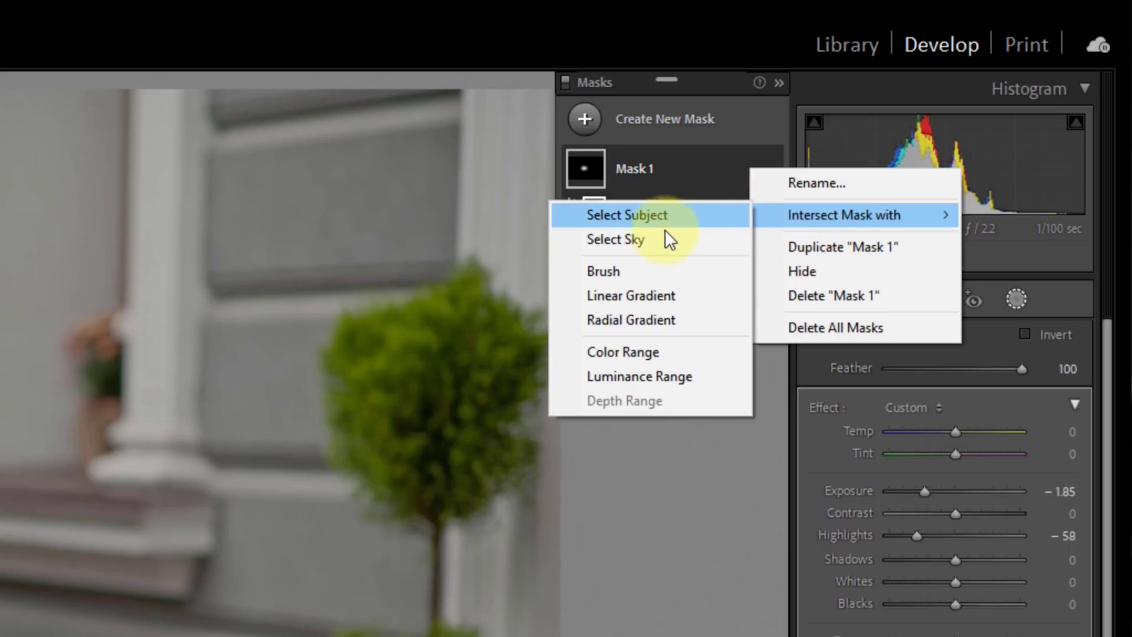
click(643, 352)
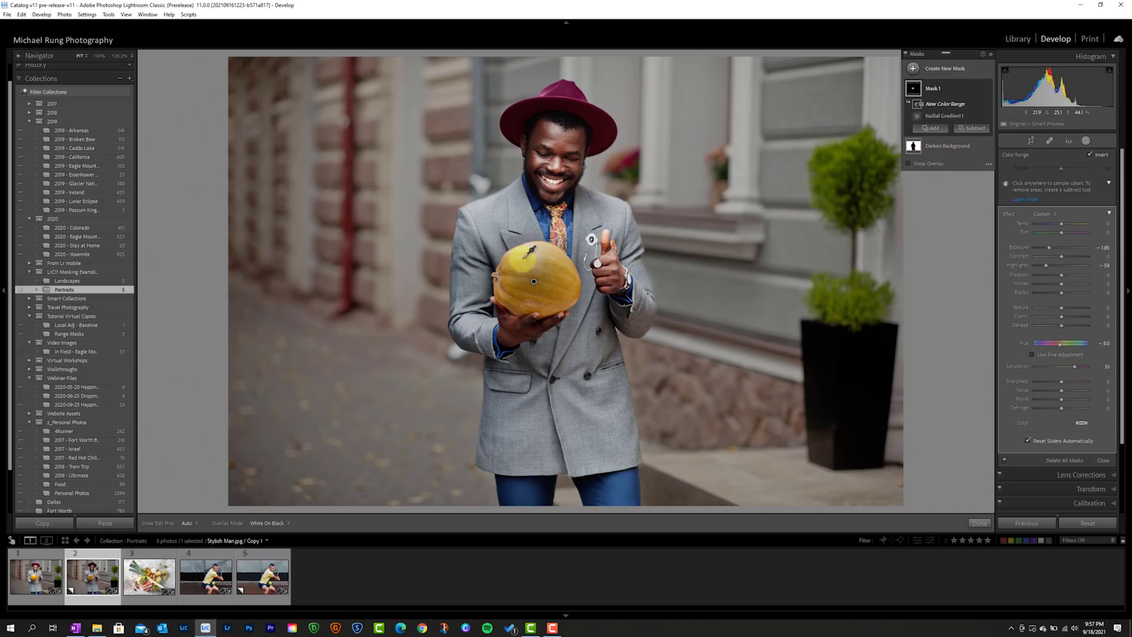
drag(514, 261, 550, 292)
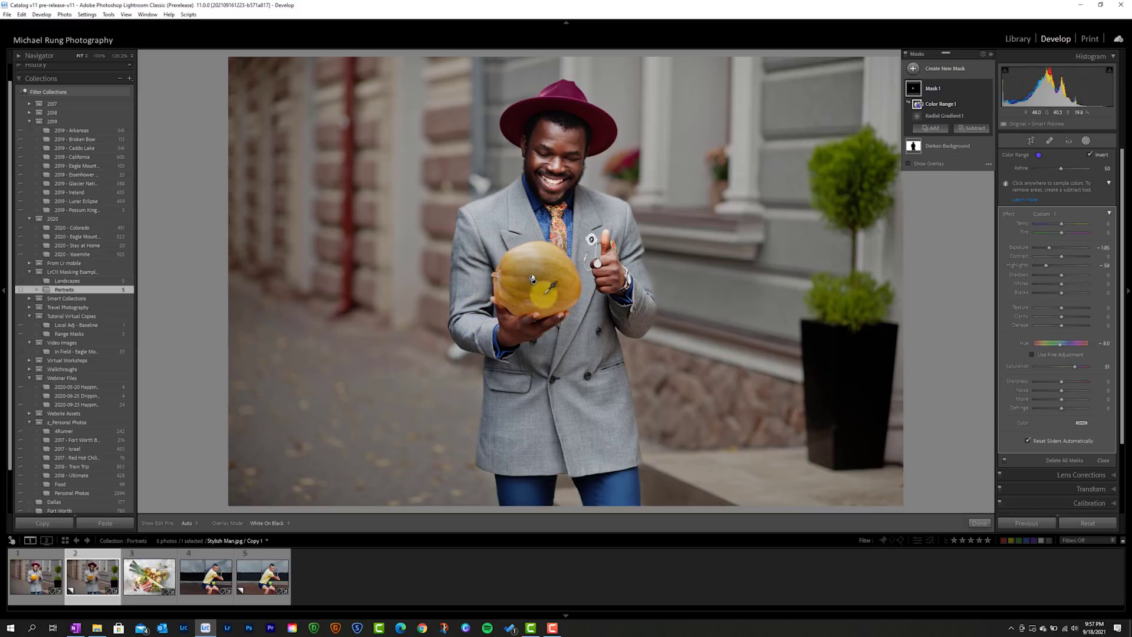
Preview the mask coverage of the Color Range component alone and of the combined Mask 1
click(531, 279)
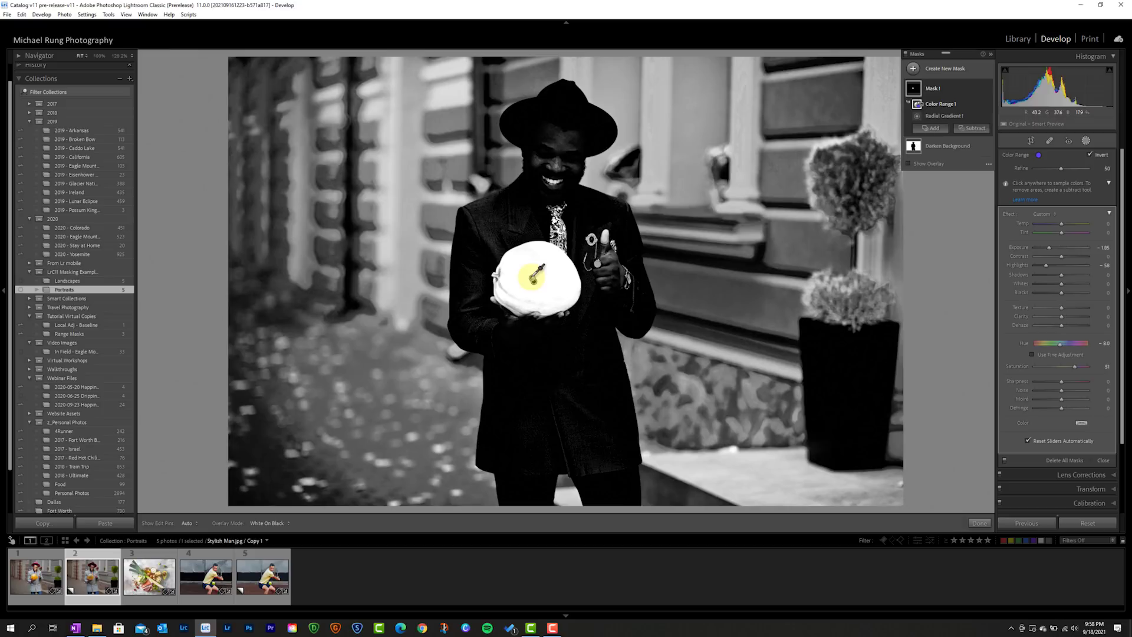
click(533, 280)
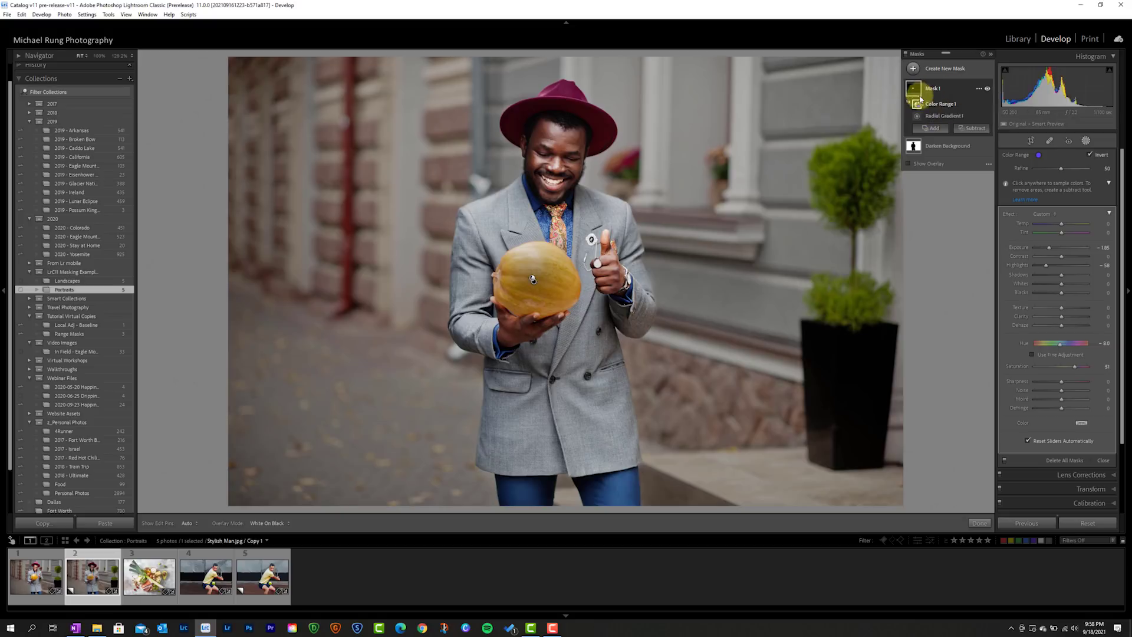
mouse_move(912, 92)
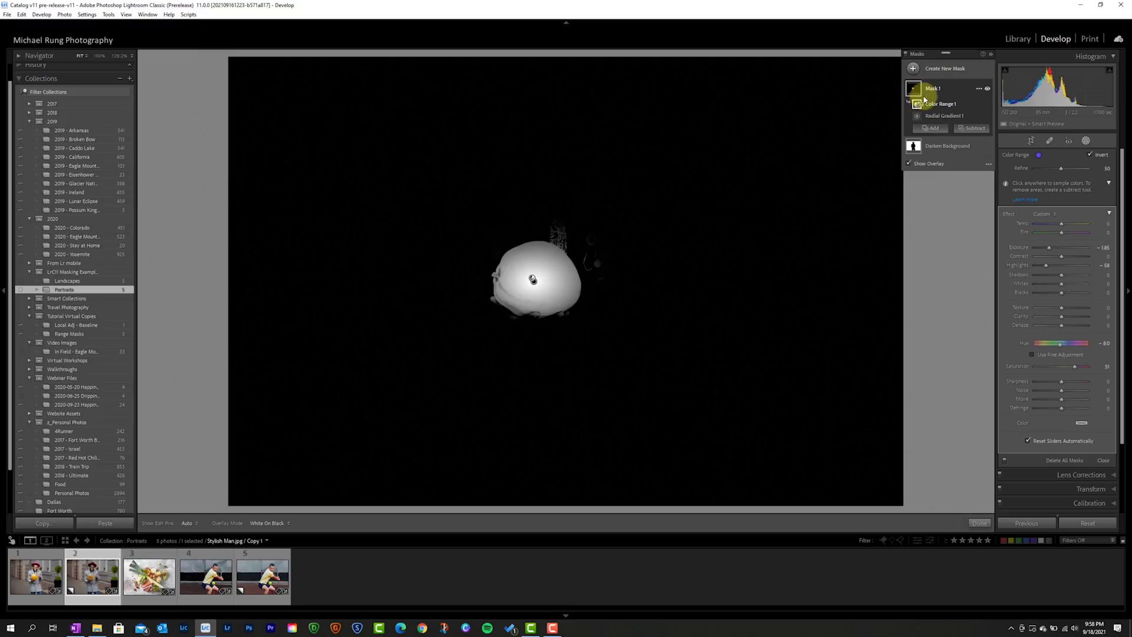
Reduce the Feather of Mask 1's radial gradient to 45, checking the photo without the overlay before showing it again
click(943, 117)
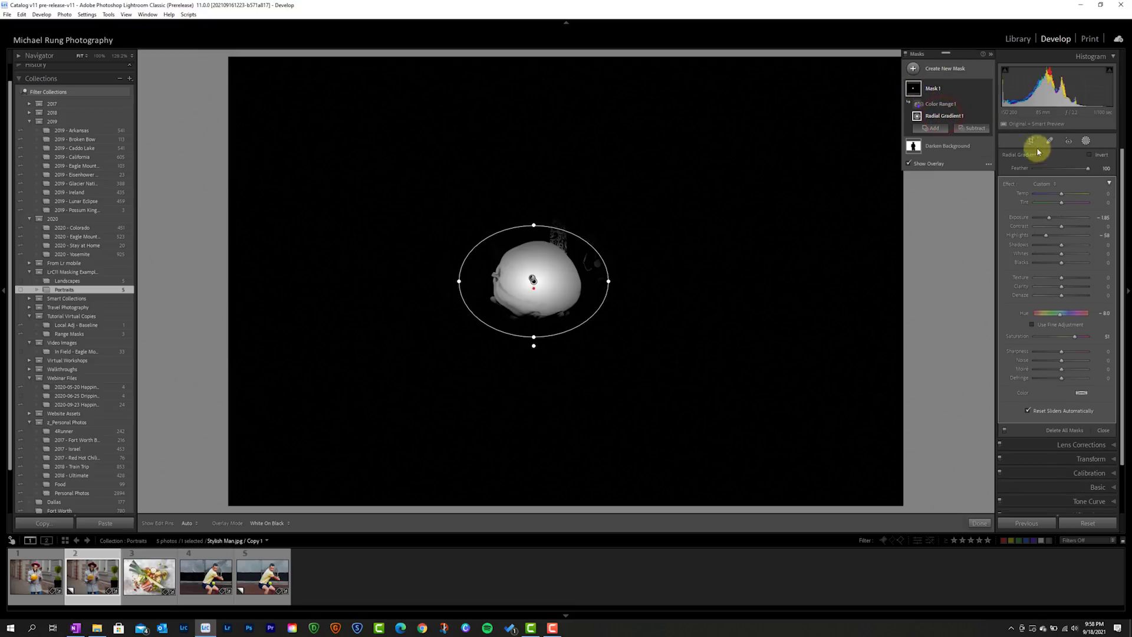
drag(1088, 168, 1063, 172)
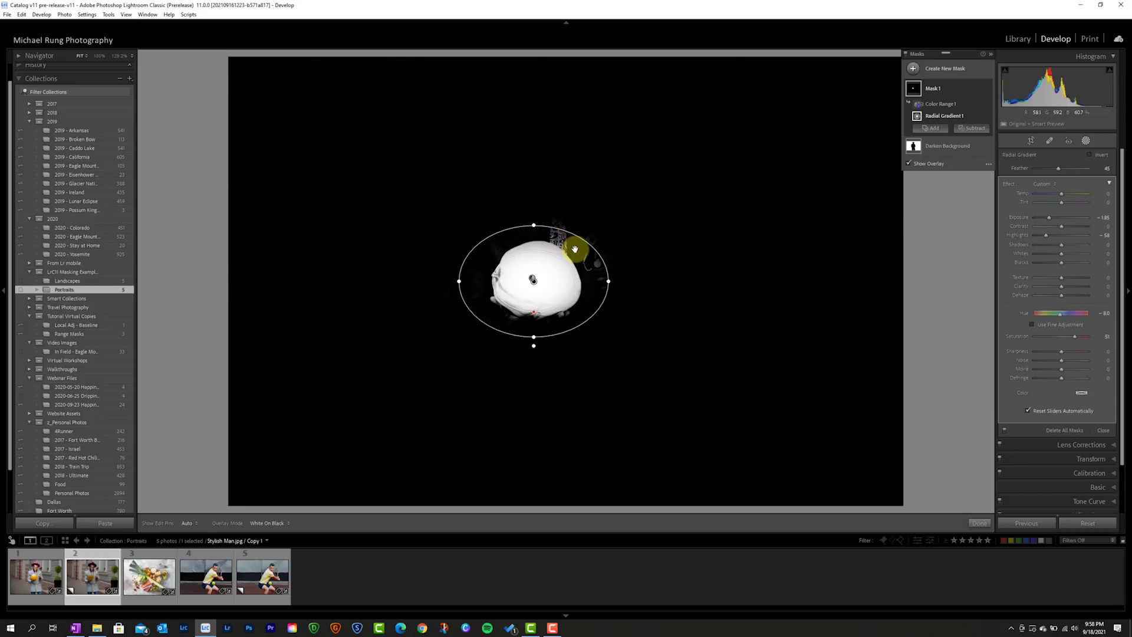
key(o)
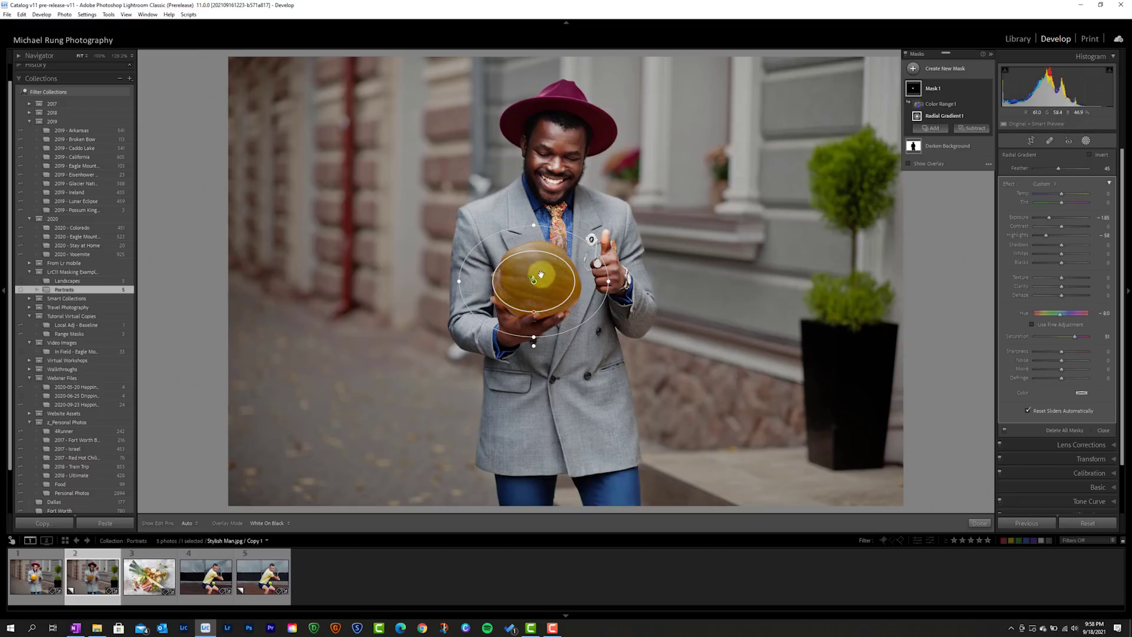
key(o)
Subtract a brush from Mask 1 and paint out the tie, lapel pin, chain and ring around the pumpkin
click(565, 242)
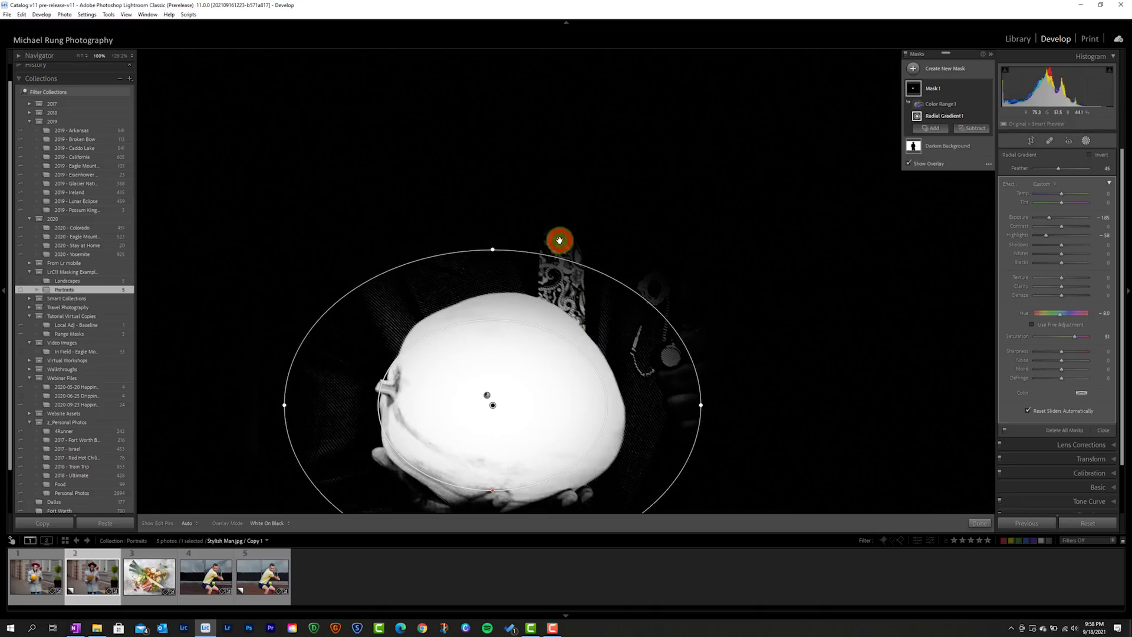
drag(632, 252, 627, 235)
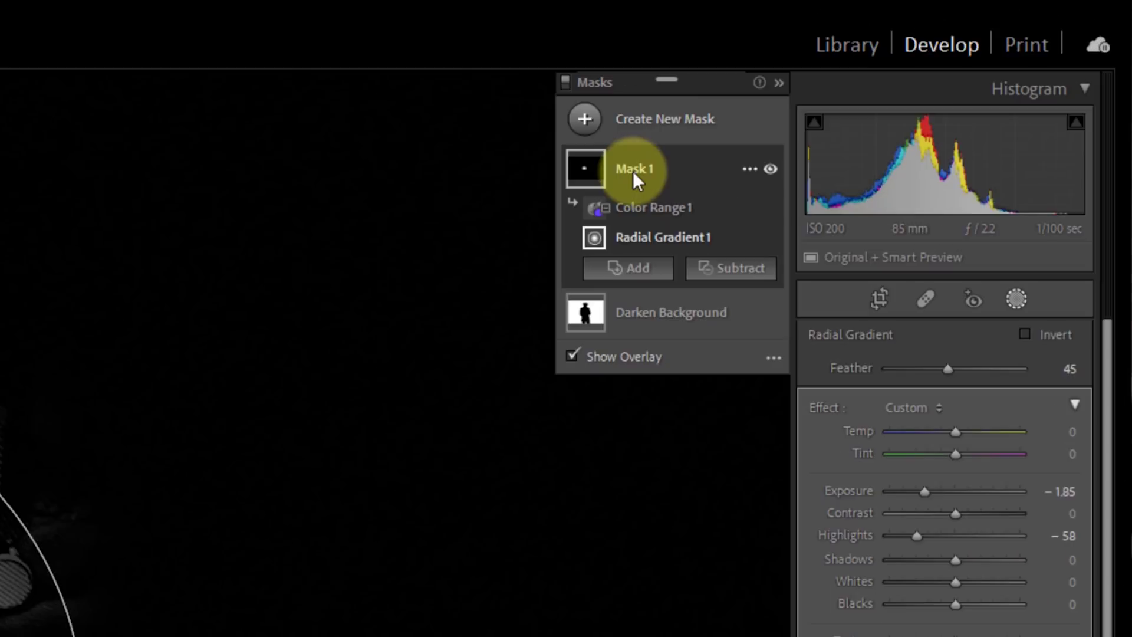
click(933, 89)
click(635, 169)
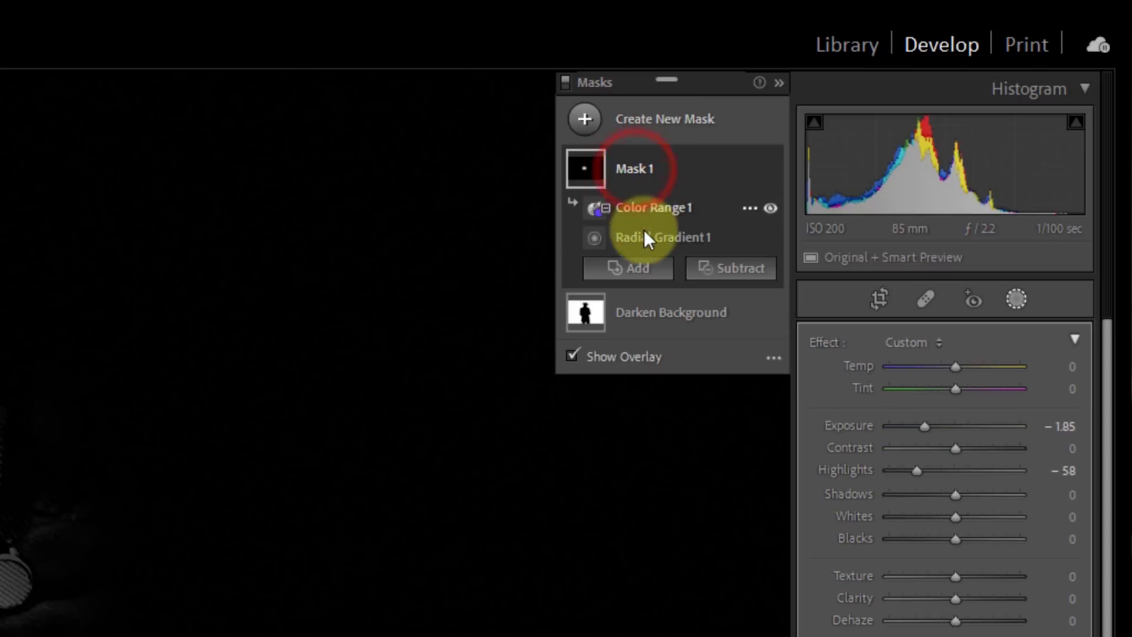
click(742, 268)
click(748, 382)
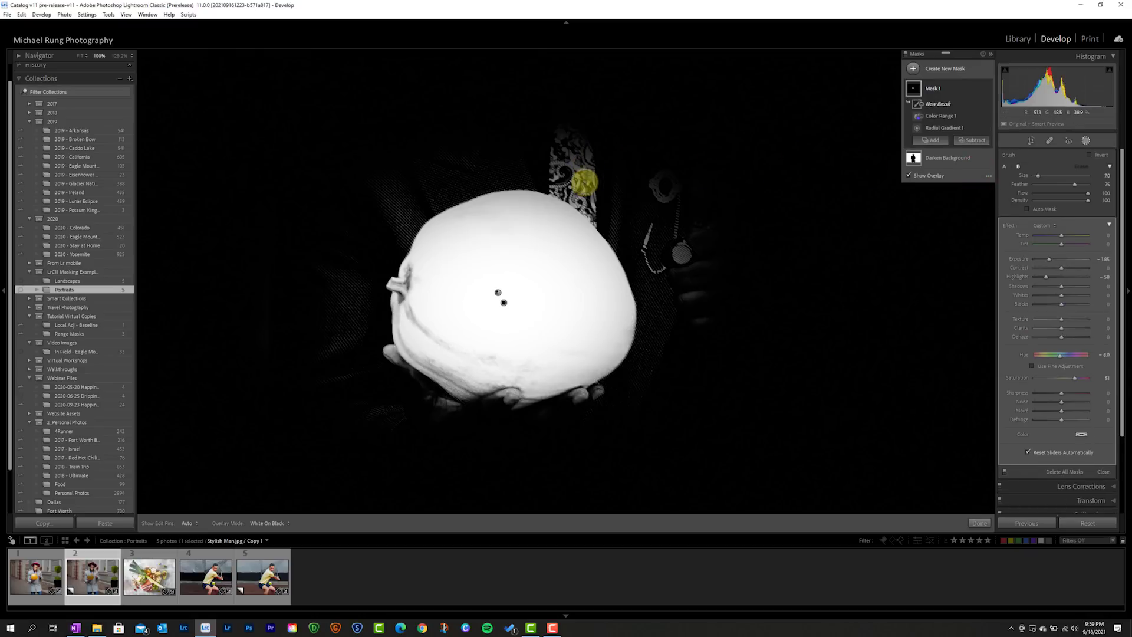
drag(608, 187, 559, 149)
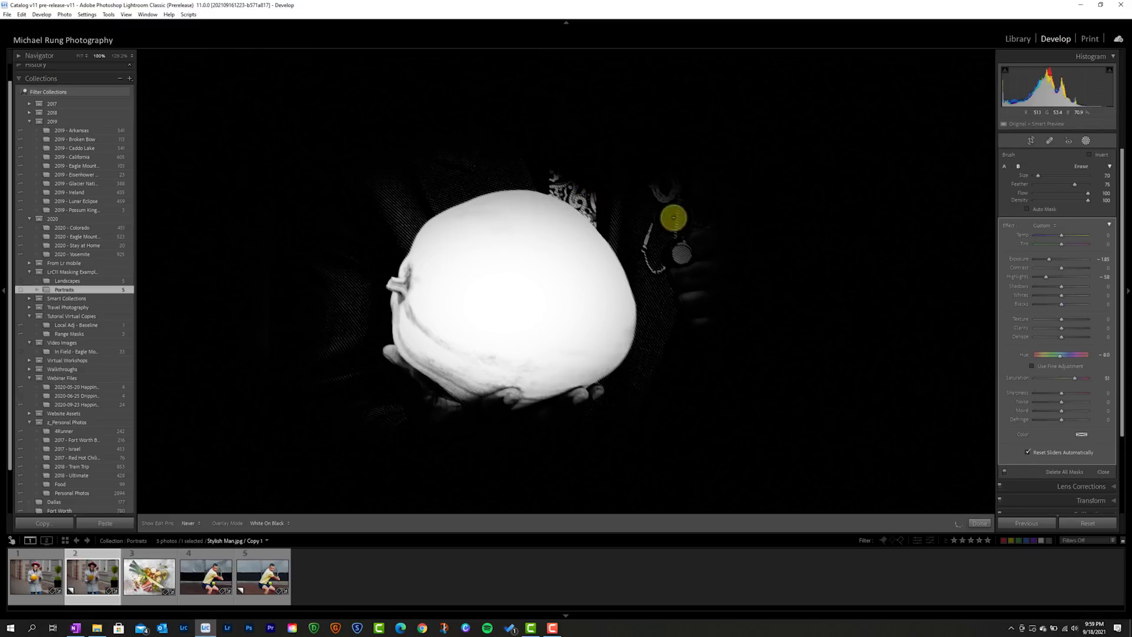
mouse_move(673, 218)
mouse_down()
mouse_move(686, 245)
mouse_move(654, 253)
mouse_up()
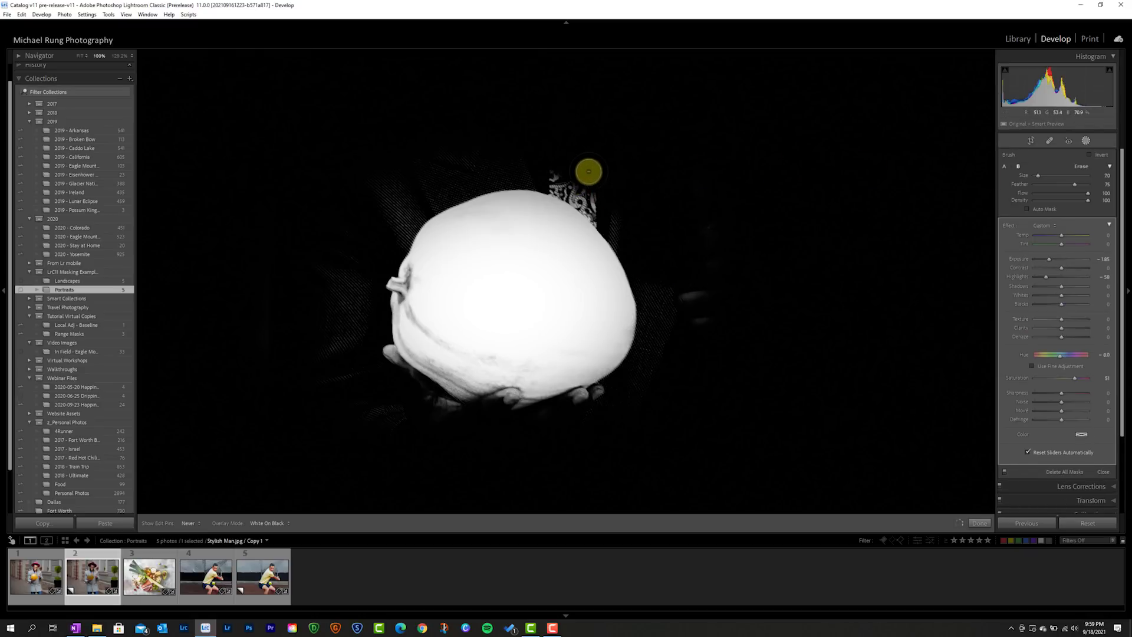
mouse_move(589, 171)
mouse_down()
mouse_move(552, 174)
mouse_move(608, 213)
mouse_up()
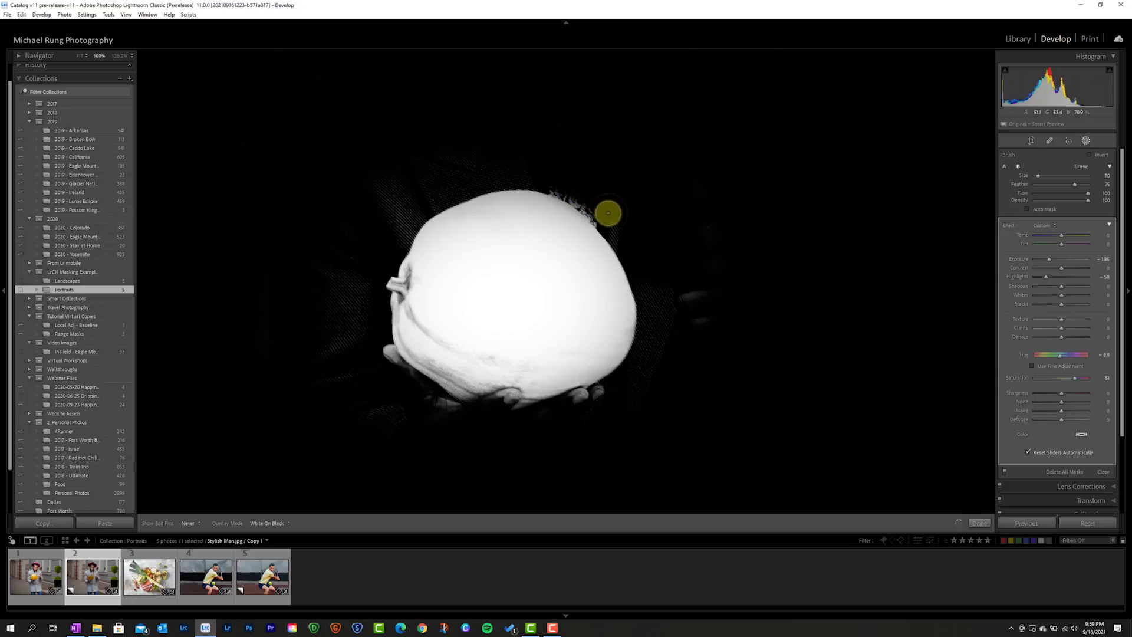
Brush the remaining tie edge and fingers out of Mask 1 at size 3.0, and the surrounding jacket at size 9.0
scroll(619, 210, down, 5)
drag(548, 187, 602, 231)
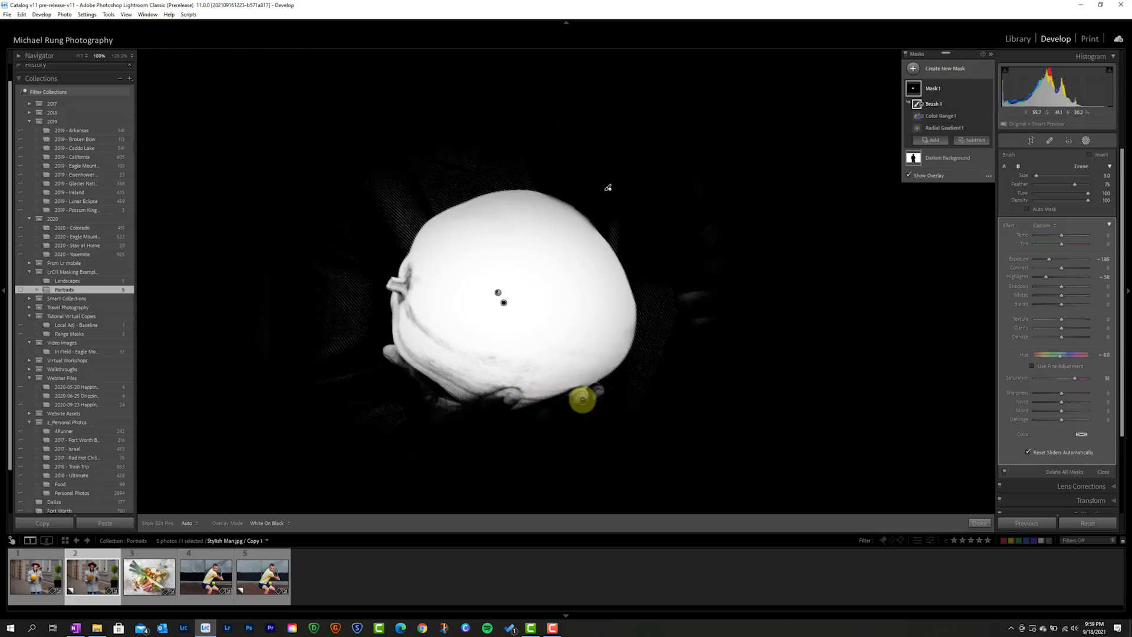
mouse_move(582, 401)
mouse_down()
mouse_move(524, 408)
mouse_move(509, 406)
mouse_move(515, 395)
mouse_move(484, 404)
mouse_move(425, 392)
mouse_move(391, 355)
mouse_move(328, 324)
mouse_move(344, 291)
mouse_move(353, 318)
mouse_up()
scroll(332, 263, up, 3)
mouse_move(327, 265)
mouse_down()
mouse_move(372, 216)
mouse_move(396, 204)
mouse_move(390, 236)
mouse_move(414, 202)
mouse_move(481, 166)
mouse_move(374, 212)
mouse_up()
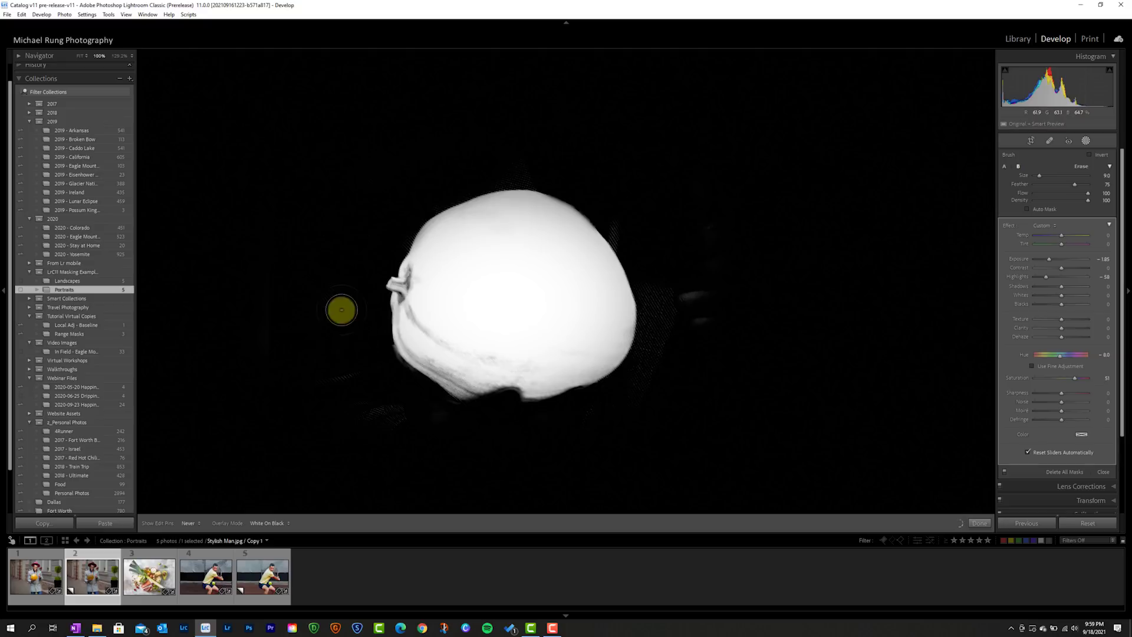
mouse_move(575, 446)
mouse_down()
mouse_move(660, 400)
mouse_move(685, 283)
mouse_move(732, 376)
mouse_move(645, 221)
mouse_move(639, 235)
mouse_move(619, 213)
mouse_move(649, 195)
mouse_up()
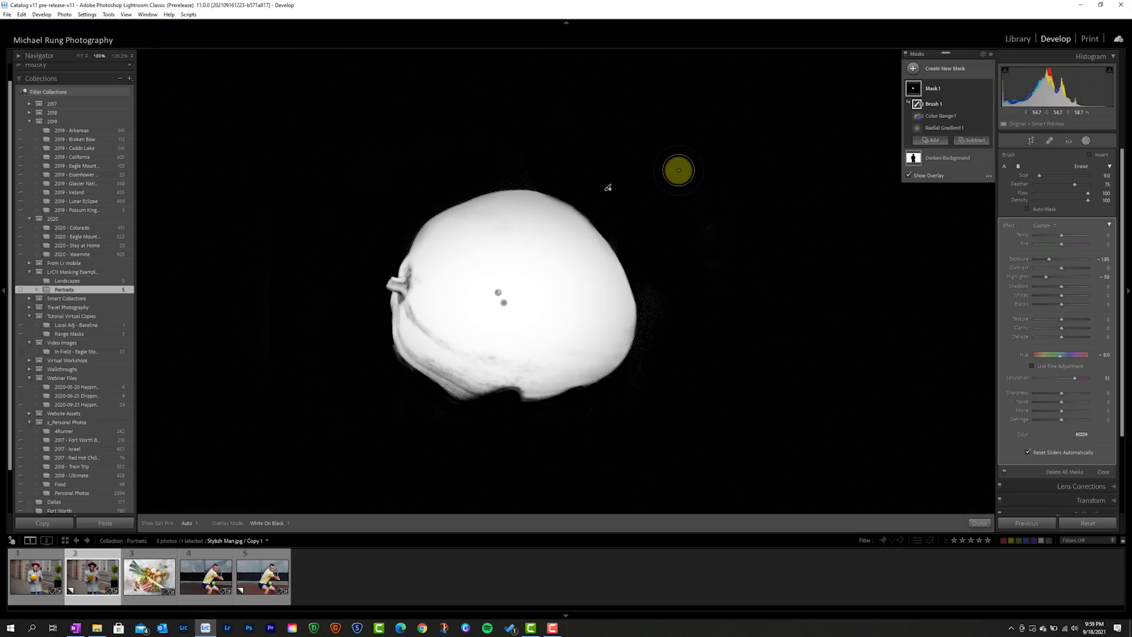
Compare the pumpkin with Mask 1 hidden and shown several times
click(987, 89)
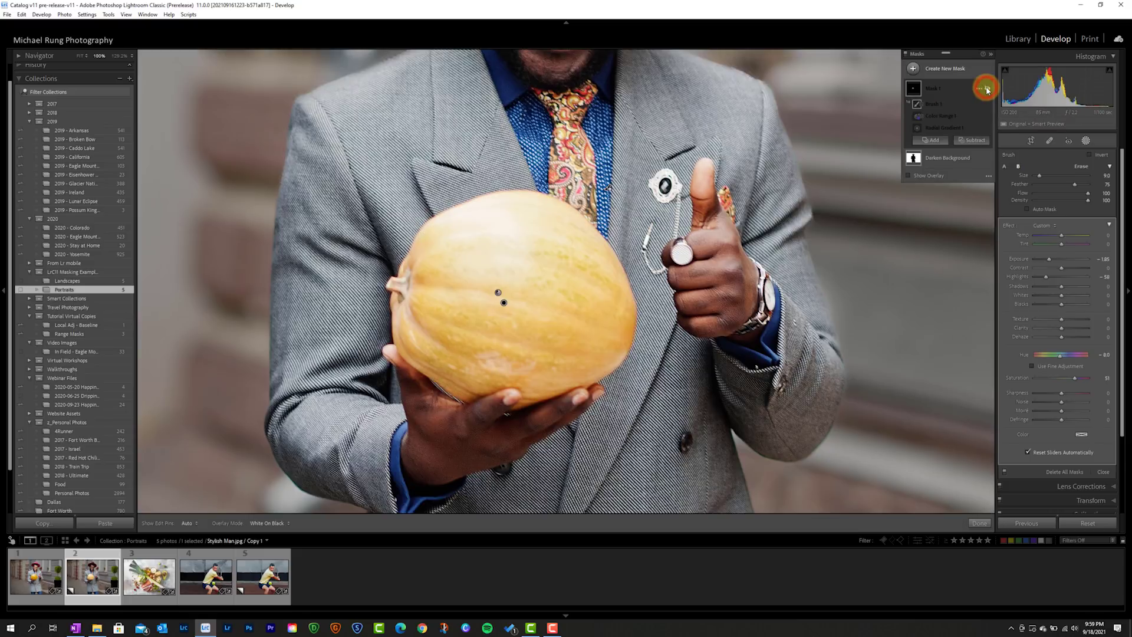
click(987, 90)
click(988, 90)
click(988, 90)
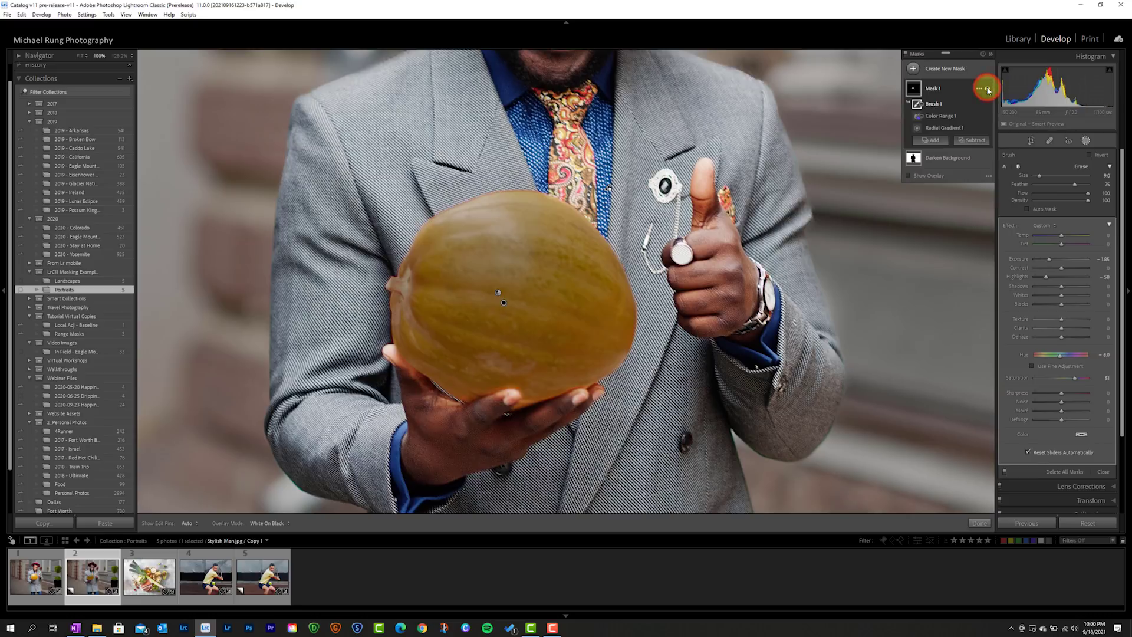
click(988, 90)
click(988, 90)
Set the Exposure of the pumpkin's Mask 1 to -0.17, view the whole photo and collapse the mask's components
click(943, 127)
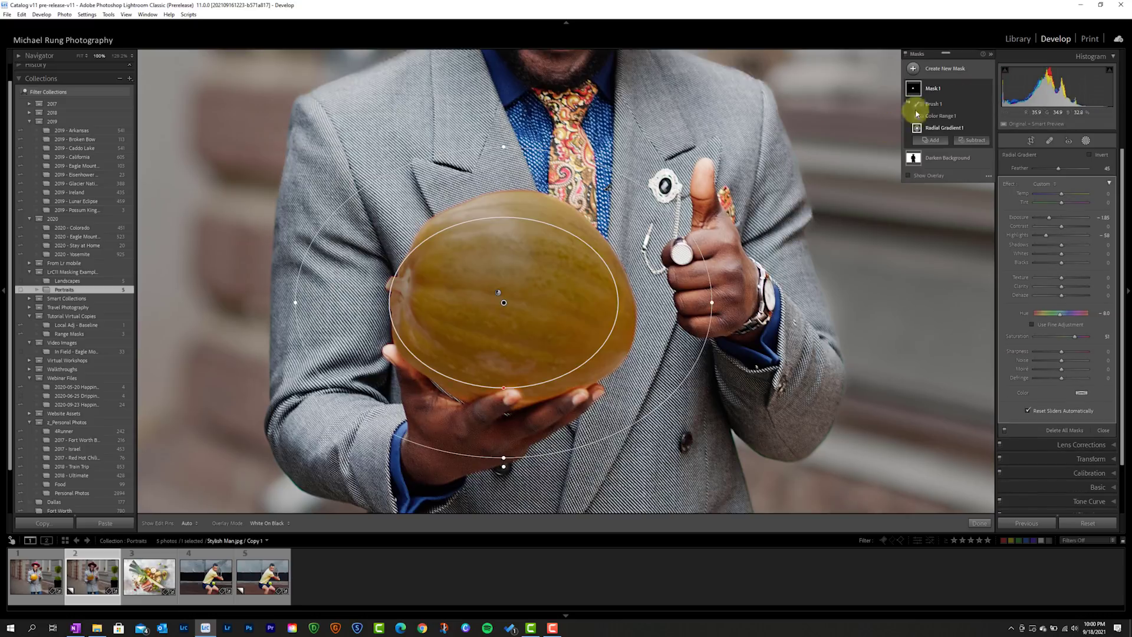
mouse_move(504, 303)
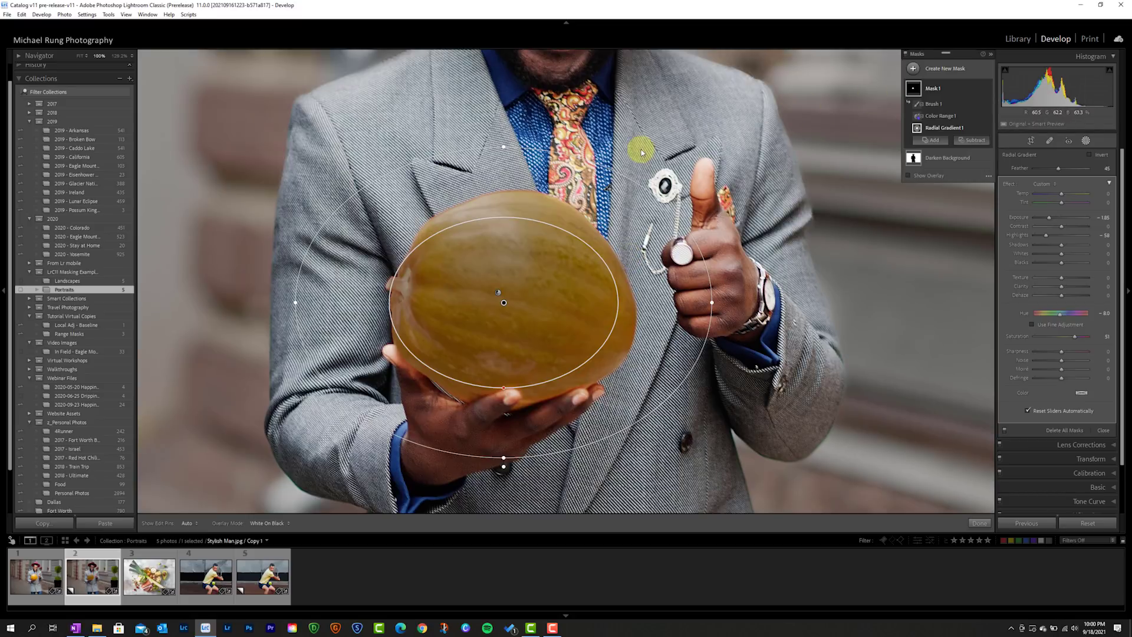
key(o)
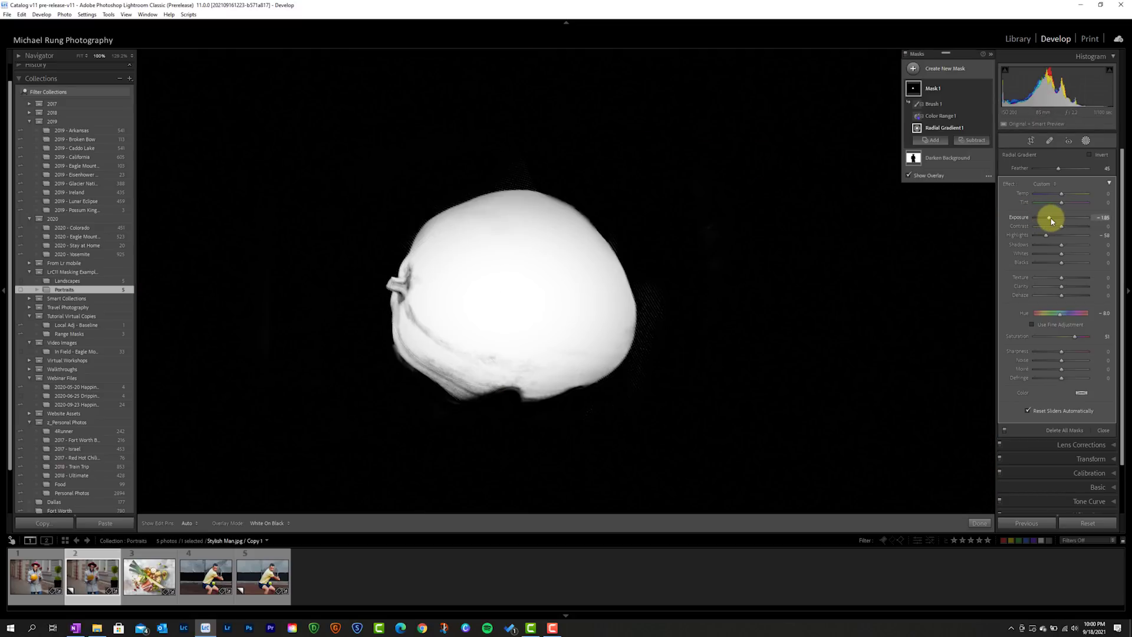
drag(1050, 221, 1061, 221)
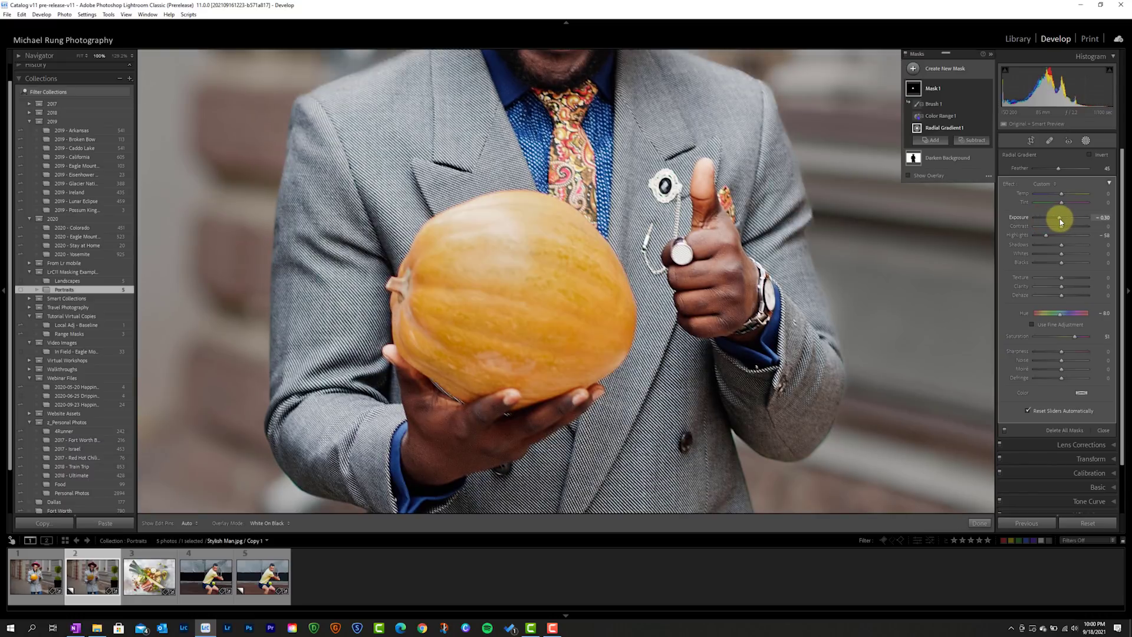
click(587, 228)
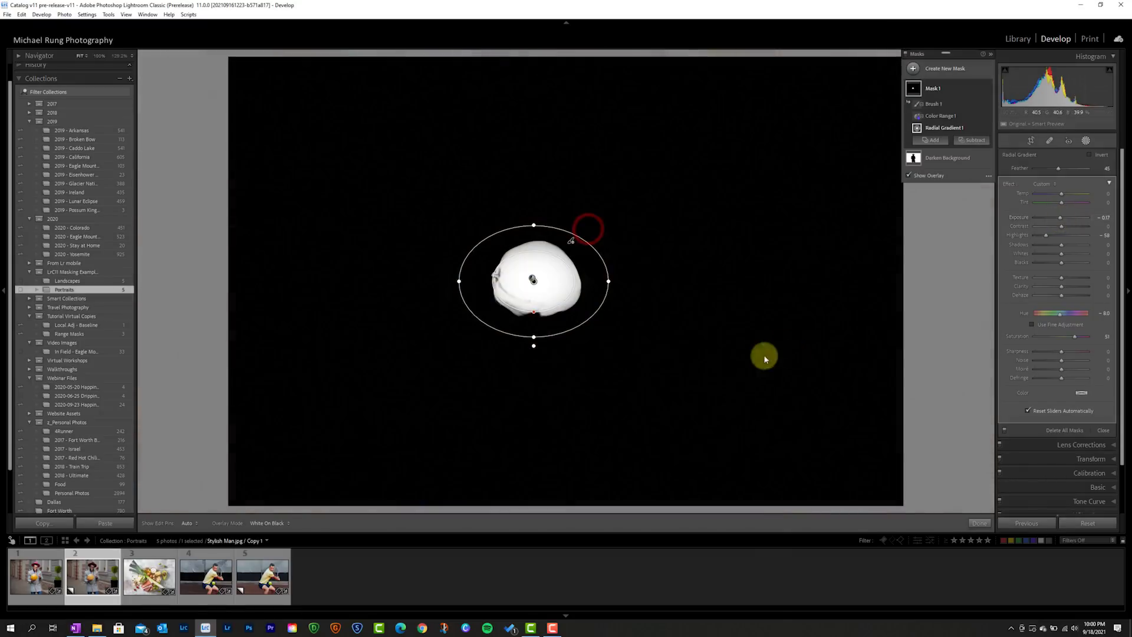
click(949, 91)
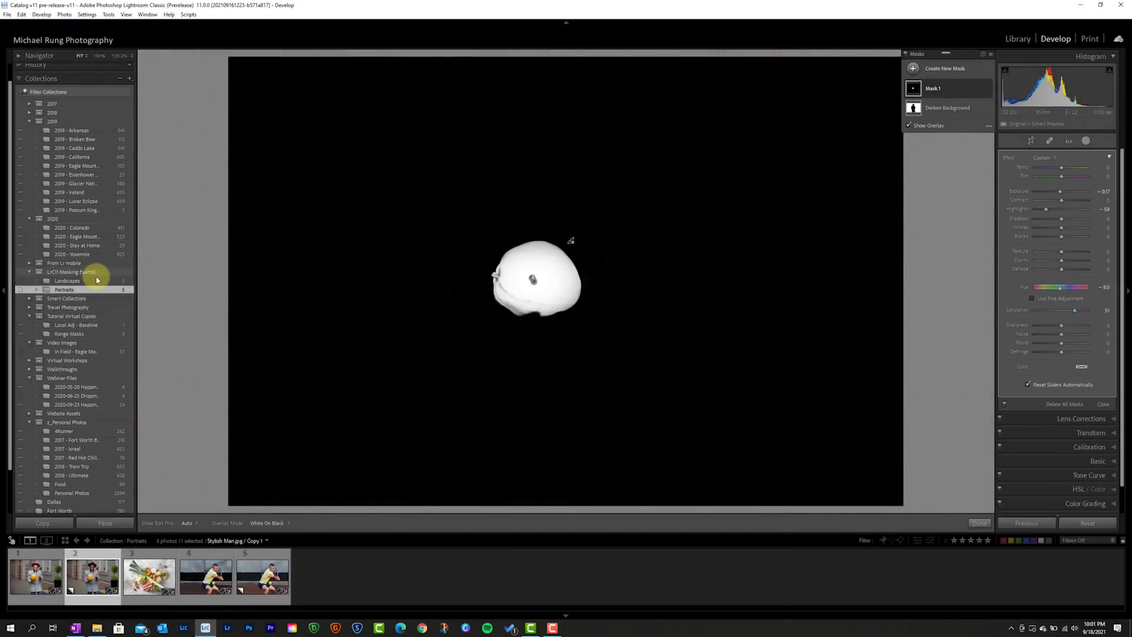
Open the third photo of the Landscapes collection for masking and expand its Mask 1 to show the Sky component
click(68, 281)
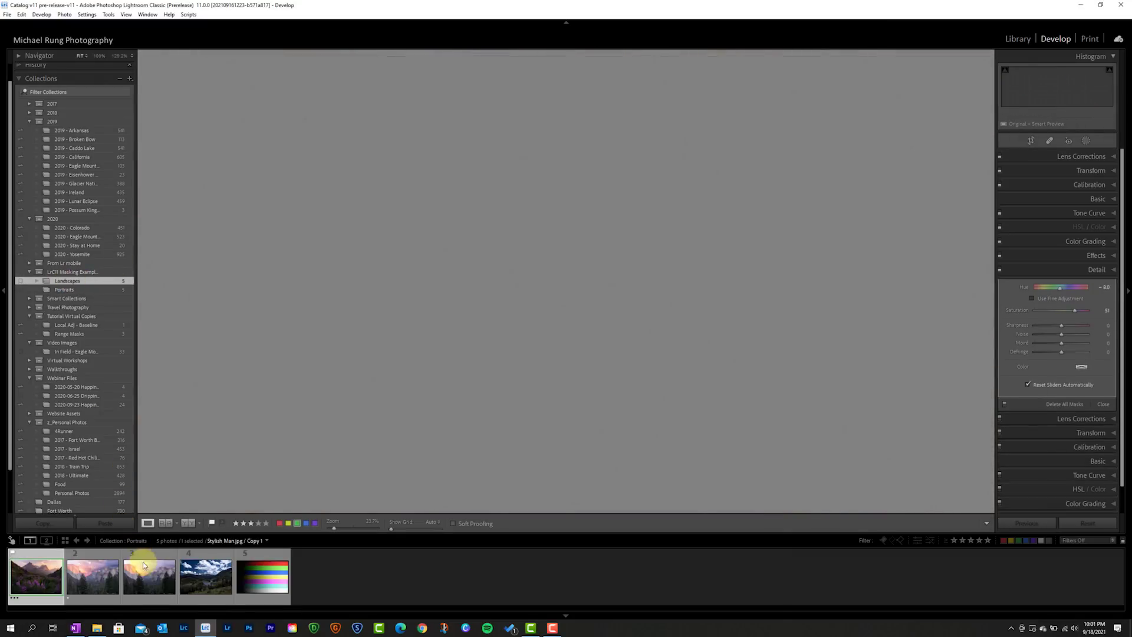
click(145, 571)
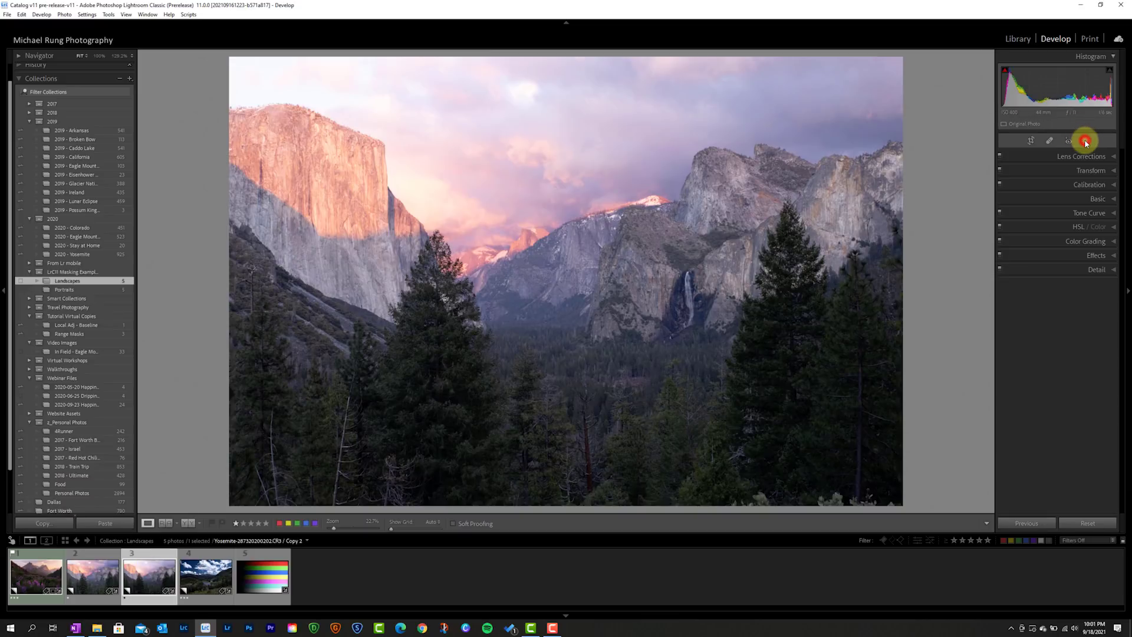
click(1086, 141)
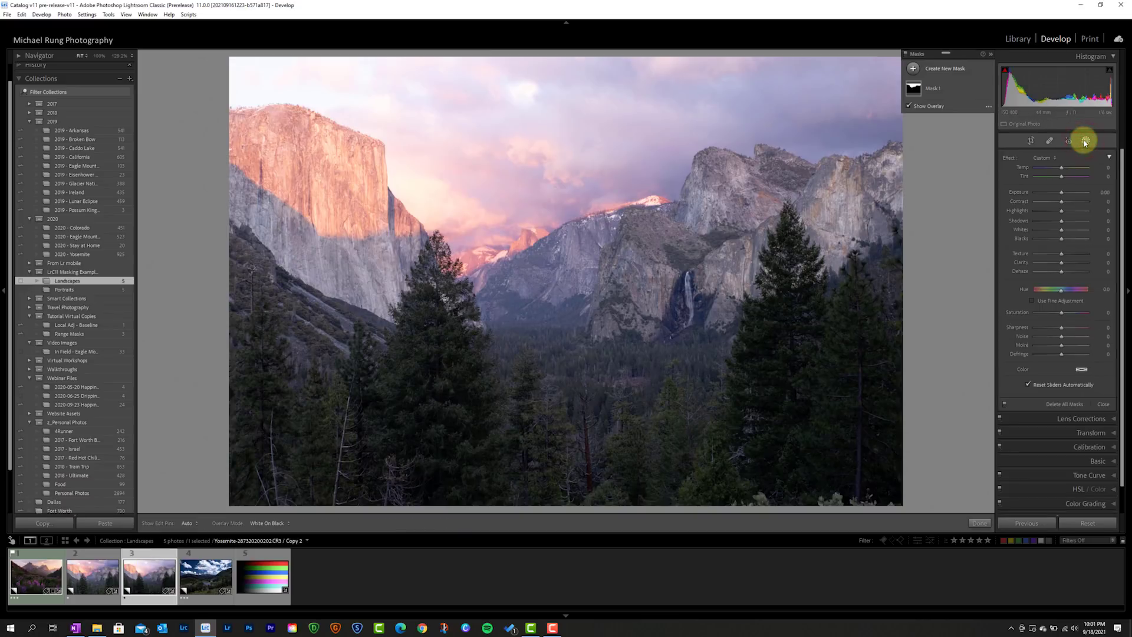
click(913, 88)
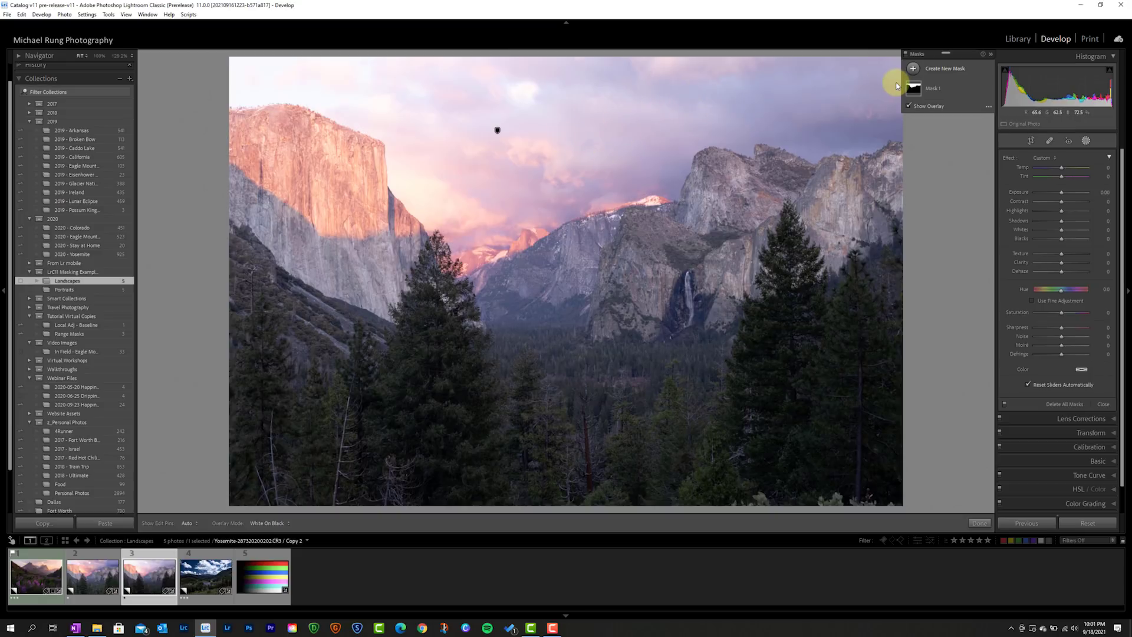
click(950, 92)
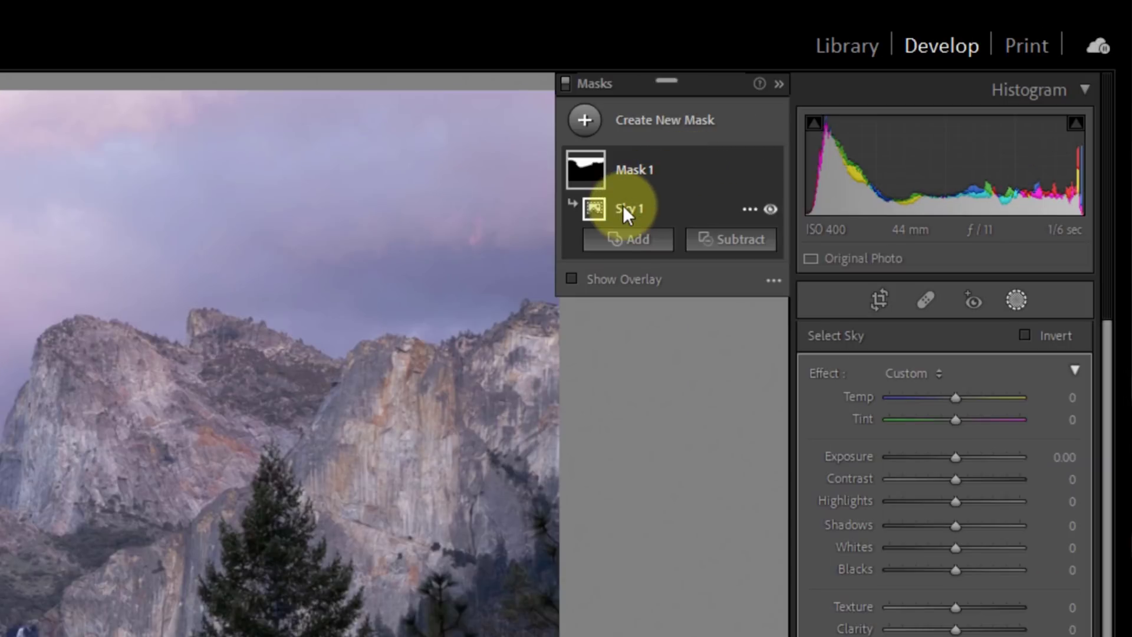
Intersect Mask 1 with a Luminance Range sampled across the darker clouds above the gray peaks, and preview the mask's coverage
click(749, 170)
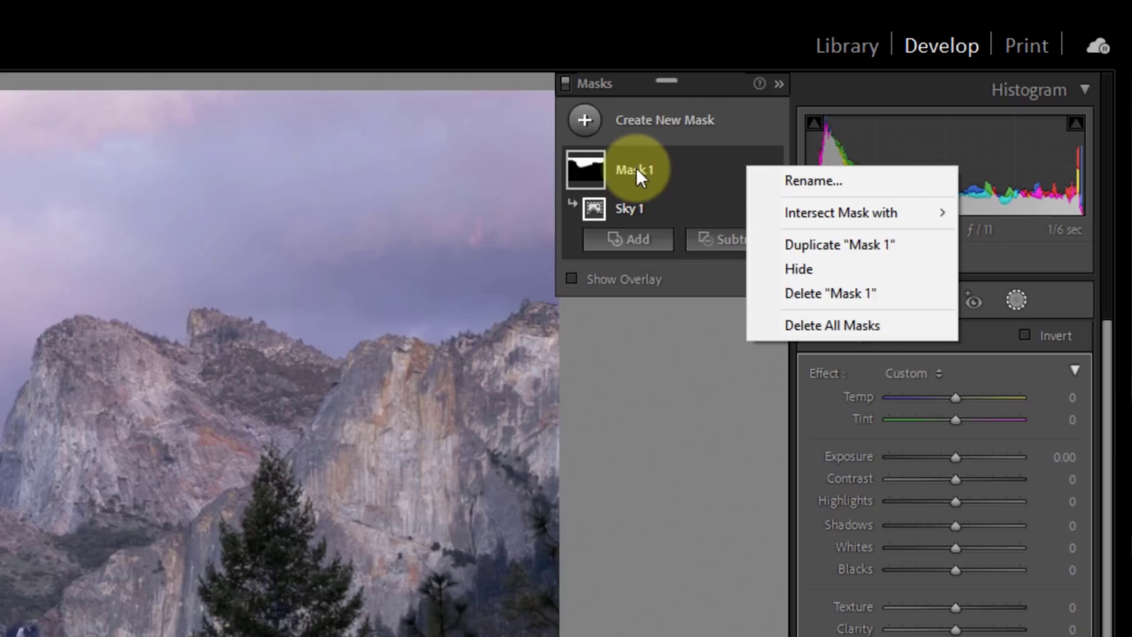
mouse_move(812, 213)
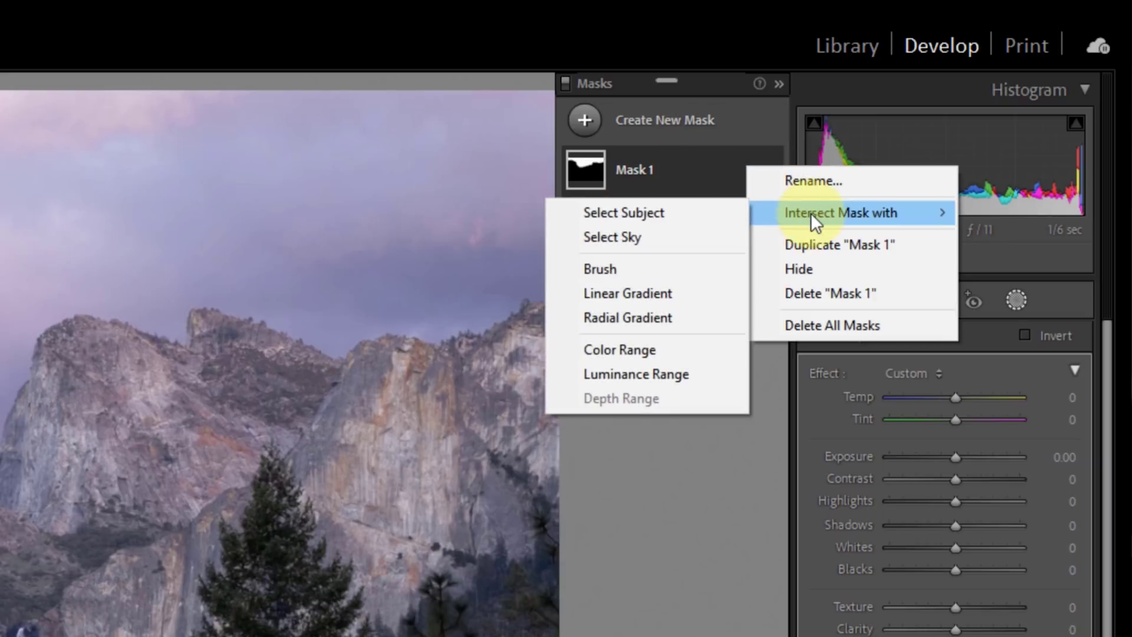
click(619, 367)
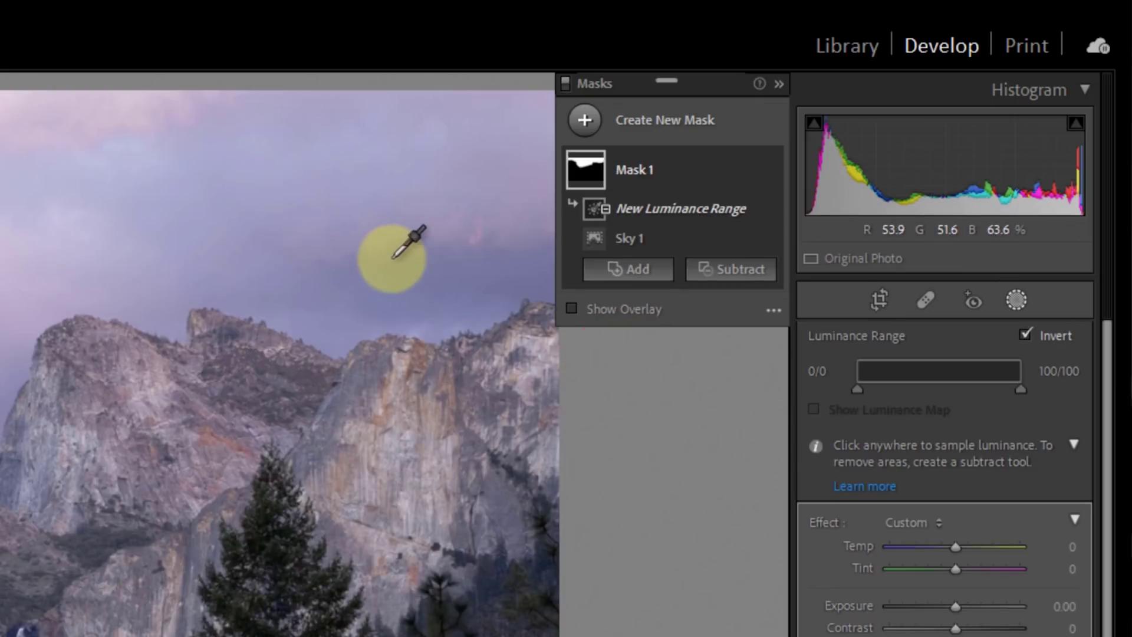
drag(375, 255, 429, 289)
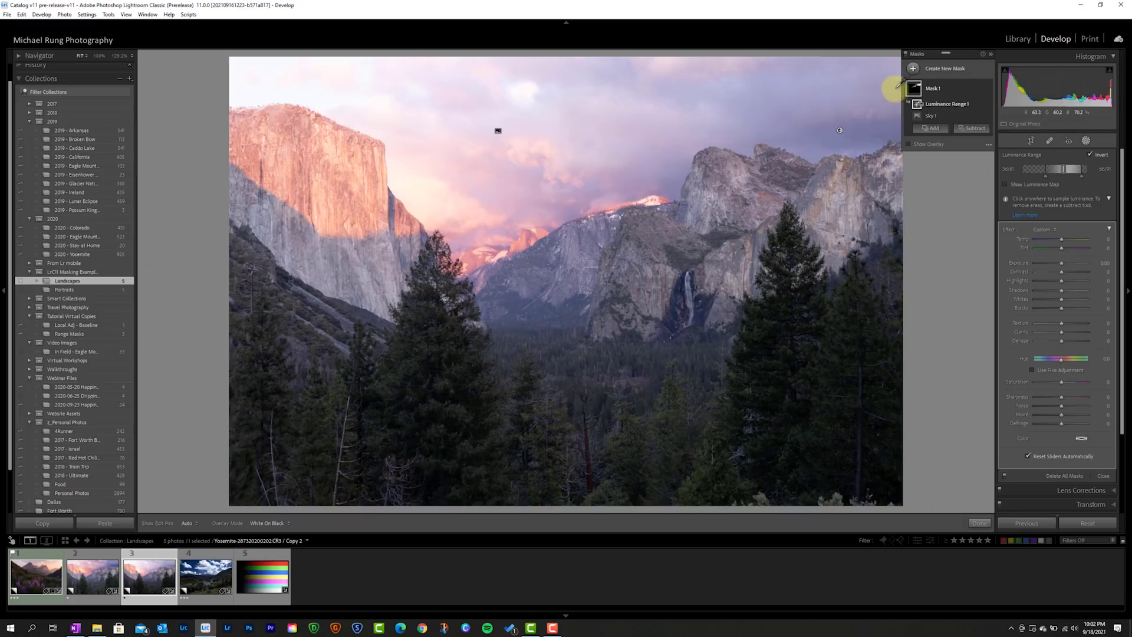
mouse_move(917, 91)
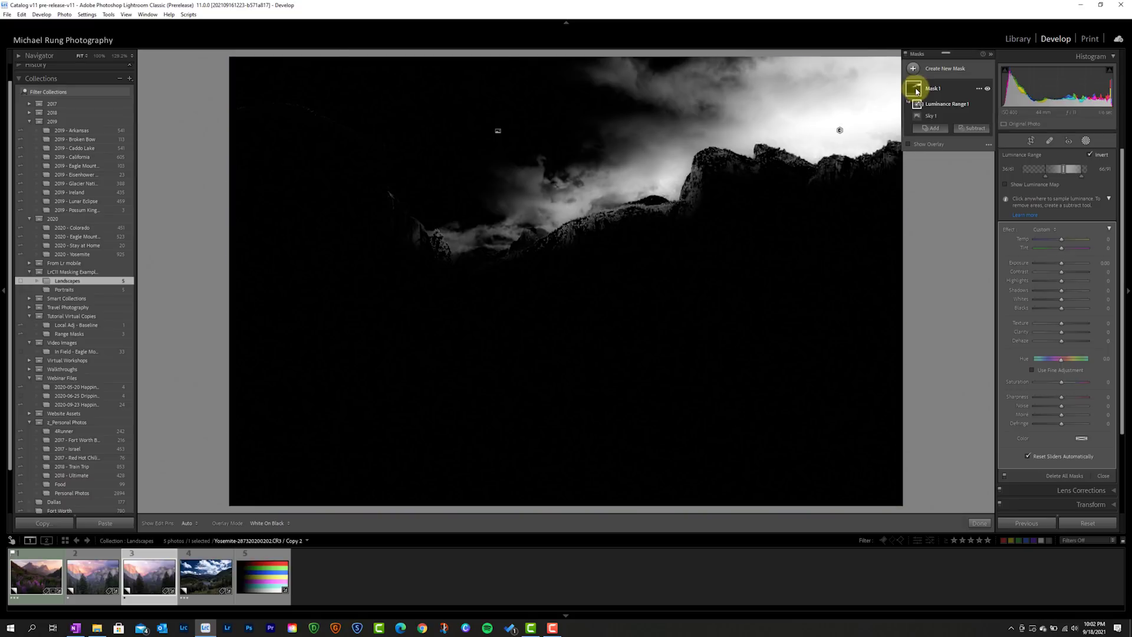
click(917, 91)
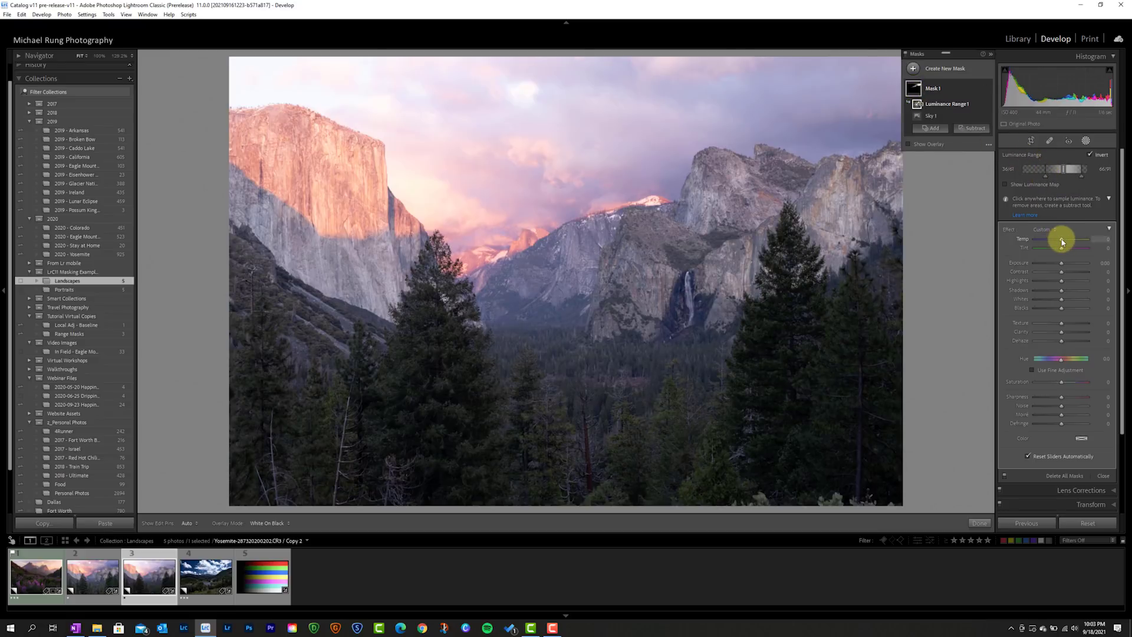
Set the Temp of Mask 1 to -39 and check the affected sky area by briefly showing the mask overlay
drag(1063, 242, 1052, 244)
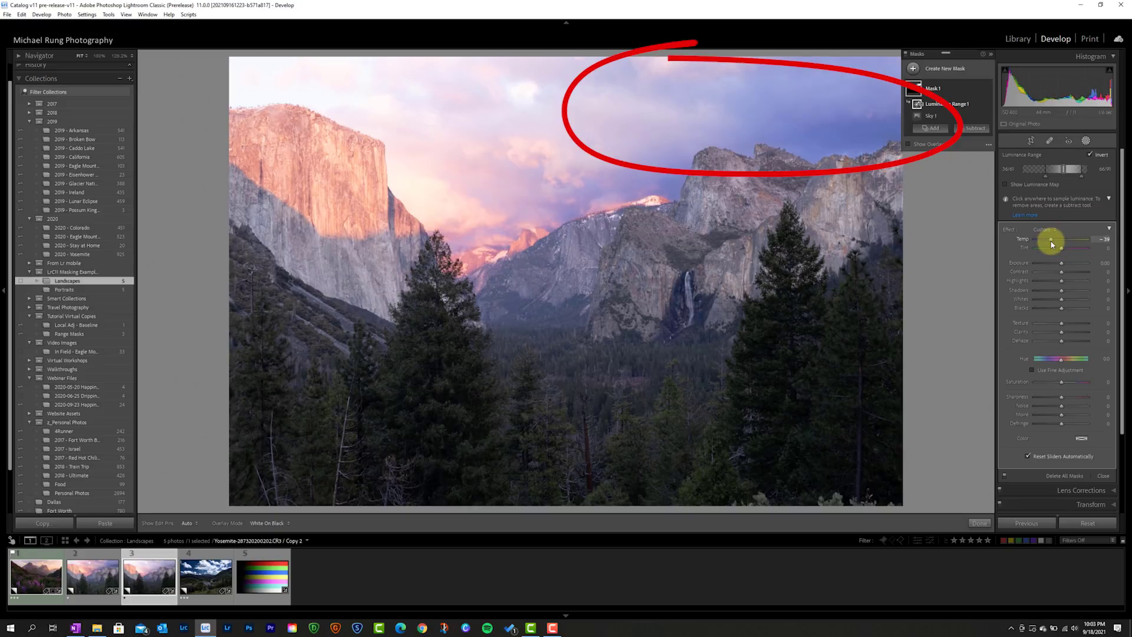
key(o)
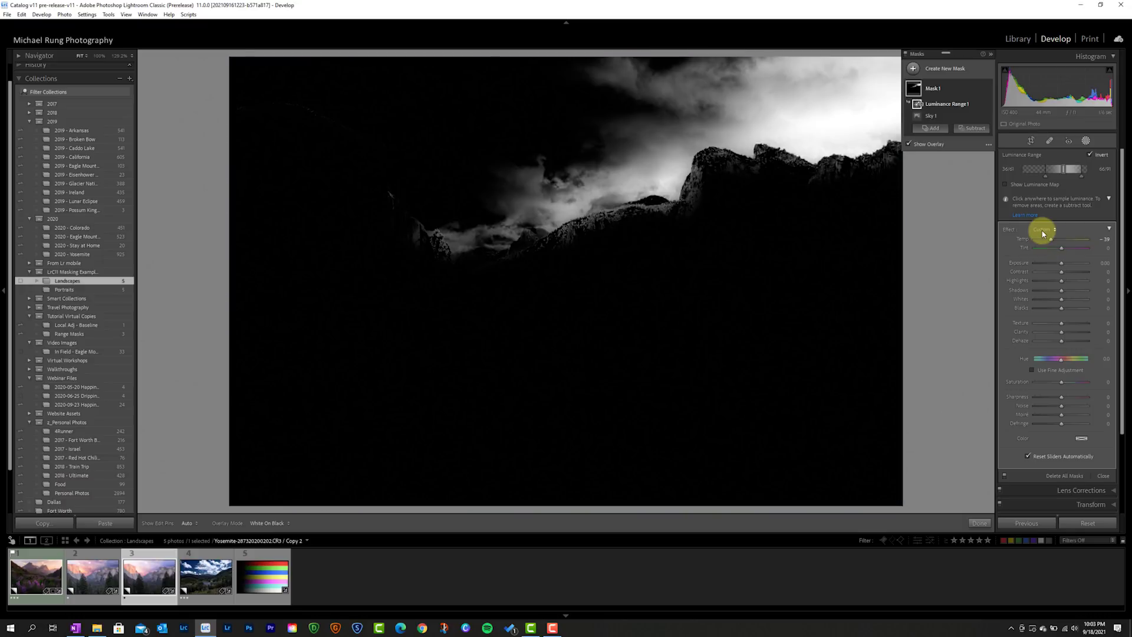
key(o)
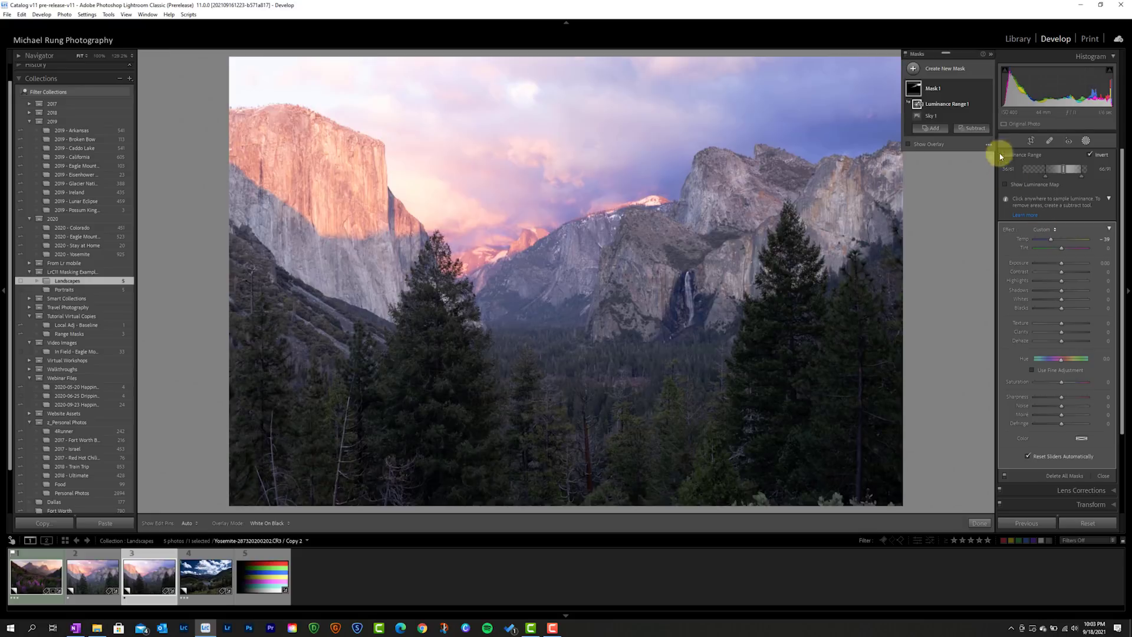
Compare the sky with the Luminance Range component of Mask 1 hidden and shown
click(989, 105)
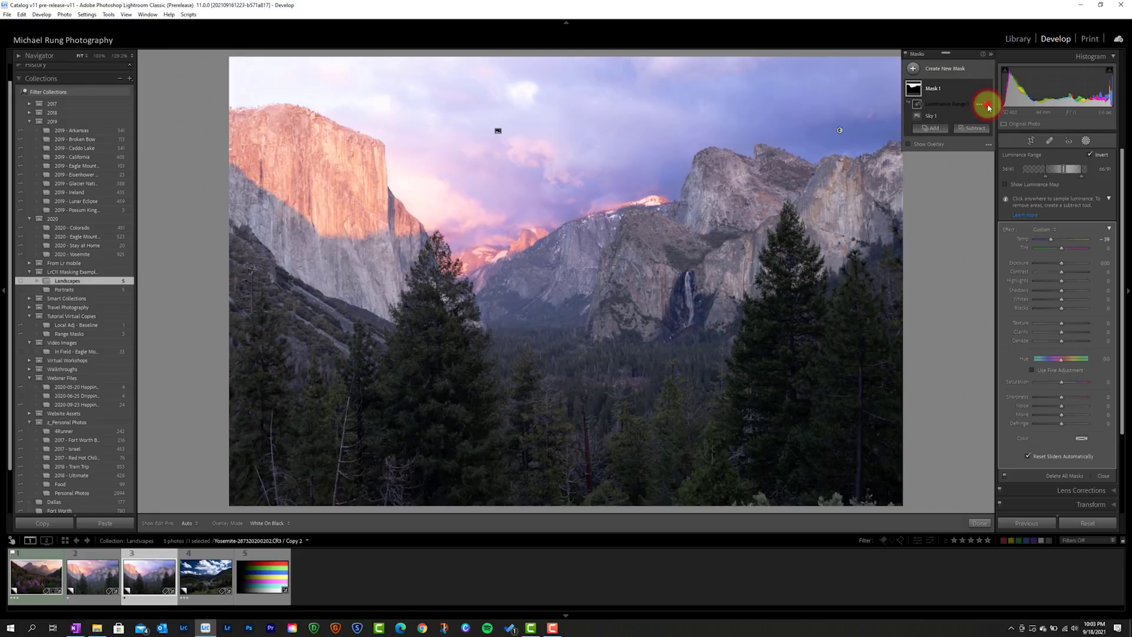
click(988, 105)
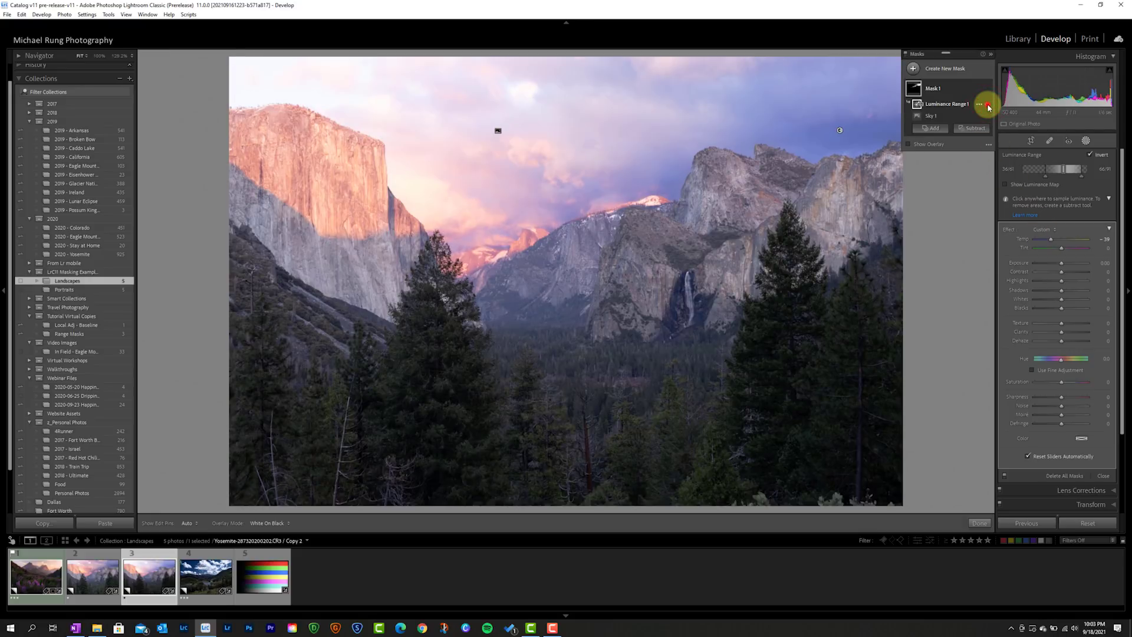
click(988, 106)
click(988, 106)
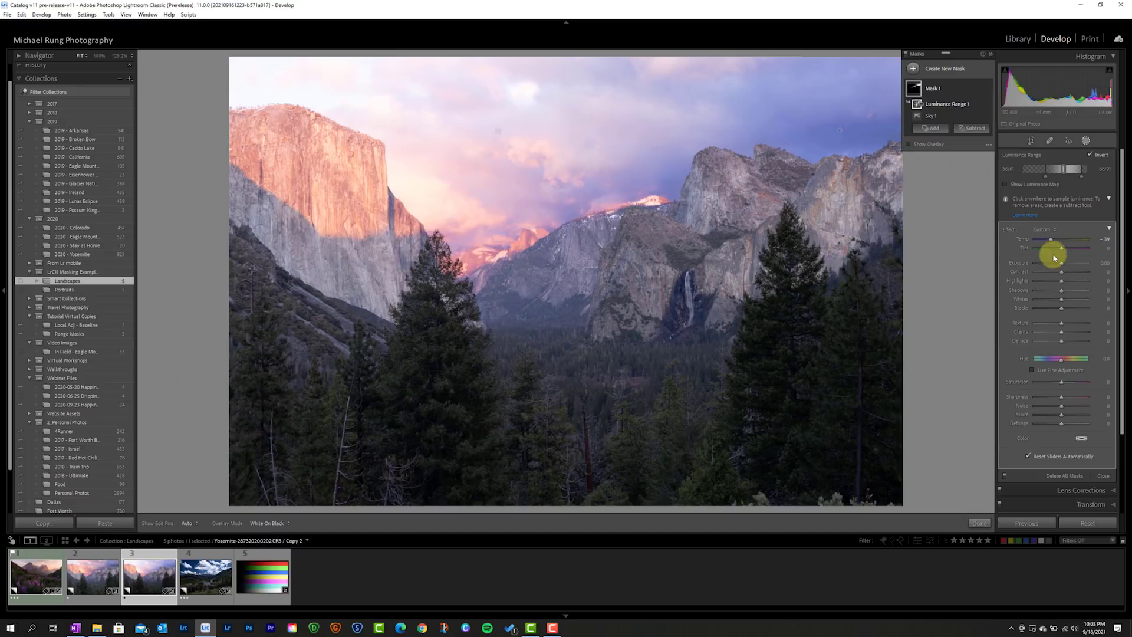
Set the Exposure of Mask 1 to -0.57 and create a second mask with Select Sky
drag(1059, 263, 1058, 266)
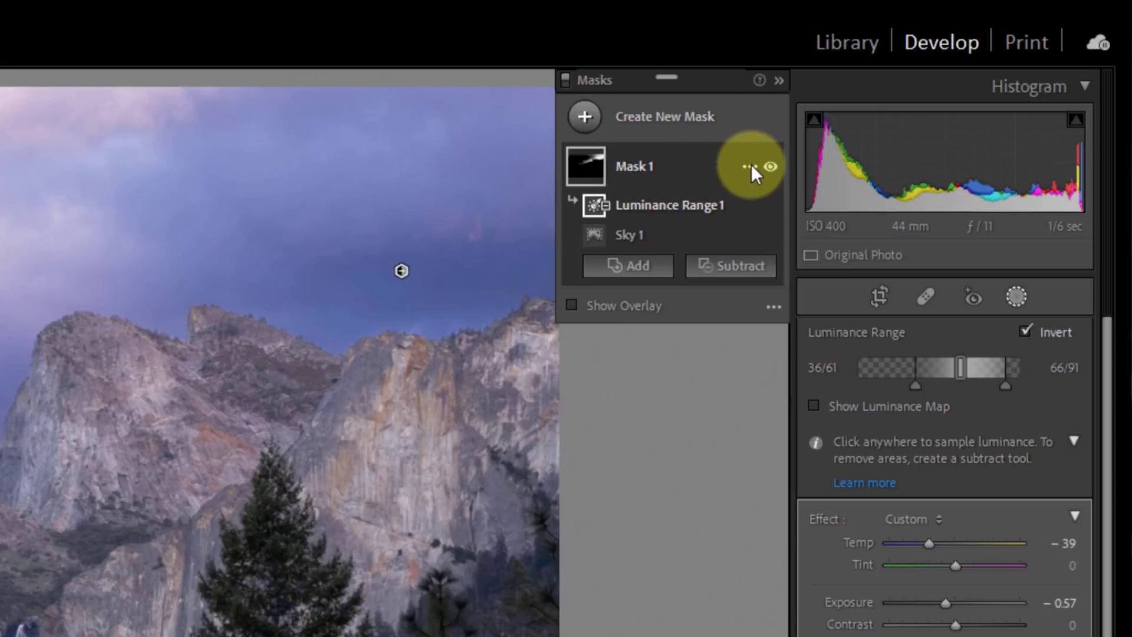
click(605, 125)
click(696, 194)
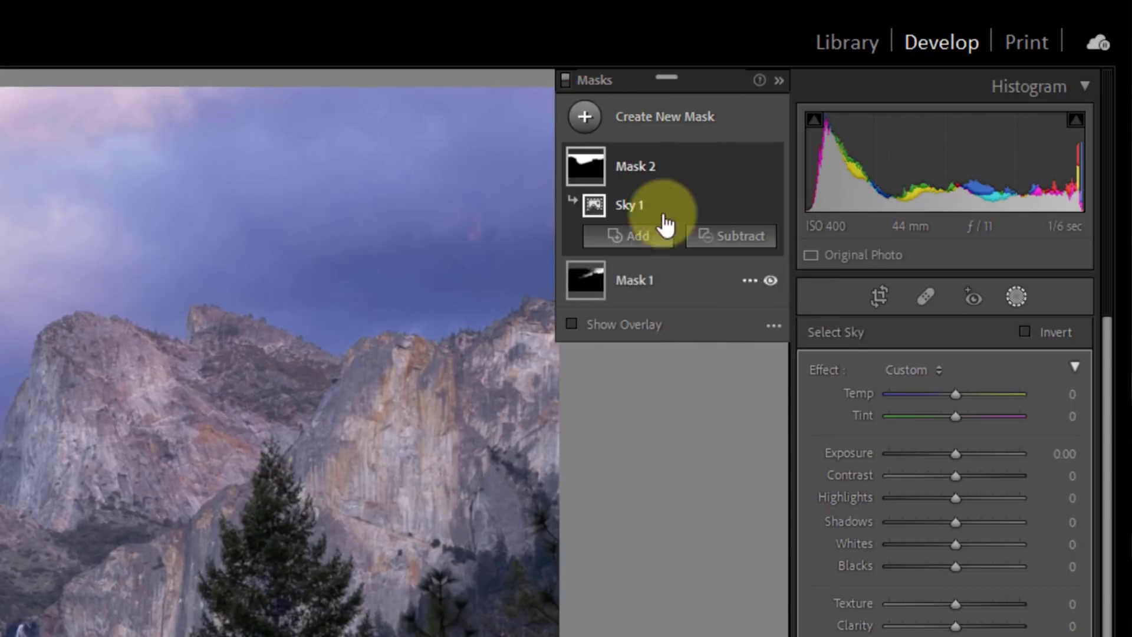
Intersect Mask 2 with a Luminance Range sampled across the bright clouds beside the sunlit cliff, and preview the mask's coverage
mouse_move(599, 203)
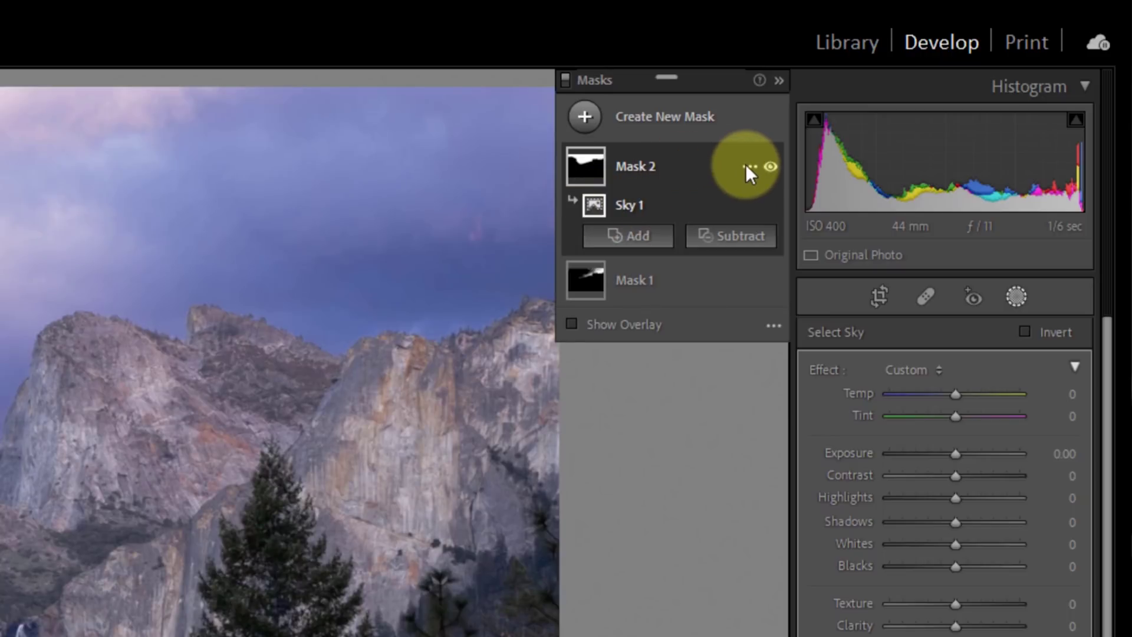
click(748, 168)
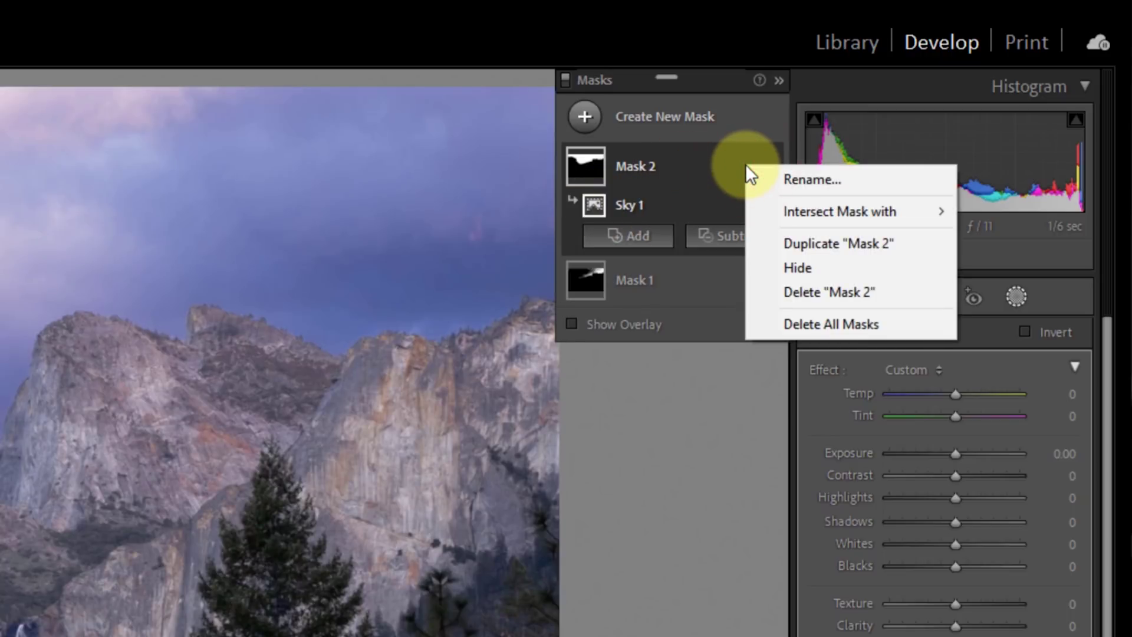
mouse_move(804, 207)
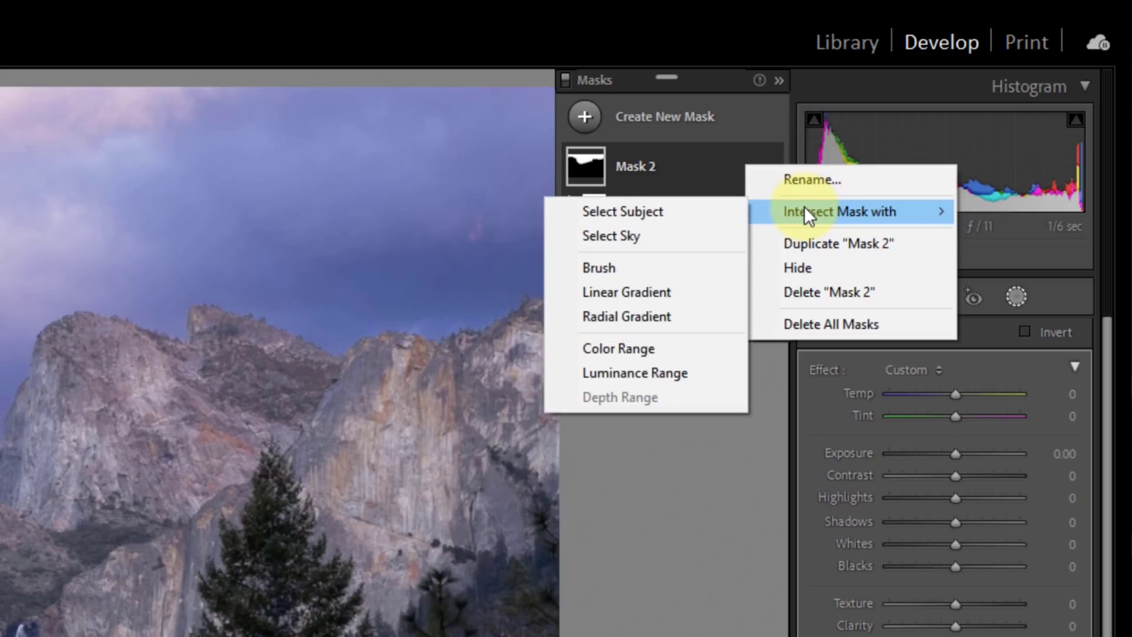
click(631, 373)
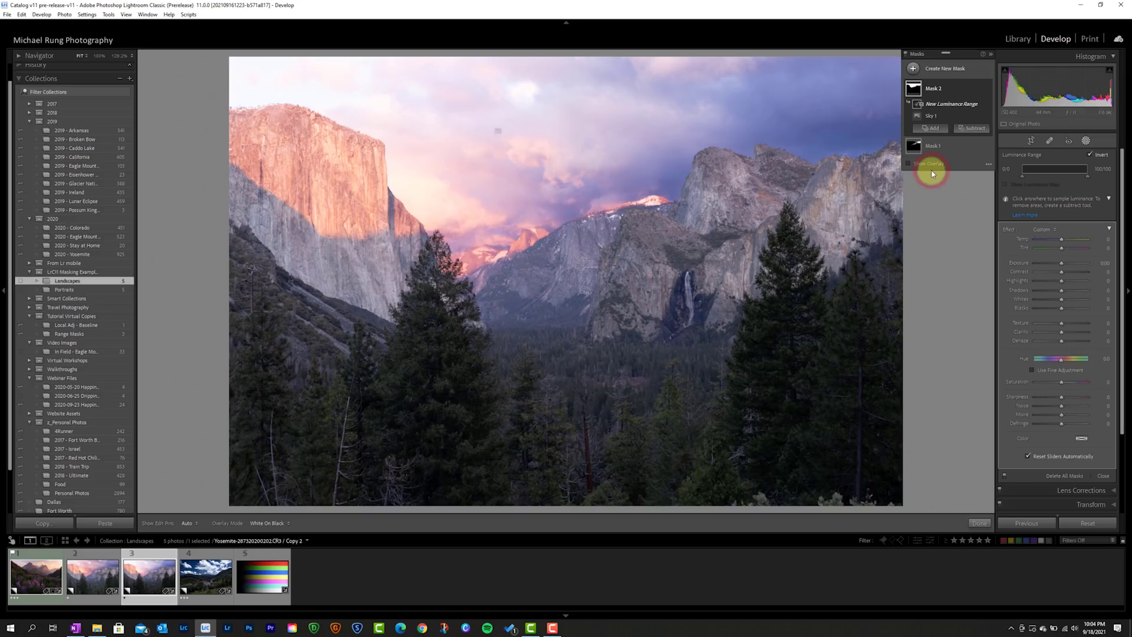
drag(411, 180, 400, 145)
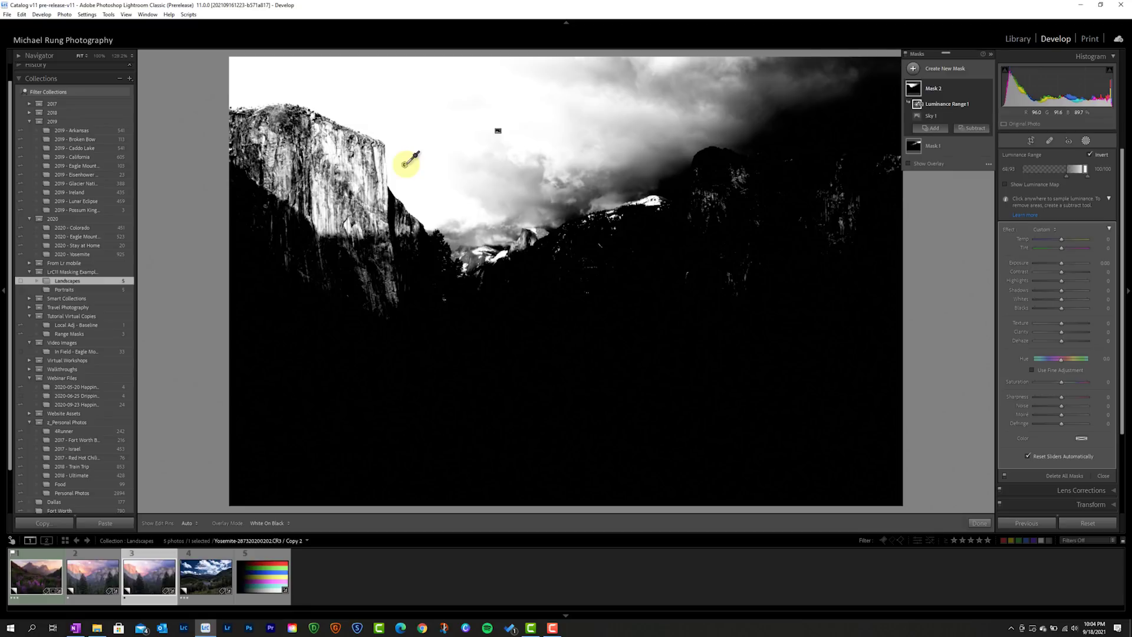
click(913, 88)
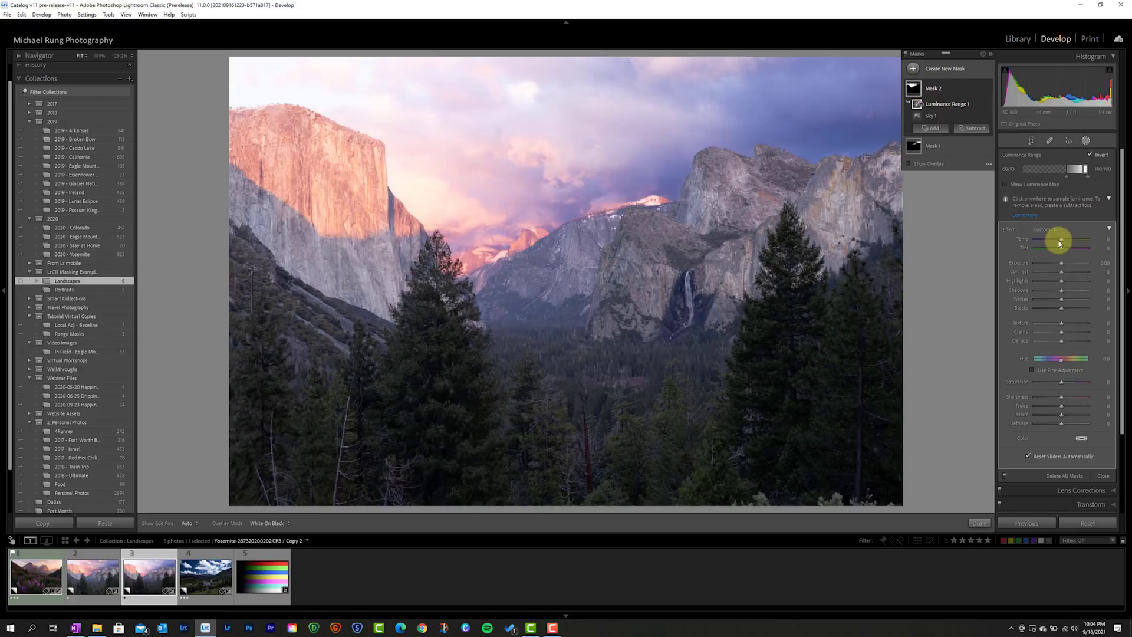
Set the Temp of Mask 2 to 26, lower its Highlights, and raise its Clarity and Dehaze
drag(1061, 240, 1069, 242)
drag(1049, 280, 1044, 278)
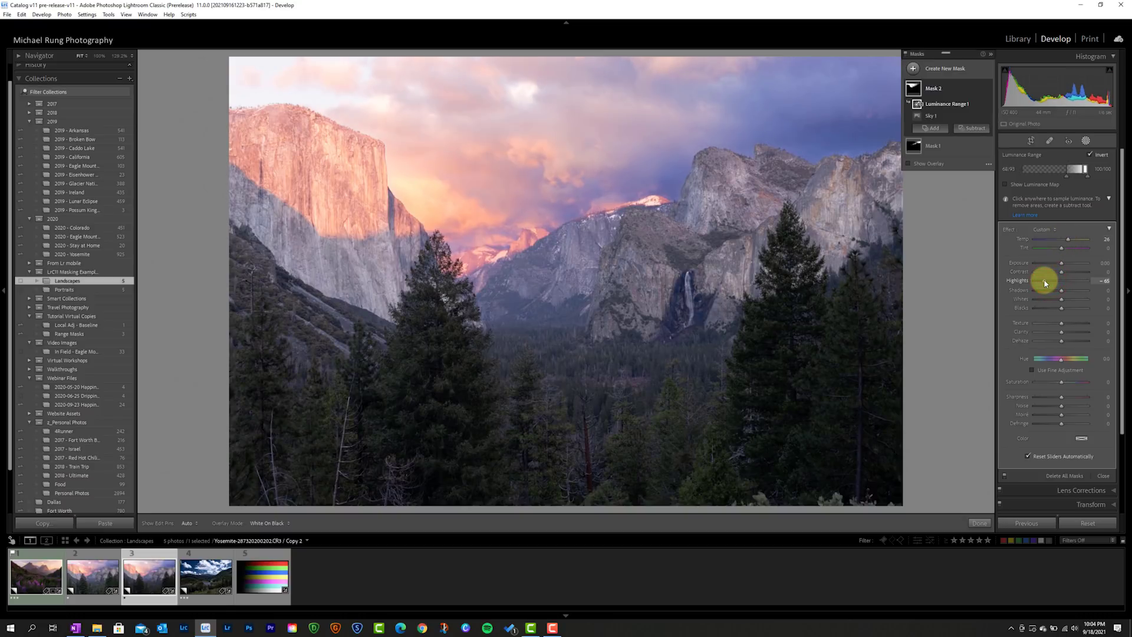
click(1074, 332)
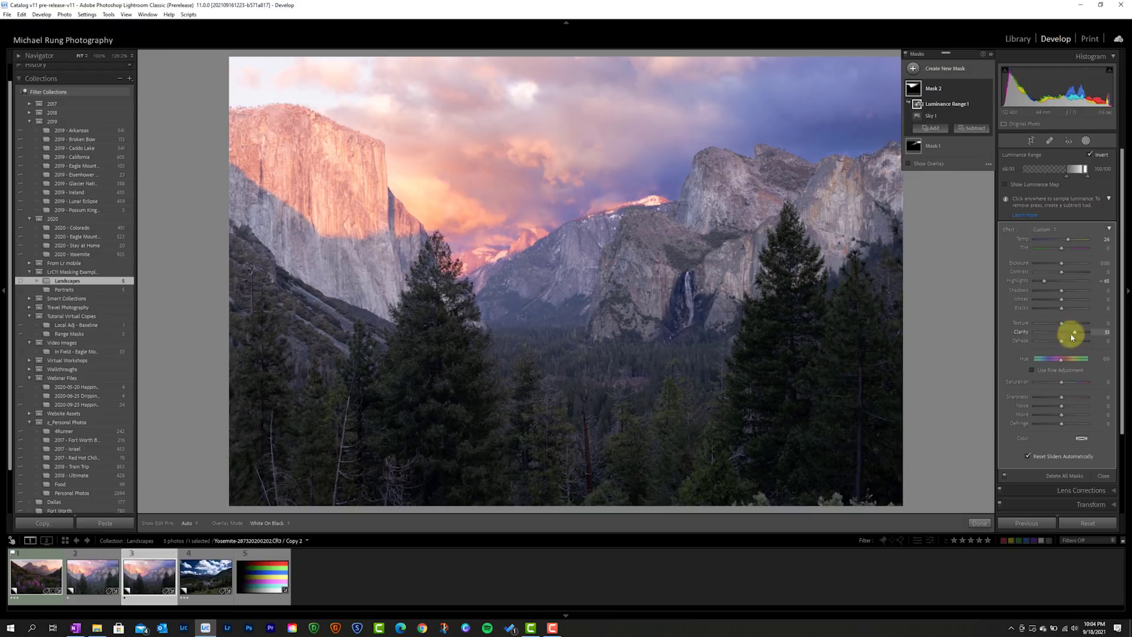
click(1065, 341)
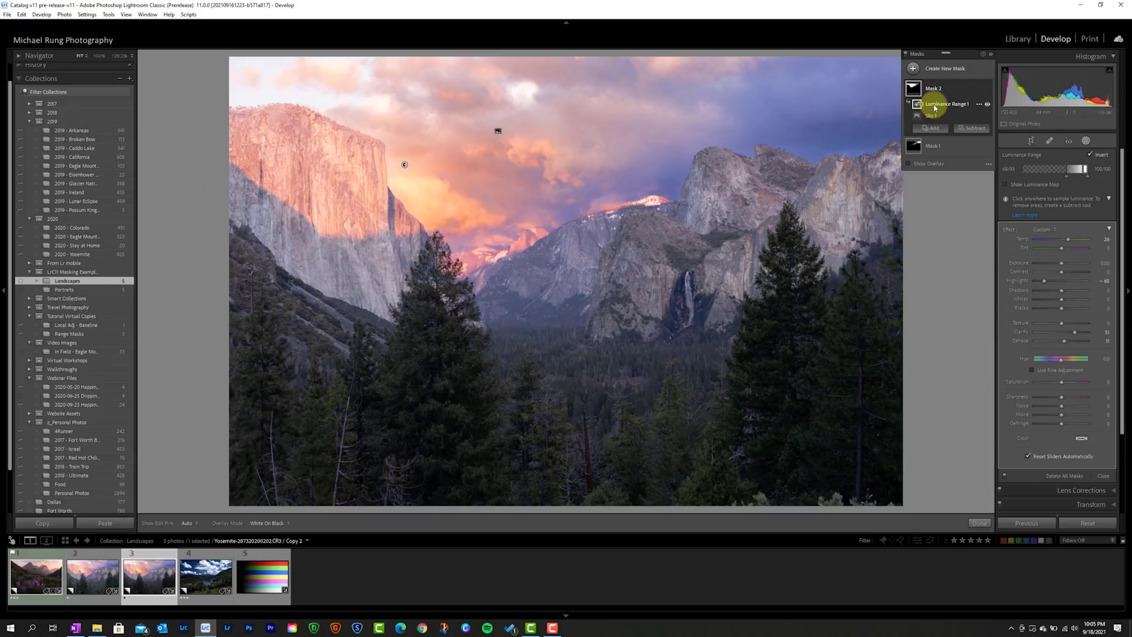
Select and collapse Mask 1, and compare the sky with this mask hidden and shown
click(933, 145)
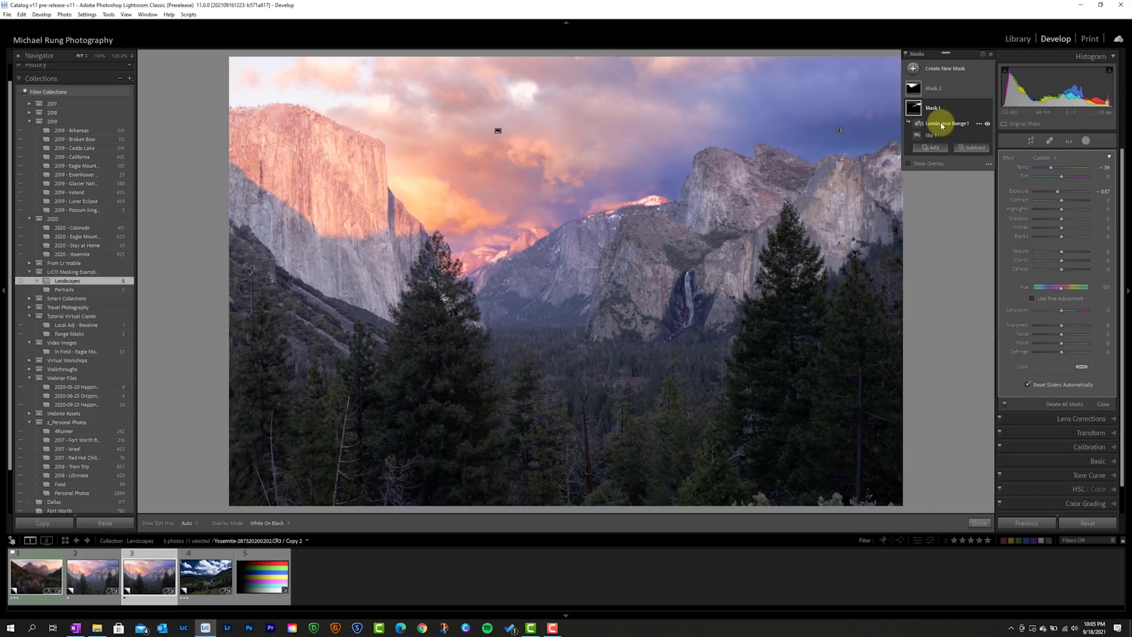
click(940, 108)
click(988, 109)
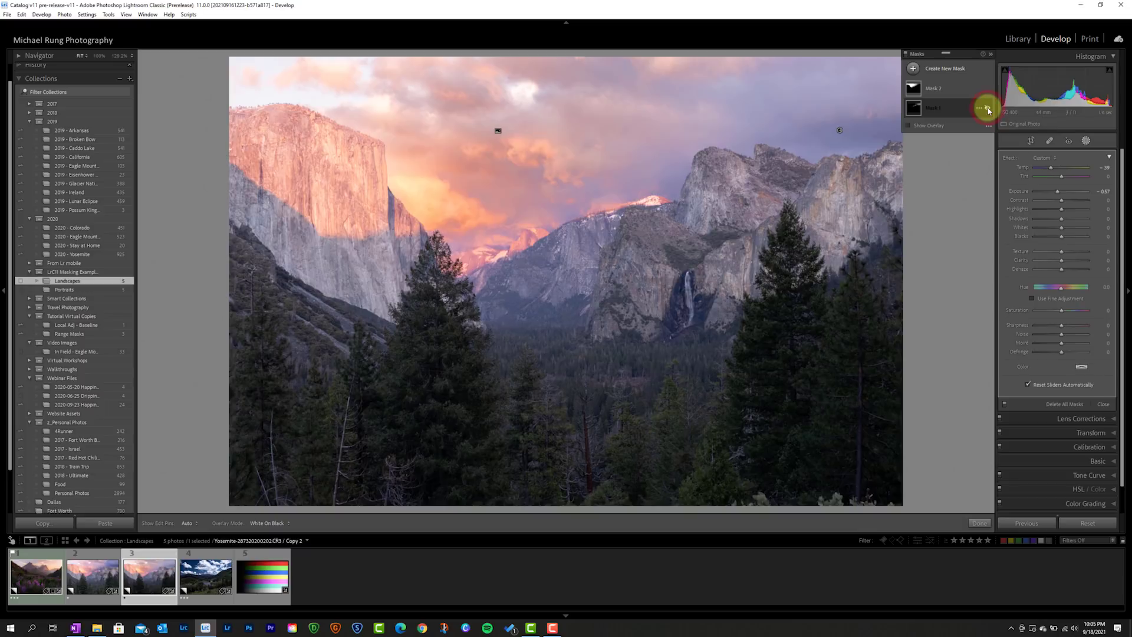
click(988, 109)
click(988, 109)
click(987, 109)
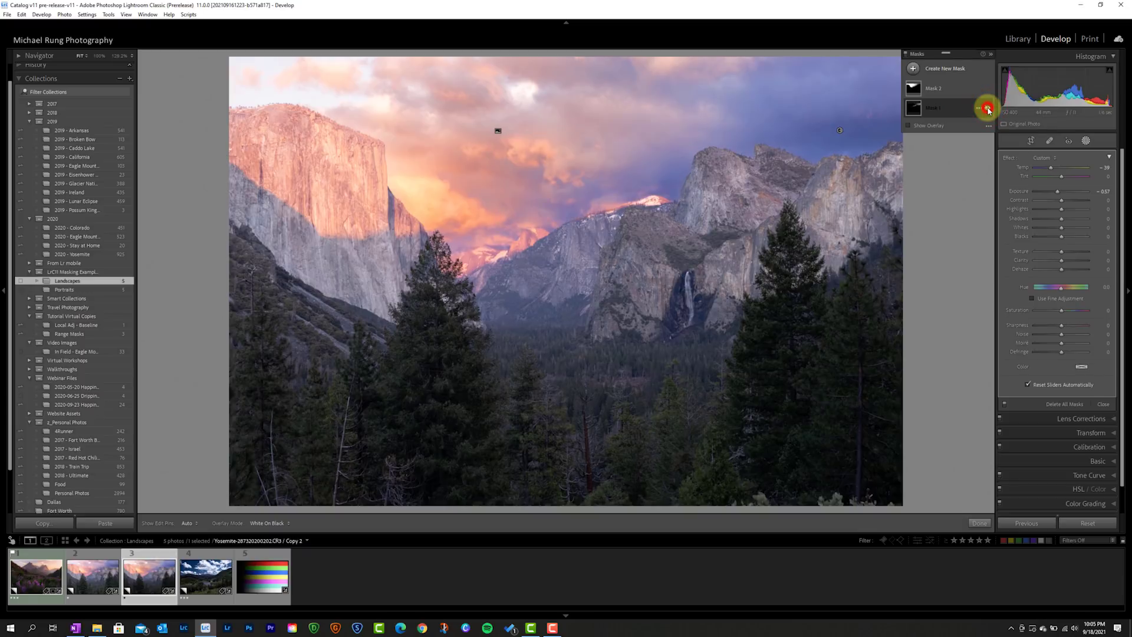
click(988, 109)
click(988, 110)
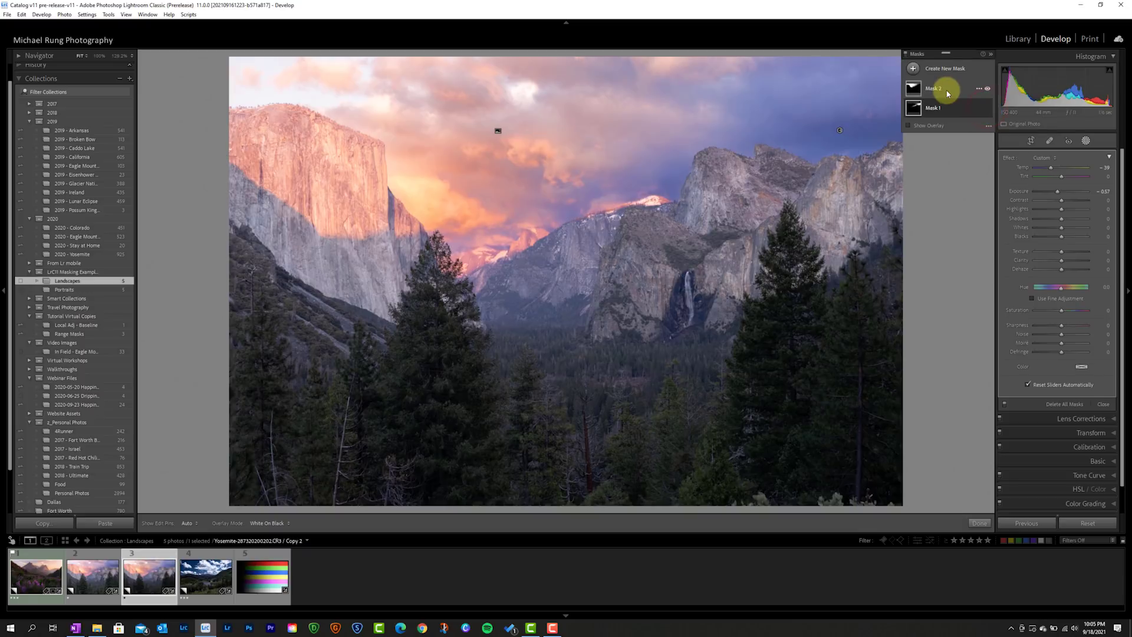
Compare the warm, bright clouds with Mask 2 hidden and shown
click(988, 88)
click(987, 89)
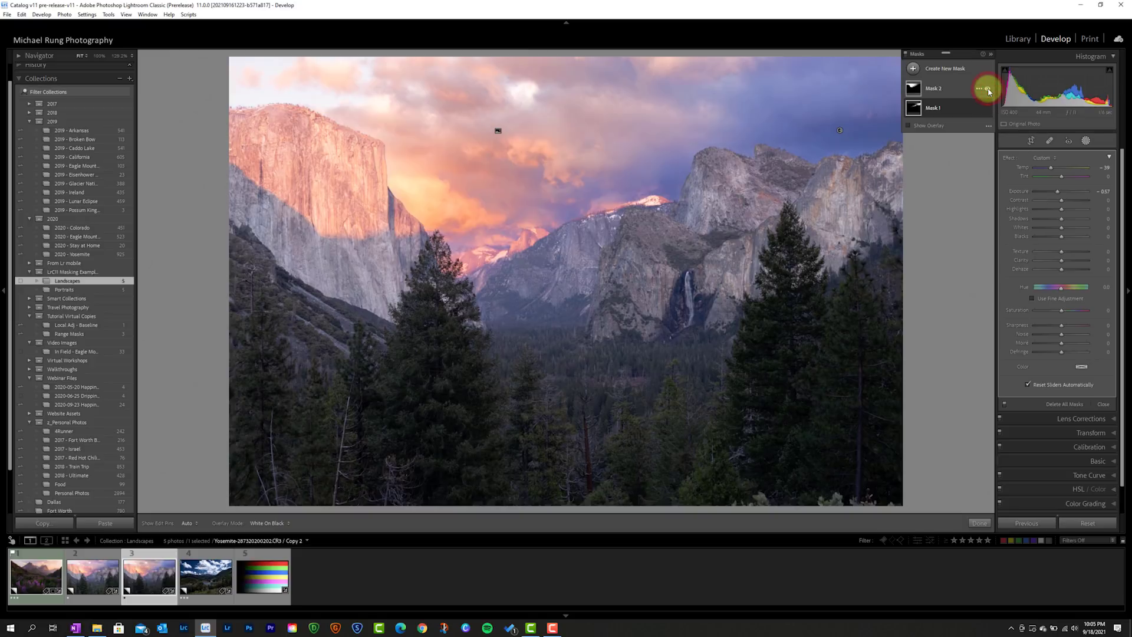
click(987, 88)
click(987, 88)
click(987, 88)
click(988, 88)
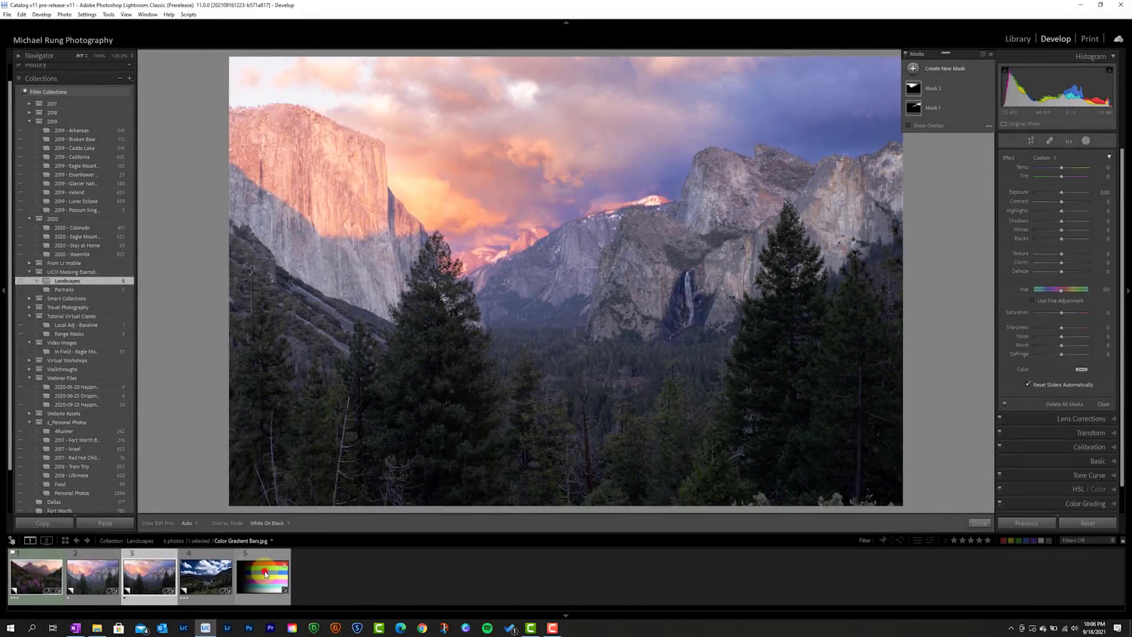
Open Color Gradient Bars.jpg and create a Luminance Range mask sampled from the middle of the red bar
click(267, 571)
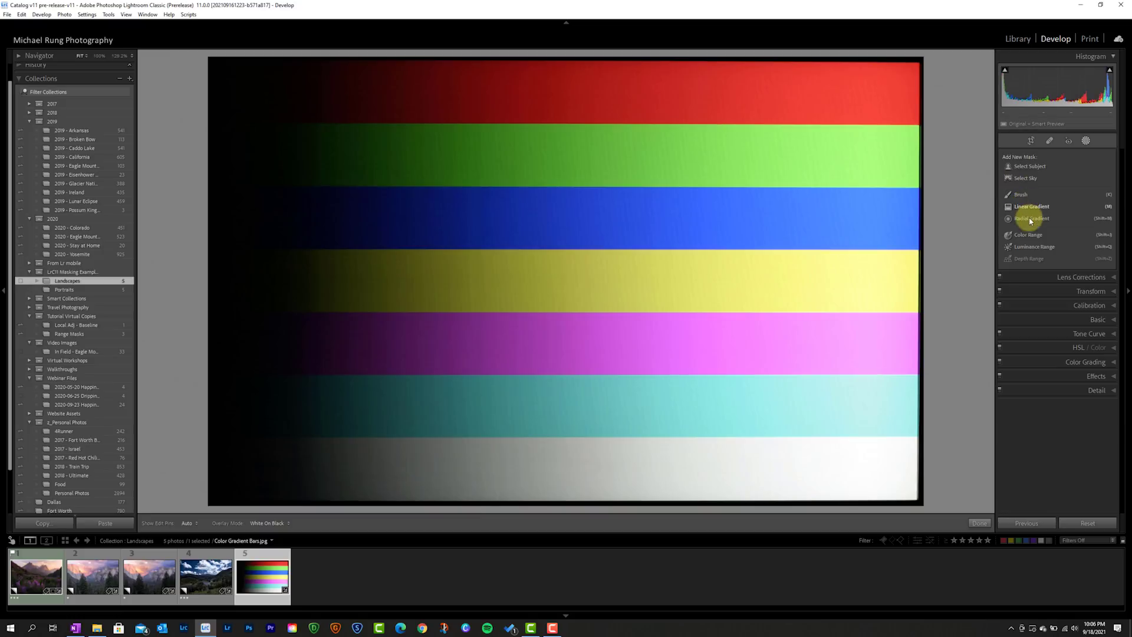
click(1024, 247)
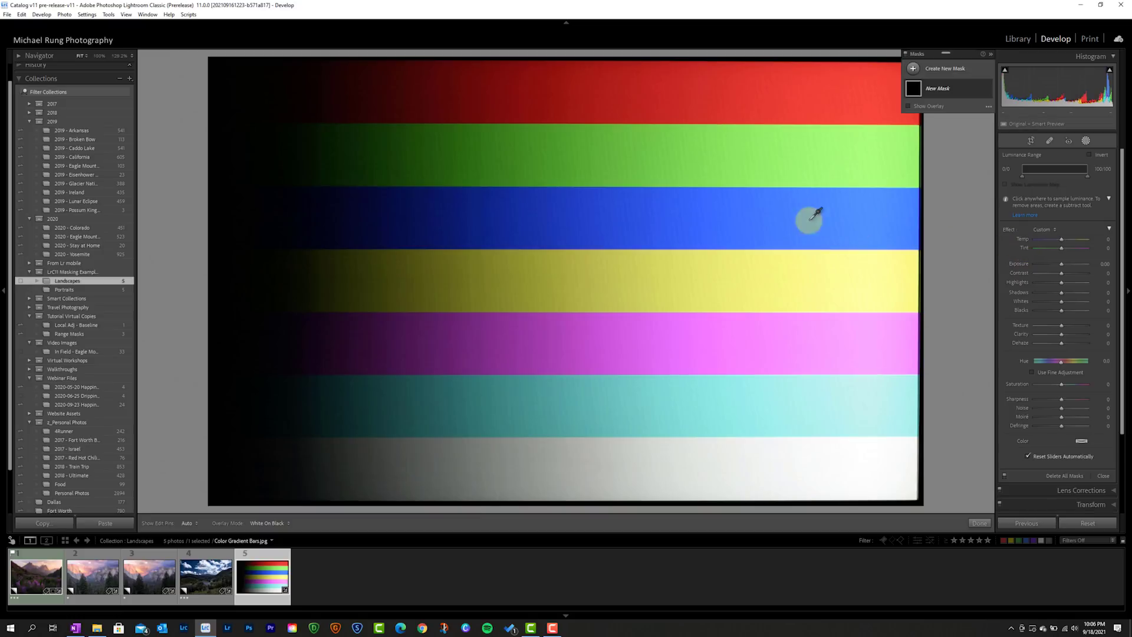
click(763, 101)
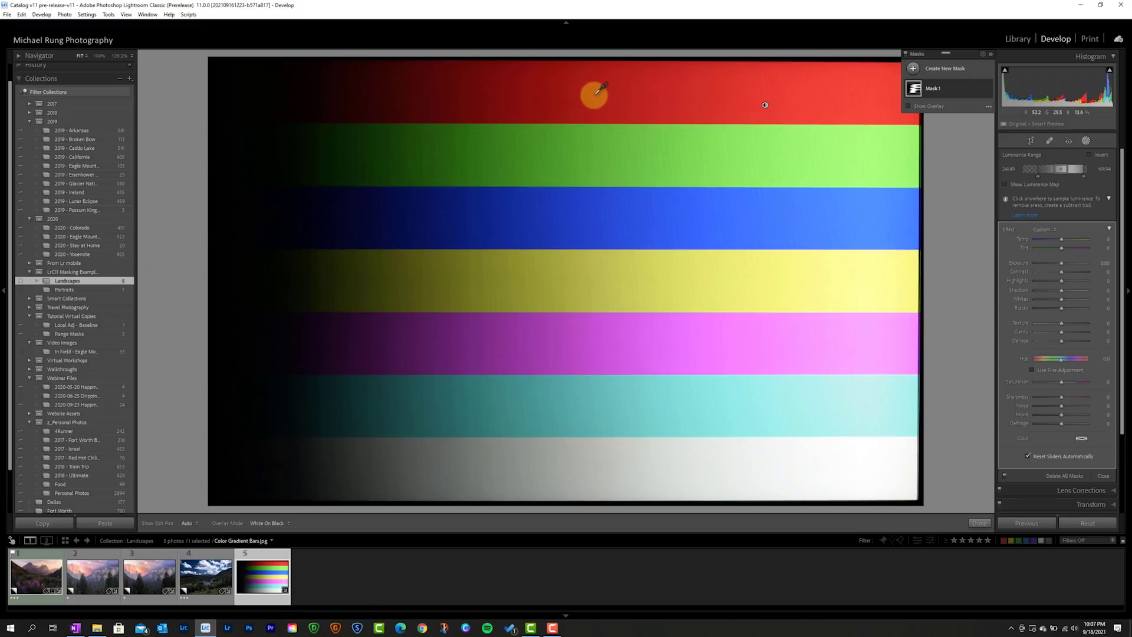
click(594, 94)
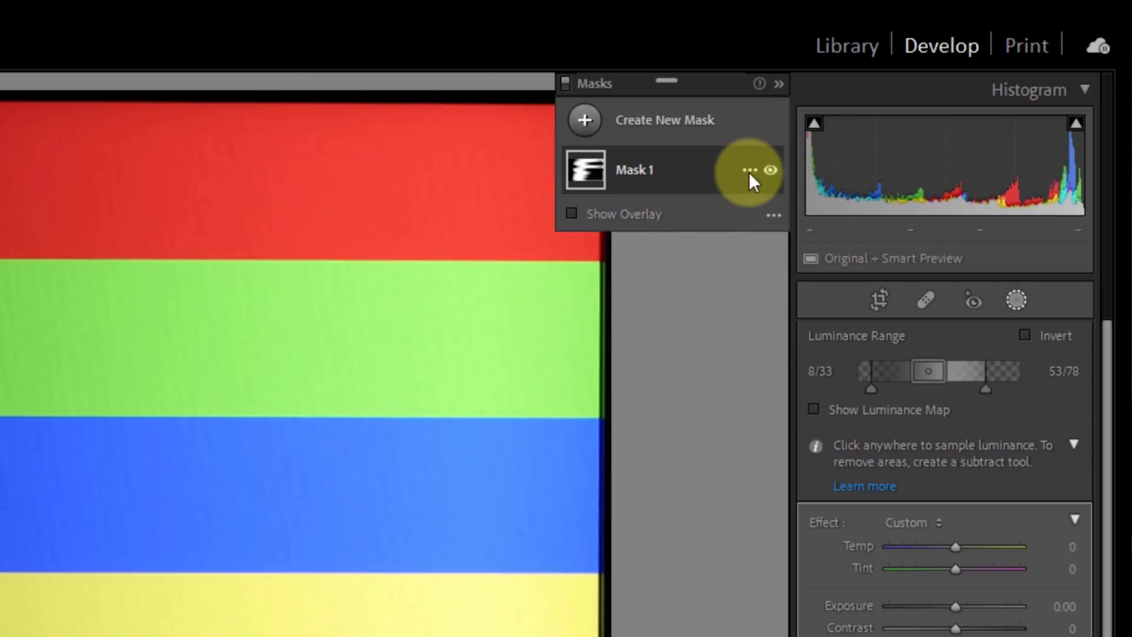
Intersect Mask 1 with a Color Range sampled from the middle of the red bar, and set its Refine to 17
click(979, 89)
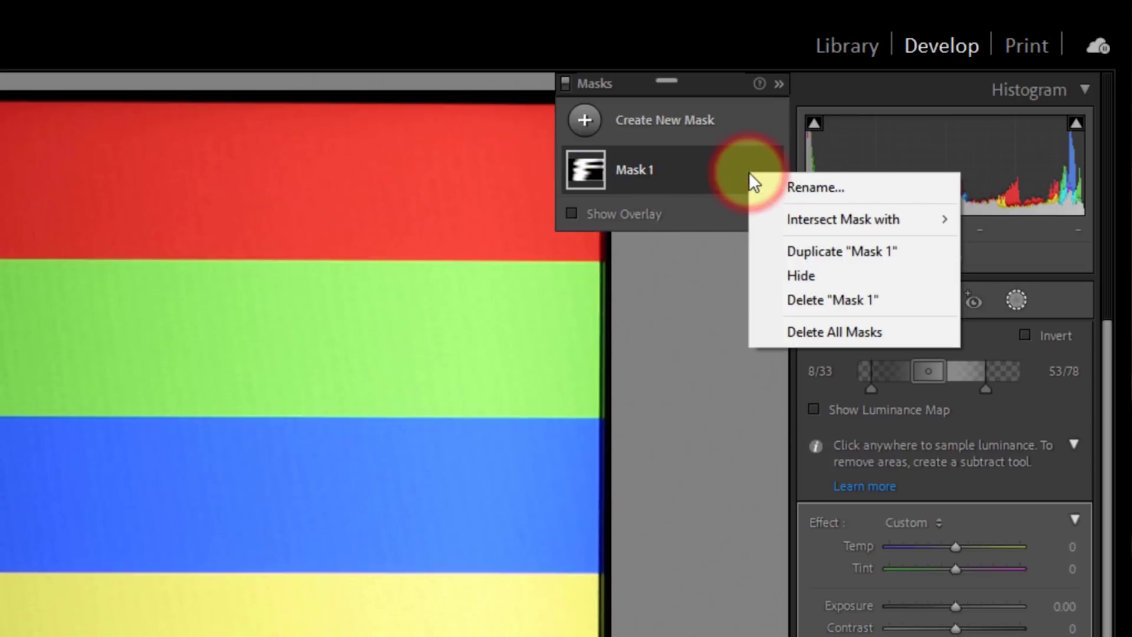
mouse_move(805, 219)
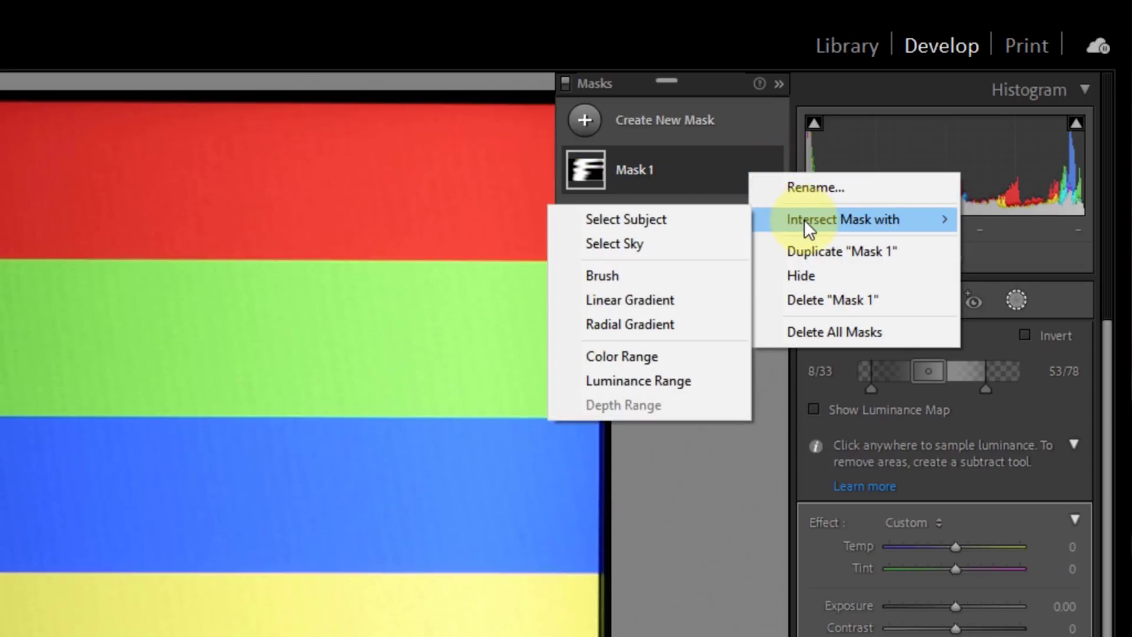
click(628, 355)
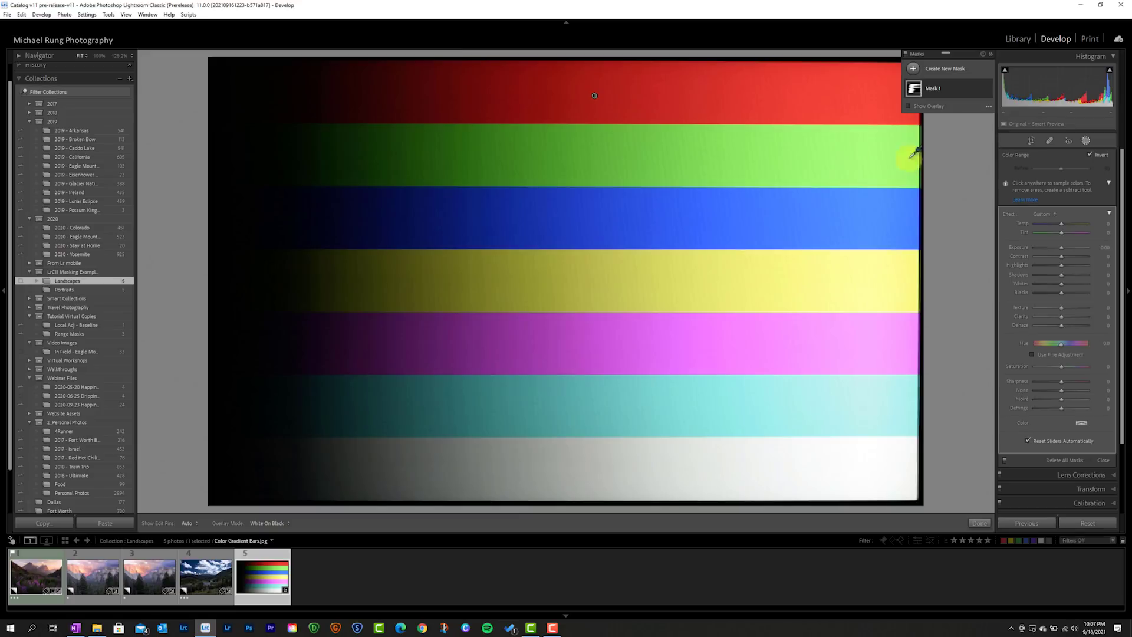
click(378, 123)
click(598, 95)
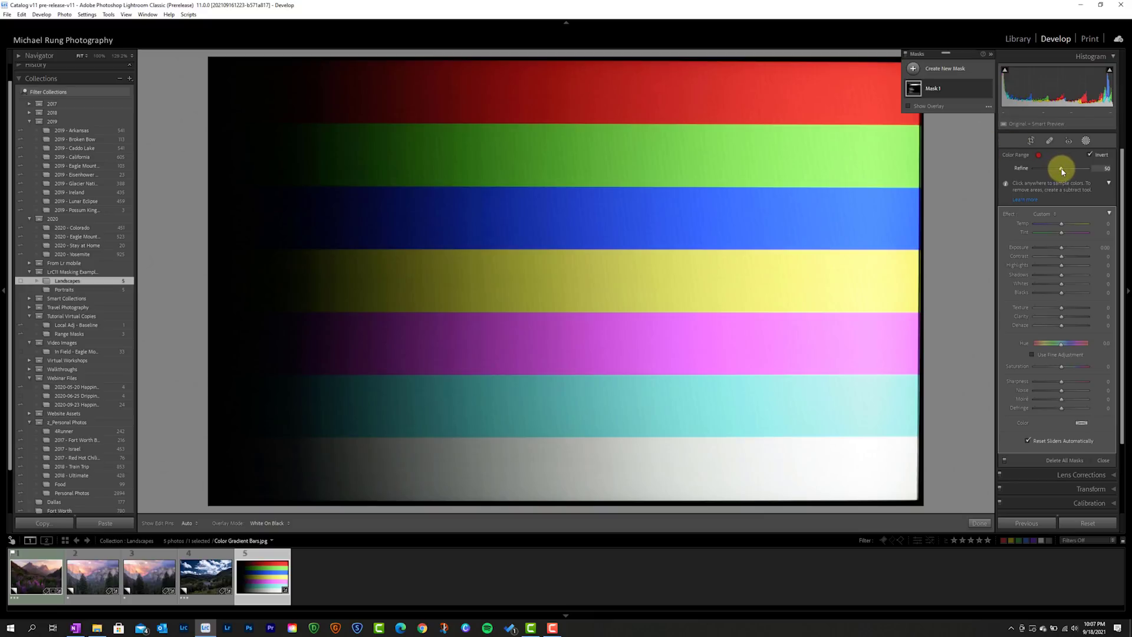
mouse_move(1061, 170)
mouse_down()
mouse_move(1038, 171)
mouse_move(1077, 173)
mouse_up()
drag(1071, 174, 1044, 175)
Try a lower Exposure on the masked part of the red bar, reset it, and reduce the mask's Saturation instead
mouse_move(1062, 249)
mouse_down()
mouse_move(1088, 251)
mouse_move(1047, 253)
mouse_up()
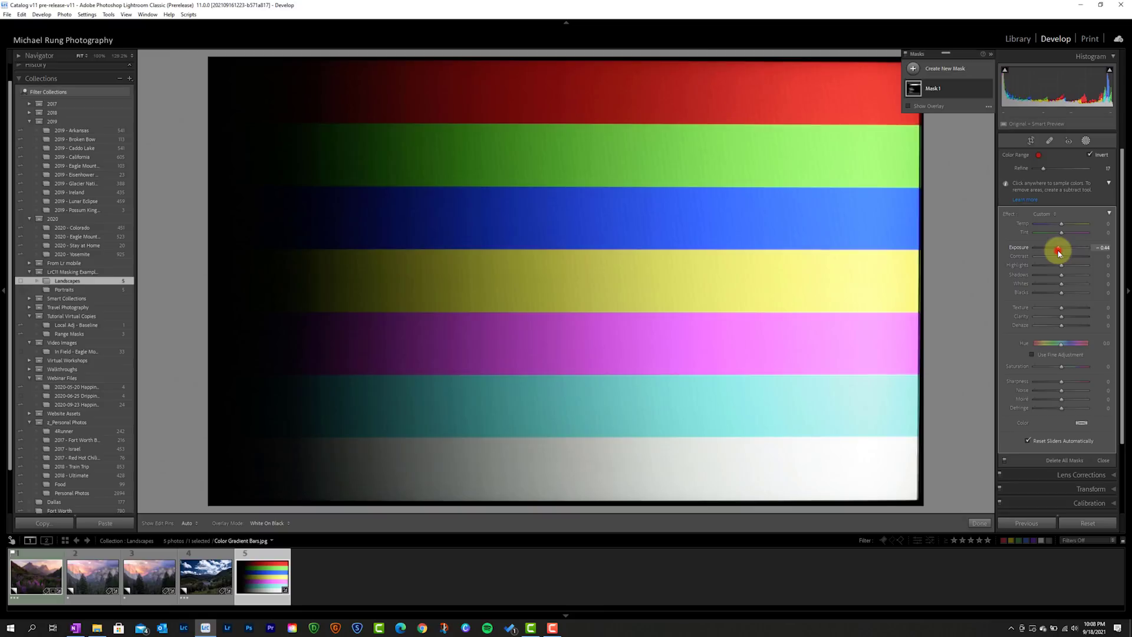
double_click(1060, 252)
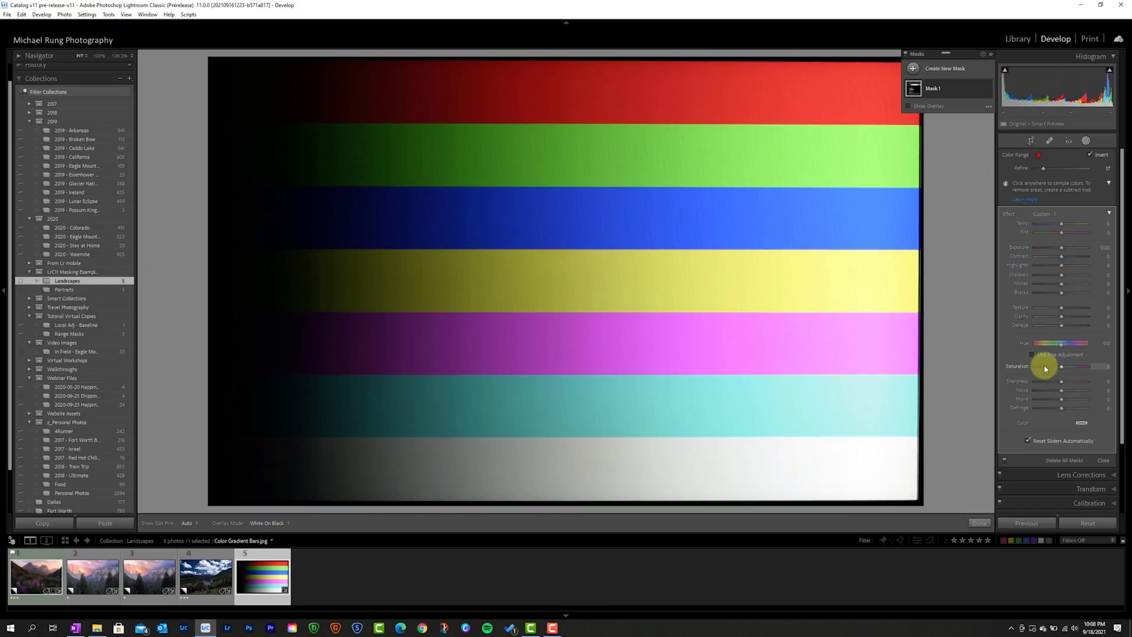
mouse_move(1046, 369)
mouse_down()
mouse_move(1074, 370)
mouse_move(1049, 372)
mouse_up()
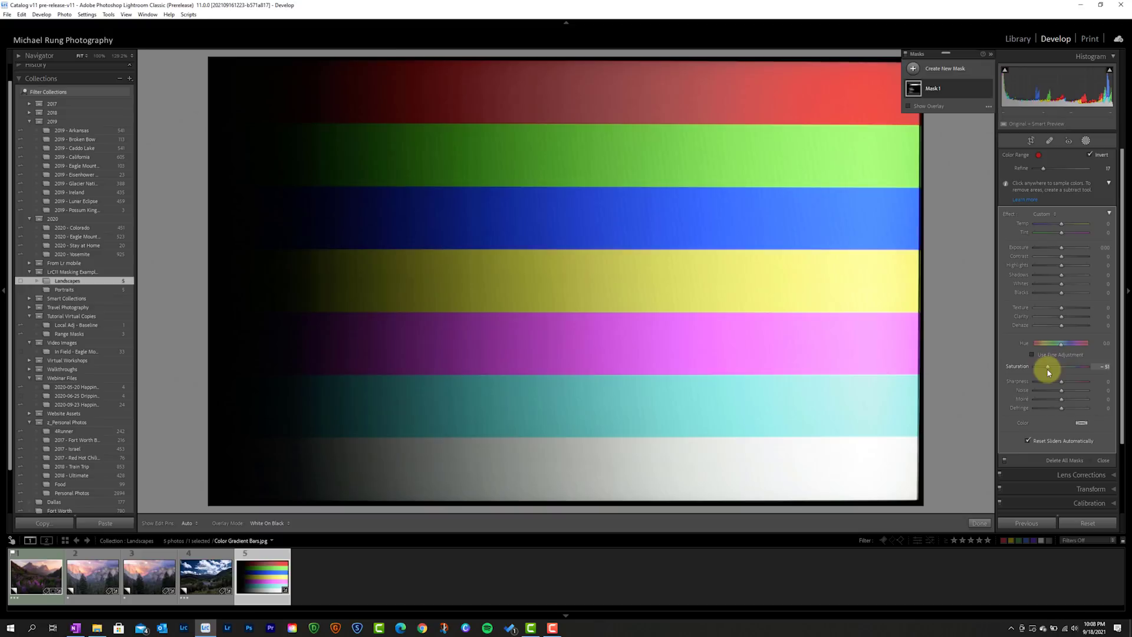